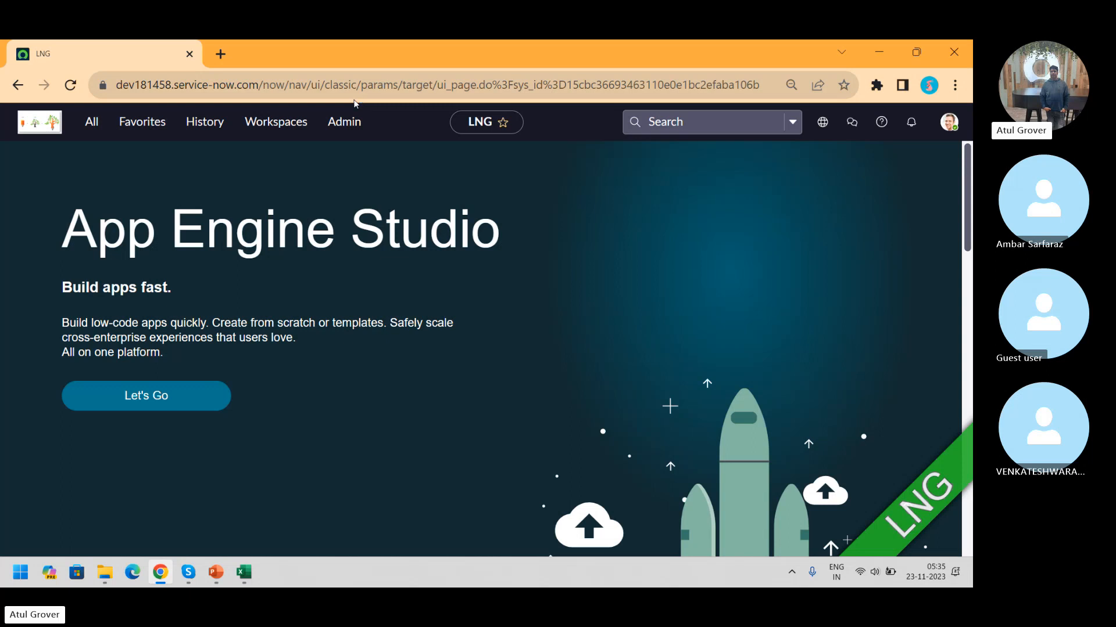
Step: Switch to the Skype call, ring all participants who are not on the call, and close the participant list
key("alt+Tab")
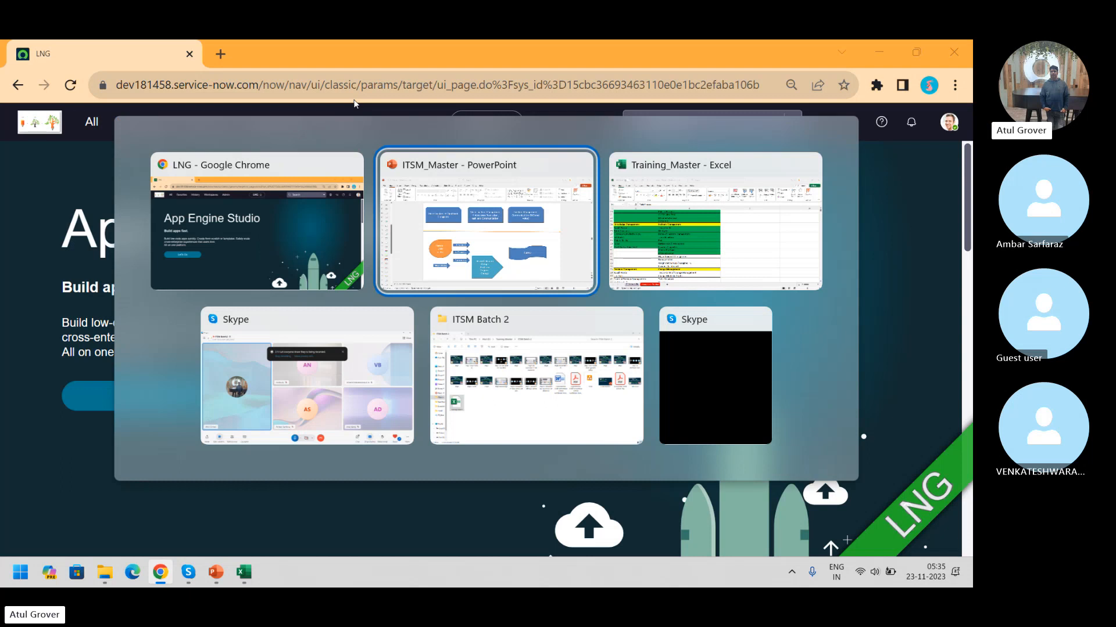
key("alt+Tab")
key("alt+Tab")
key("alt+Tab")
key("alt+Tab")
key("alt+Tab")
key("alt+Tab")
key("alt+Tab")
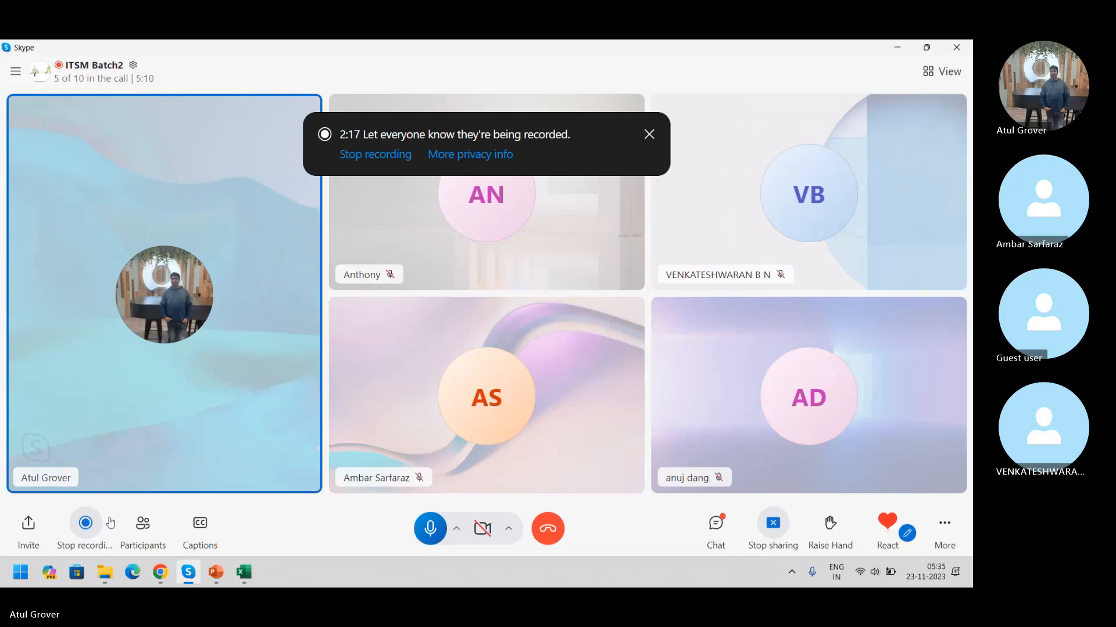
left_click(144, 524)
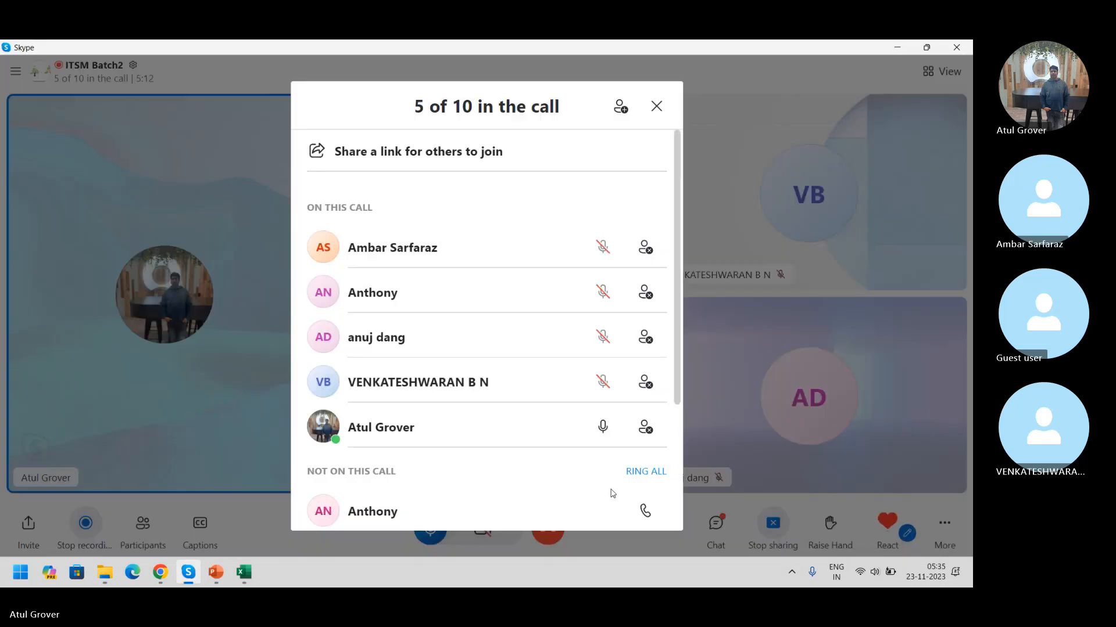
left_click(646, 474)
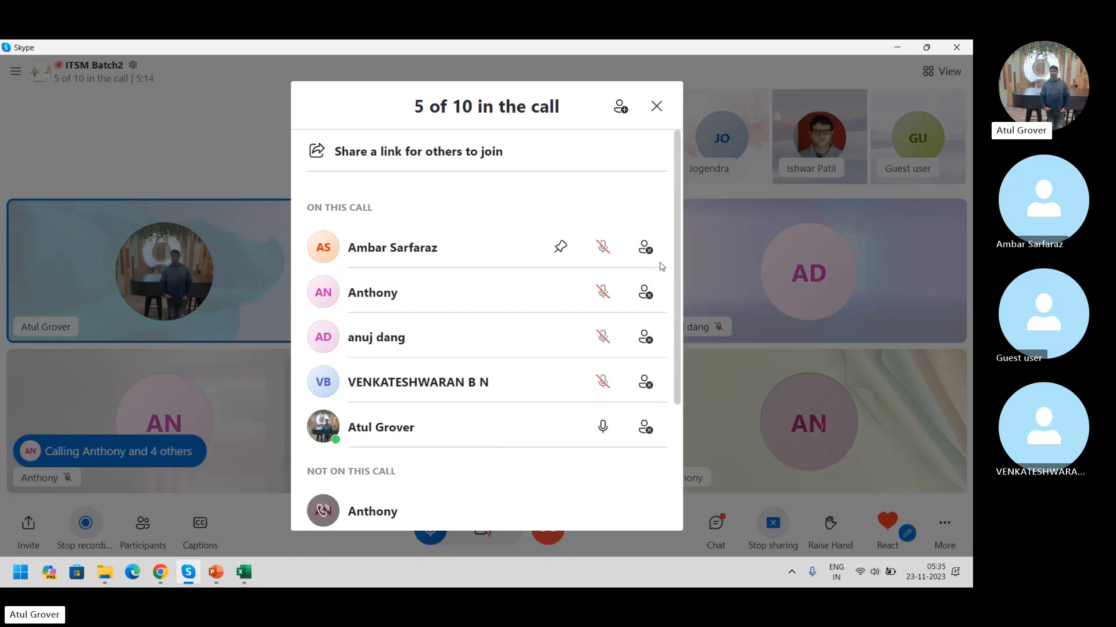
left_click(659, 110)
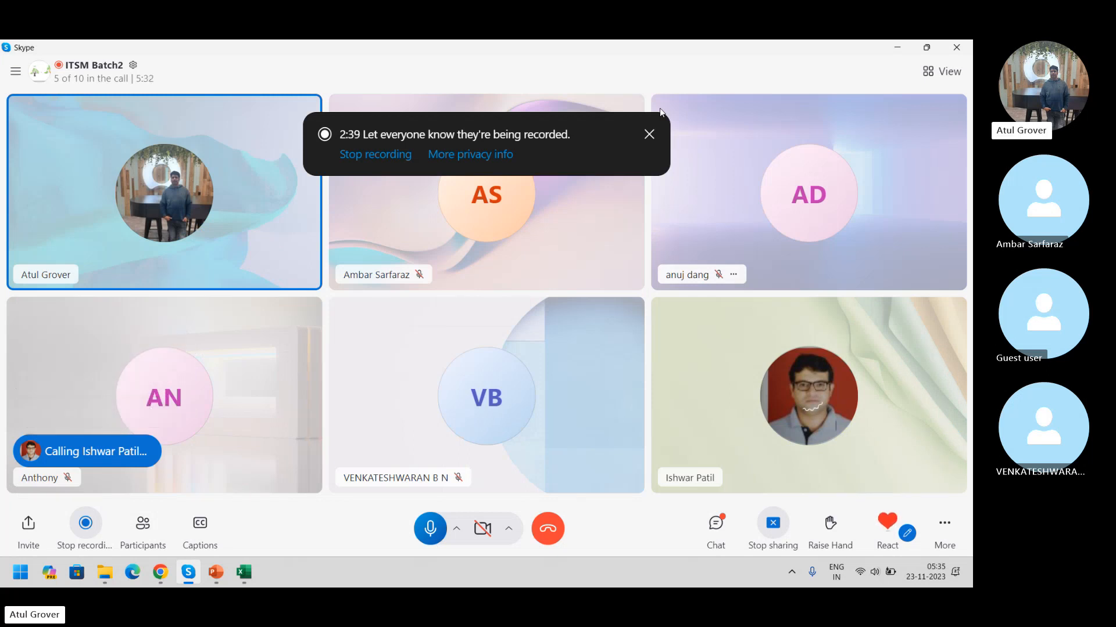
Step: Switch back to ServiceNow in Chrome and open the Plugins module under System Definition
key("alt+Tab")
key("alt+Tab")
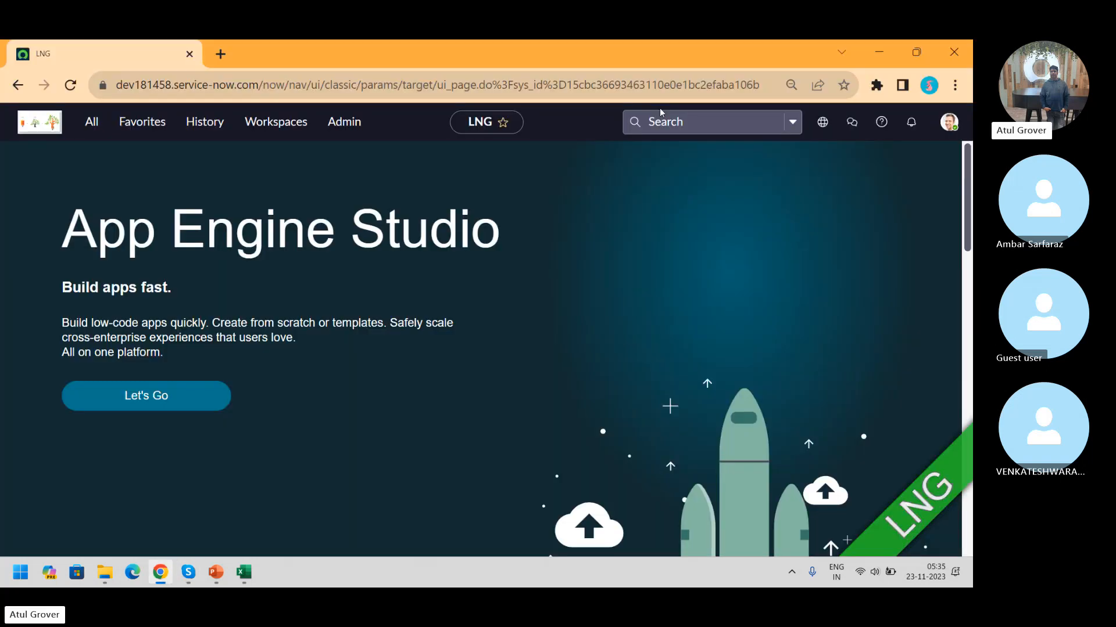
left_click(92, 120)
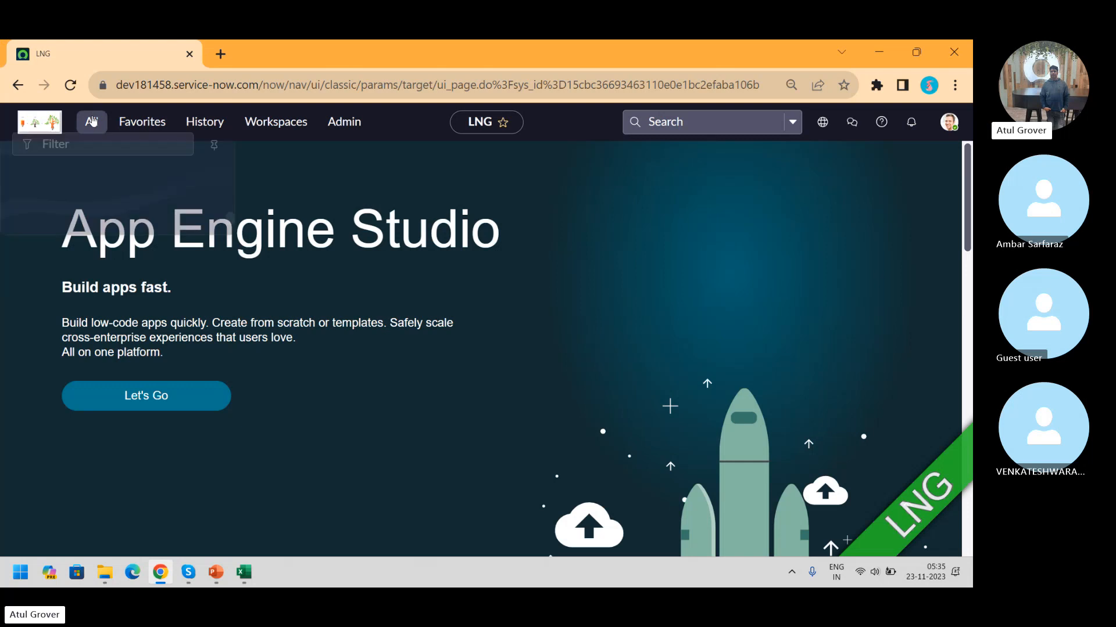
type("Plugi")
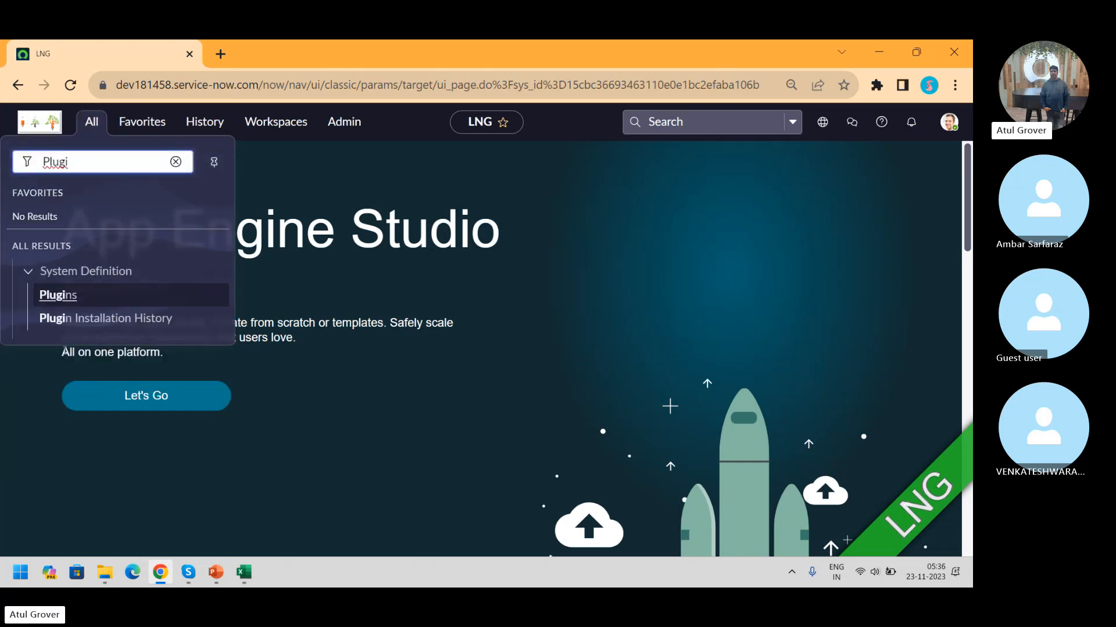
left_click(66, 300)
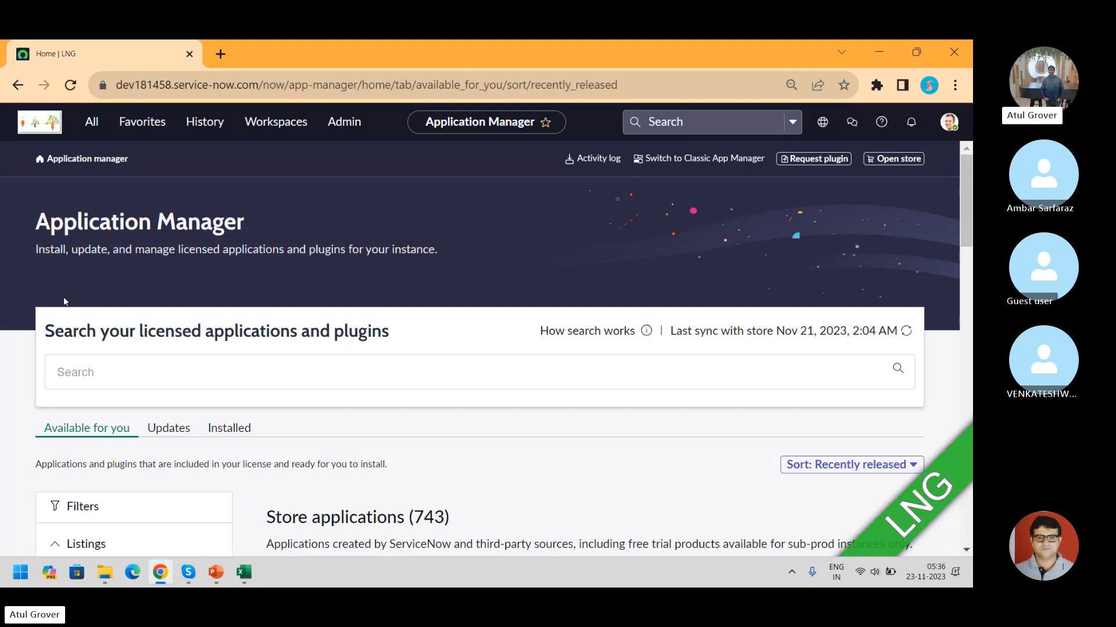
Step: Look up existing modules matching "major" in the application navigator
left_click(108, 387)
left_click(94, 125)
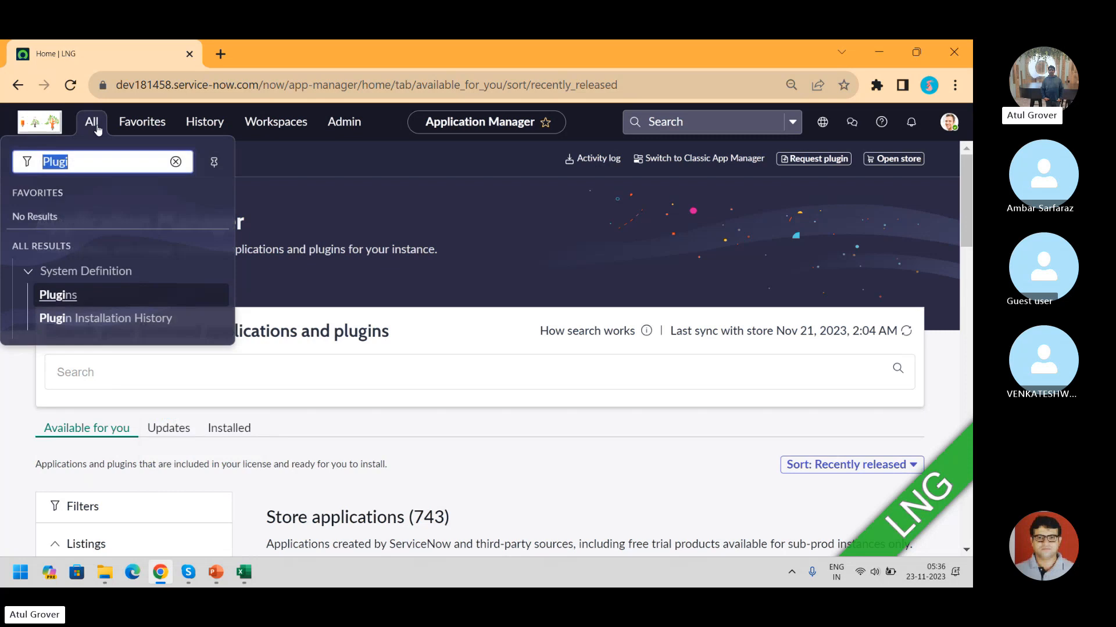
type("major")
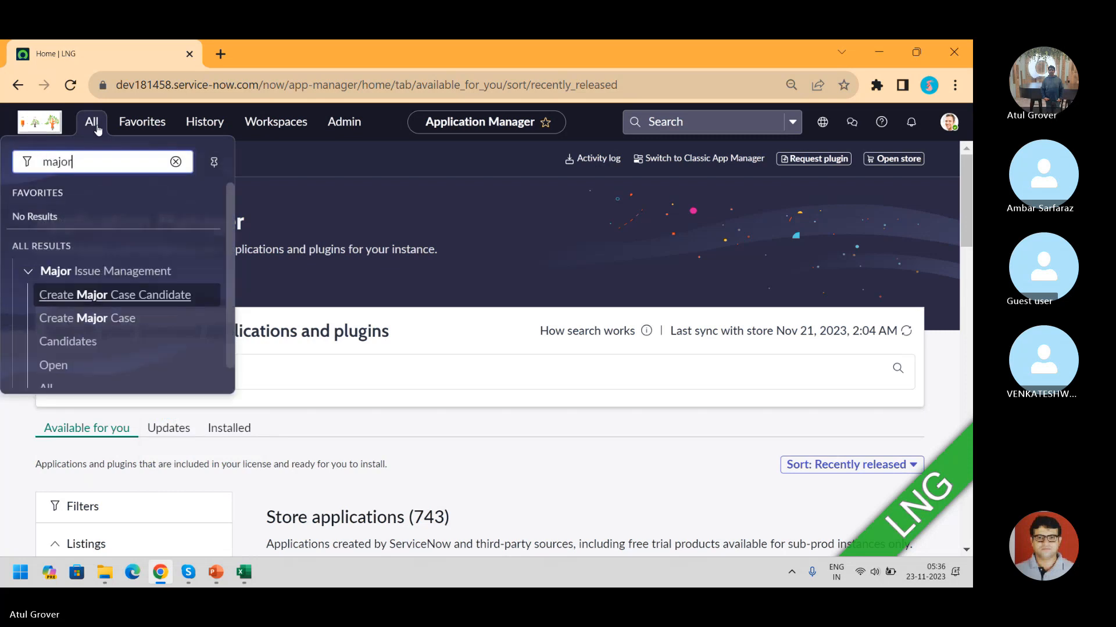
left_click_drag(228, 232, 236, 305)
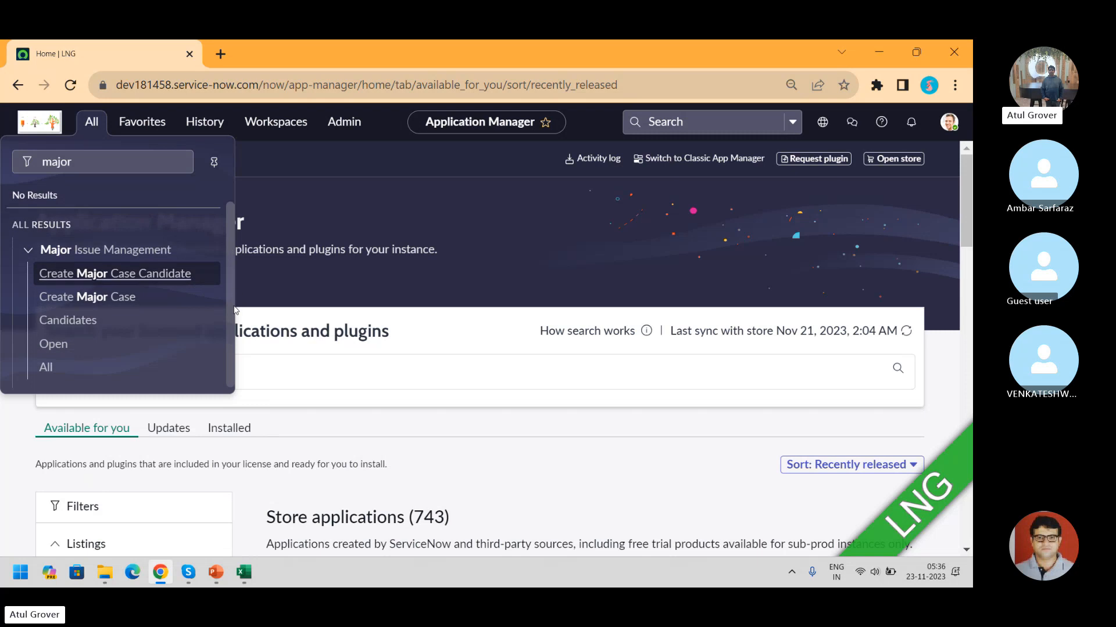
Step: Search the licensed applications for "Major incident management" and open the Incident Management - Major Incident Management family plugin
left_click(405, 386)
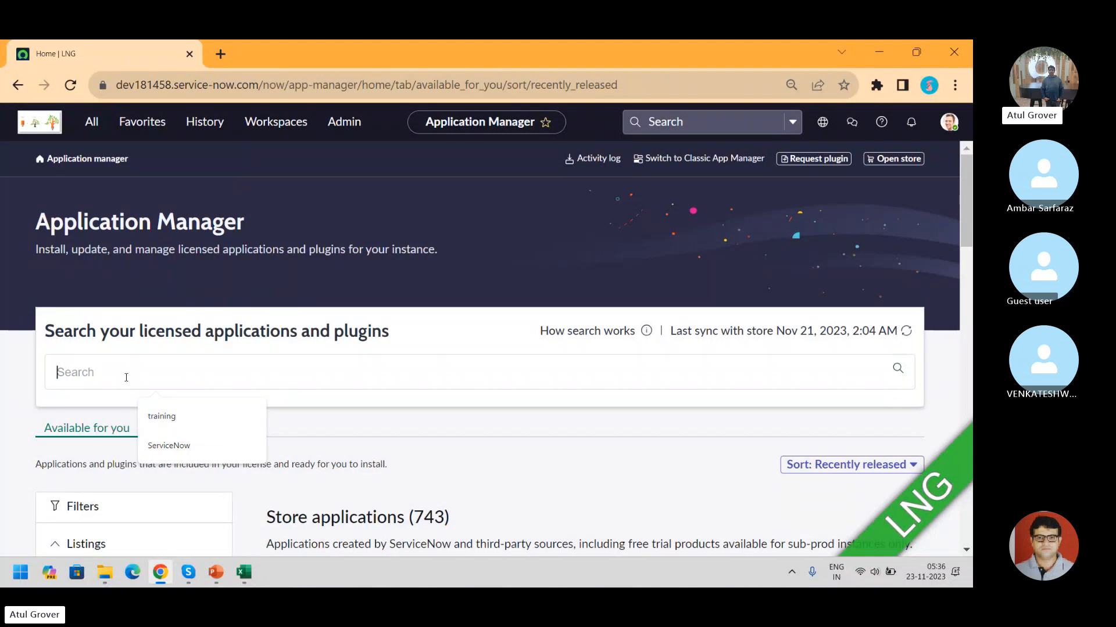
type("Ma")
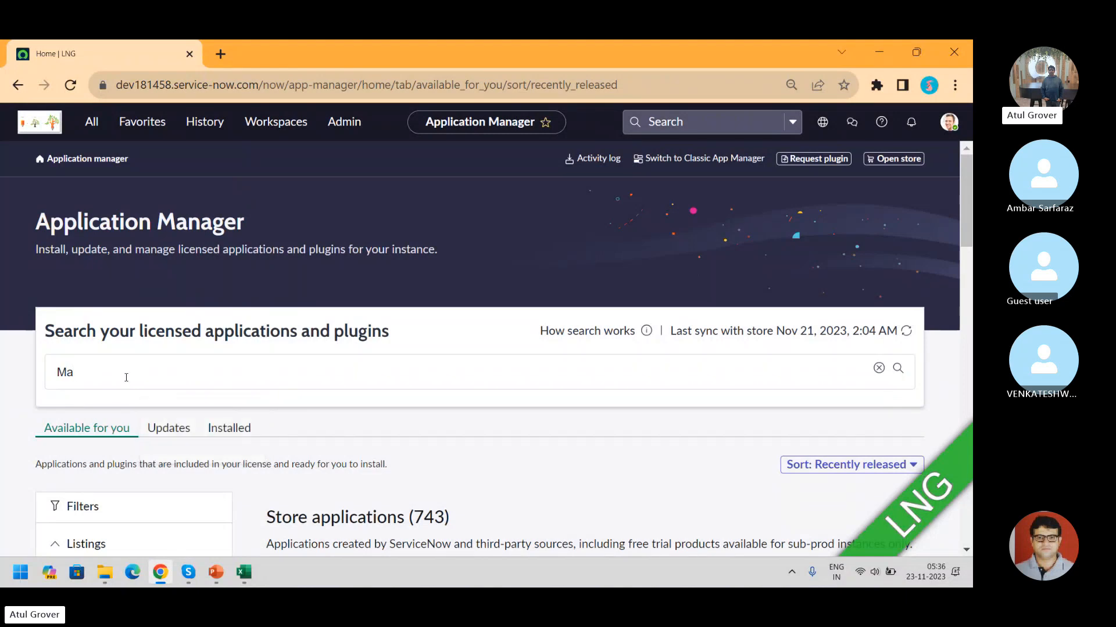
type("jor incident management")
key("Return")
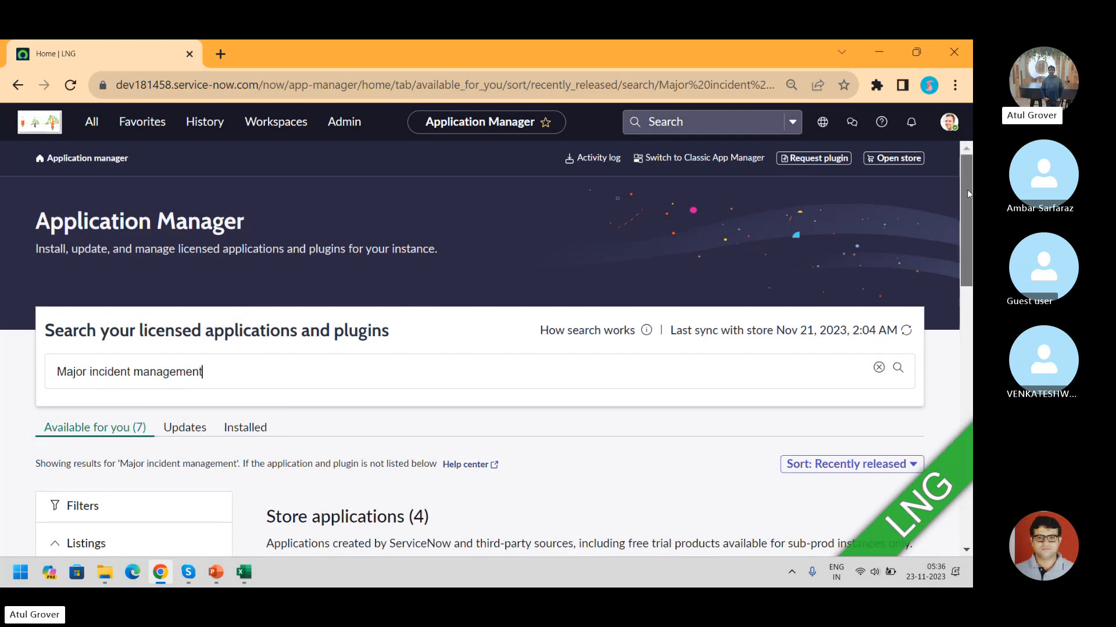
left_click_drag(967, 189, 957, 287)
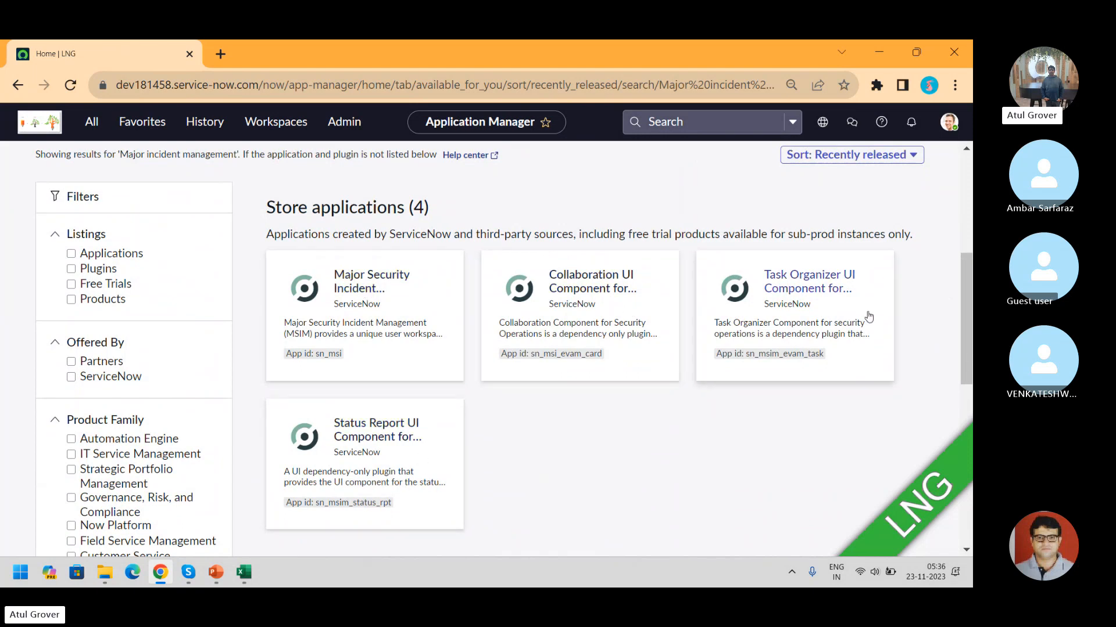
scroll(970, 351, "down", 1)
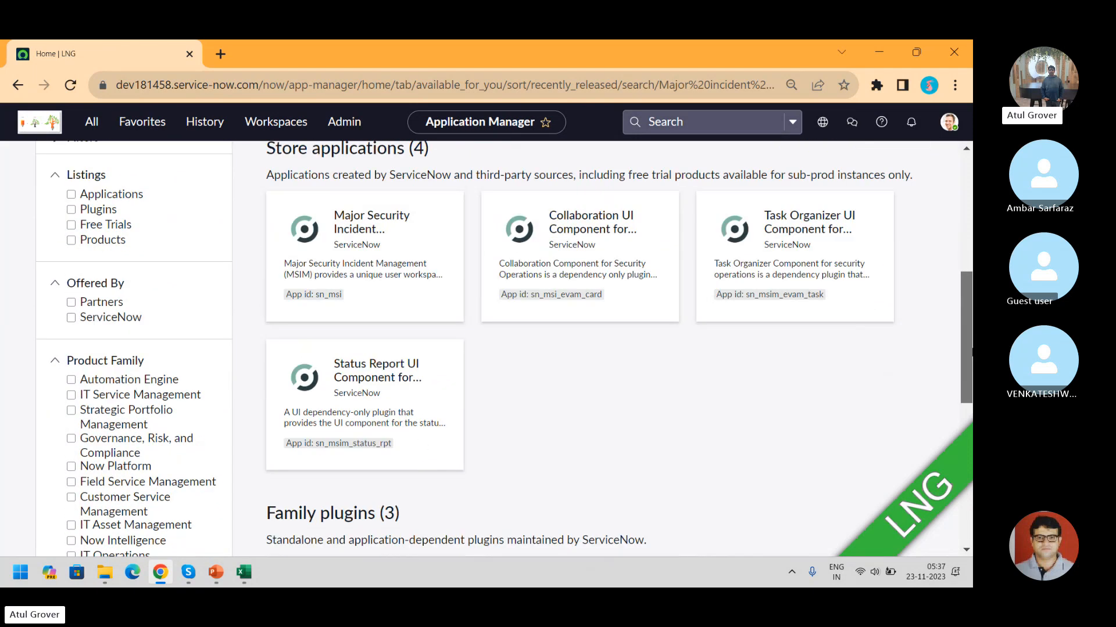
scroll(971, 351, "down", 5)
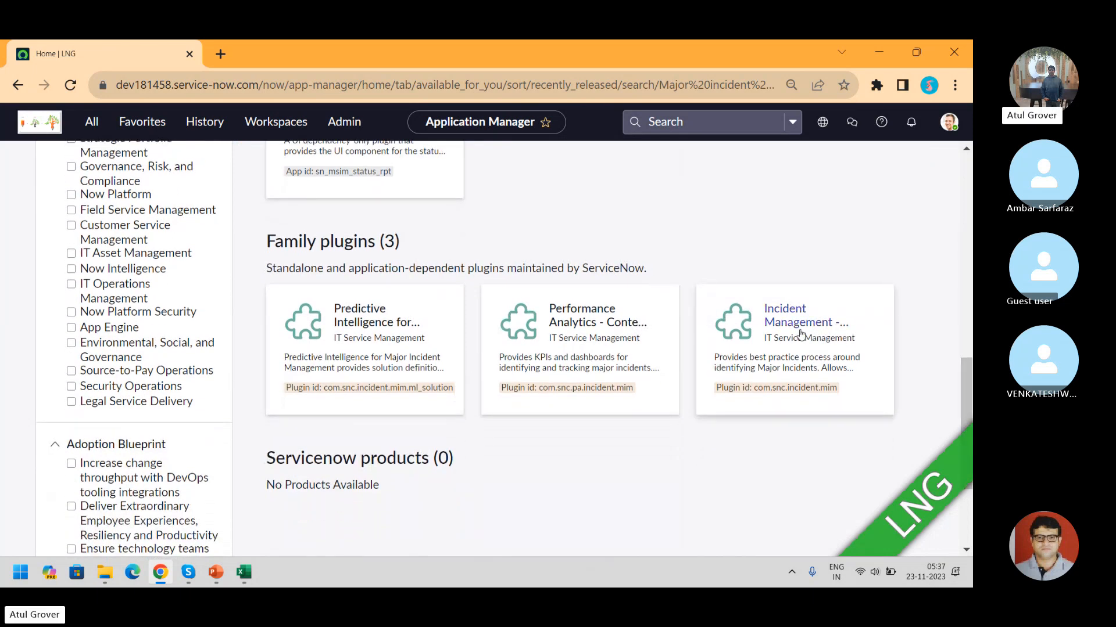
left_click(800, 334)
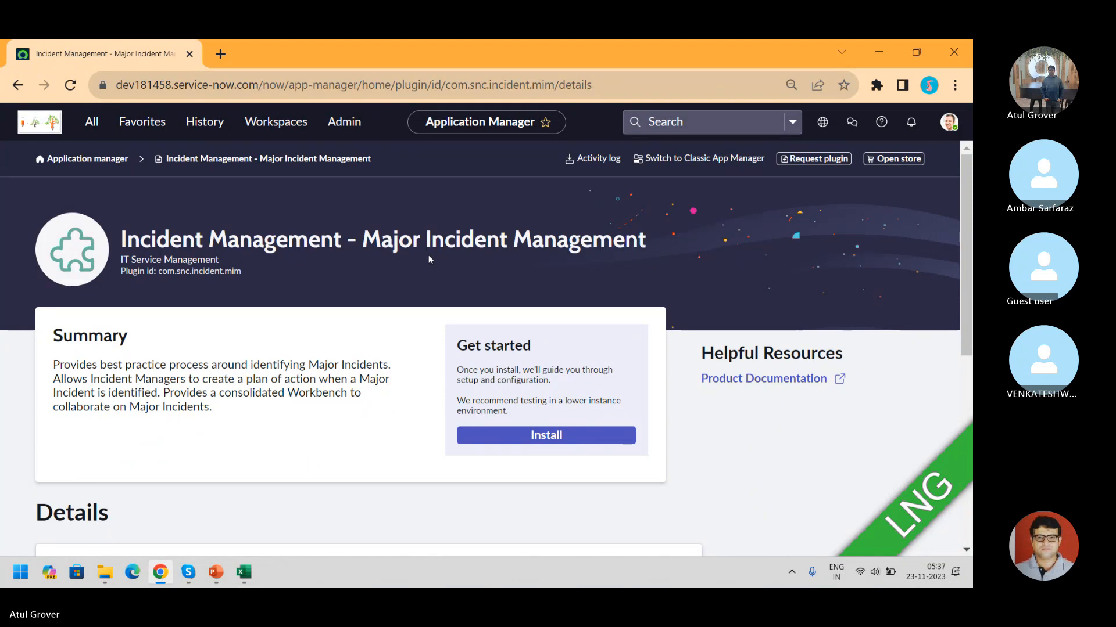
Step: Install the Major Incident Management plugin right away with the option to load demo data
left_click(543, 437)
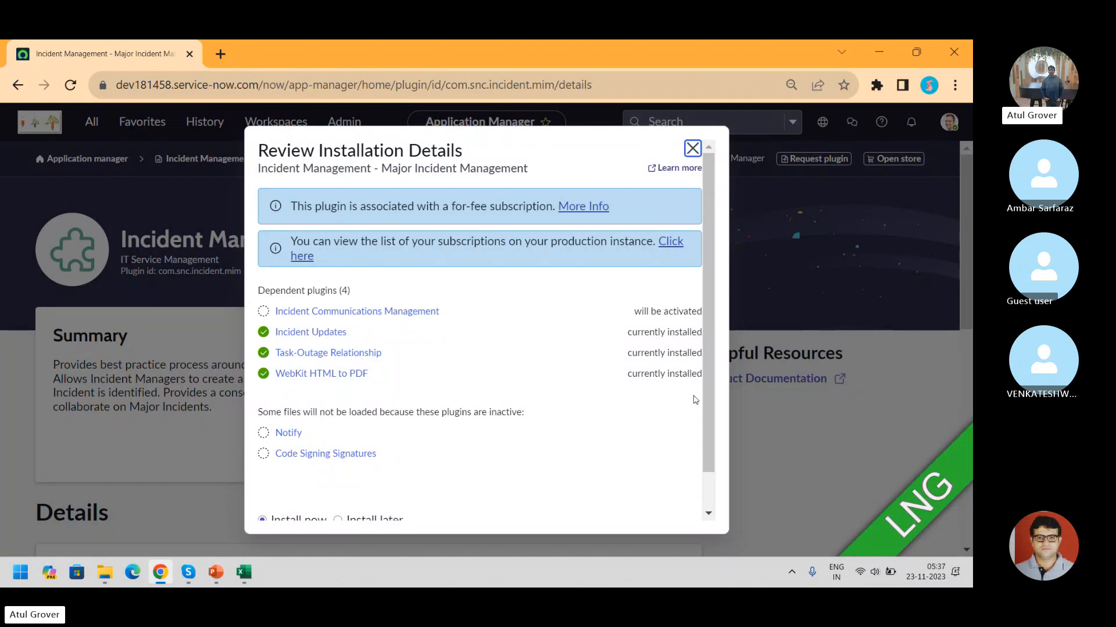
scroll(714, 462, "down", 2)
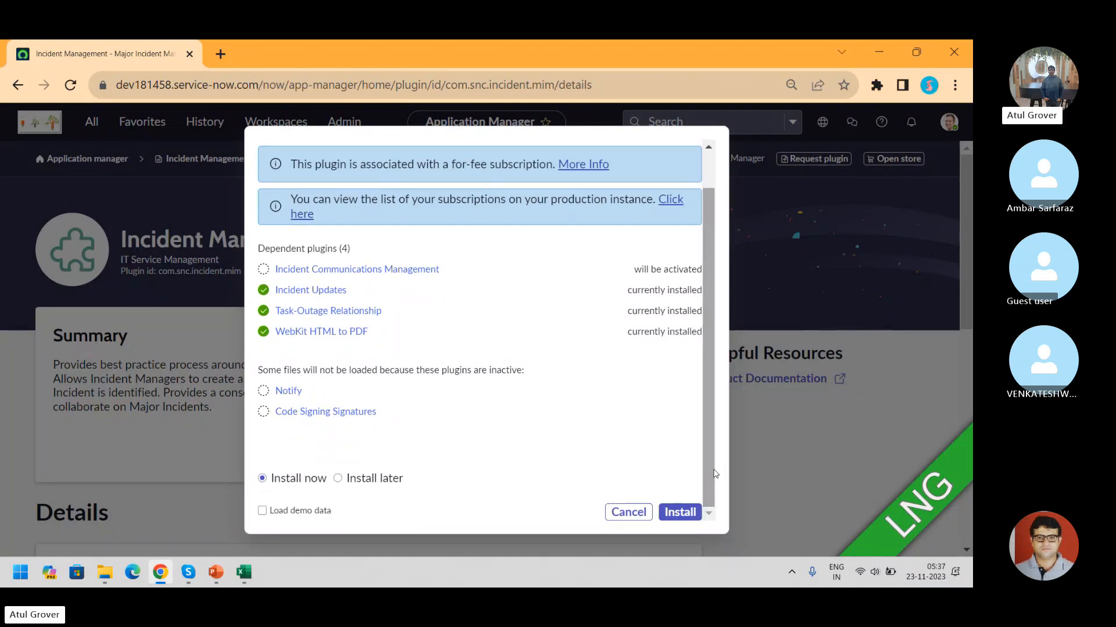
left_click(262, 512)
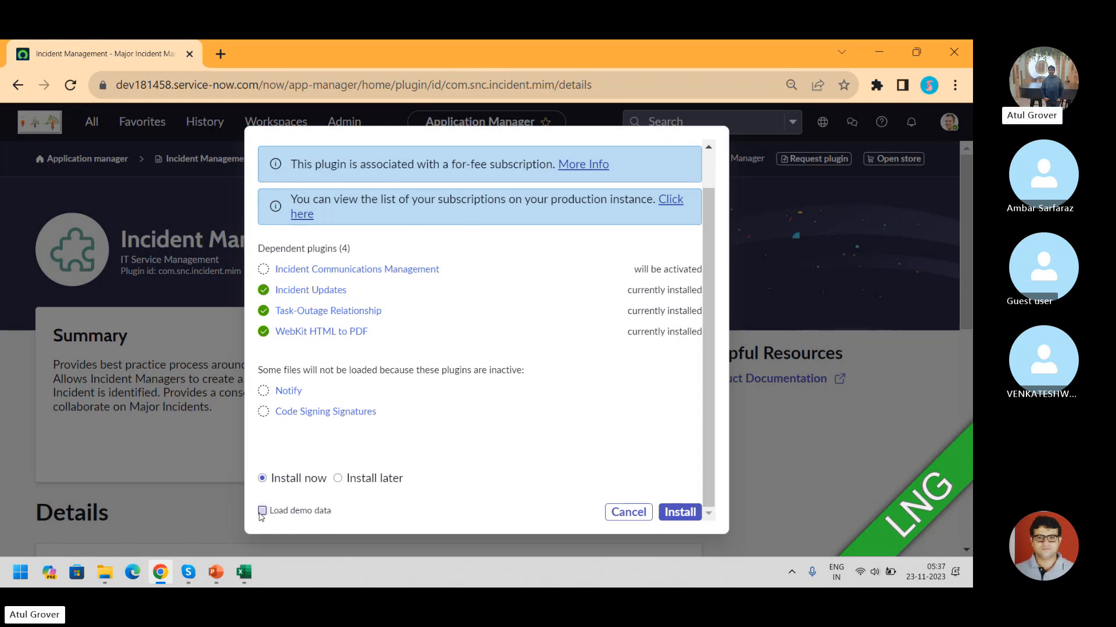
left_click(684, 517)
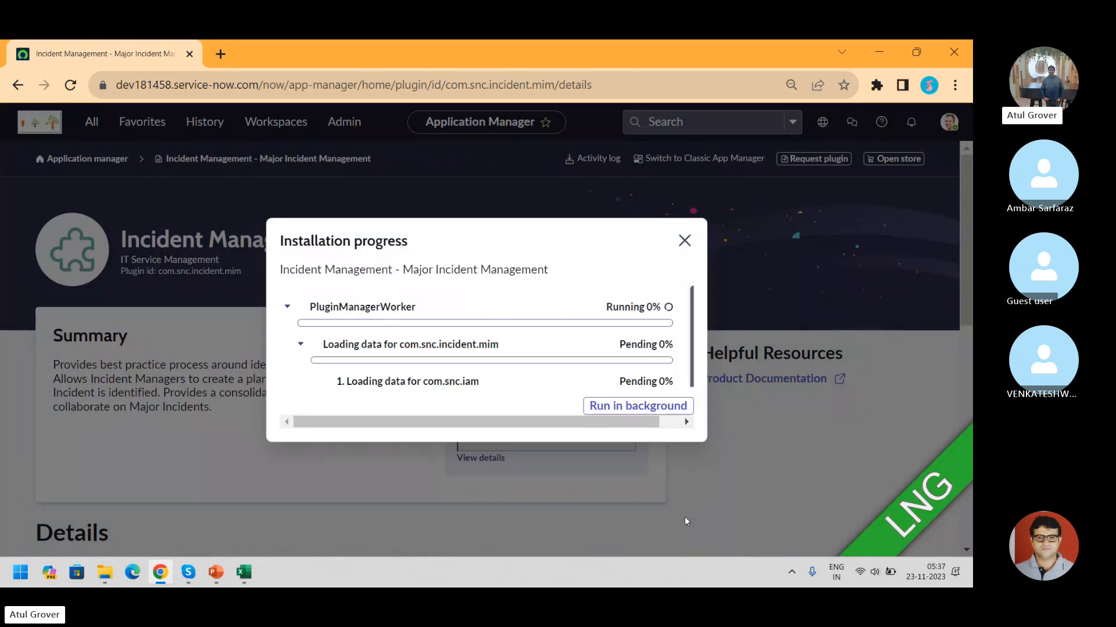
Step: Open the dev181458.service-now.com instance in a new browser tab
left_click(220, 54)
type("dev18")
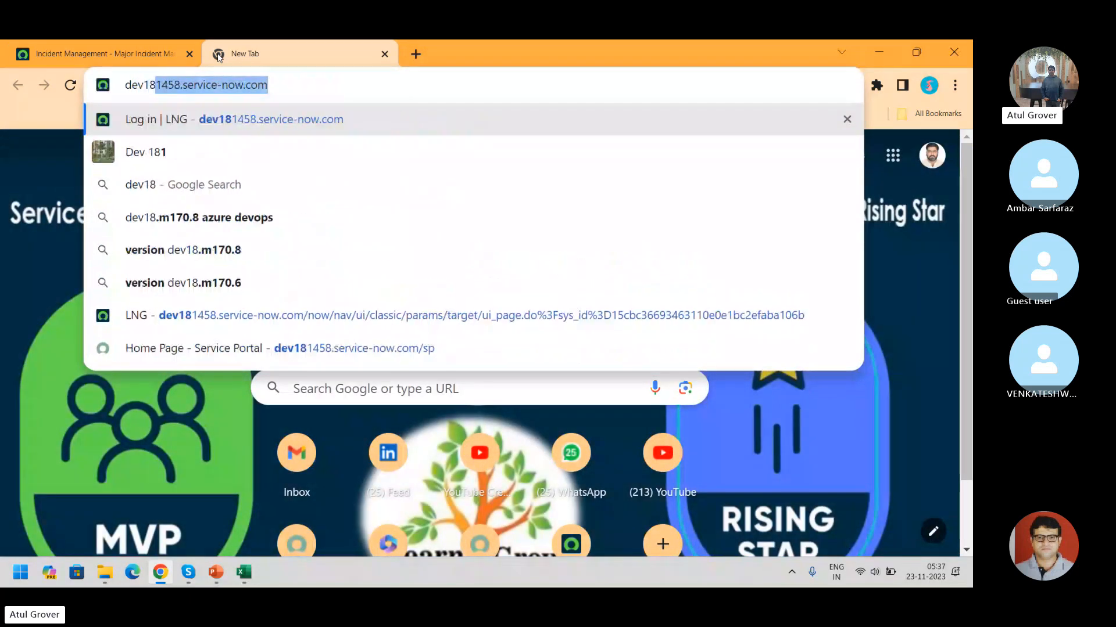
type("1")
key("Return")
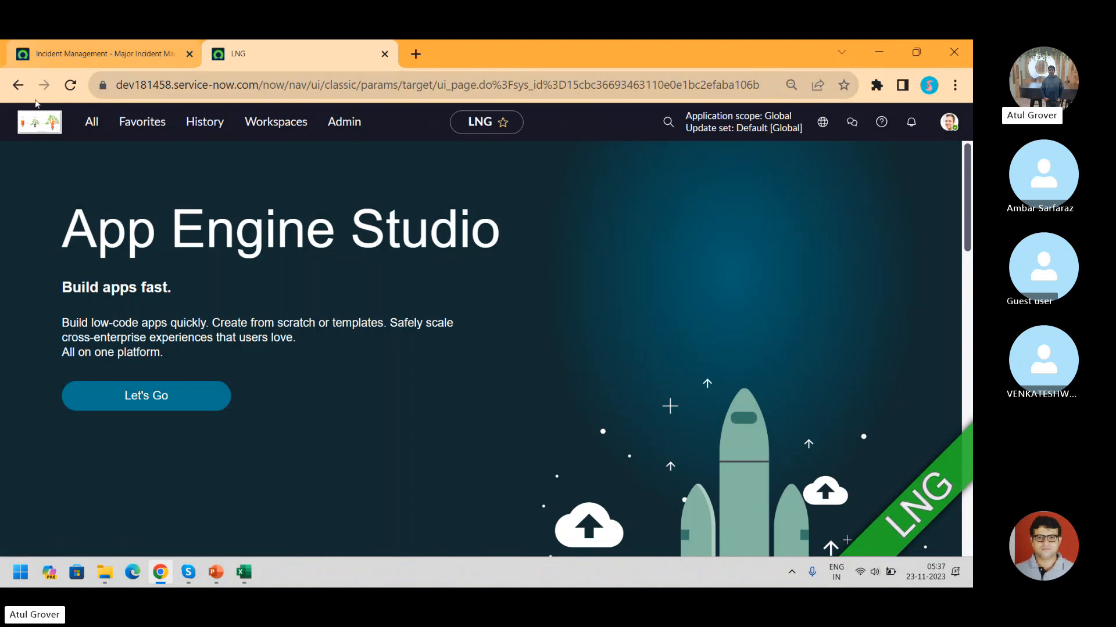
Step: Find the Incident application by filtering for "incident" and open a new incident record form
left_click(90, 123)
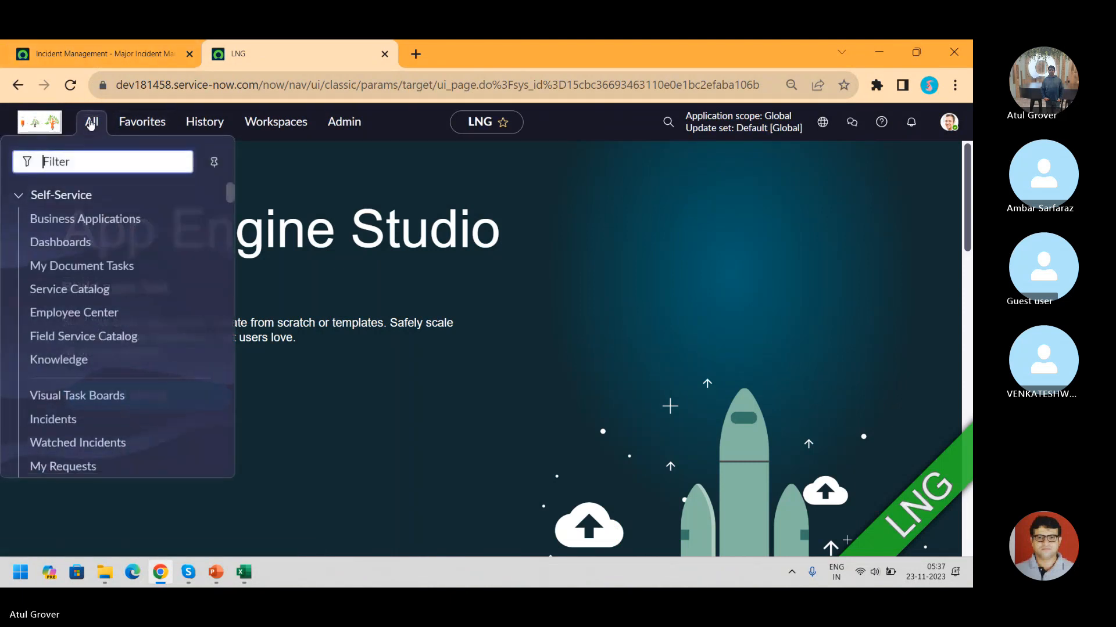
type("incident")
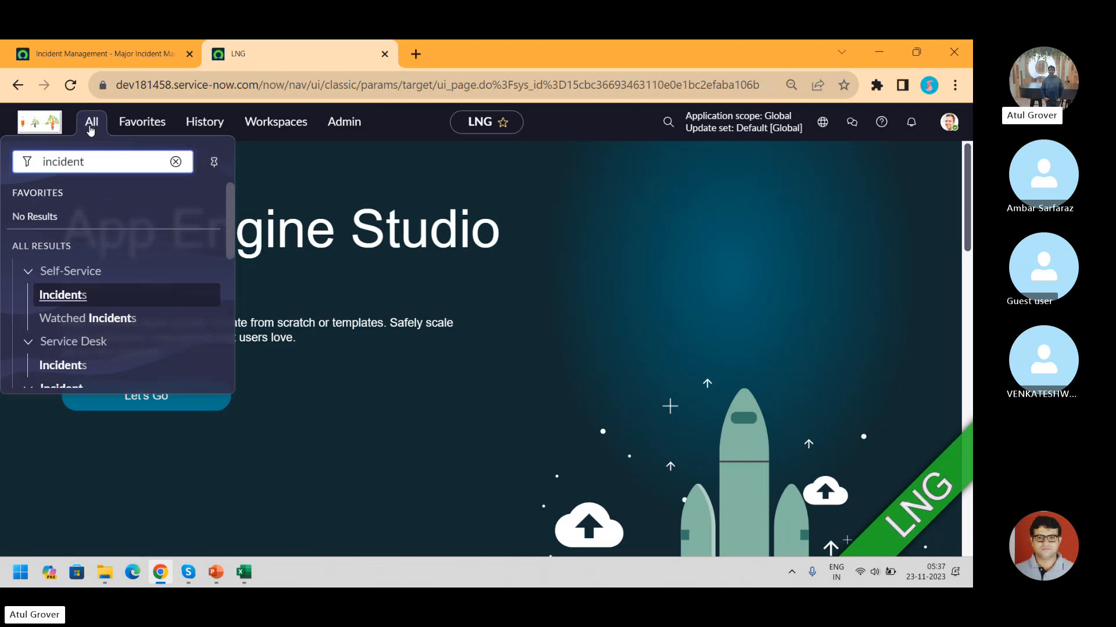
left_click(227, 222)
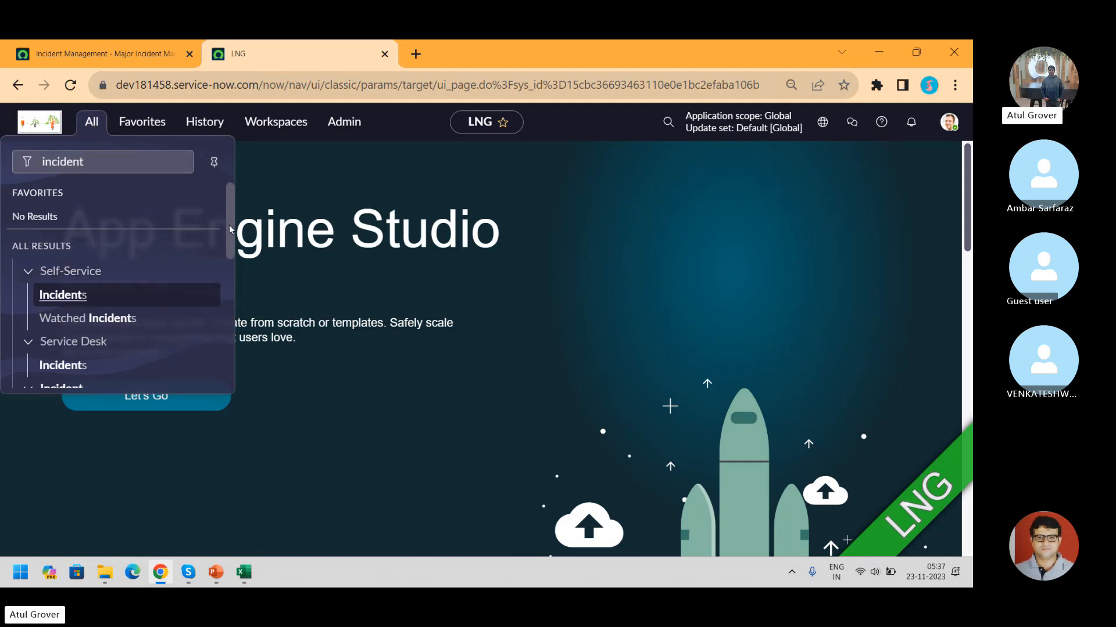
scroll(231, 267, "down", 3)
left_click(69, 280)
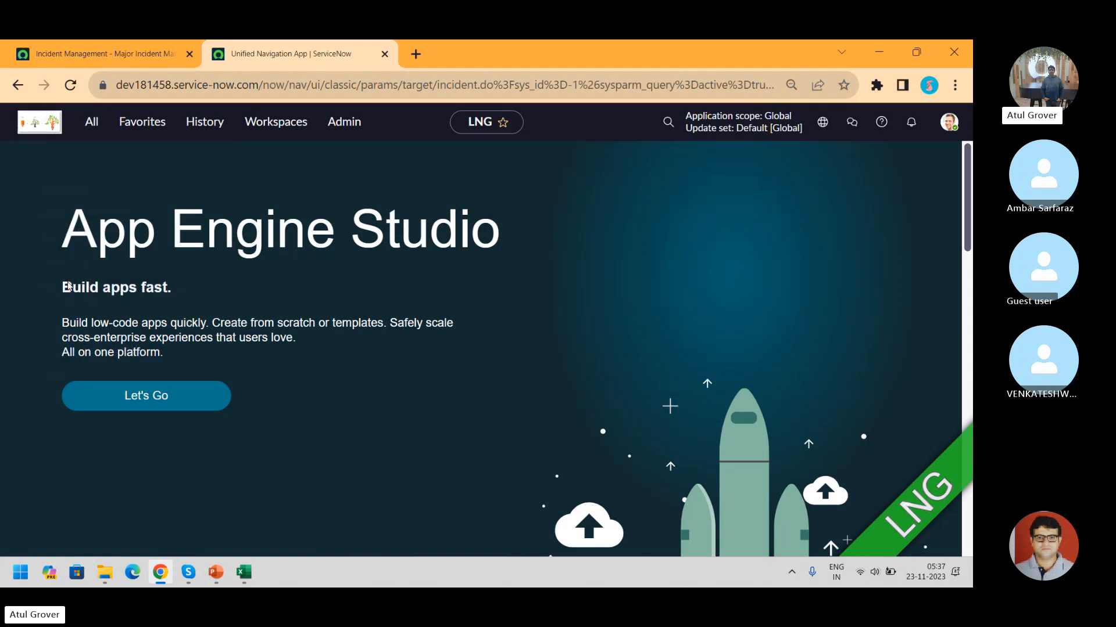
Step: Switch to the ITSM_Master presentation in PowerPoint and review the slides around the incident state flow
left_click(209, 569)
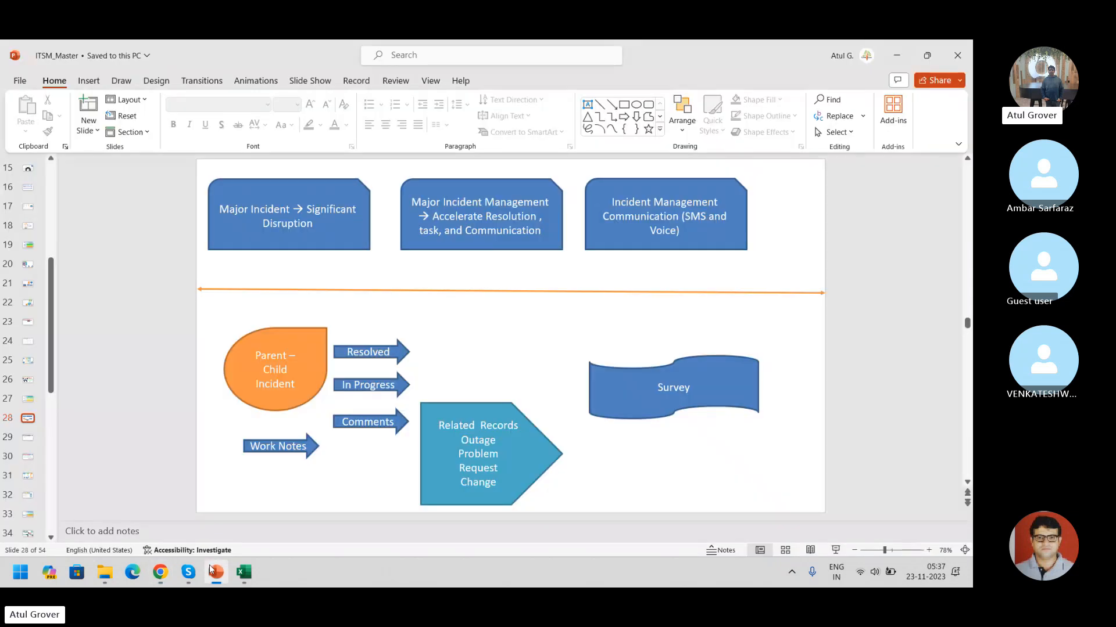
key("Up")
key("Up")
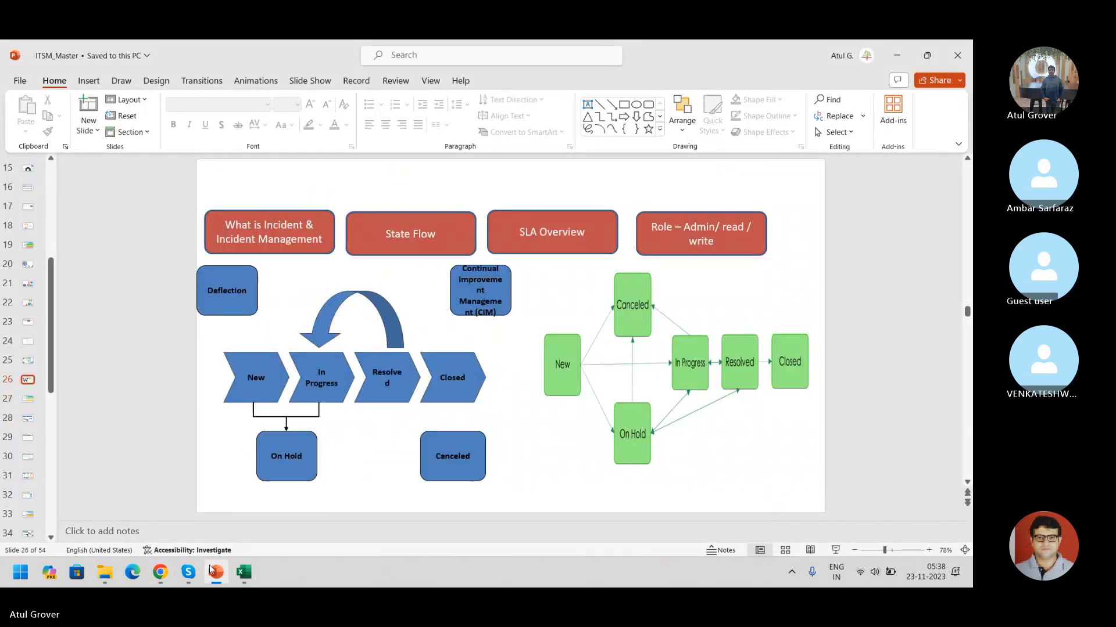
key("Down")
Step: Return to the new incident form in Chrome and set the caller to the first of the recent selections
key("alt+Tab")
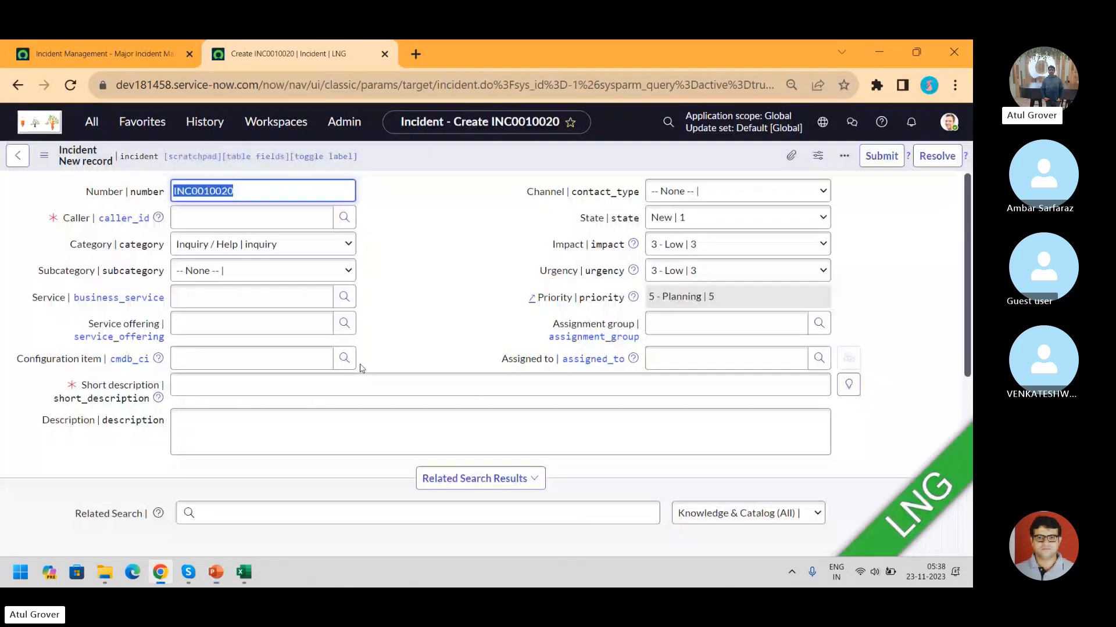
left_click(231, 218)
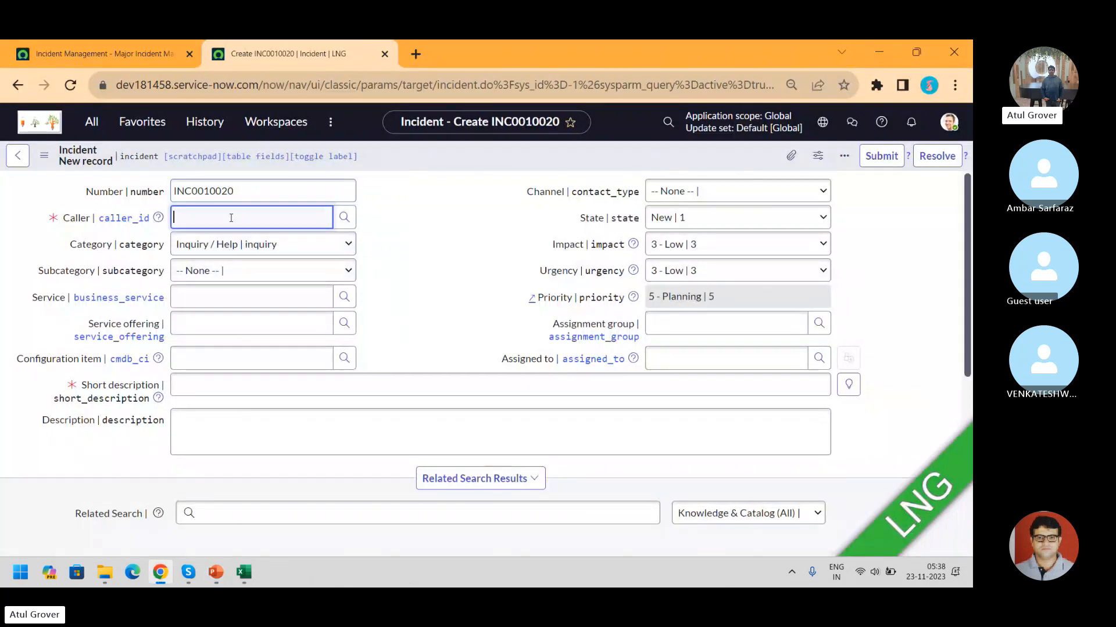
type("**")
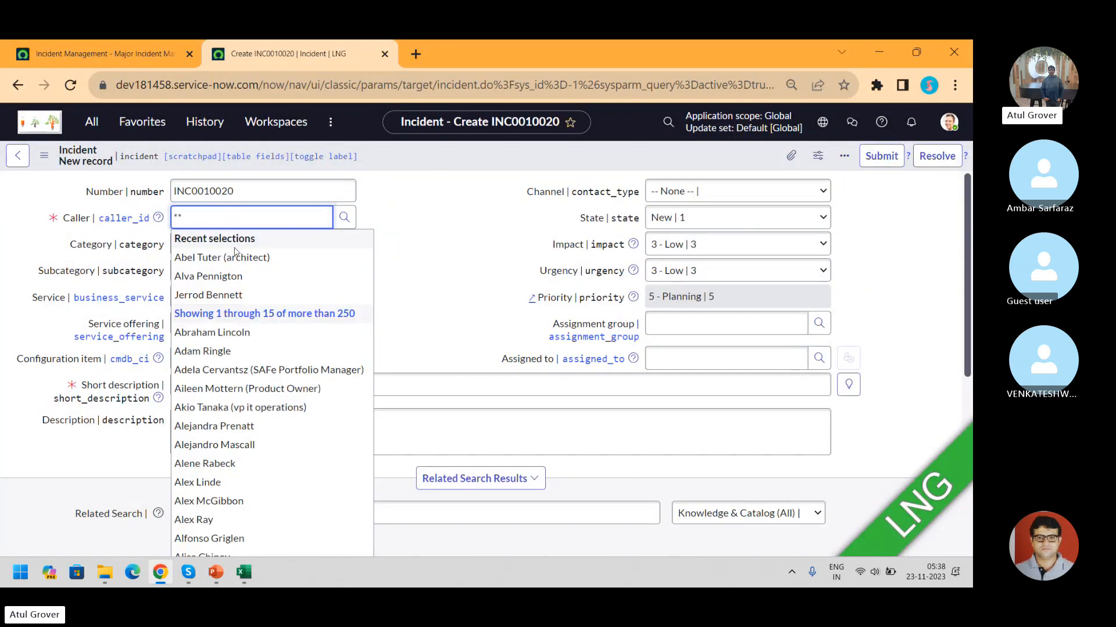
left_click(235, 256)
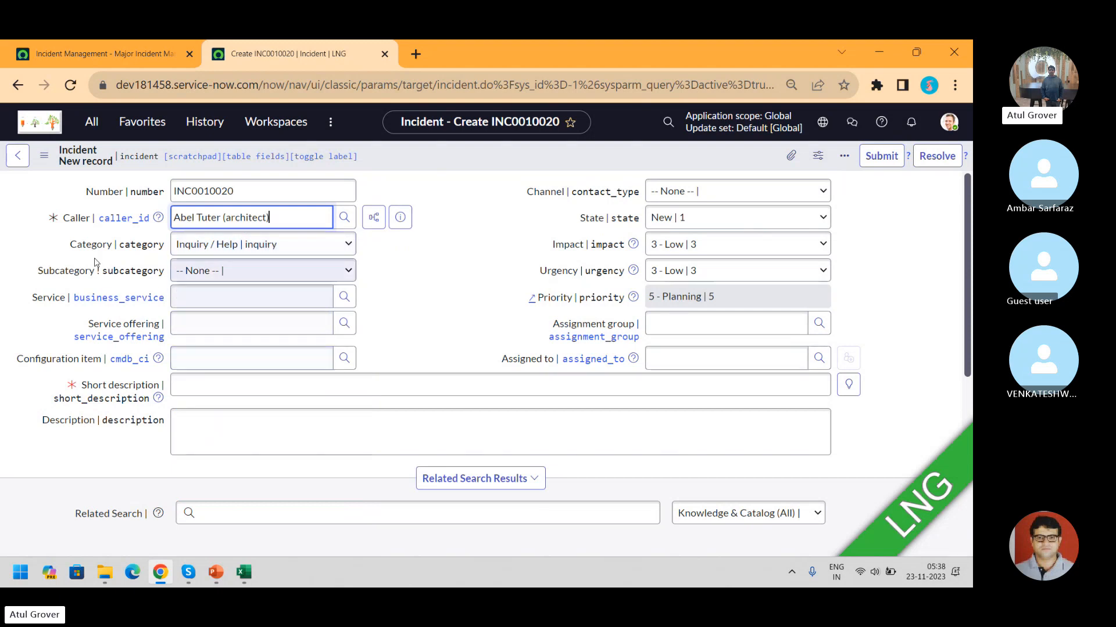
Step: Enter "LNG Testing" as both the short description and the description of the new incident
left_click(279, 388)
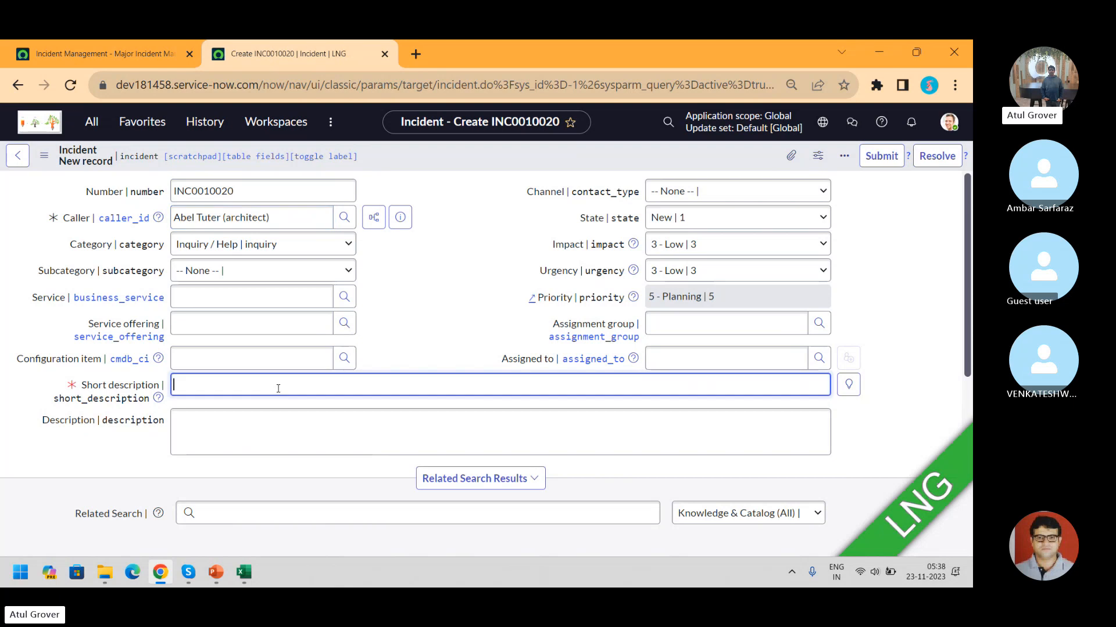
type("LNG Testing")
key("ctrl+a")
key("ctrl+c")
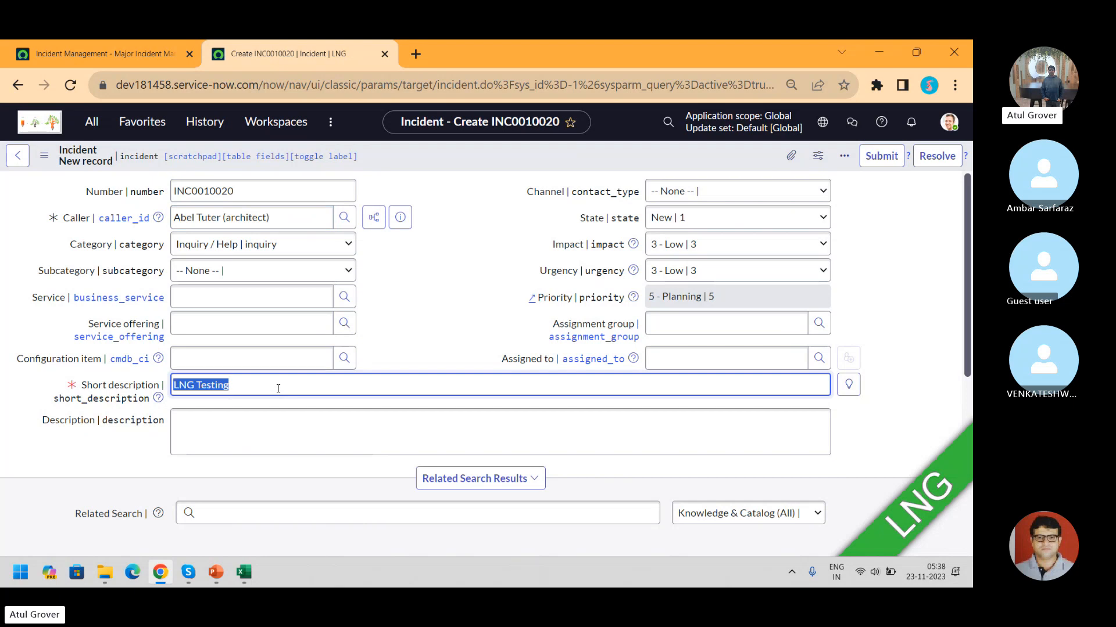
left_click(294, 440)
key("ctrl+v")
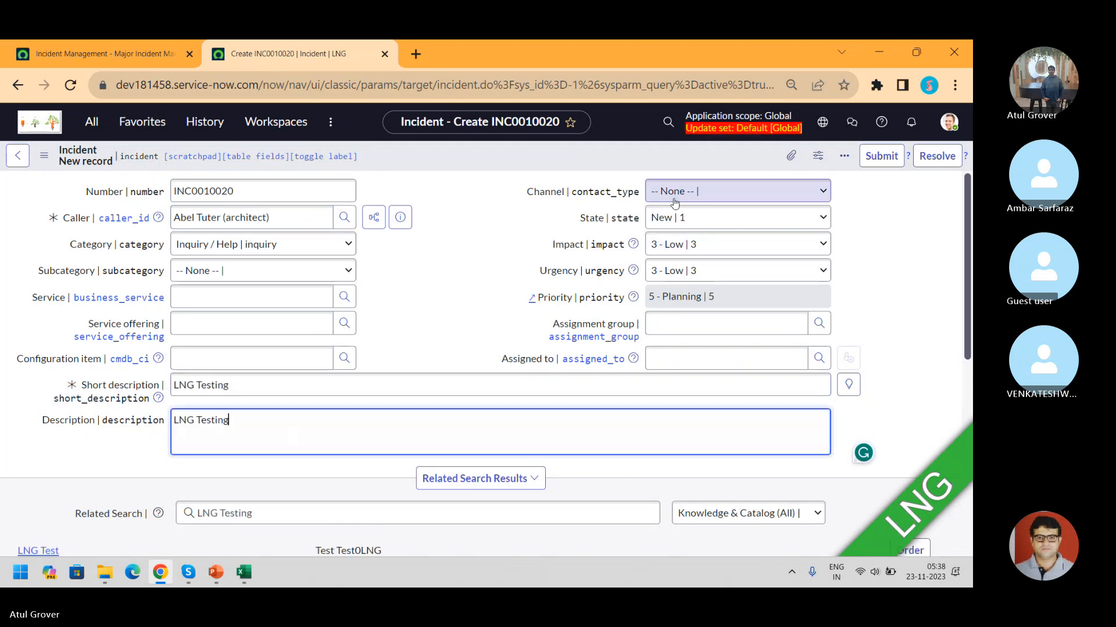
Step: Set the assignment group to Incident Management and save the new incident while staying on its form
left_click(694, 326)
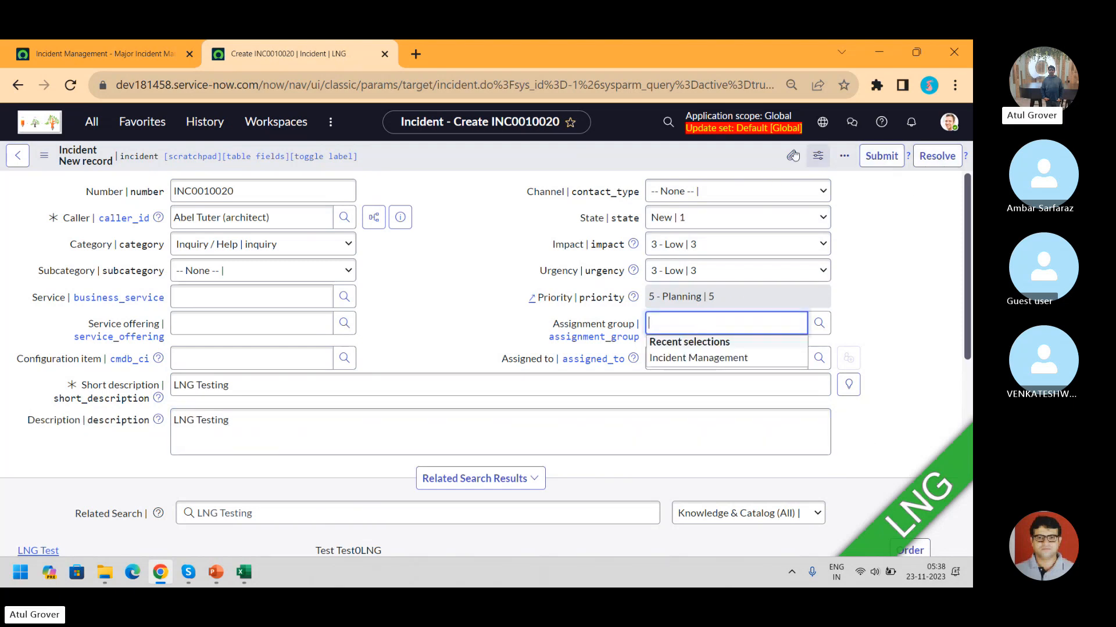
left_click(737, 358)
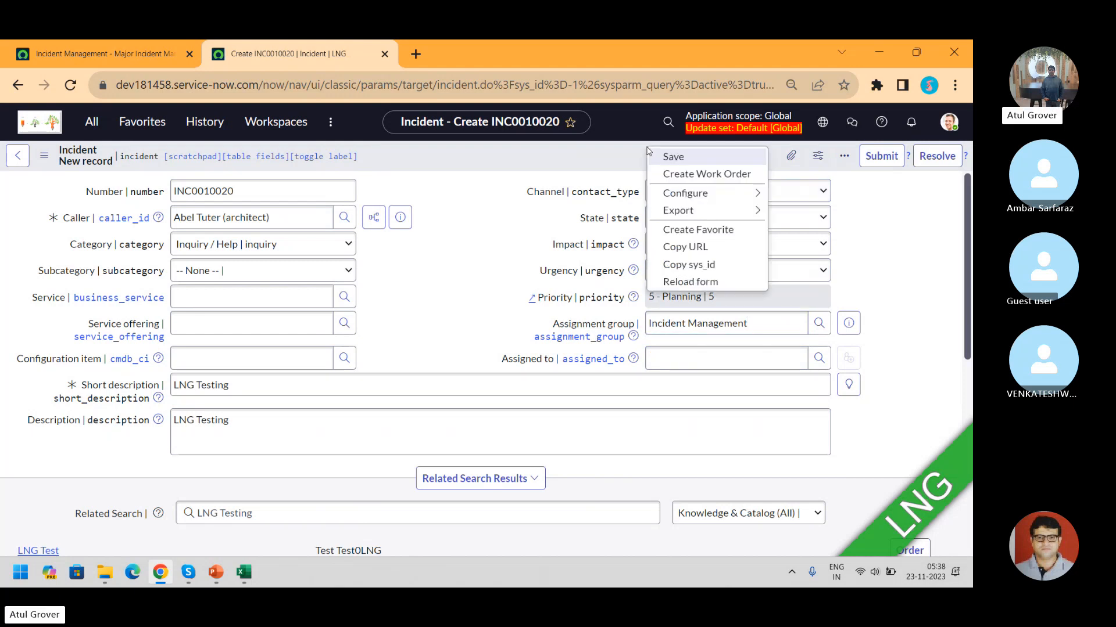
right_click(648, 150)
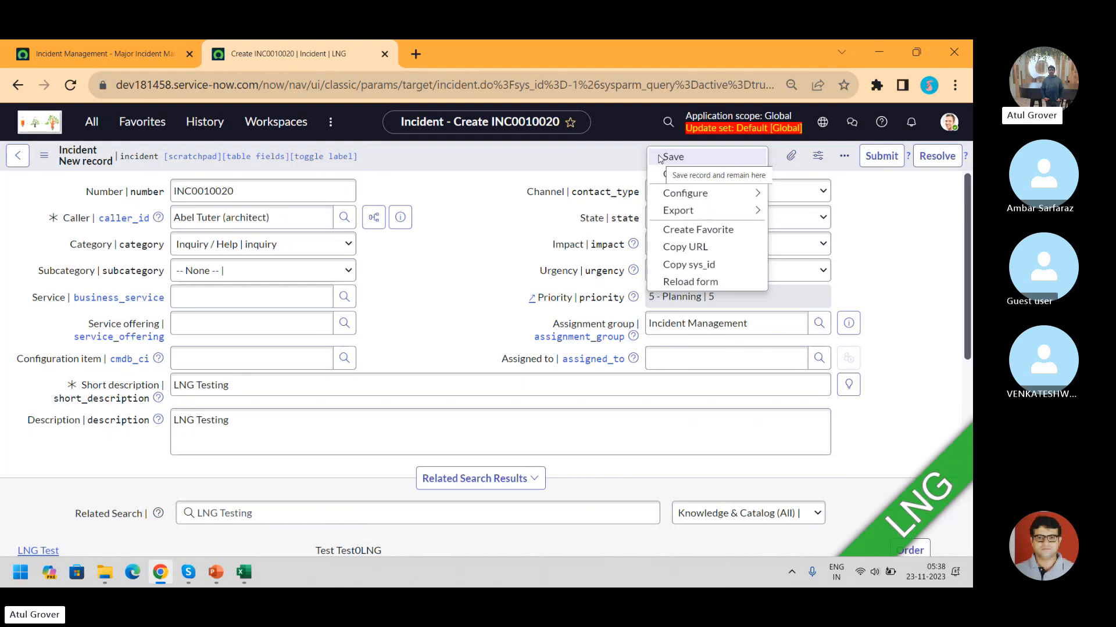
left_click(911, 200)
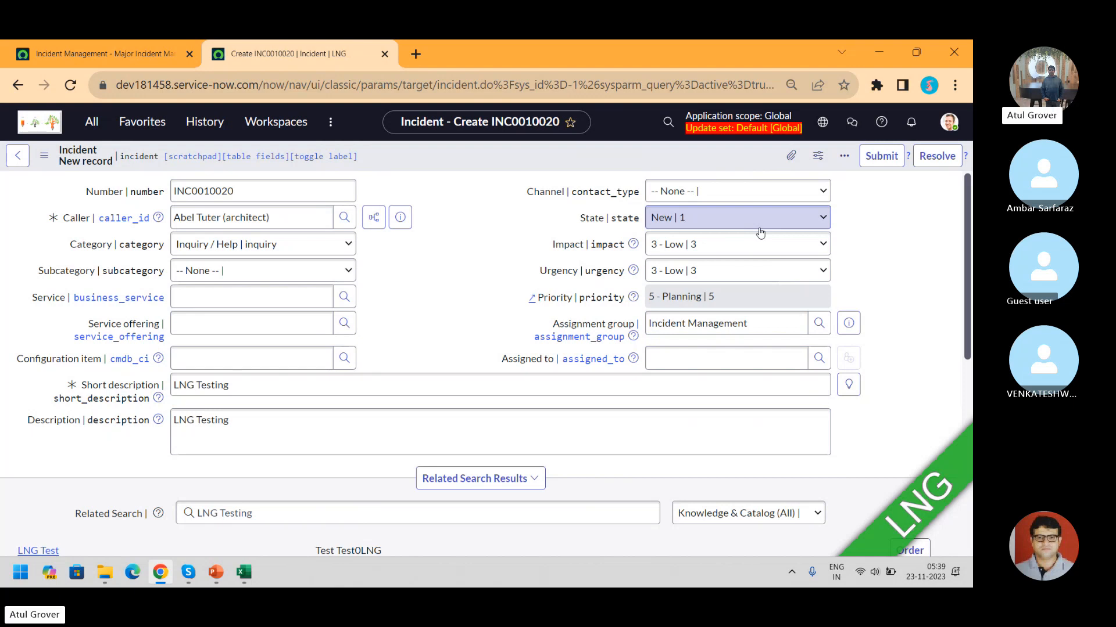
right_click(709, 153)
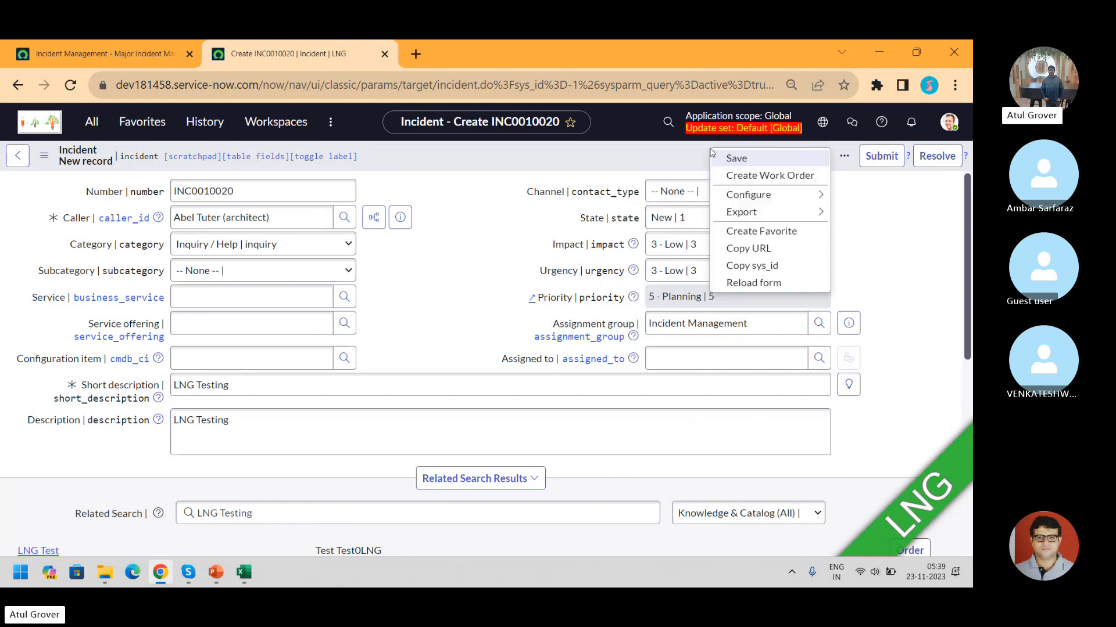
left_click(735, 158)
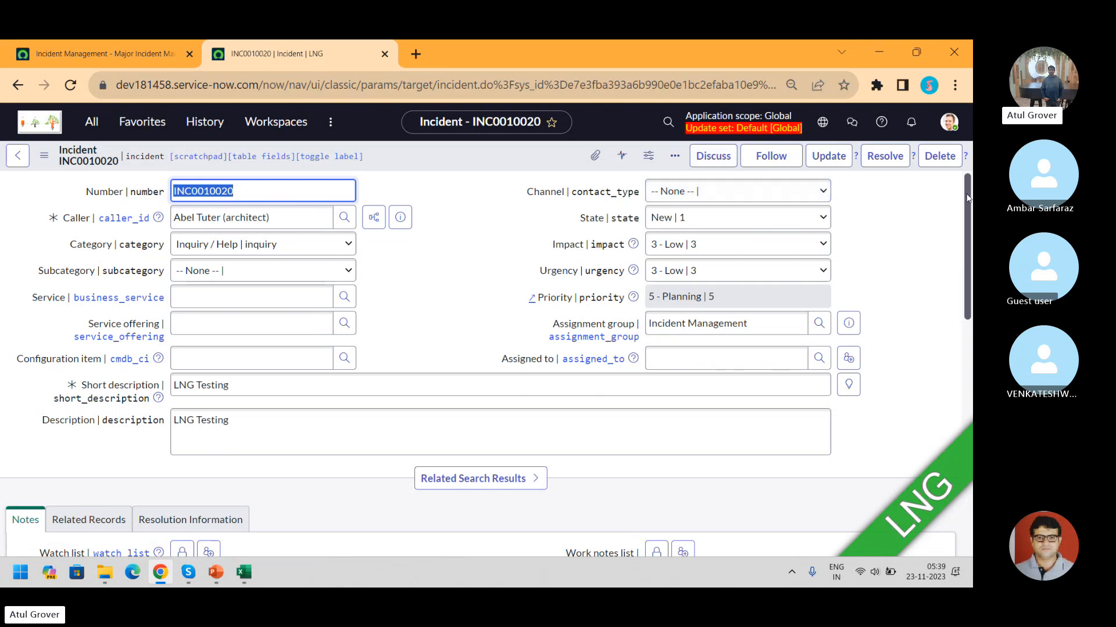
Step: Set the incident's state to In Progress and review its Task SLAs related list
scroll(929, 195, "down", 2)
scroll(871, 192, "up", 1)
left_click(801, 199)
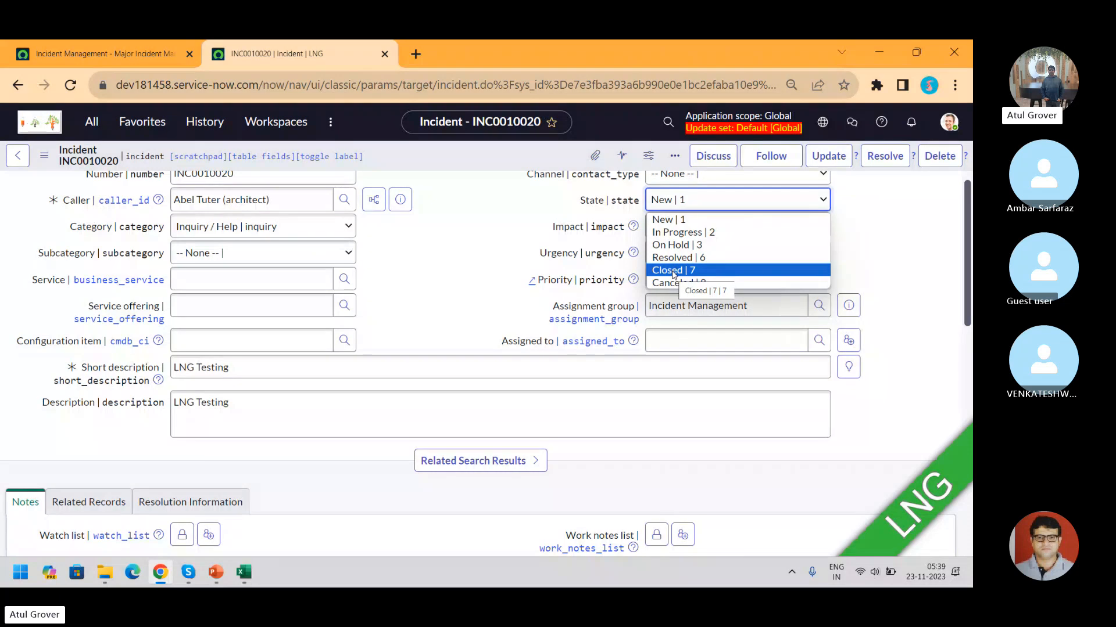
left_click(672, 229)
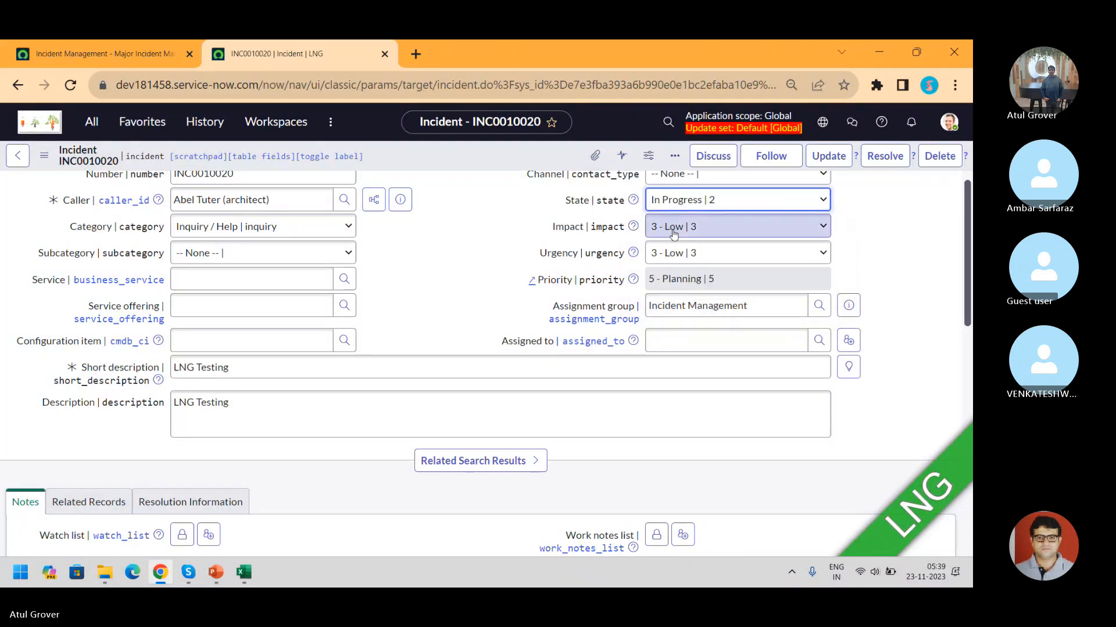
left_click_drag(965, 217, 969, 459)
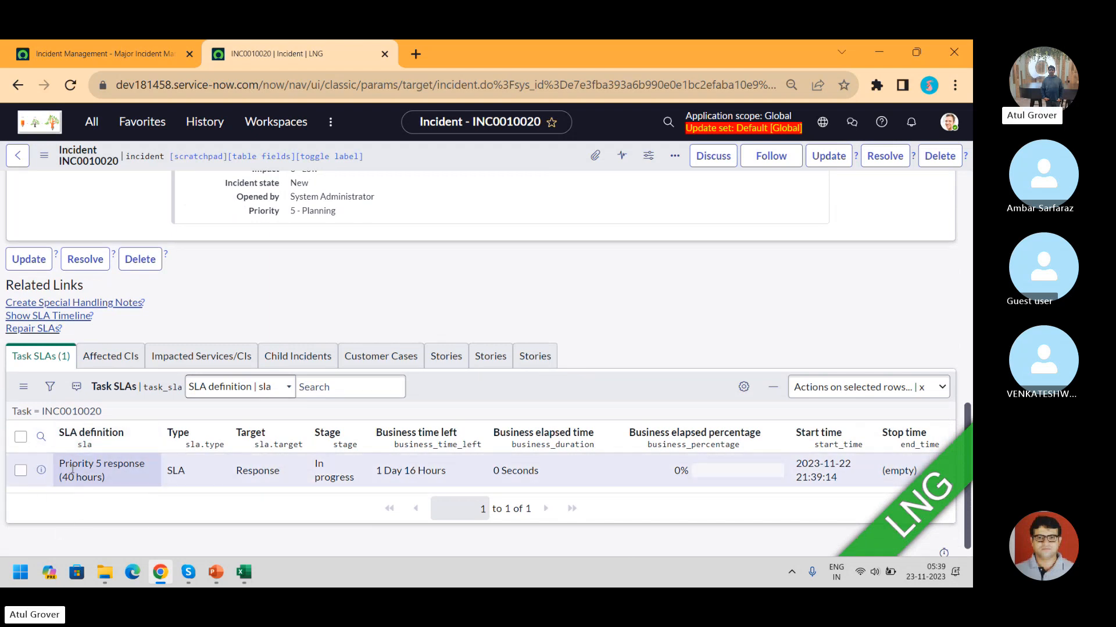
left_click(968, 194)
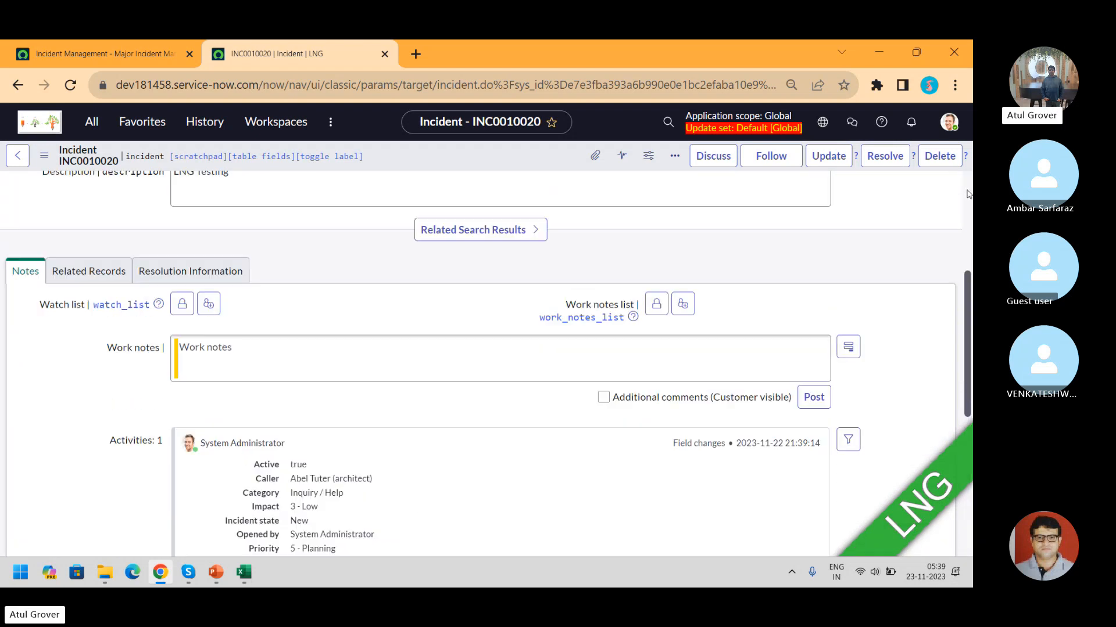
left_click(968, 194)
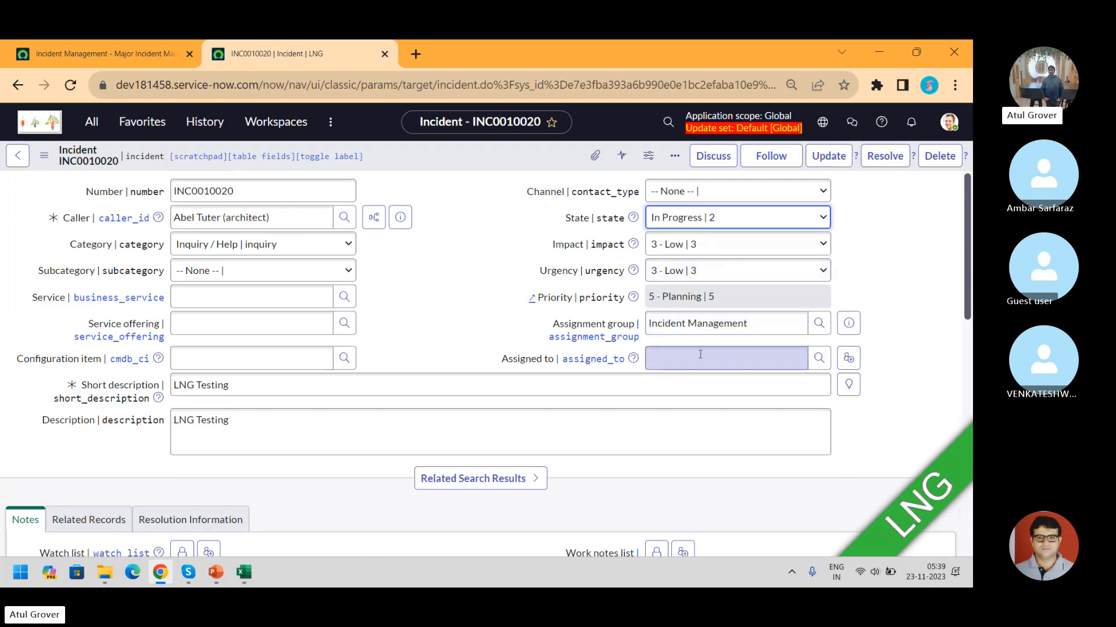
Step: Assign the incident to Incident Manager and save the record while staying on the form
left_click(700, 355)
type("**")
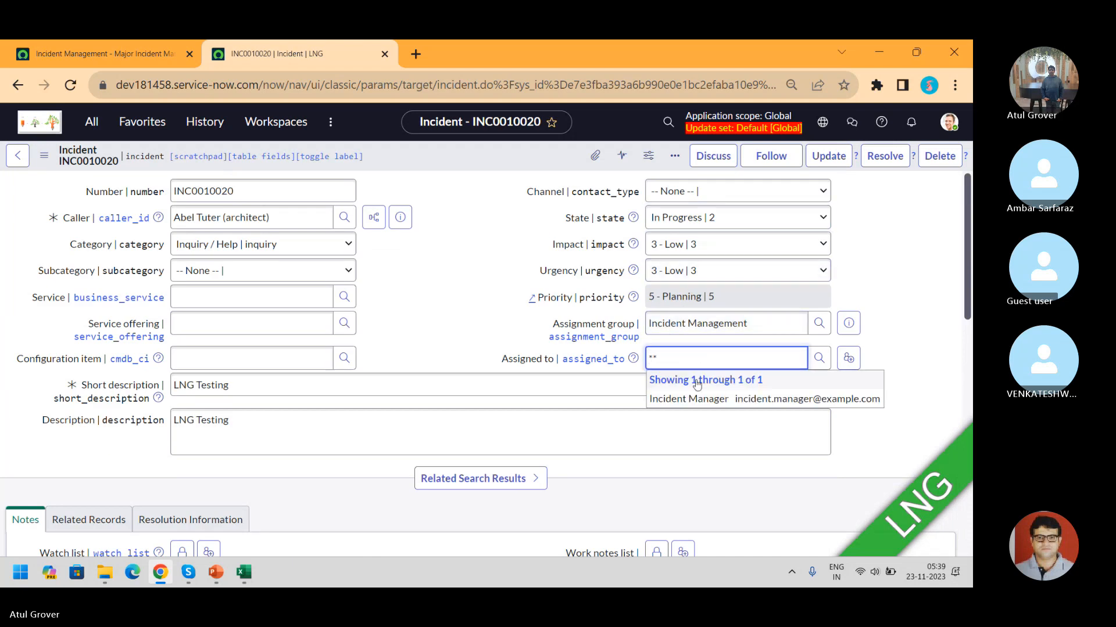
left_click(691, 400)
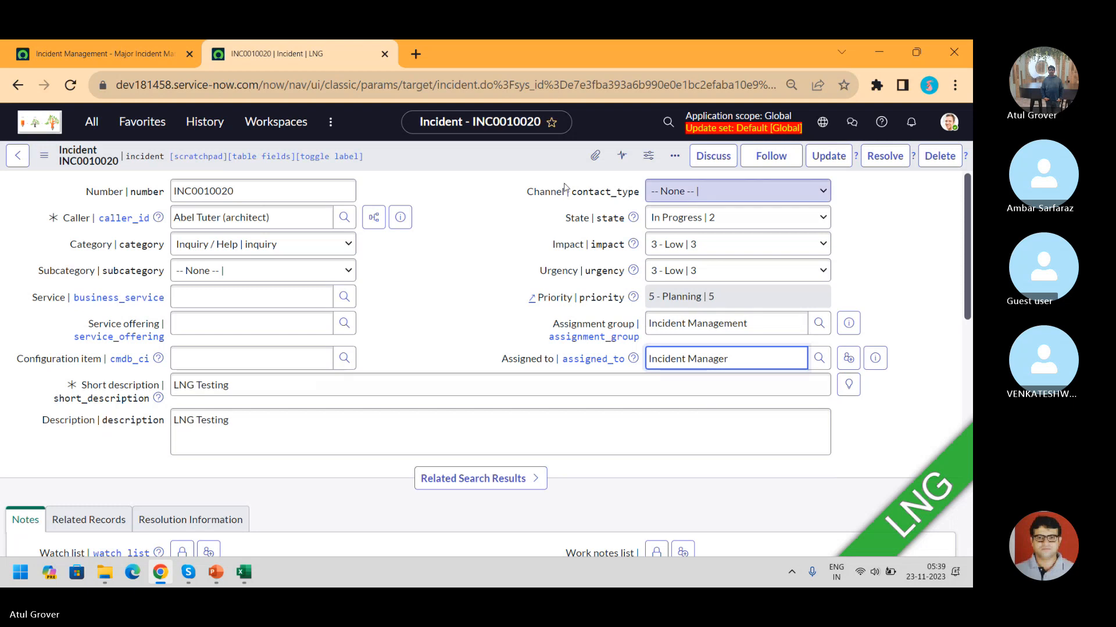
right_click(487, 165)
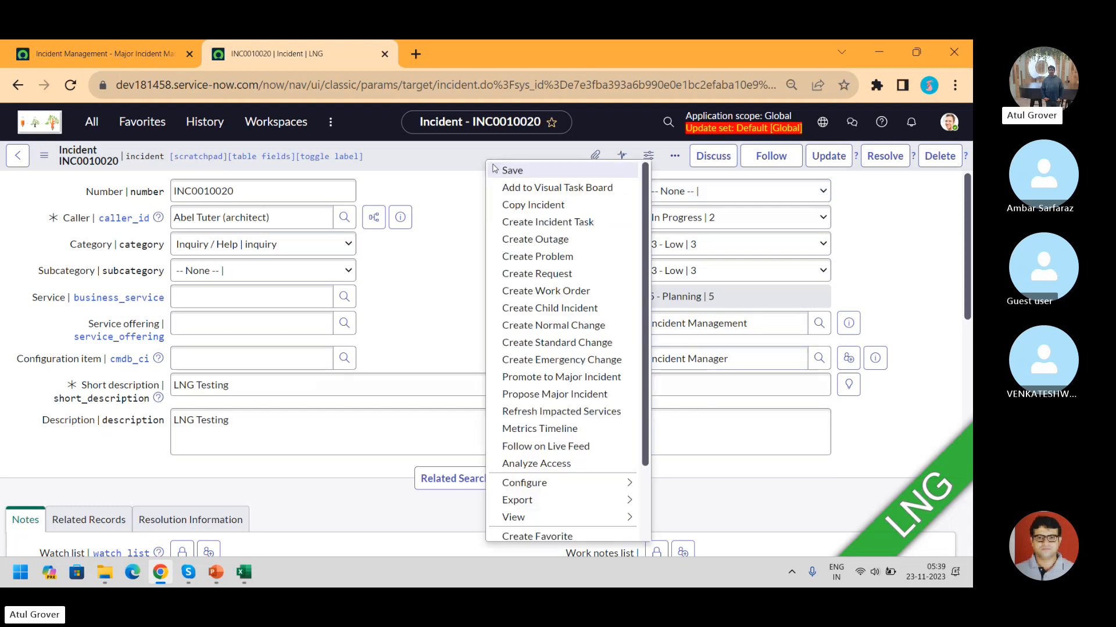
left_click(498, 170)
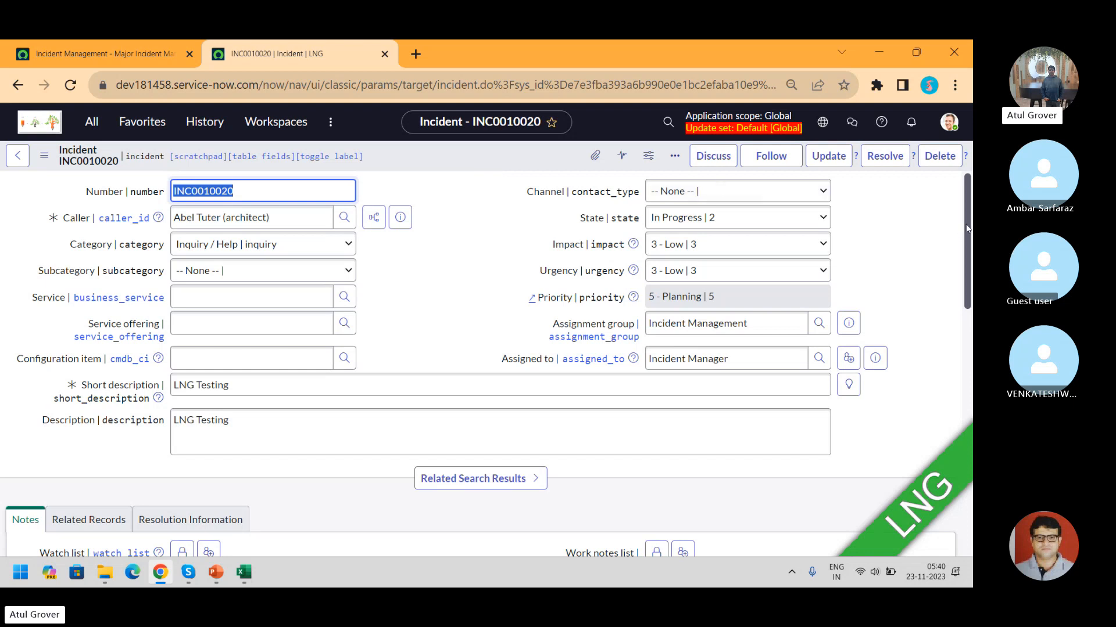
Step: Check the stage of the response SLA in the Task SLAs list and view the available impact options
left_click_drag(967, 228, 967, 473)
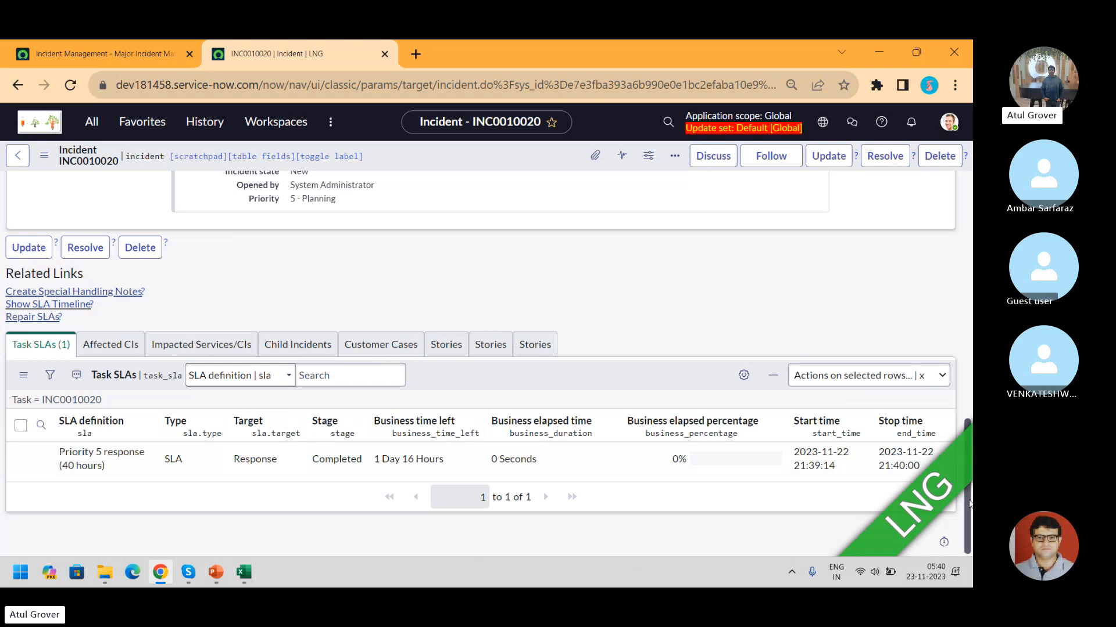
left_click_drag(969, 498, 971, 246)
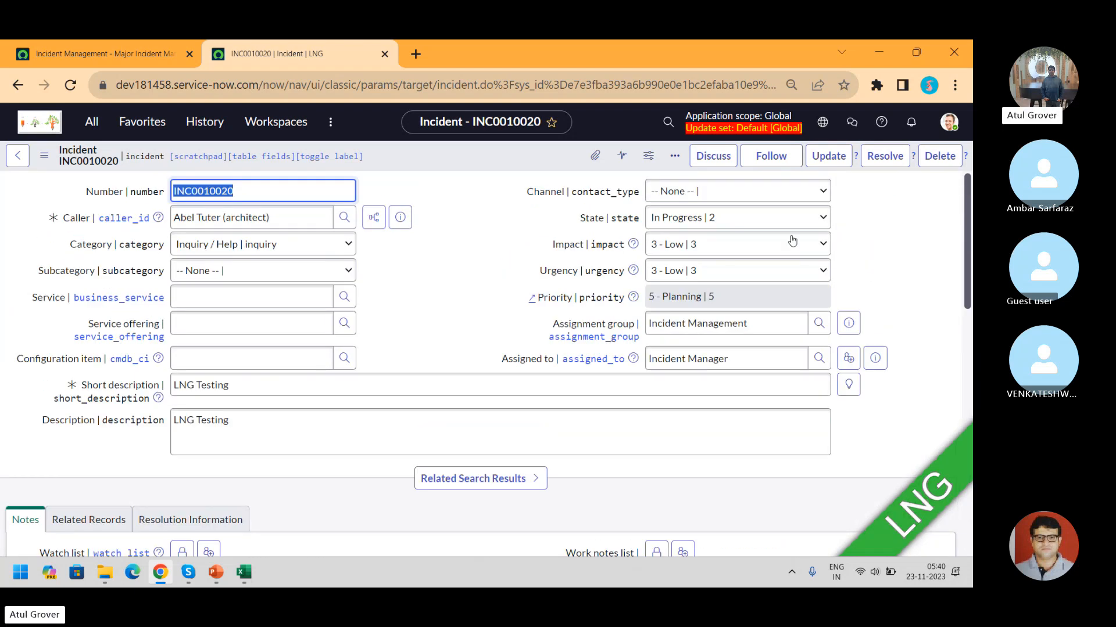
left_click(716, 245)
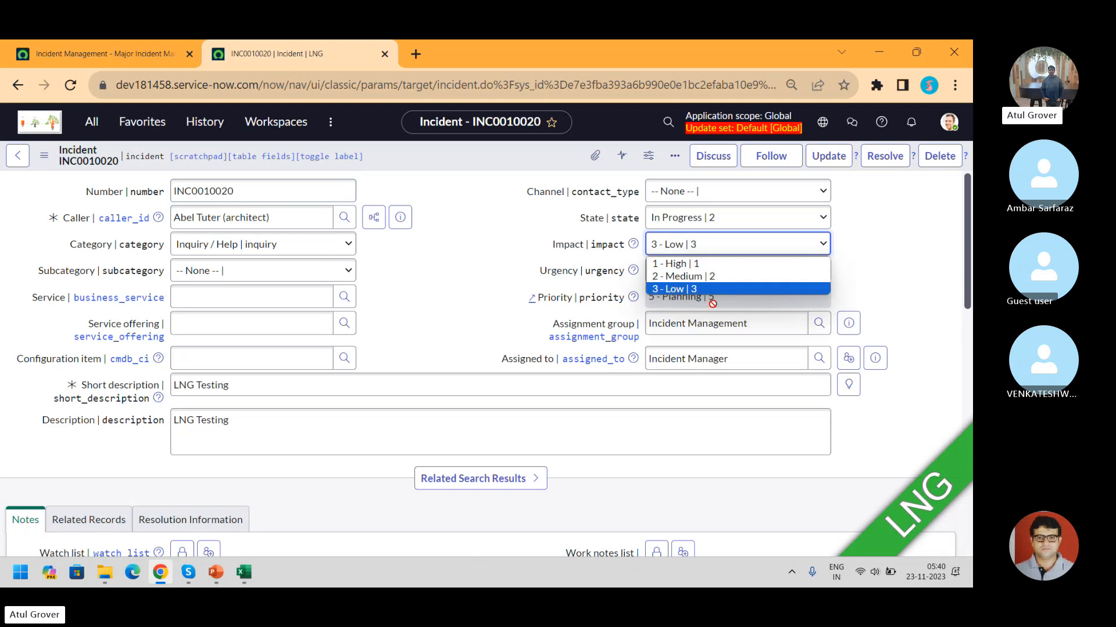
left_click(456, 282)
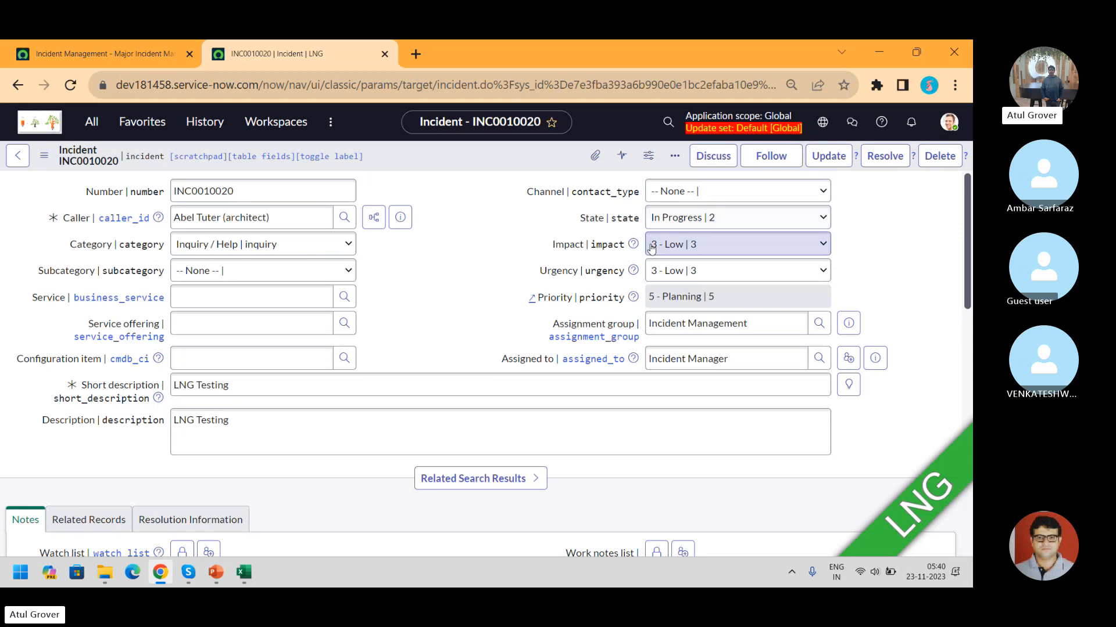
Step: Set the incident's state to On Hold with Awaiting Caller as the on hold reason
left_click(728, 230)
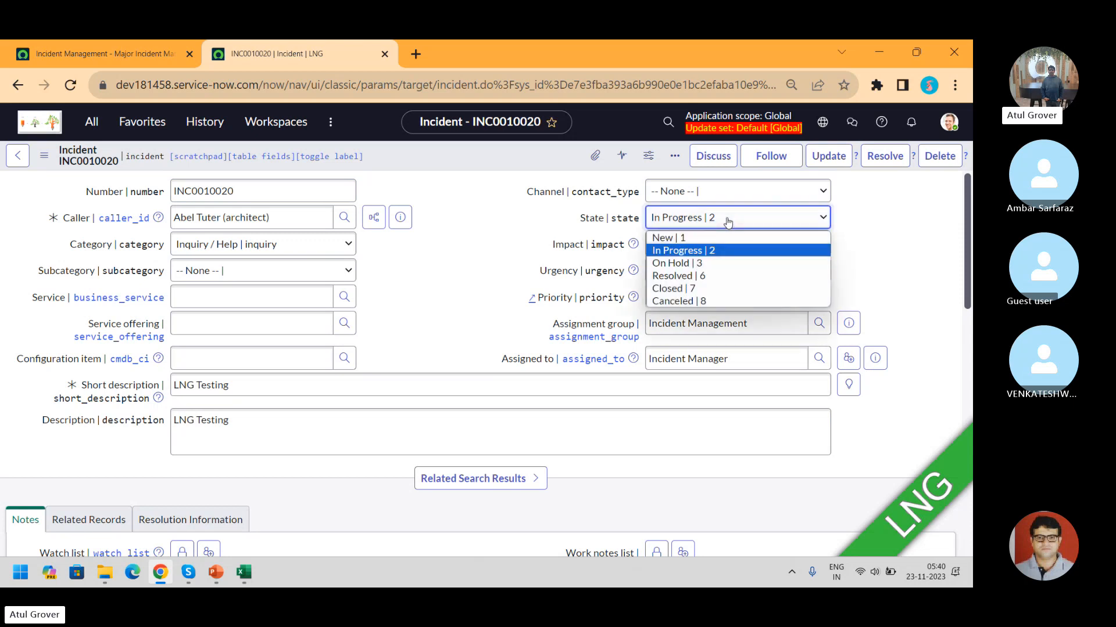
left_click(686, 265)
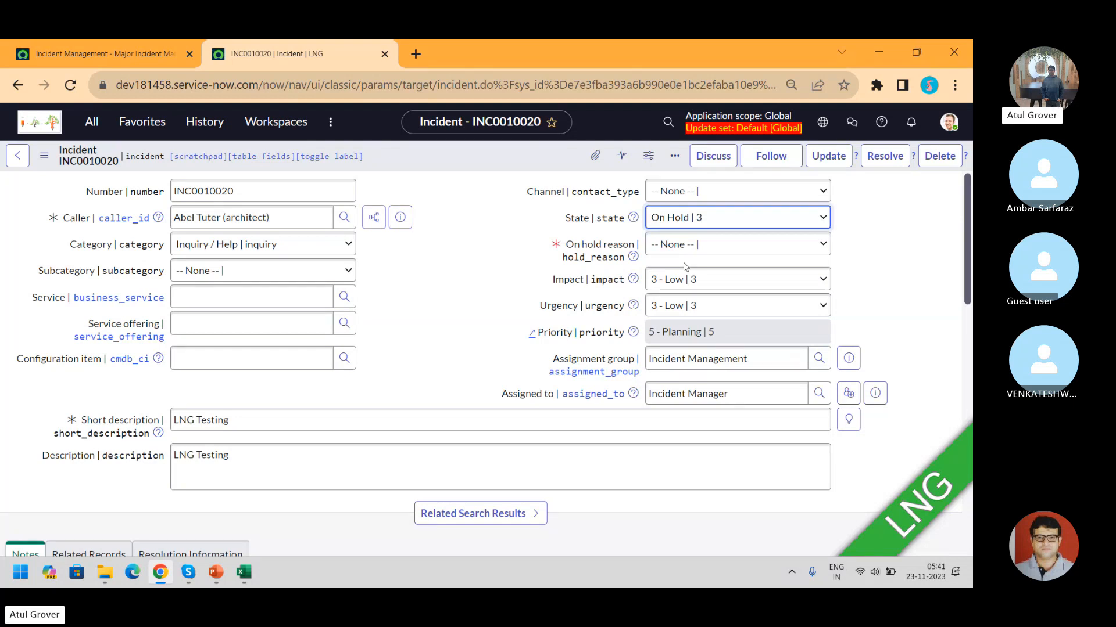
left_click(687, 253)
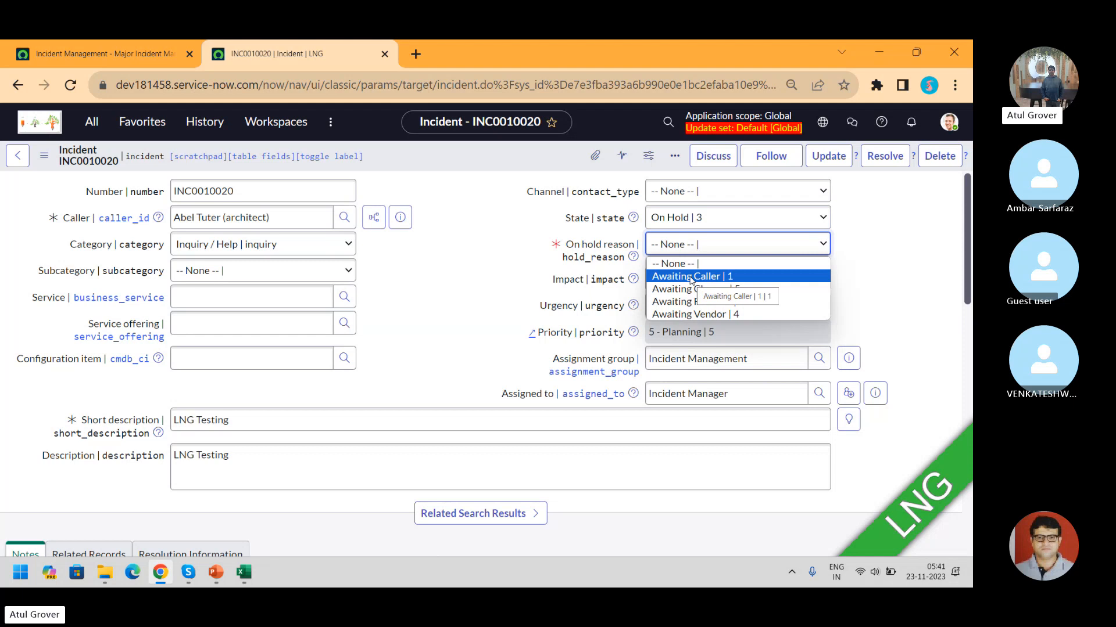
left_click(690, 277)
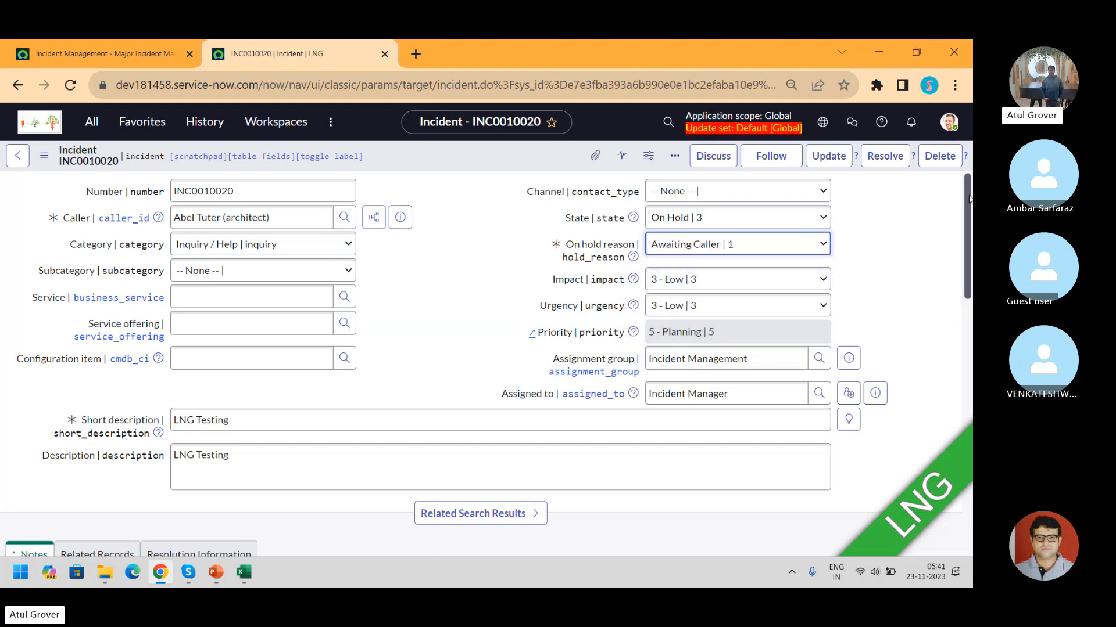
Step: Examine the customer-visible additional comments field in the incident's notes section against the on hold settings
left_click_drag(969, 199, 971, 248)
scroll(972, 289, "down", 1)
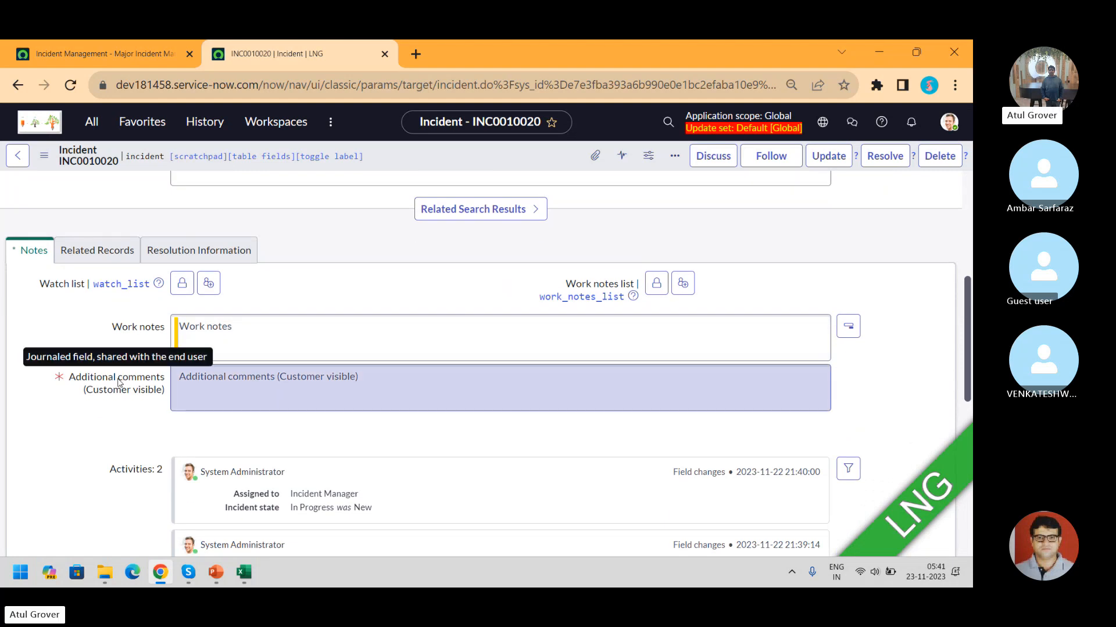
left_click(230, 389)
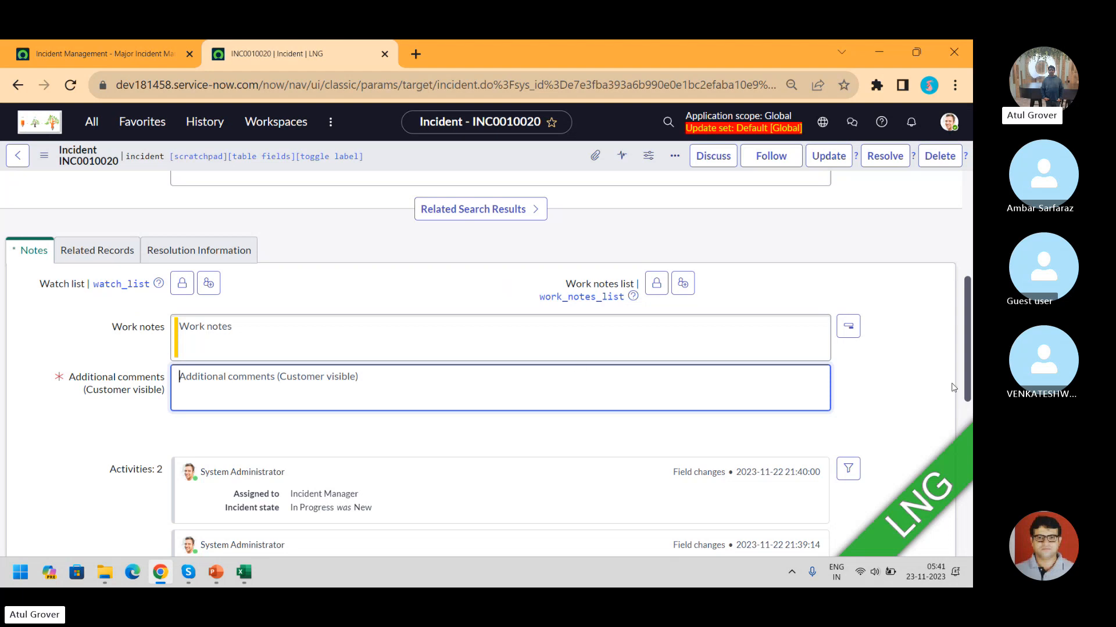
scroll(967, 393, "up", 5)
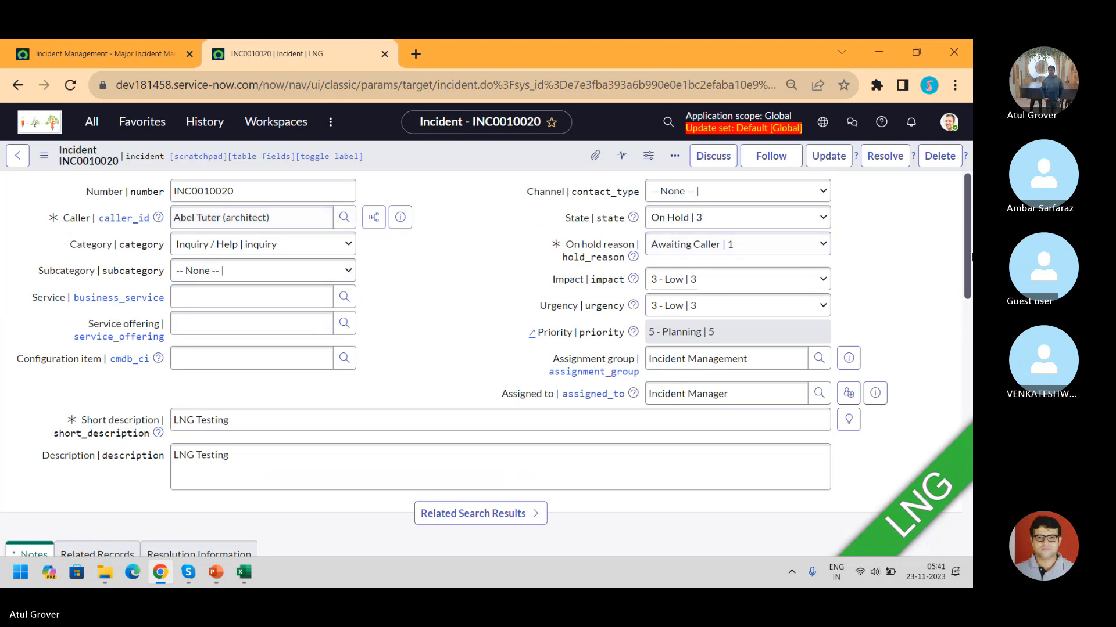
left_click_drag(968, 242, 964, 365)
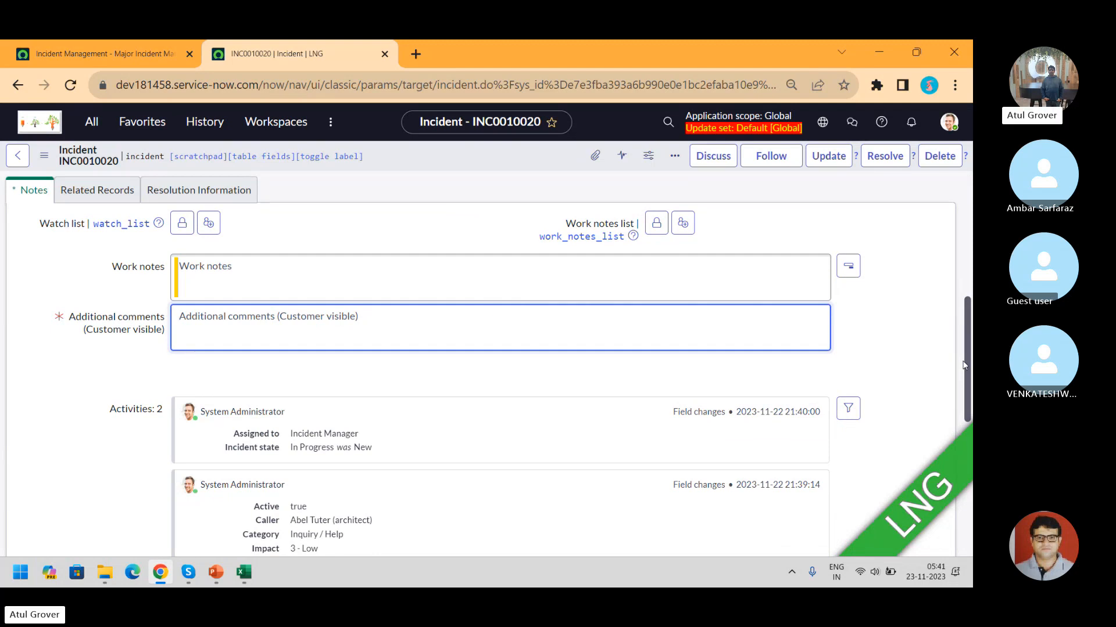
scroll(727, 250, "up", 6)
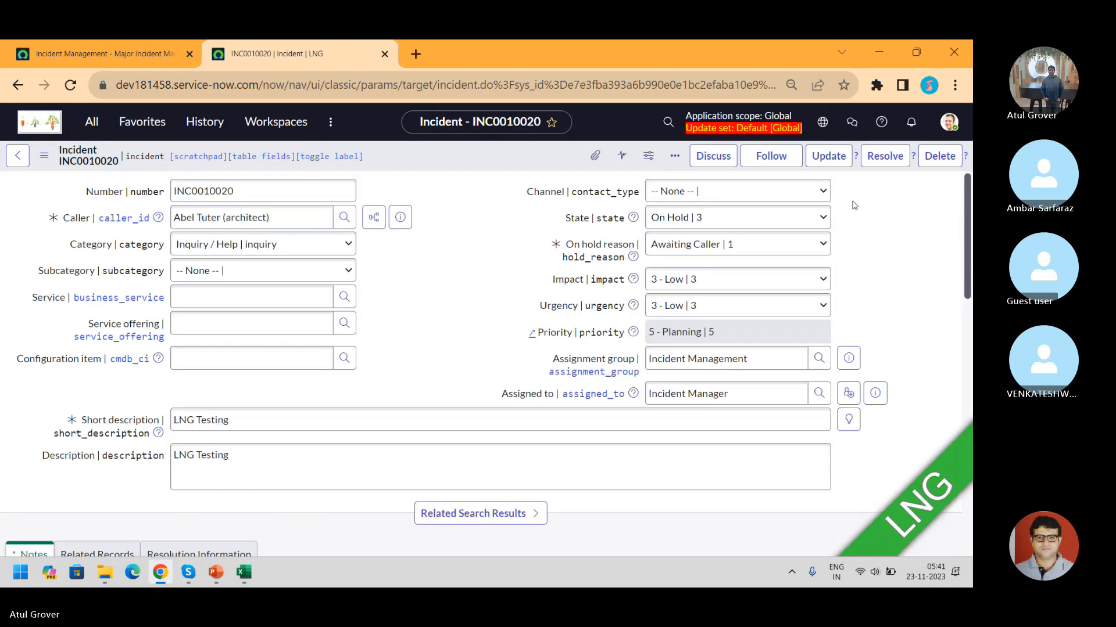
Step: Change the on hold reason to Awaiting Change and review the notes section and Task SLAs list
left_click(728, 248)
left_click(703, 283)
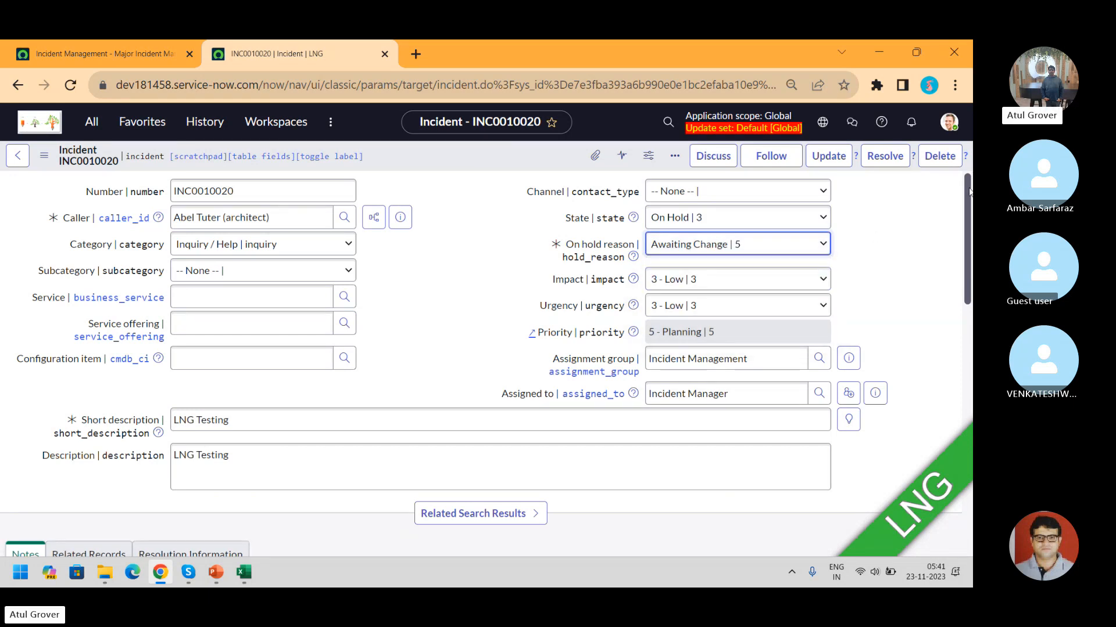
left_click_drag(968, 194, 958, 321)
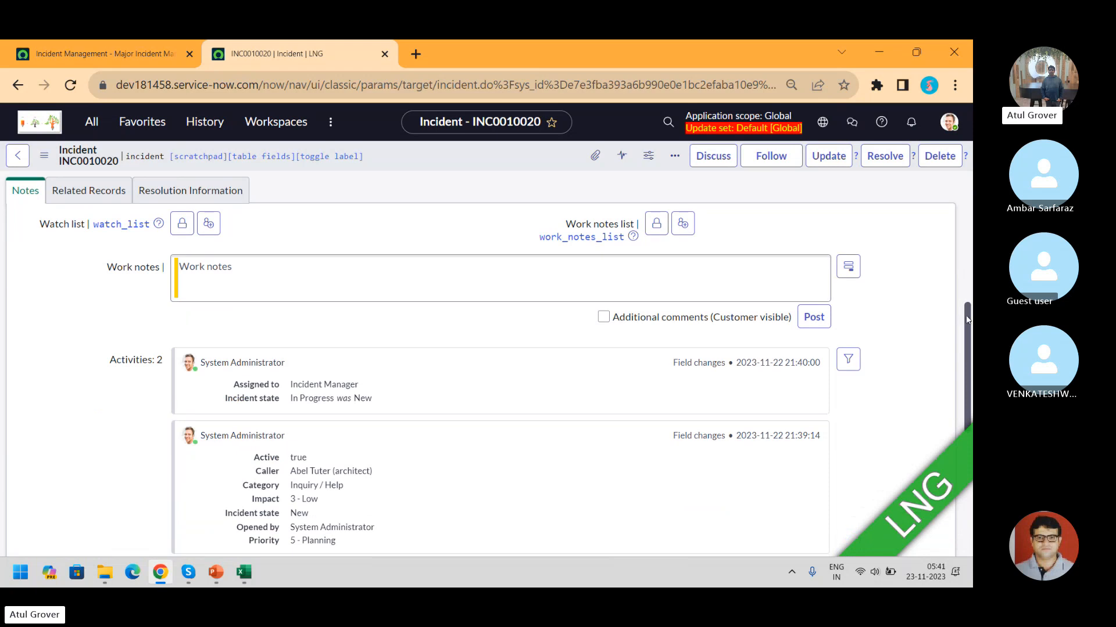
left_click_drag(968, 320, 971, 433)
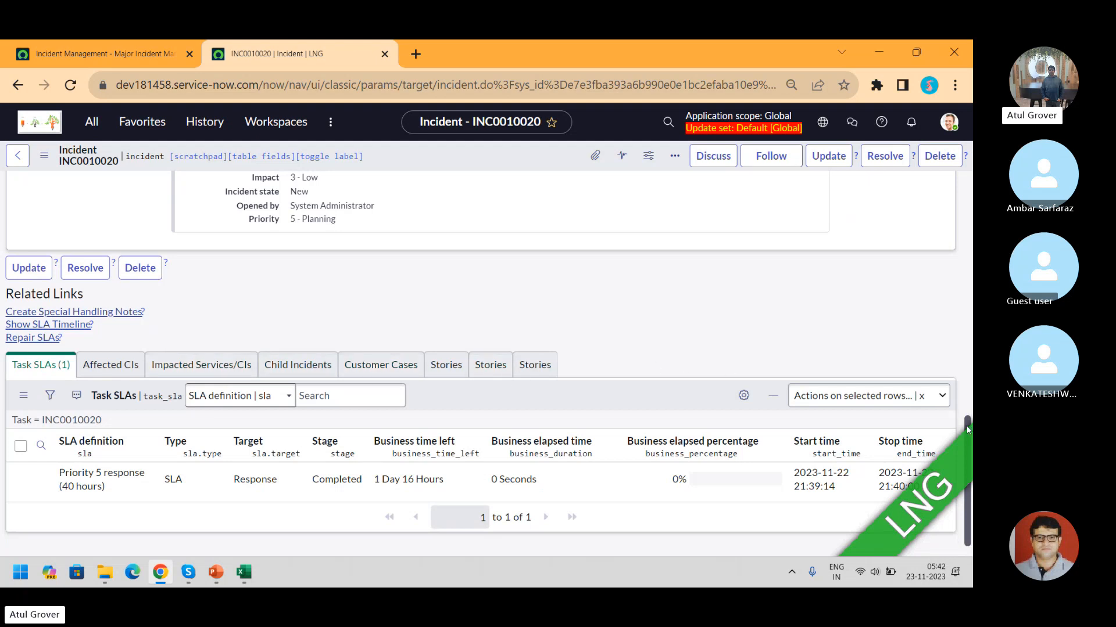
left_click_drag(968, 504, 971, 198)
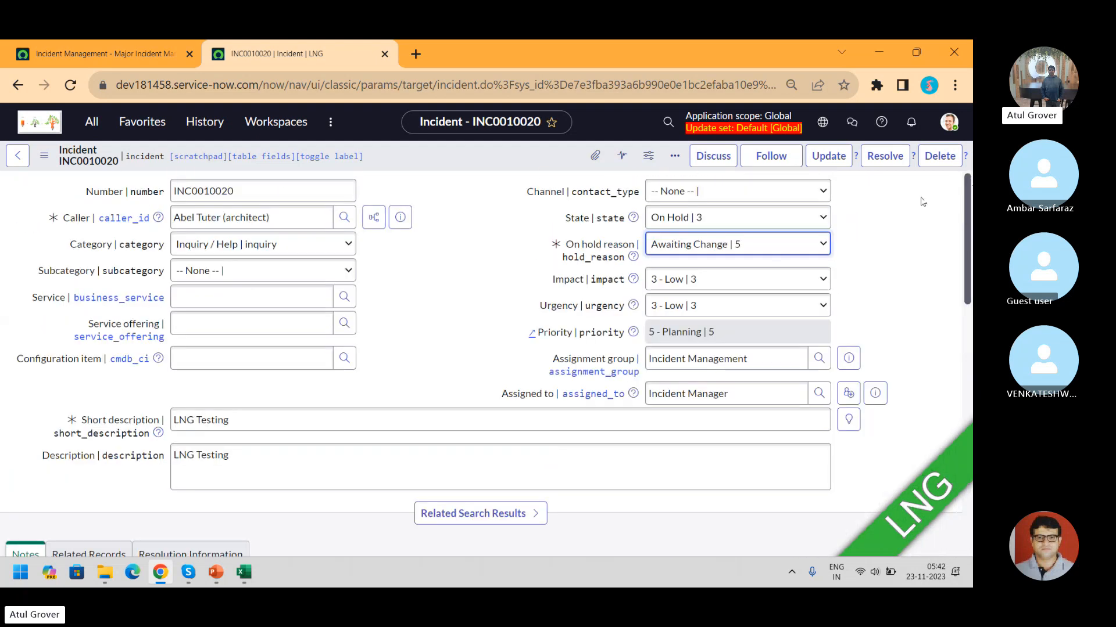
Step: Change the on hold reason to Awaiting Problem and review the incident's related records fields
left_click(772, 247)
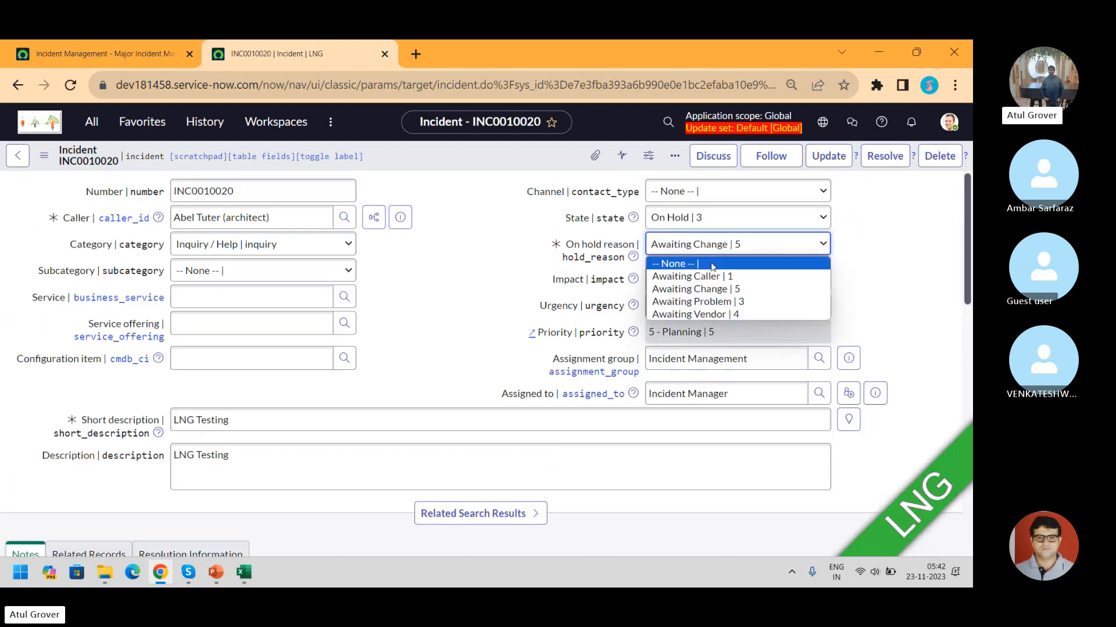
left_click(704, 302)
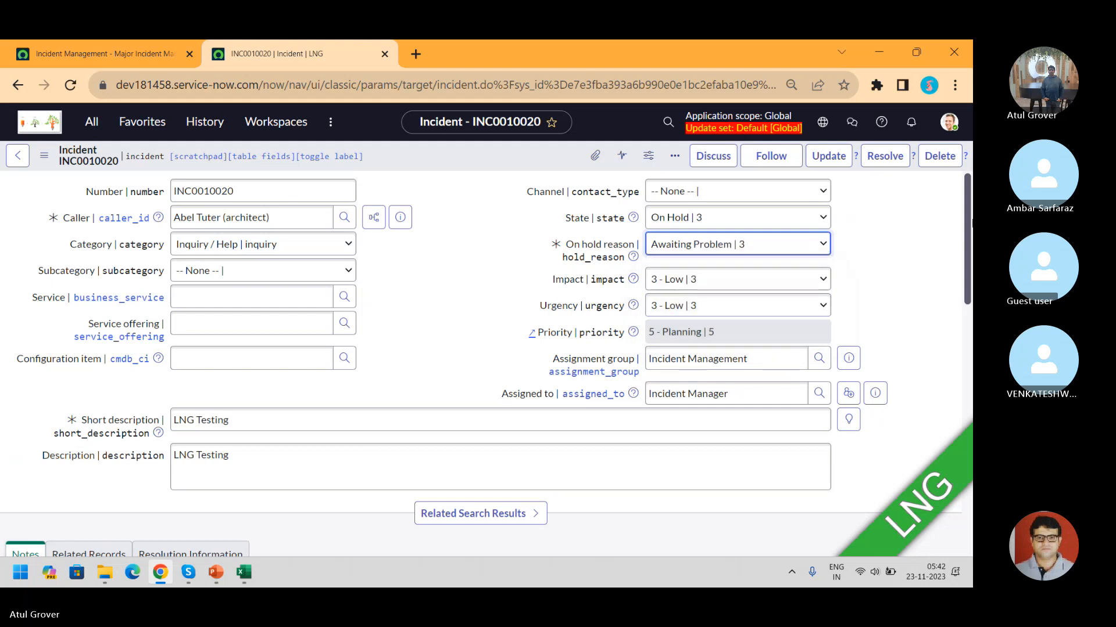
left_click_drag(969, 224, 964, 282)
scroll(965, 282, "down", 1)
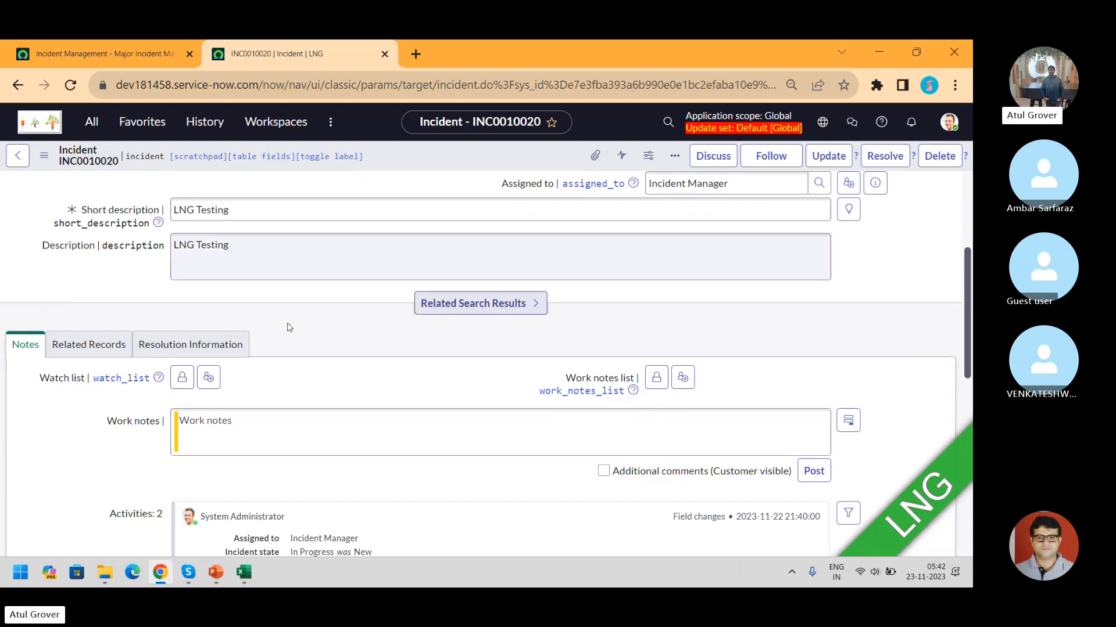
left_click(88, 345)
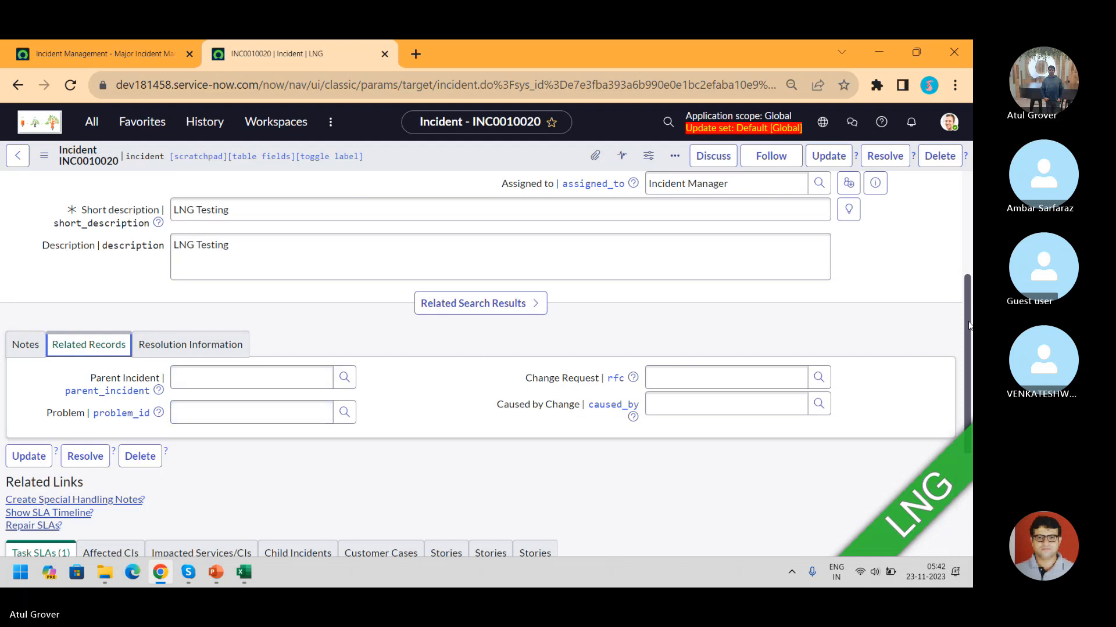
Step: Change the on hold reason to Awaiting Vendor and check the related records fields again
scroll(969, 195, "up", 3)
left_click(697, 250)
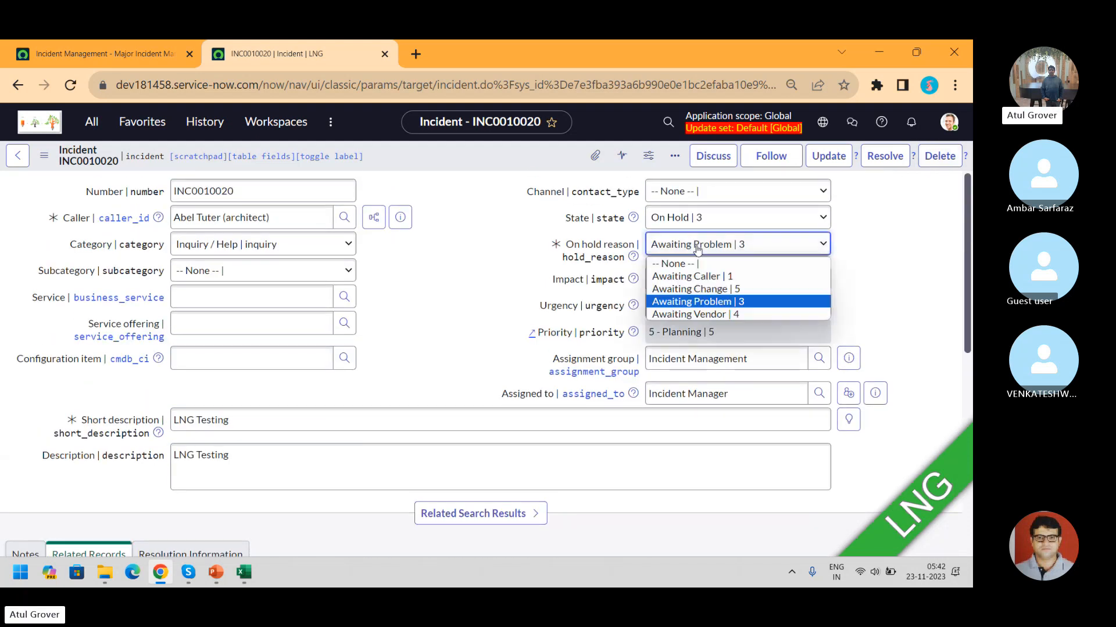
left_click(680, 315)
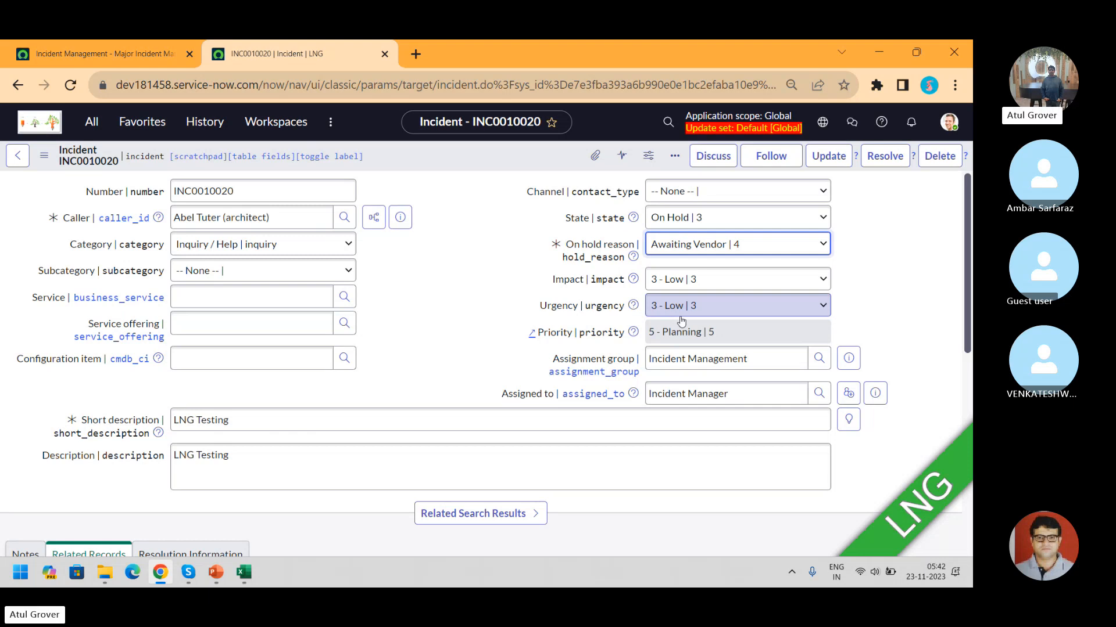
scroll(968, 224, "down", 4)
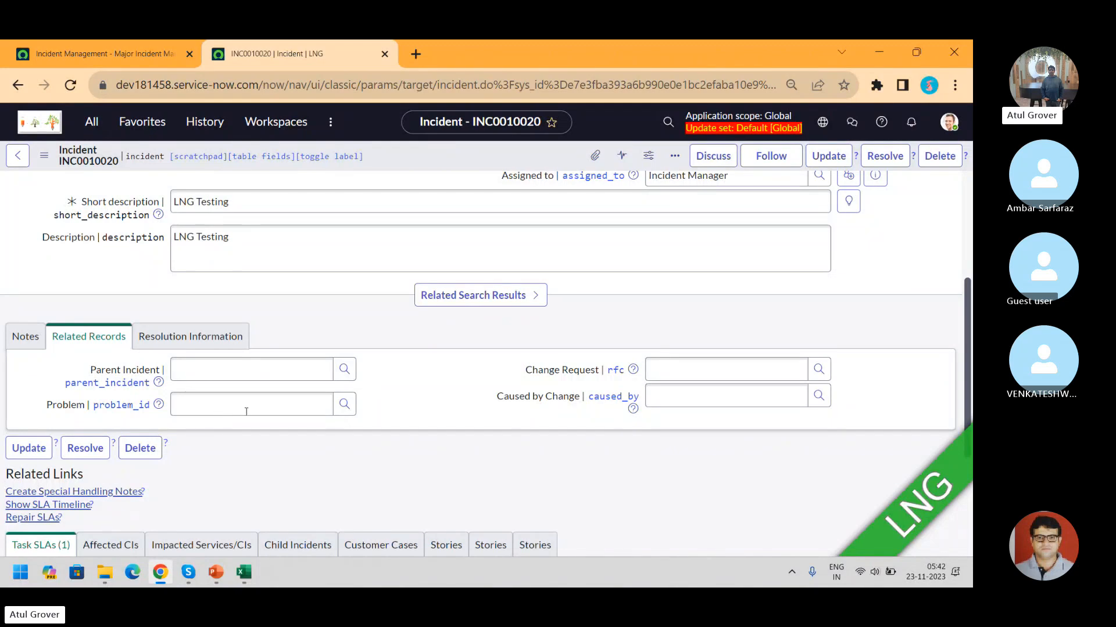
left_click_drag(967, 356, 969, 249)
Step: Set the incident's state to In Progress and save the record
left_click(813, 217)
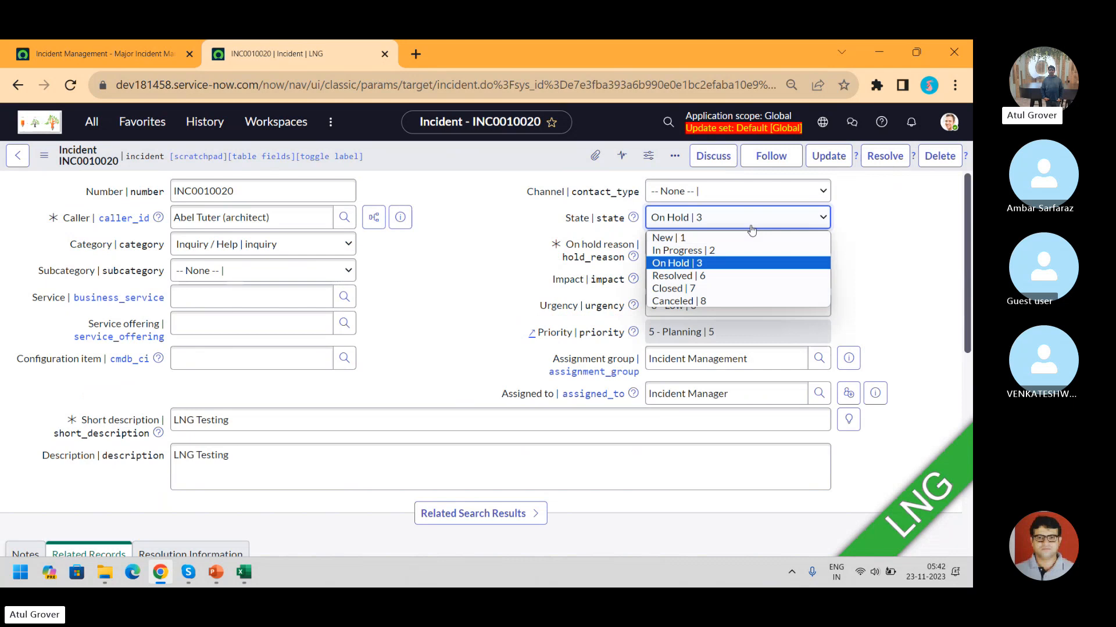
left_click(712, 251)
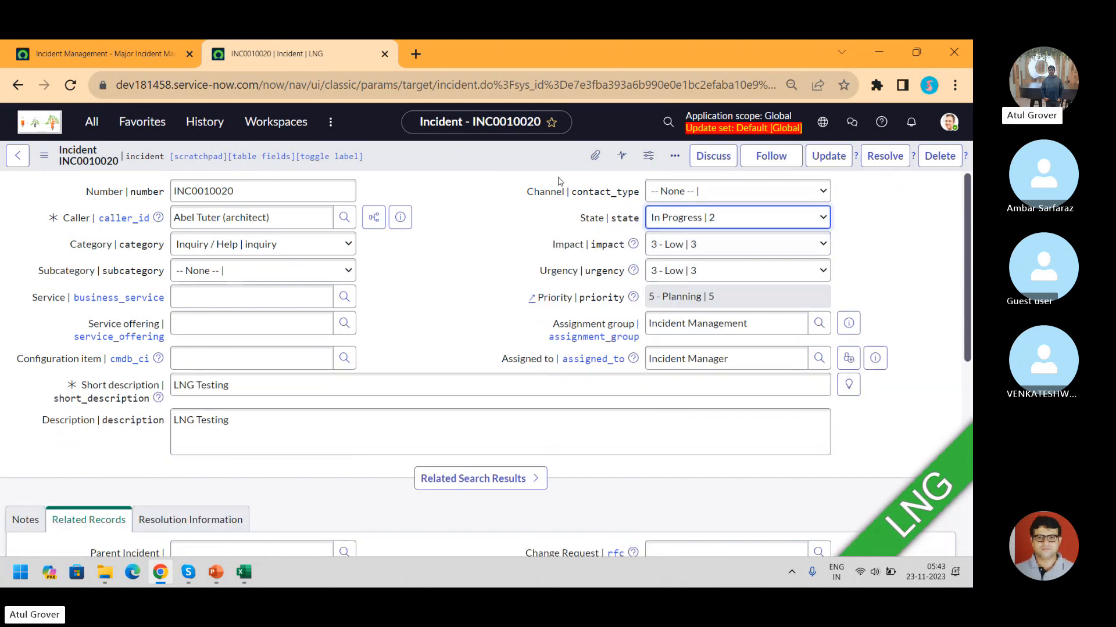
right_click(511, 156)
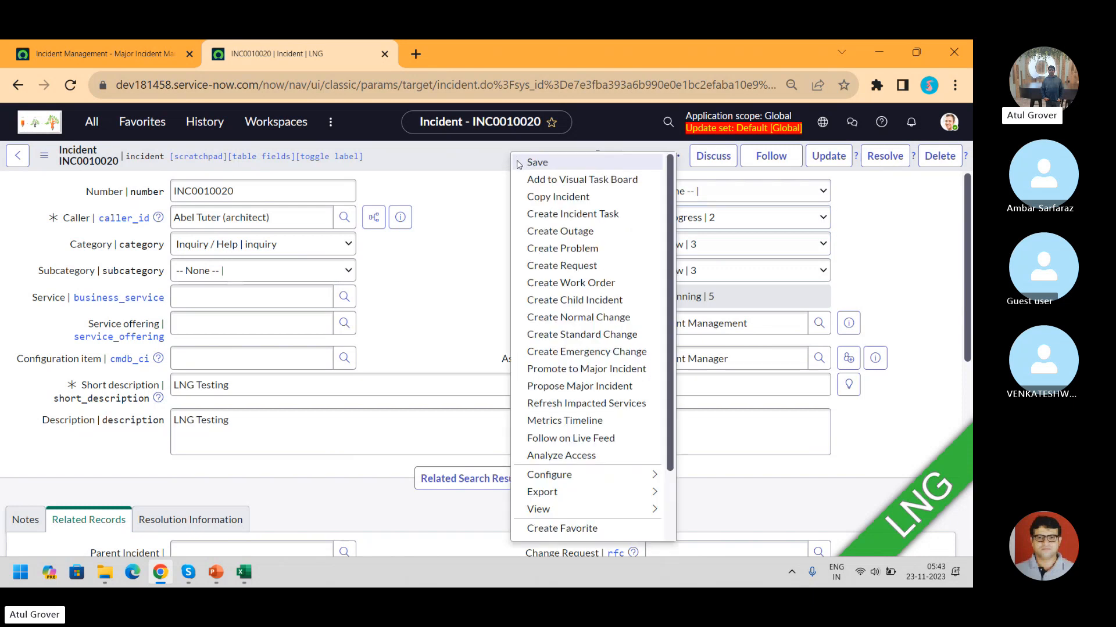
left_click(519, 162)
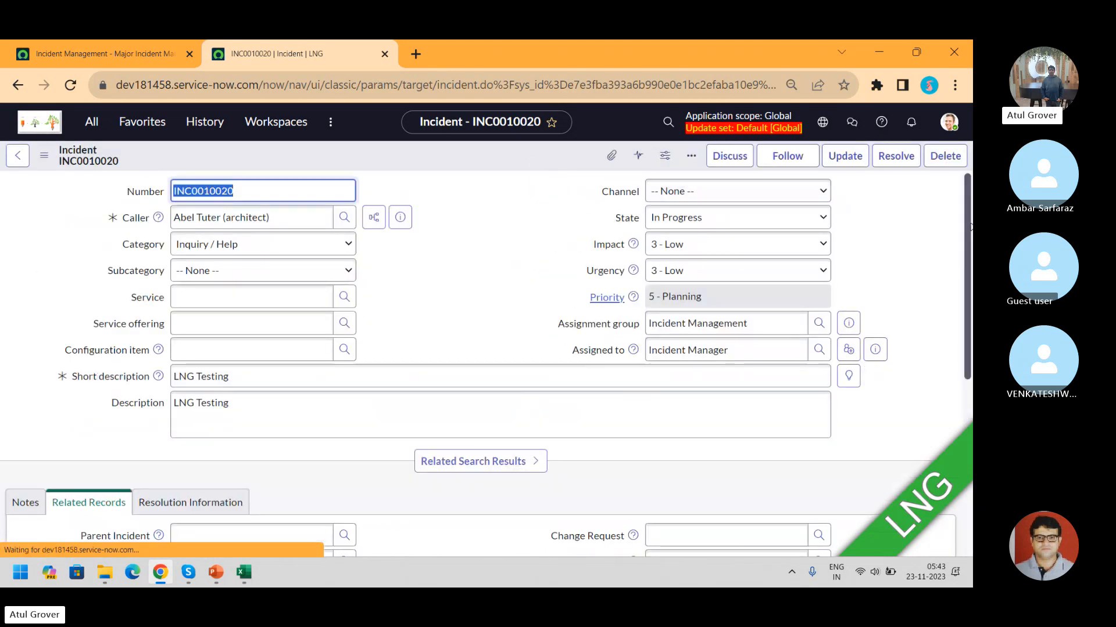
Step: Extend the incident's short description to "LNG Testing Issue" and review the related search results
scroll(444, 248, "down", 3)
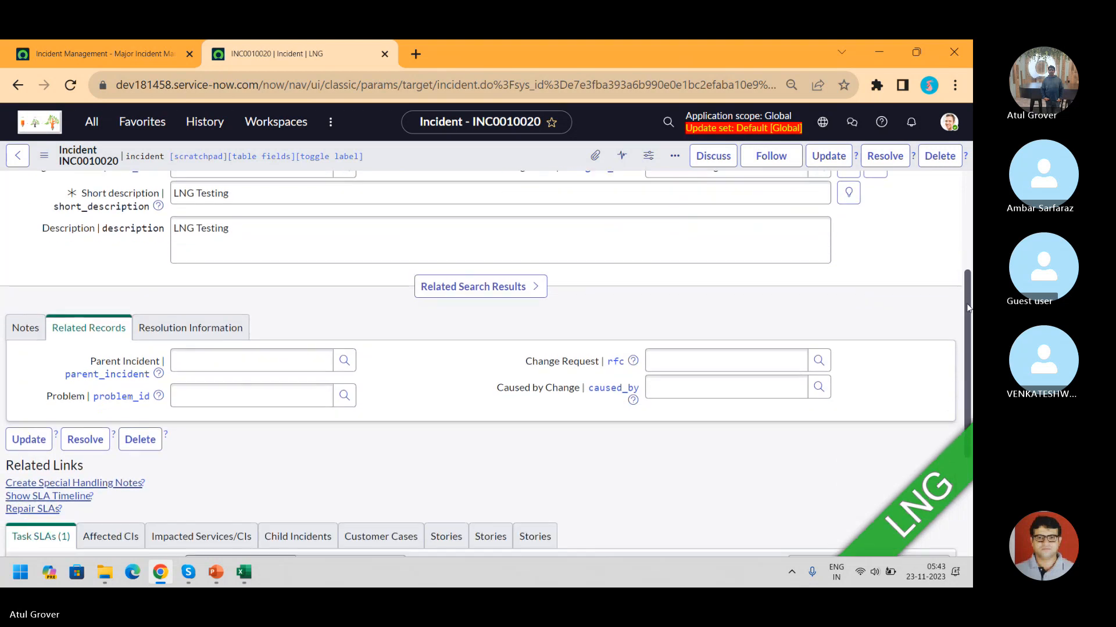
left_click(350, 244)
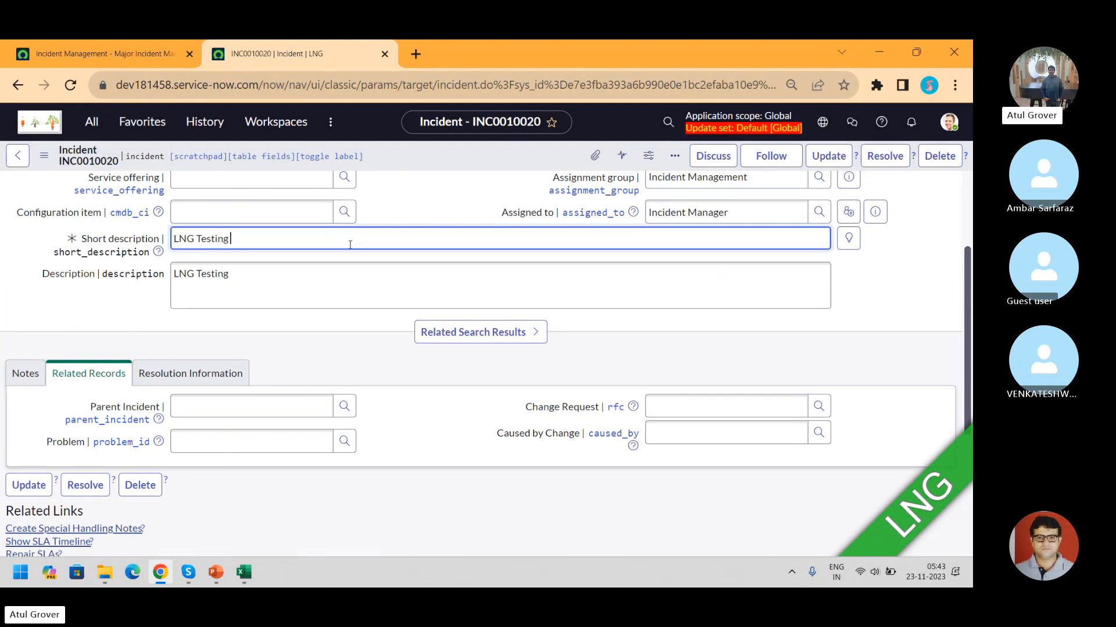
type("Issue")
key("Tab")
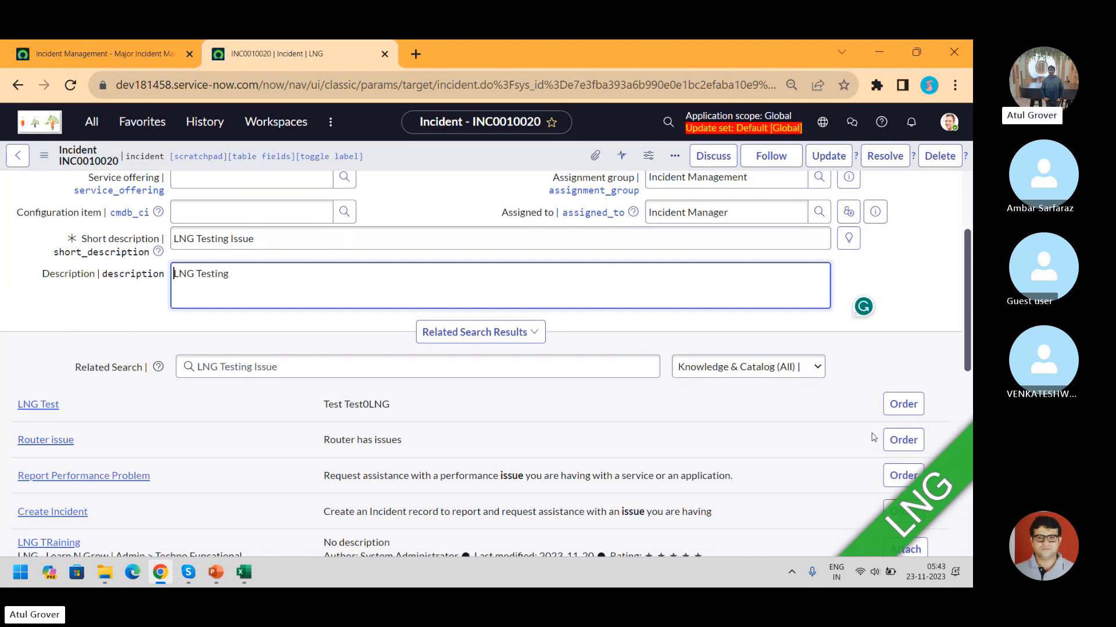
scroll(124, 292, "down", 2)
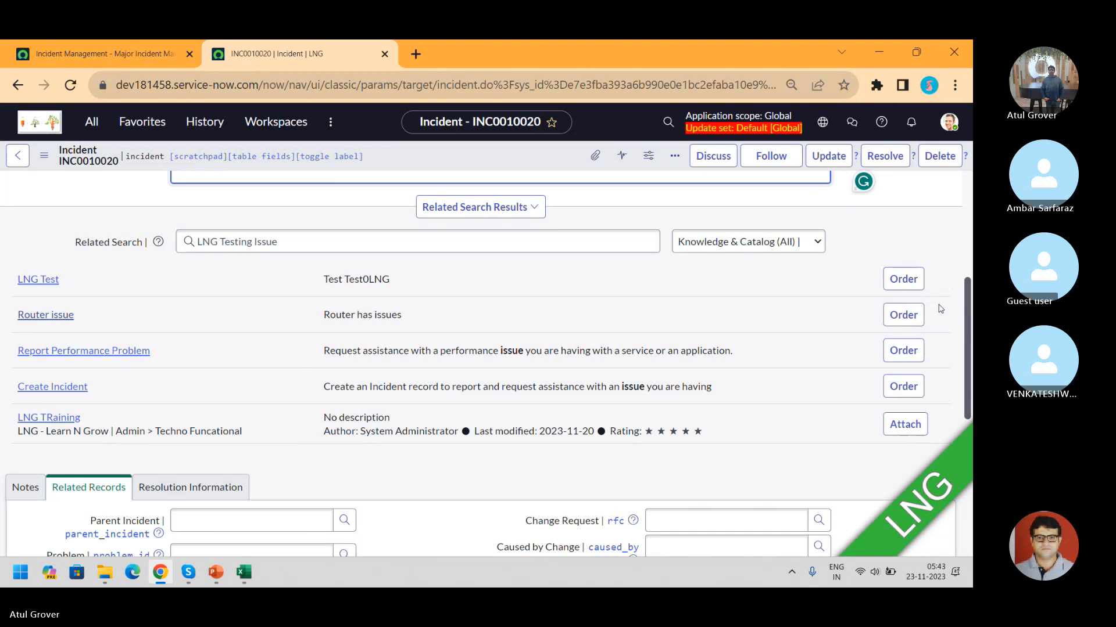
key("alt+Tab")
key("Tab")
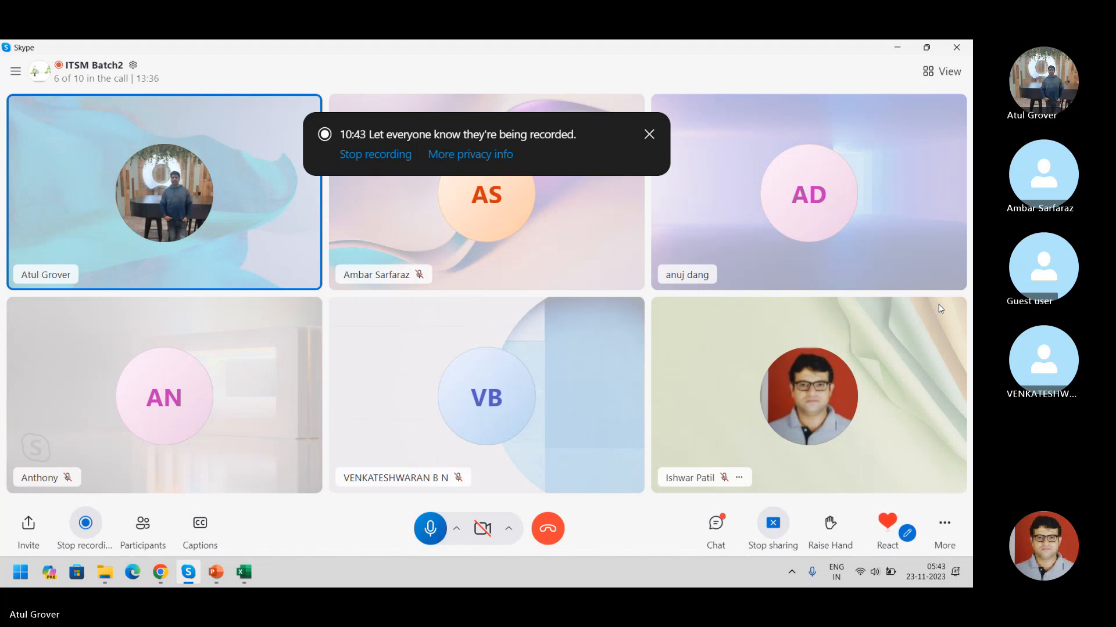
key("alt+Tab")
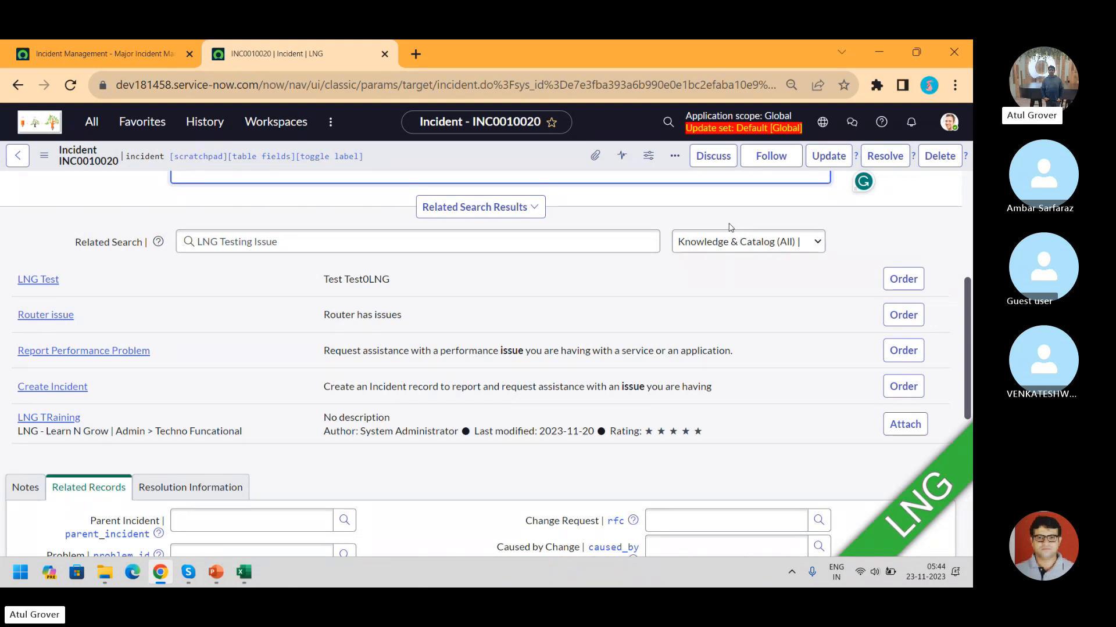
Step: Find the Contextual Search module and open its Searchers list in a separate browser tab
left_click(94, 123)
type("contex")
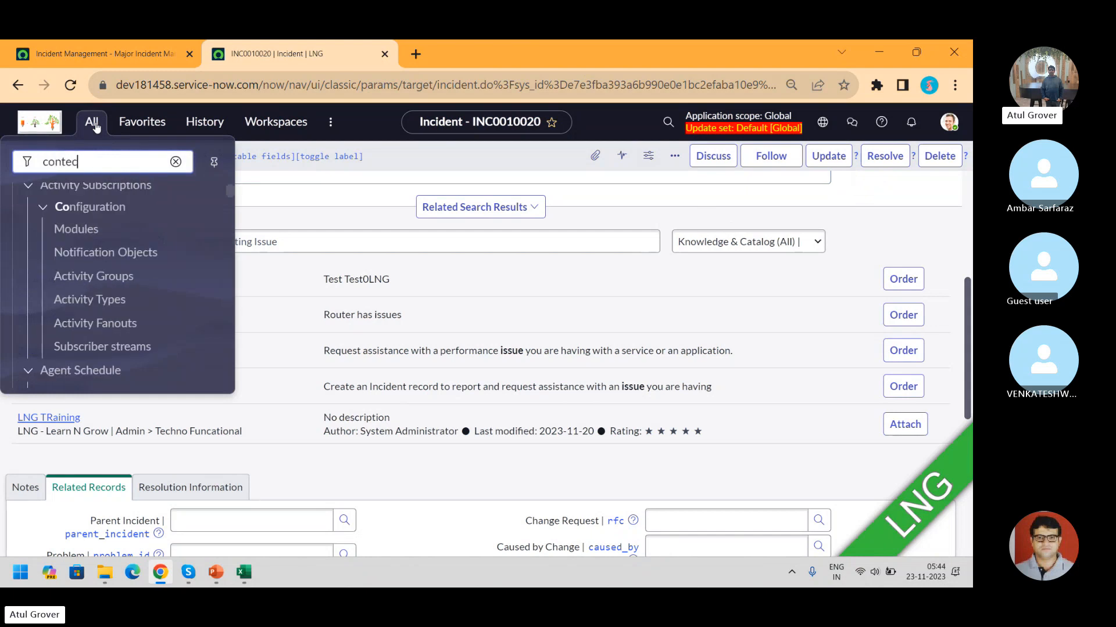
key("BackSpace")
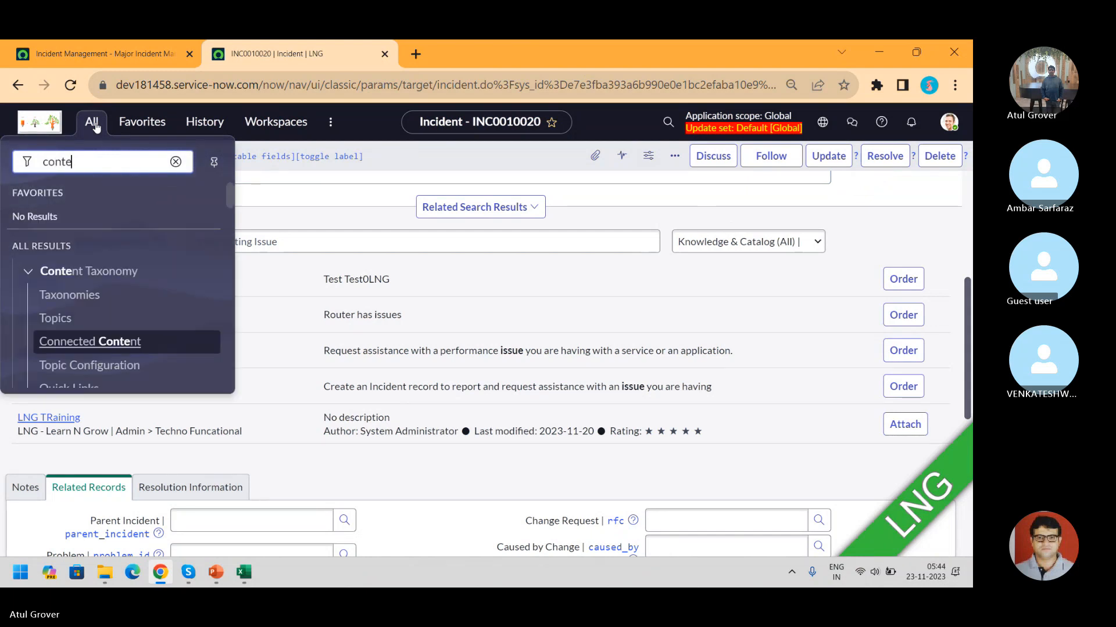
type("x")
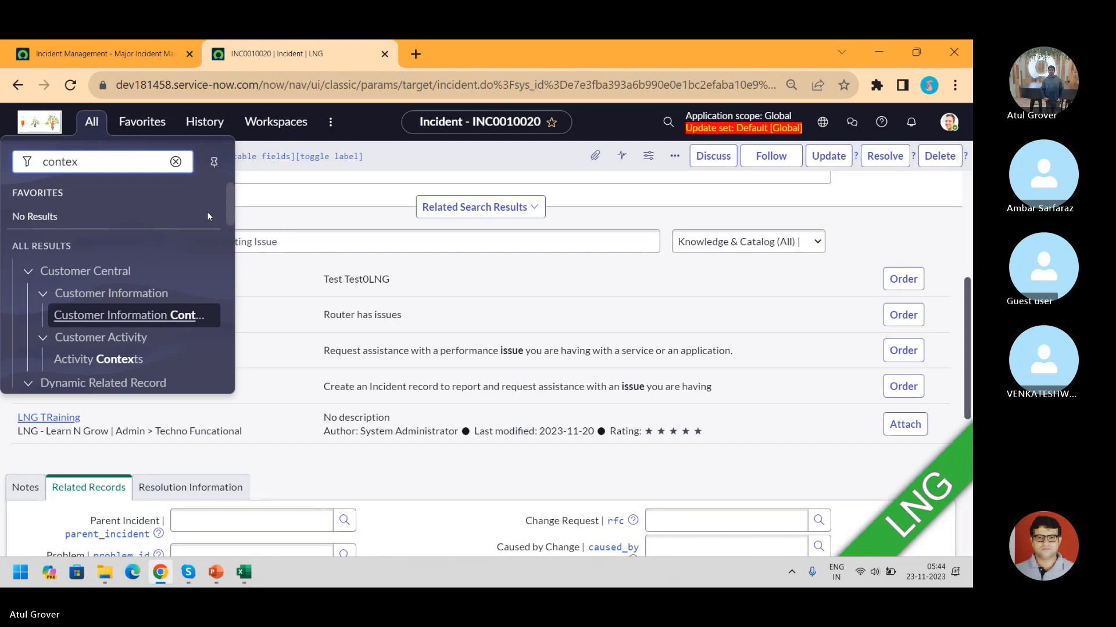
left_click_drag(230, 208, 231, 285)
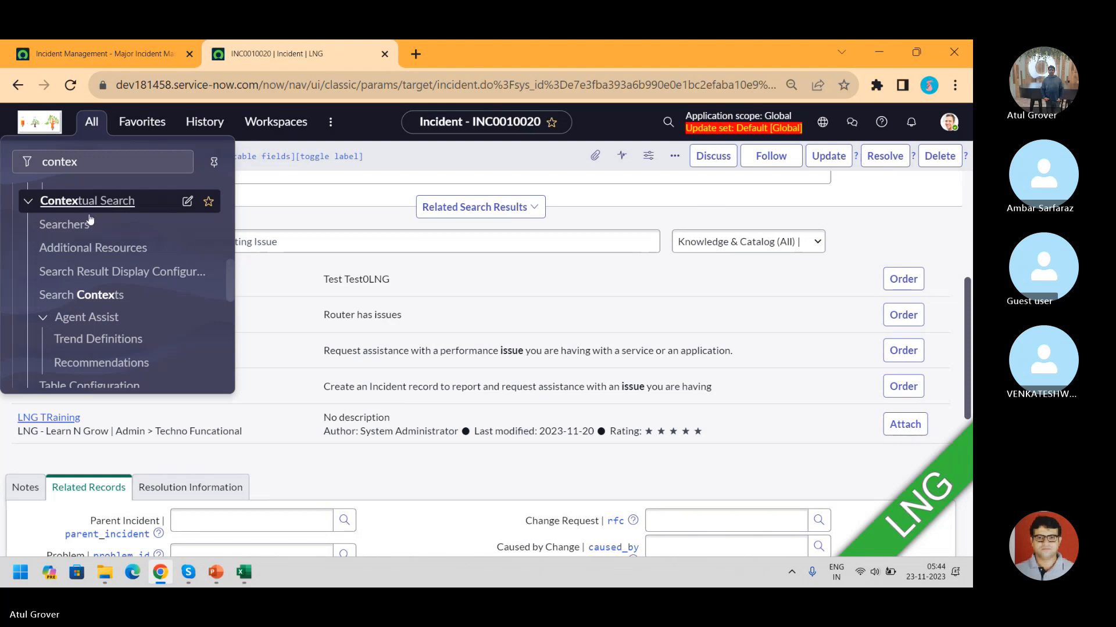
middle_click(61, 227)
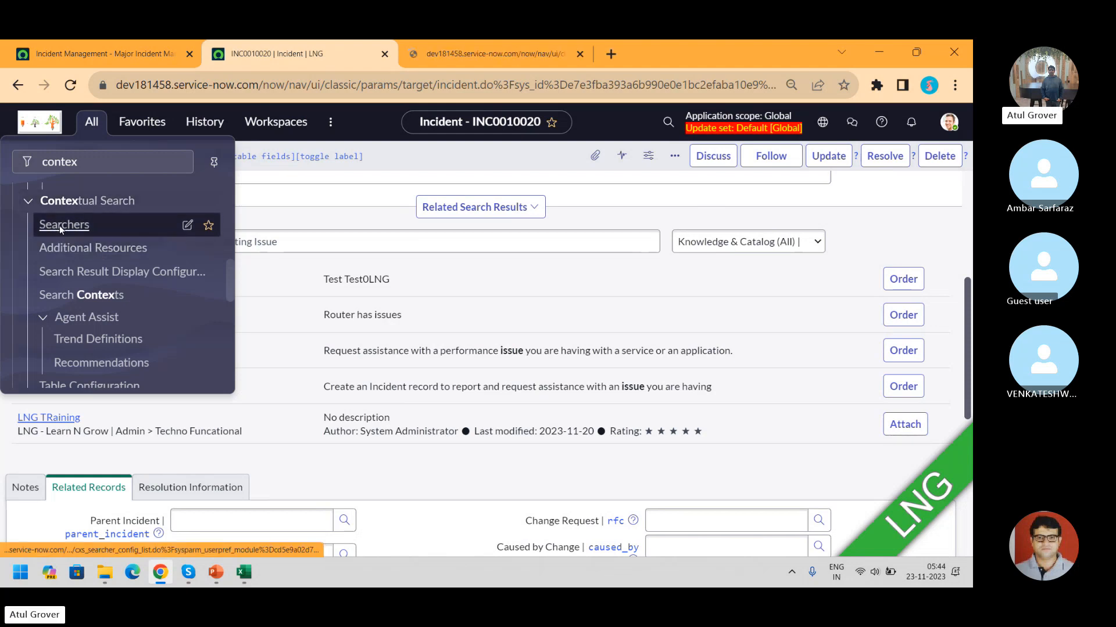
left_click(490, 54)
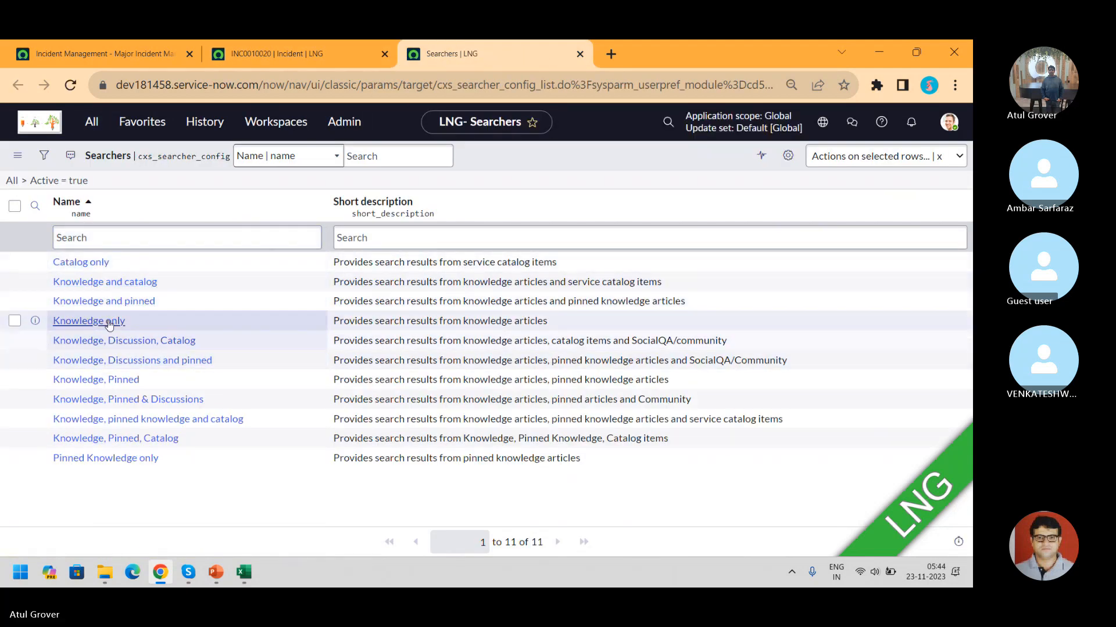
Step: Compare the incident's related search source options with the resources of the Knowledge and catalog searcher
left_click(241, 51)
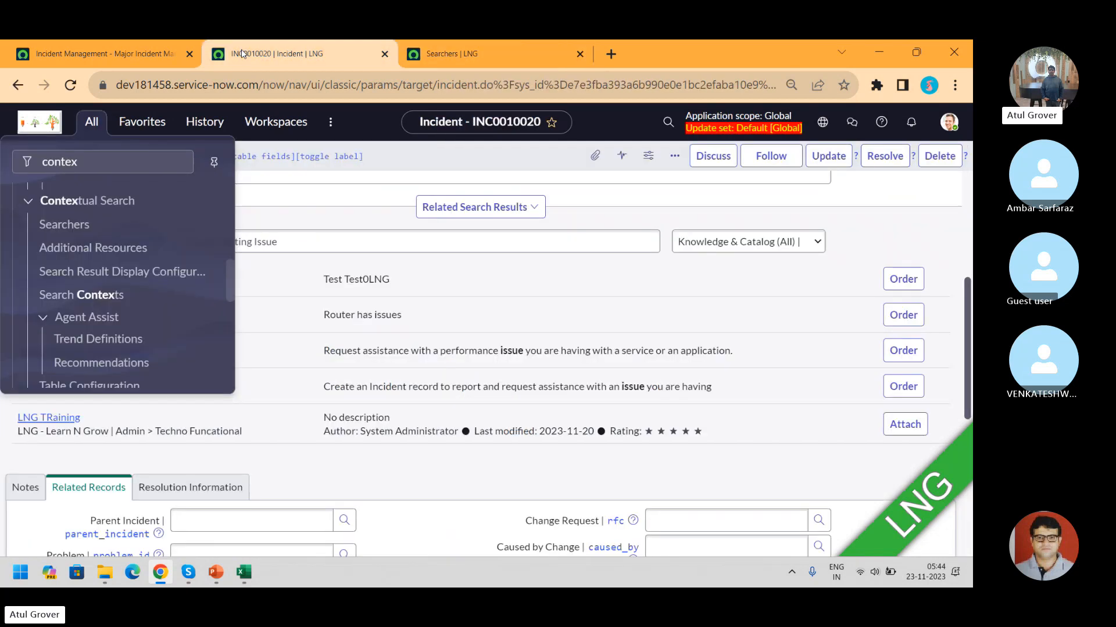
left_click(748, 242)
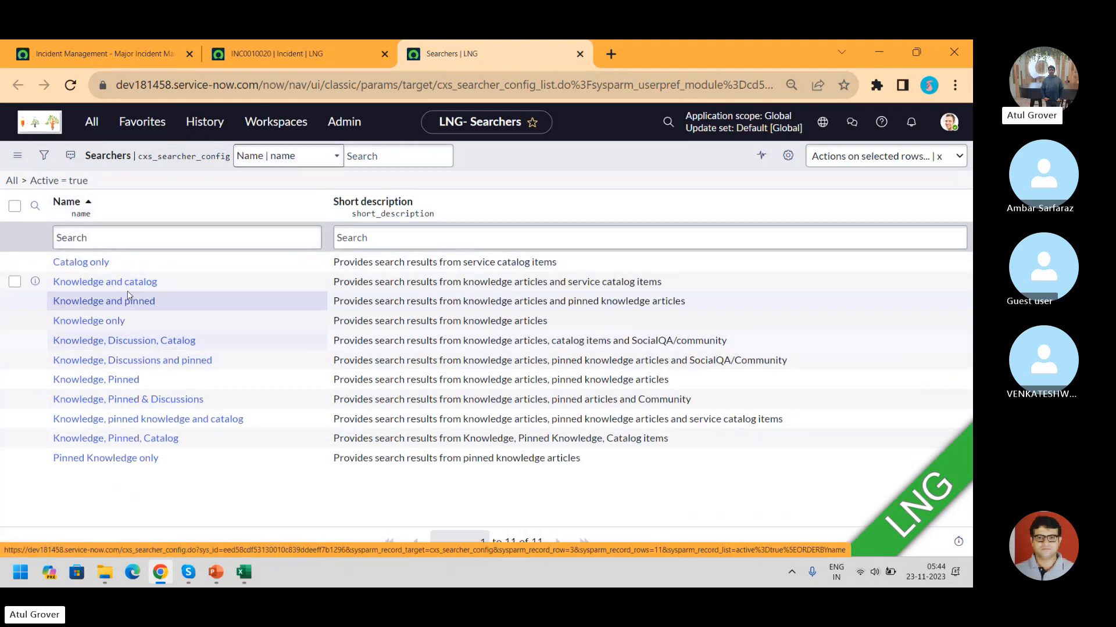
left_click(108, 283)
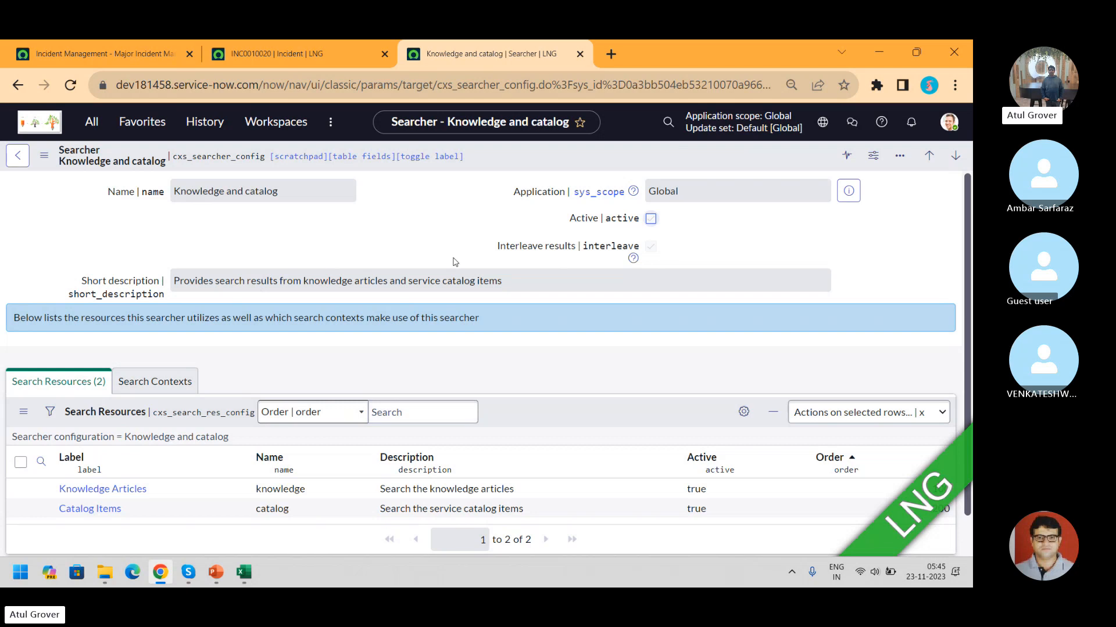
left_click(316, 53)
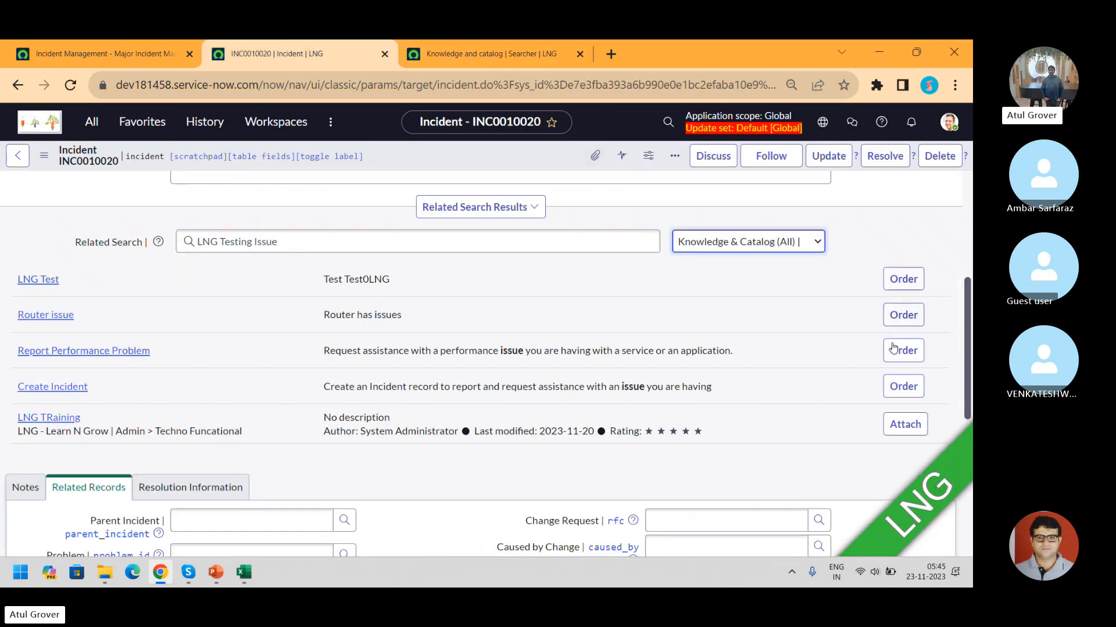
left_click(470, 61)
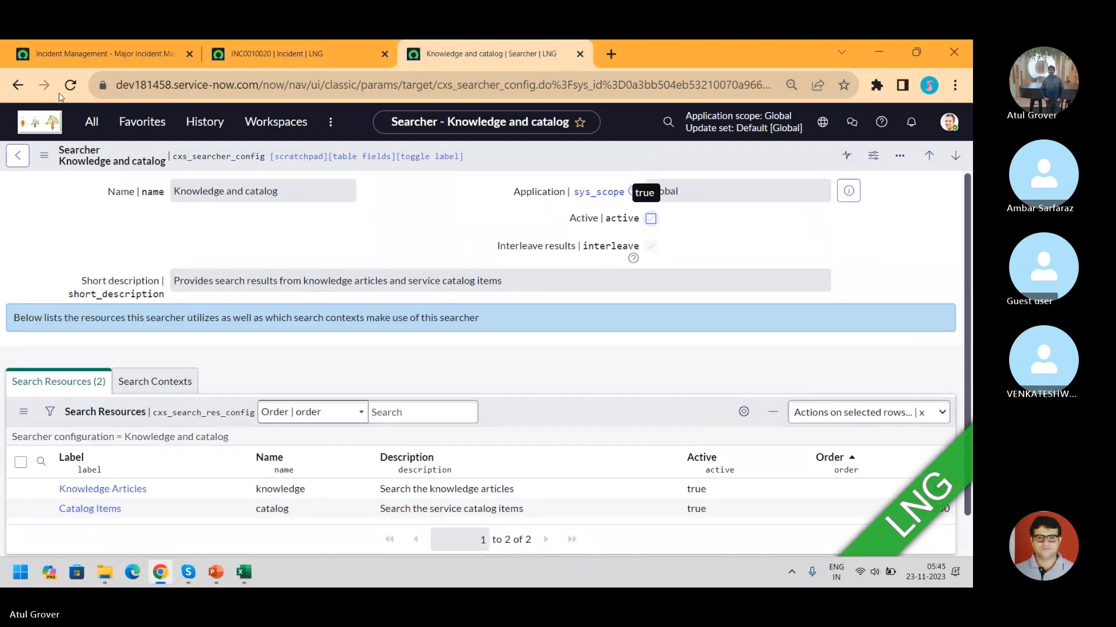
Step: View the Contextual Search table configurations in place of the searcher record, and return to the incident's related search results
left_click(96, 124)
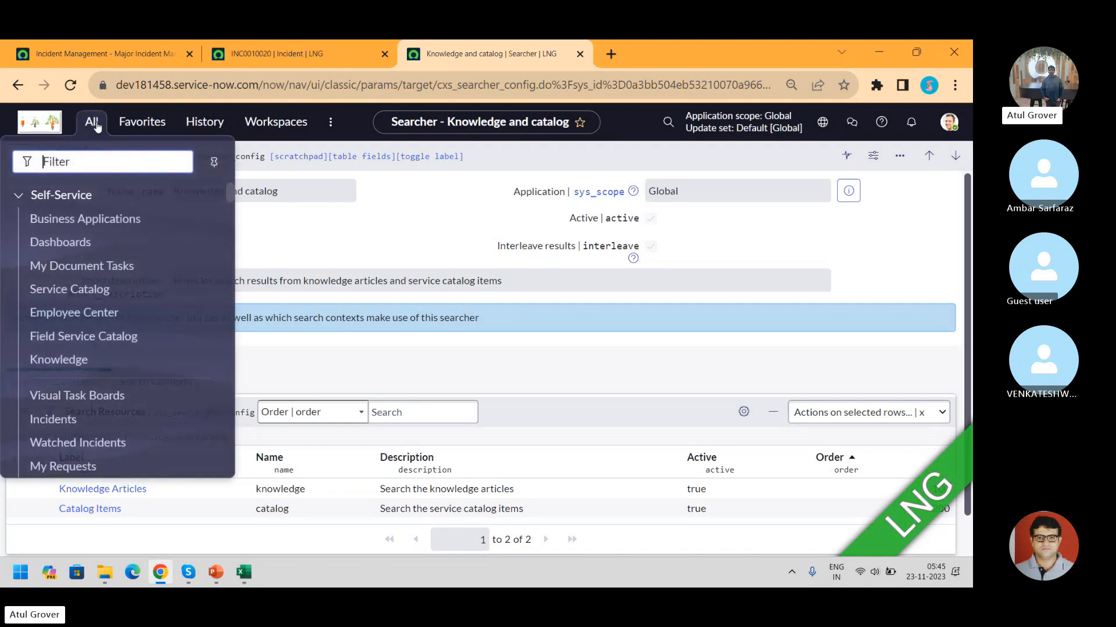
type("con")
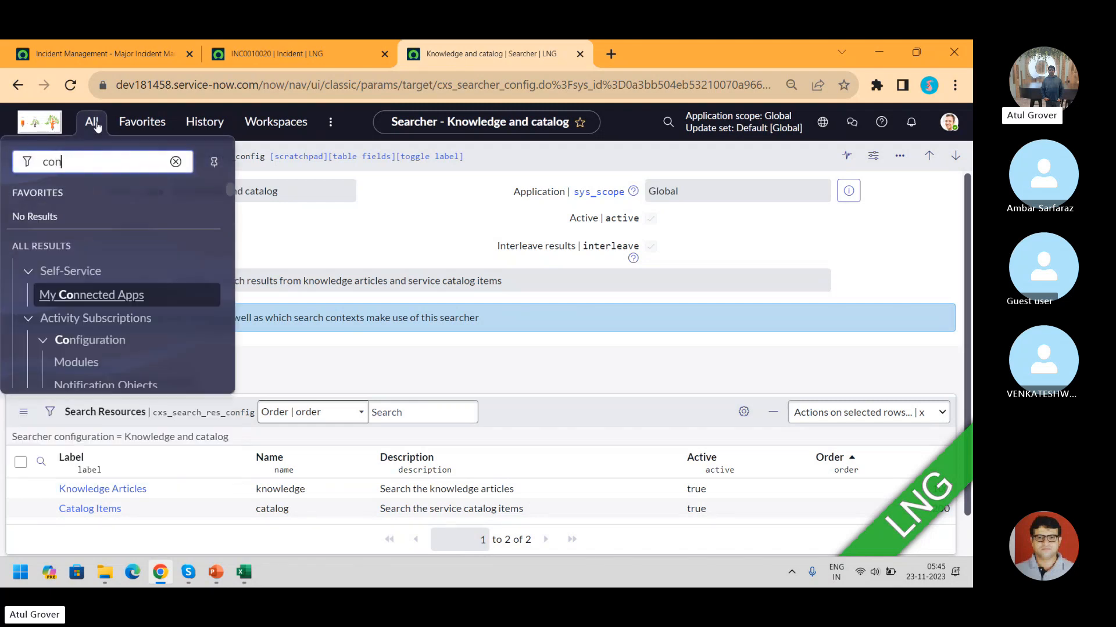
type("text")
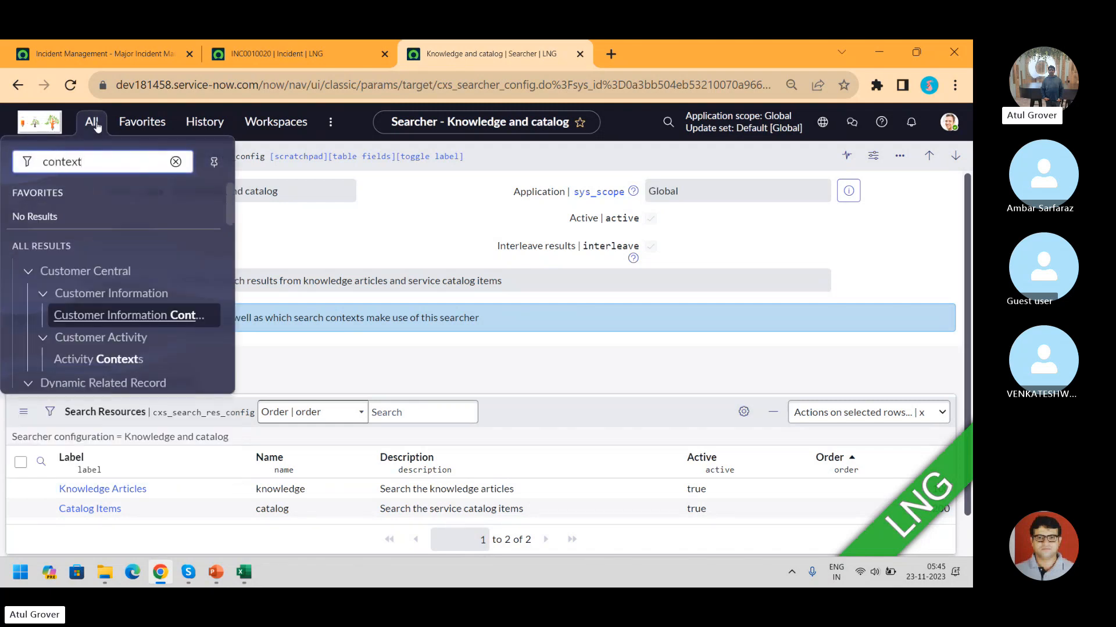
left_click_drag(227, 193, 230, 292)
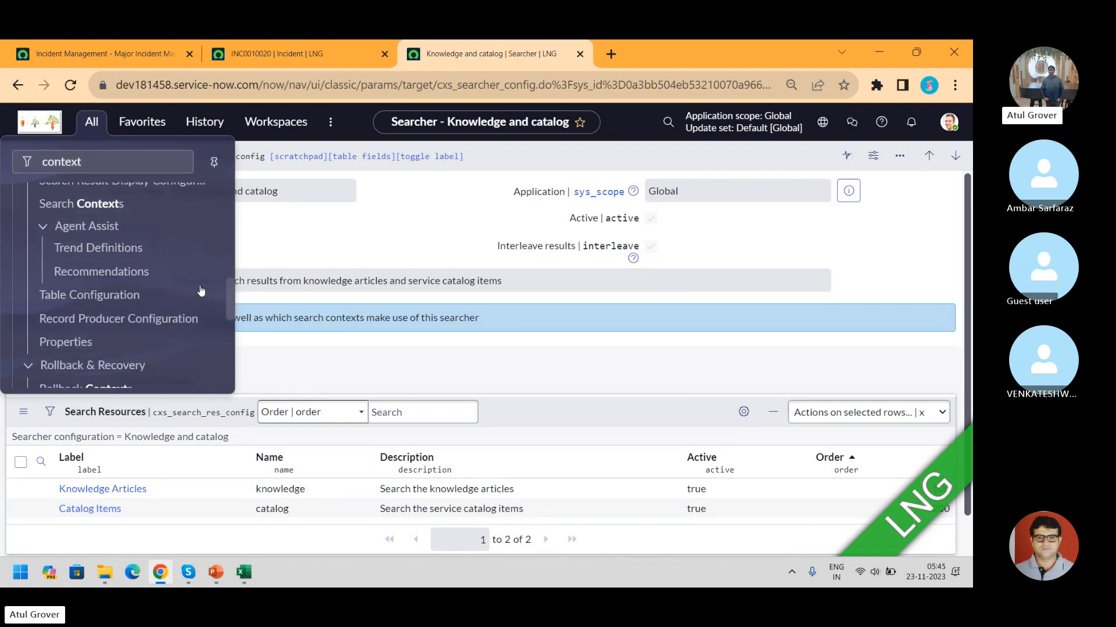
left_click(116, 298)
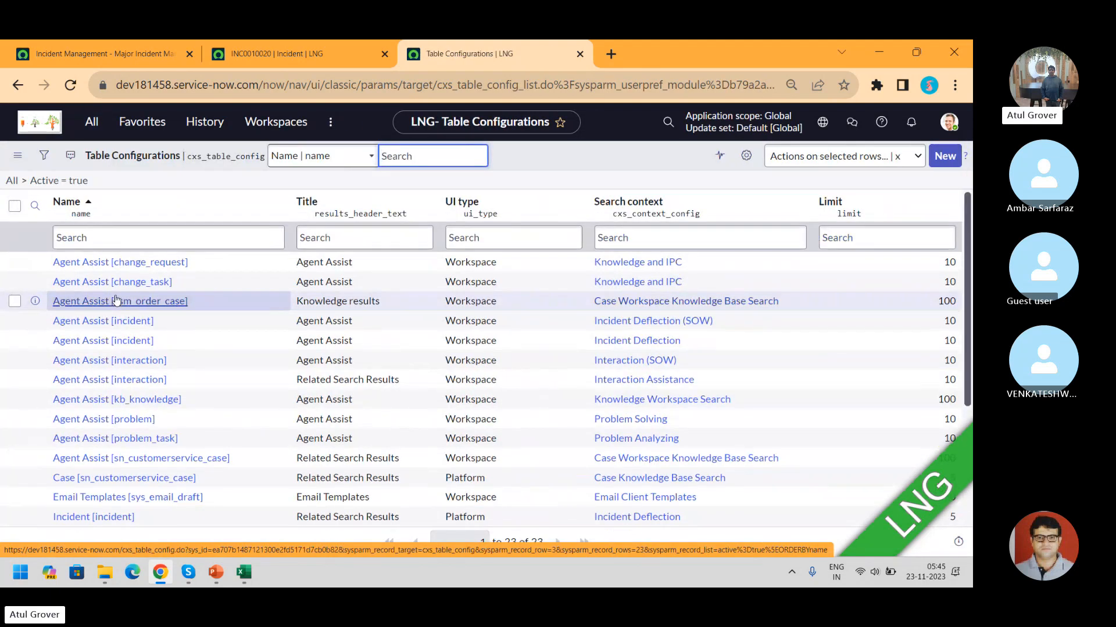
left_click(142, 241)
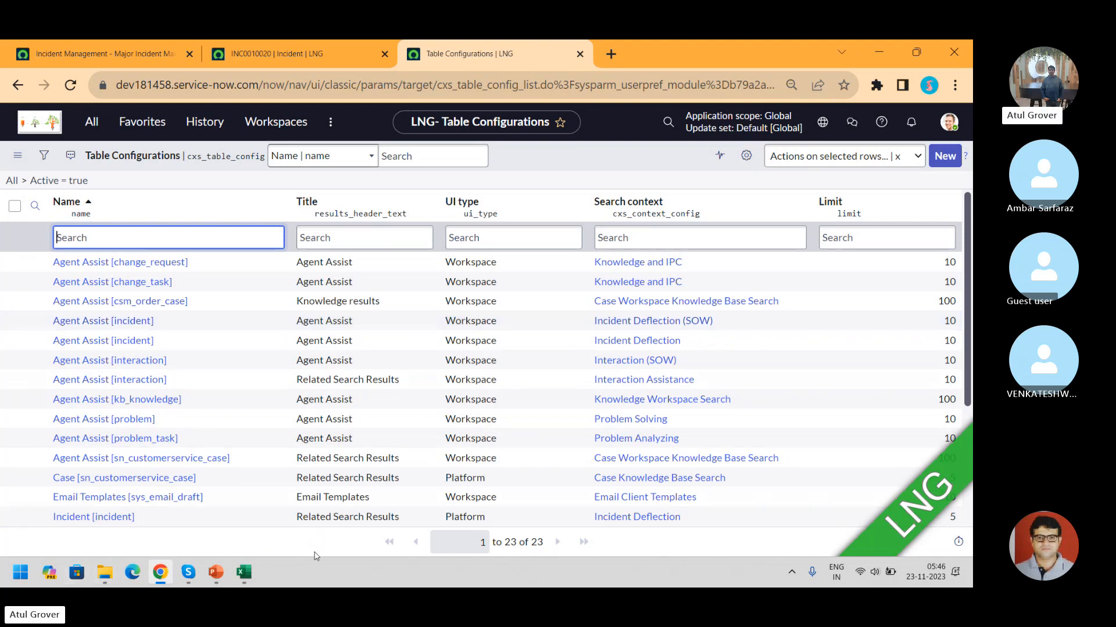
left_click(277, 53)
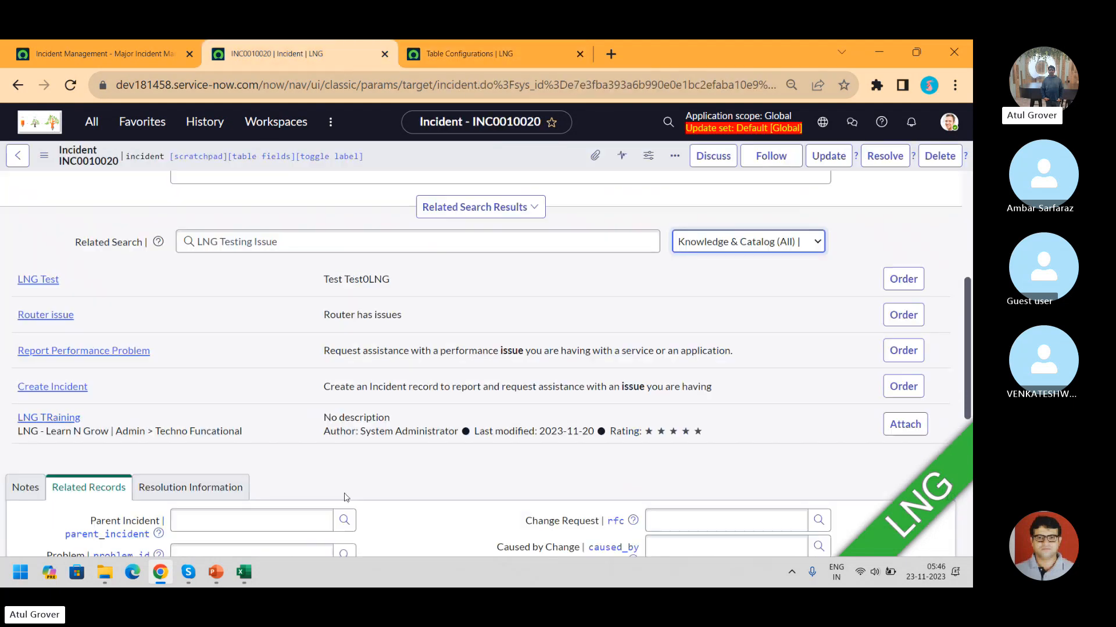
Step: Open the Incident [incident] table configuration with the Related Search Results title and compare it with the incident's related search section
left_click(475, 46)
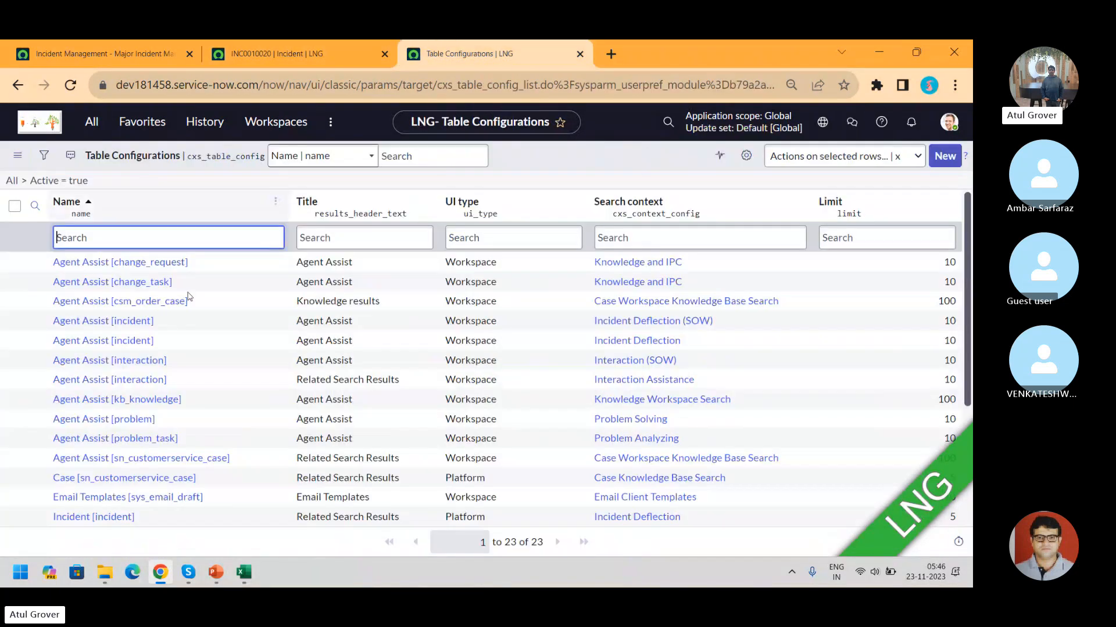
left_click(109, 523)
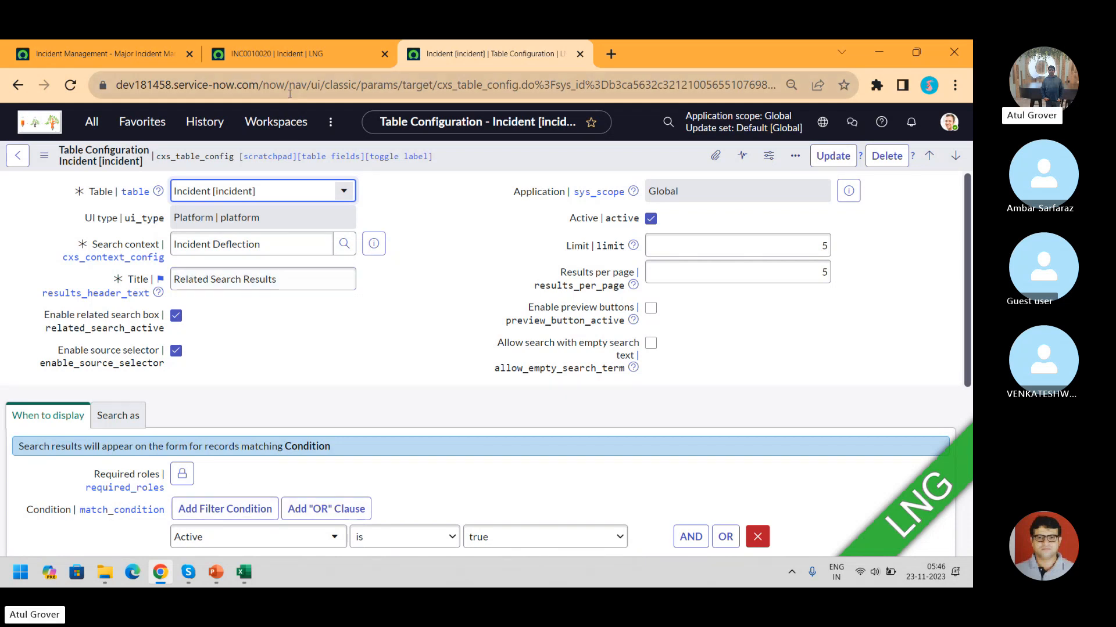
left_click(271, 52)
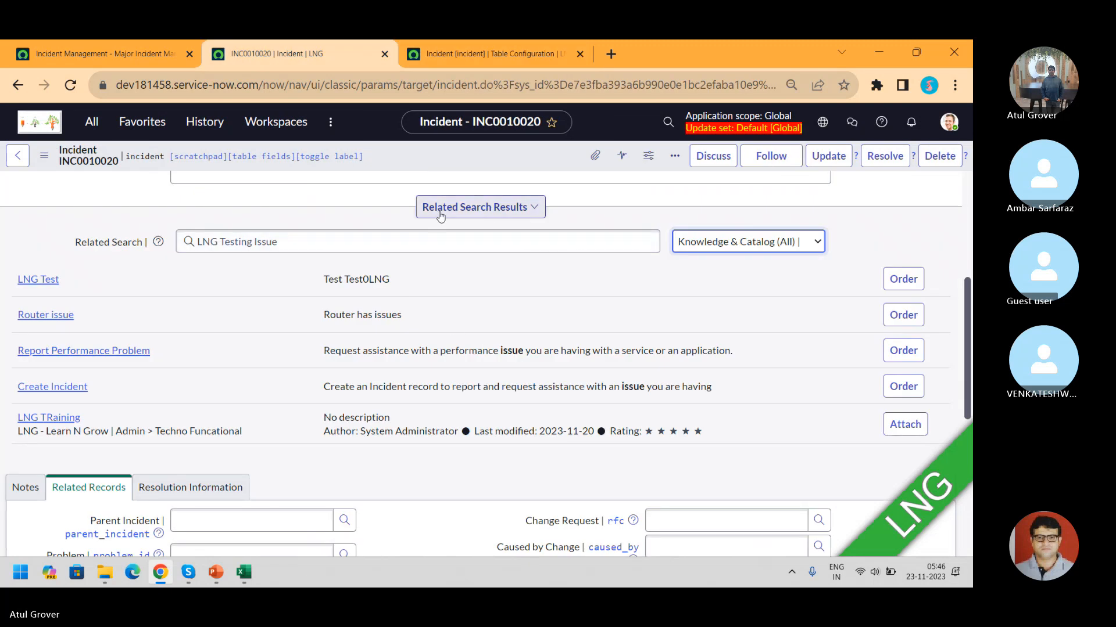
left_click(489, 54)
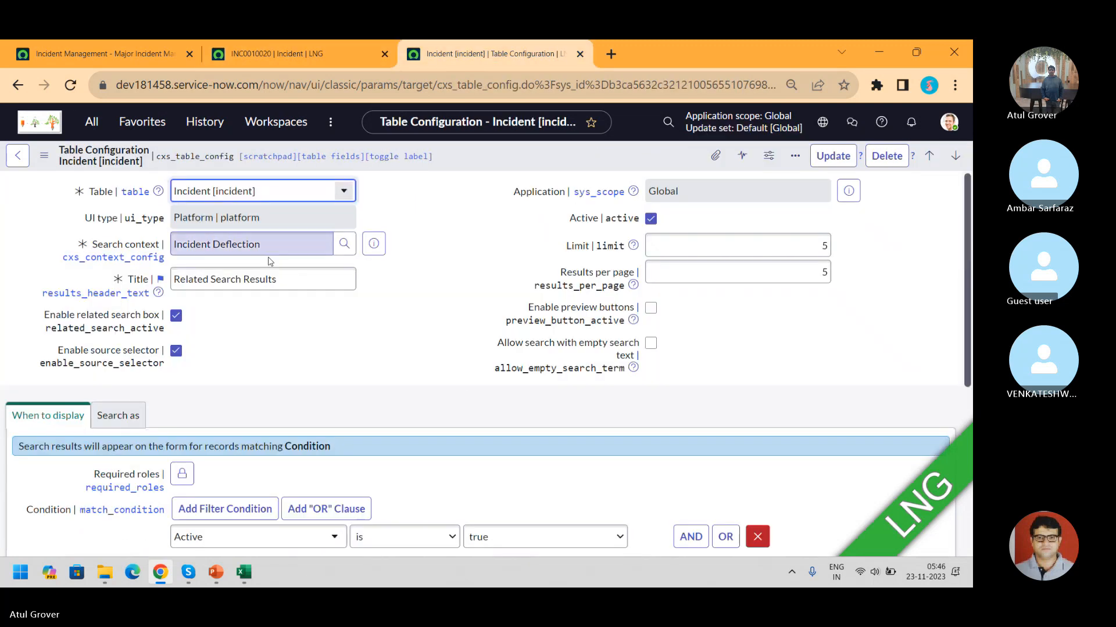
Step: Change the Incident table configuration's title to "LNG KB" and look at the matching related search section on the incident
left_click_drag(298, 281, 100, 279)
type("LN")
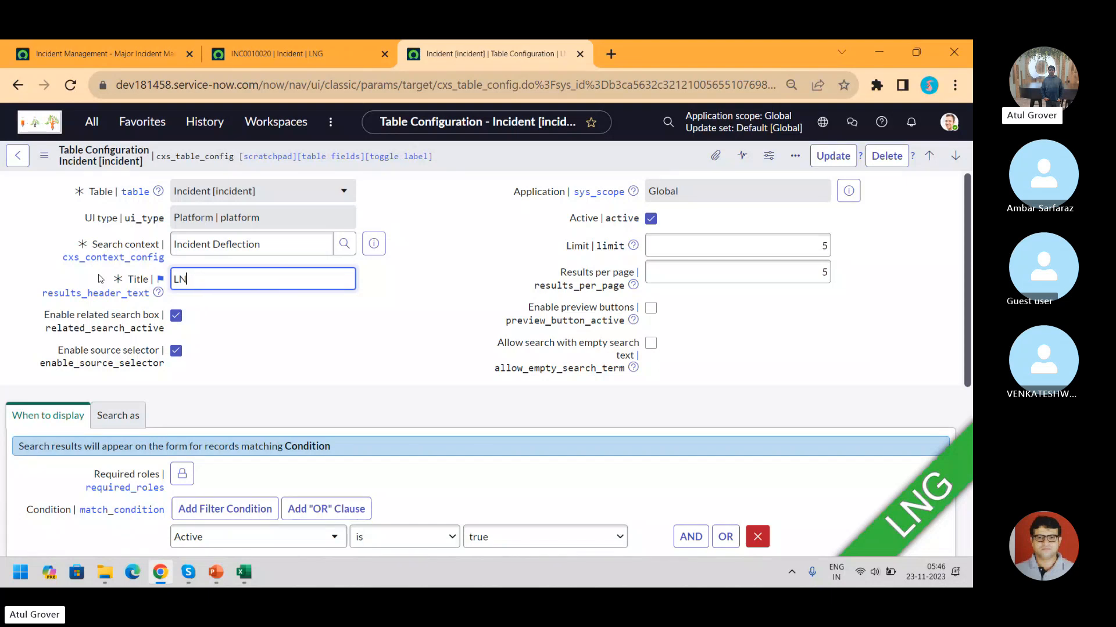
type("G KB")
left_click(277, 47)
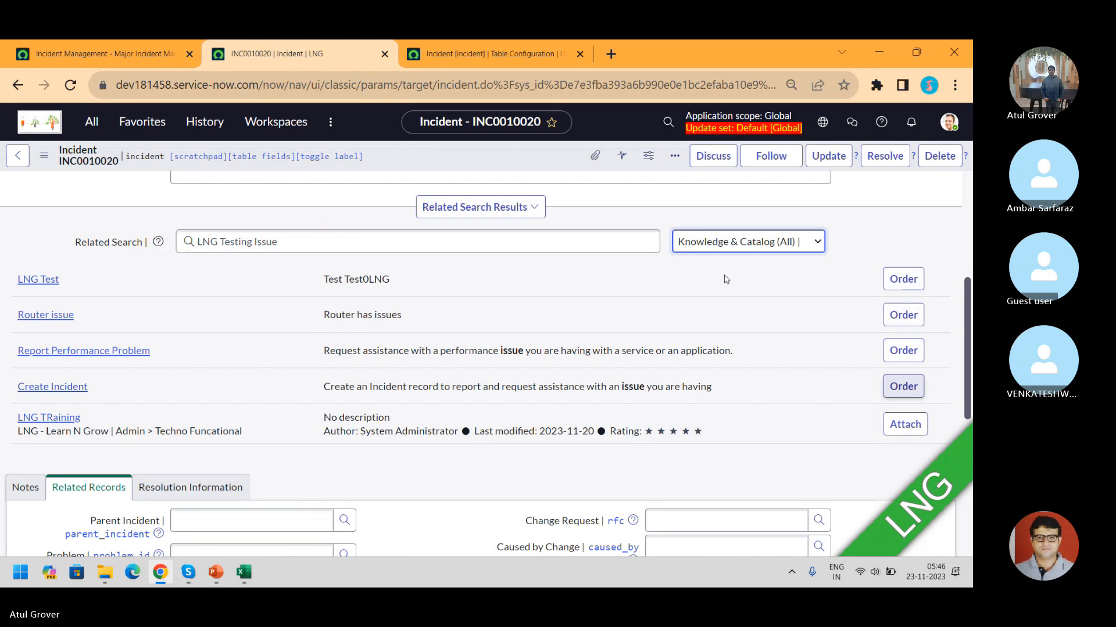
Step: Set the table configuration's limit to 10 and results per page to 8, and enable preview buttons
left_click(477, 54)
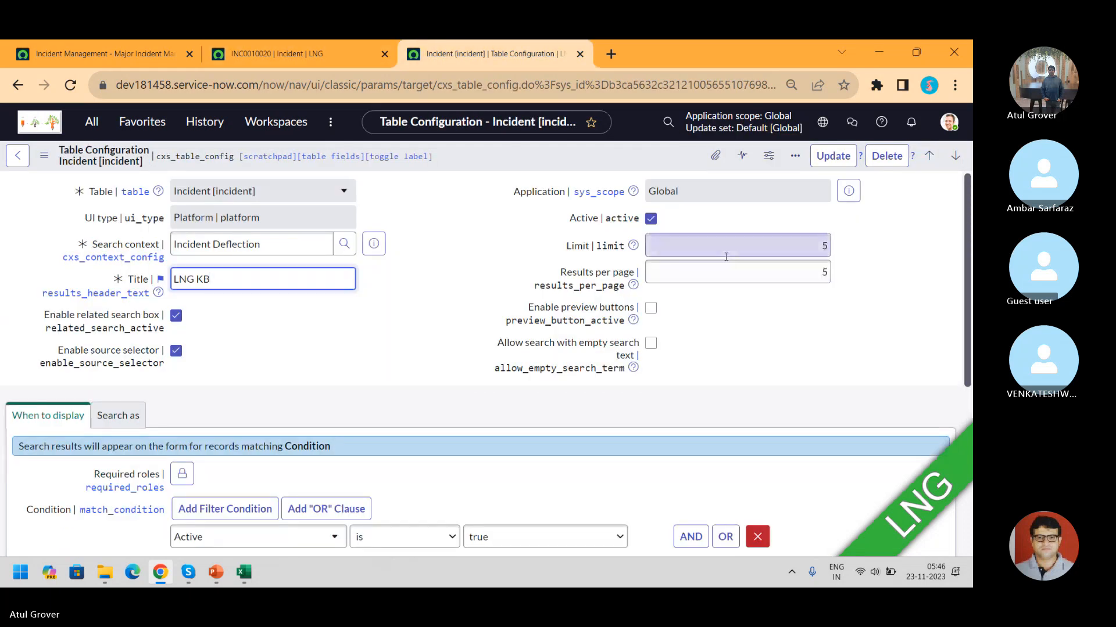
left_click(774, 252)
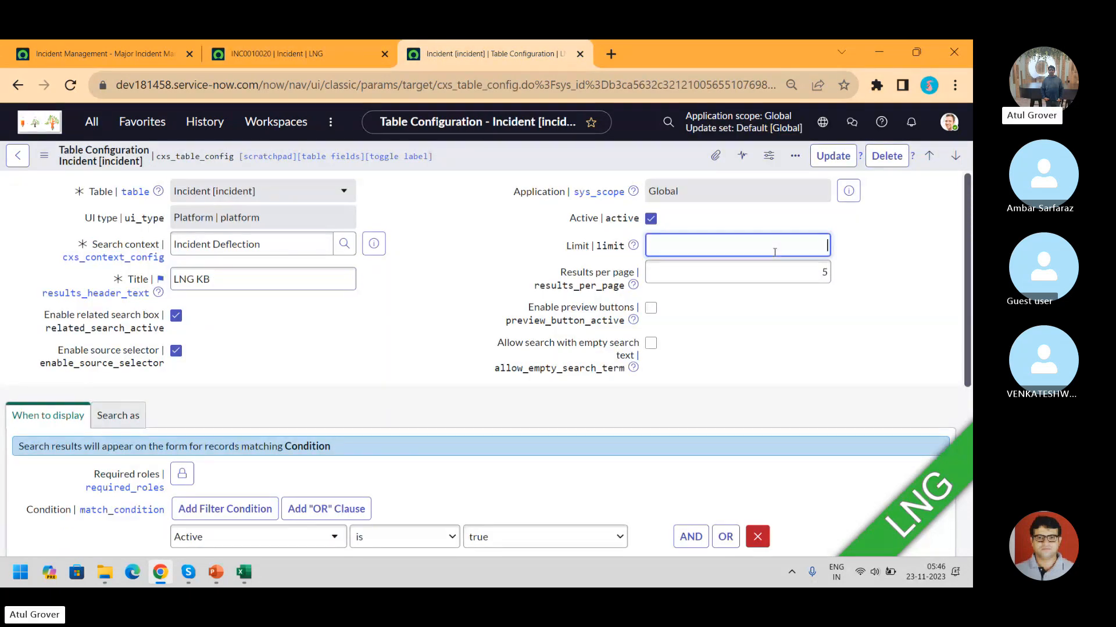
type("10")
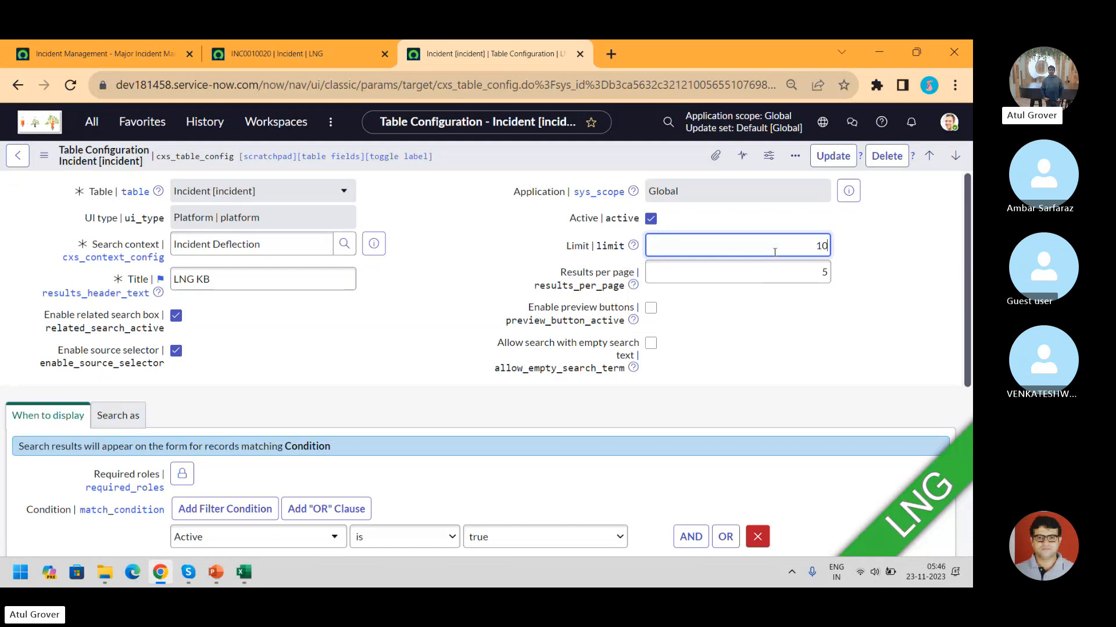
left_click(812, 268)
type("8")
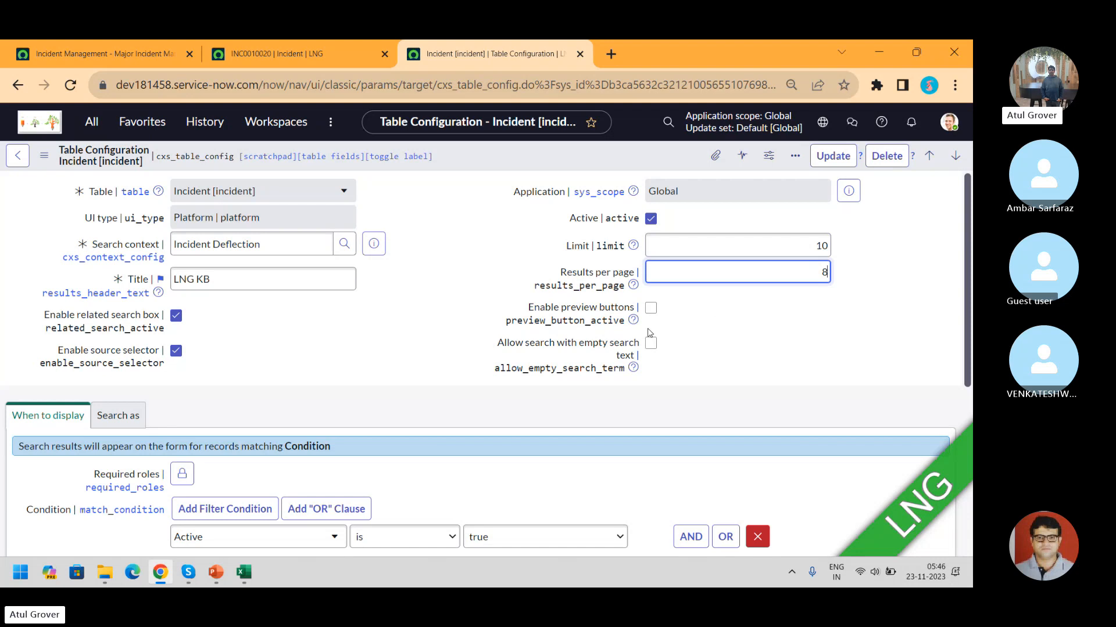
left_click(649, 310)
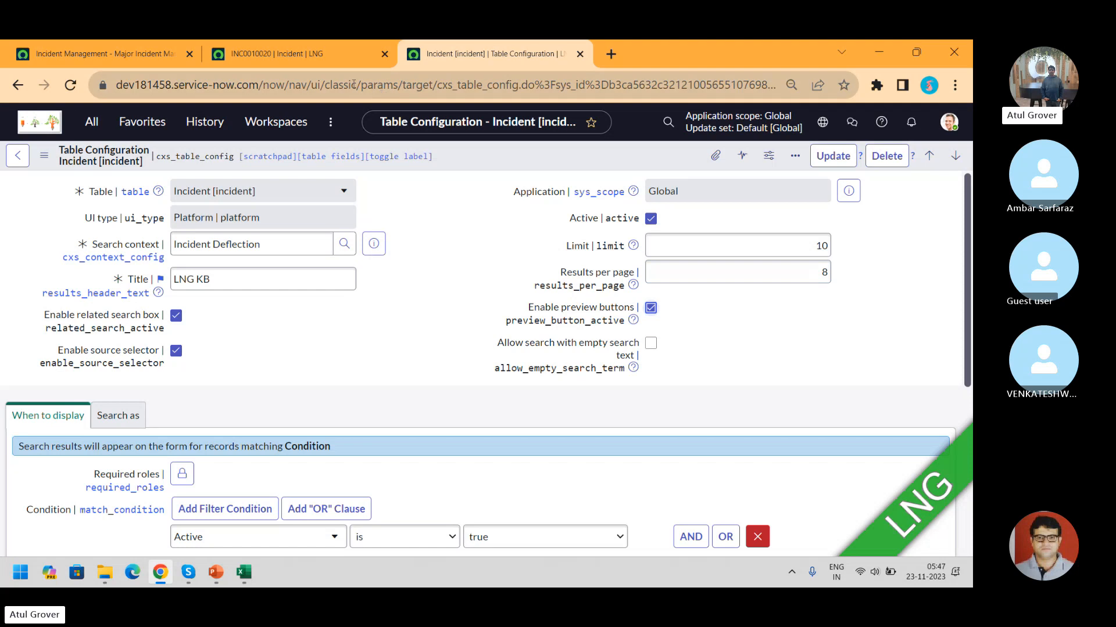
Step: Check the incident's short description and related search section, and return to the Incident table configuration
left_click(281, 54)
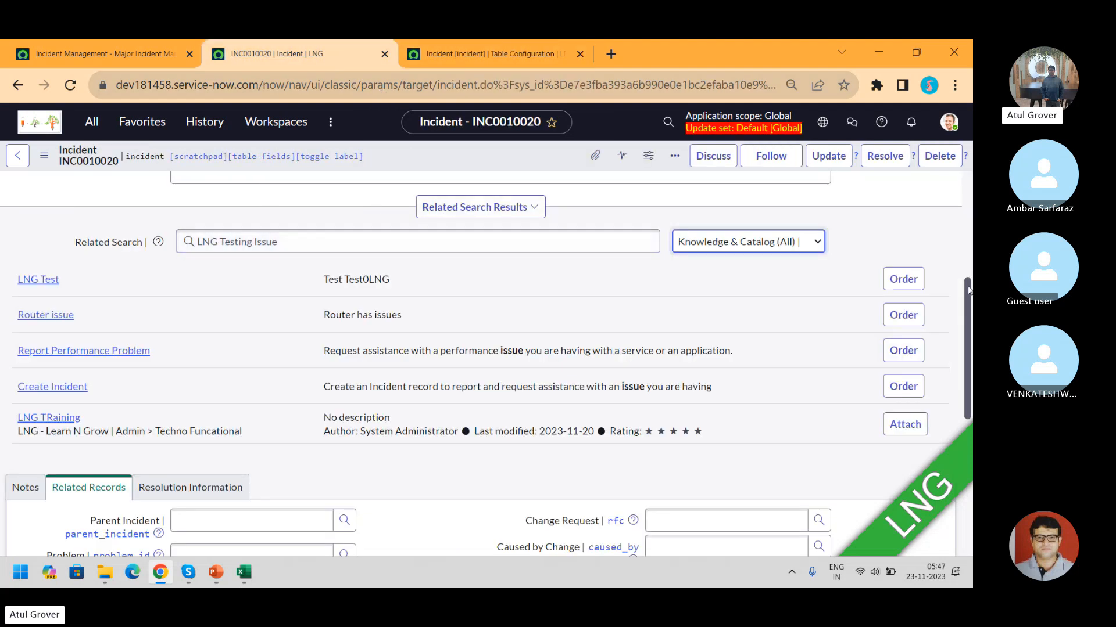
scroll(482, 348, "up", 1)
scroll(482, 348, "up", 3)
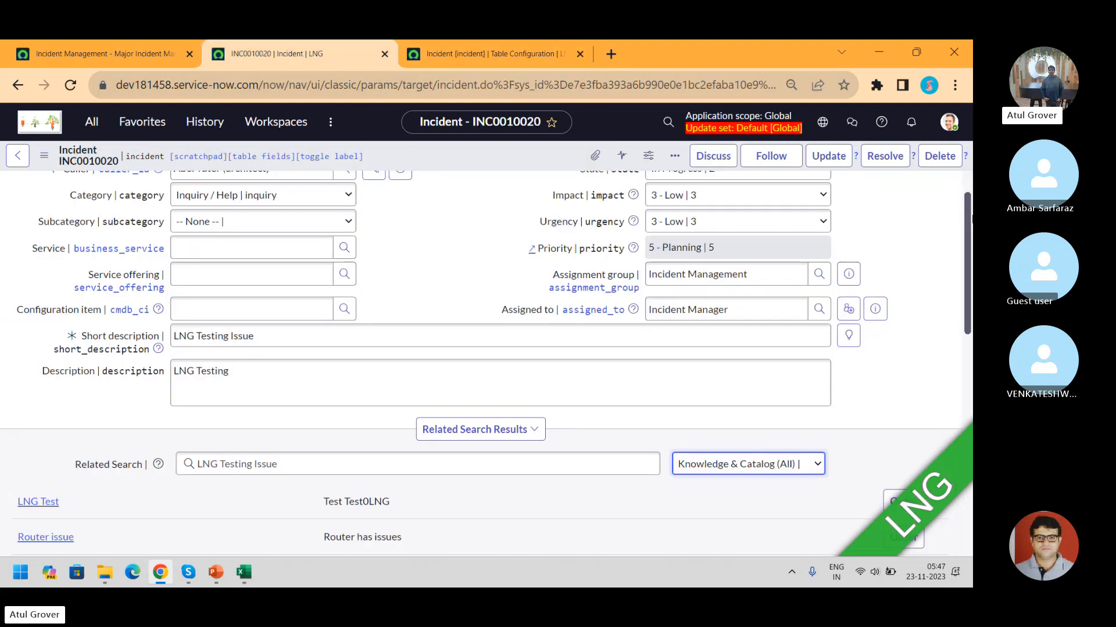
left_click(495, 57)
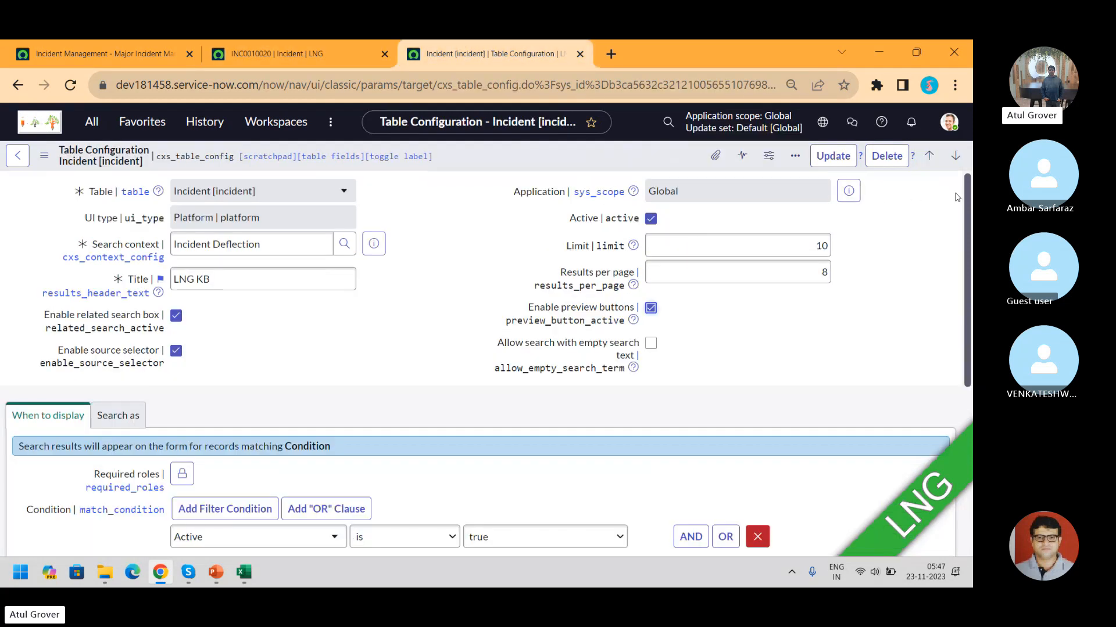
Step: Review the Incident table configuration's display condition and search fields, and save the record
left_click_drag(970, 201, 970, 346)
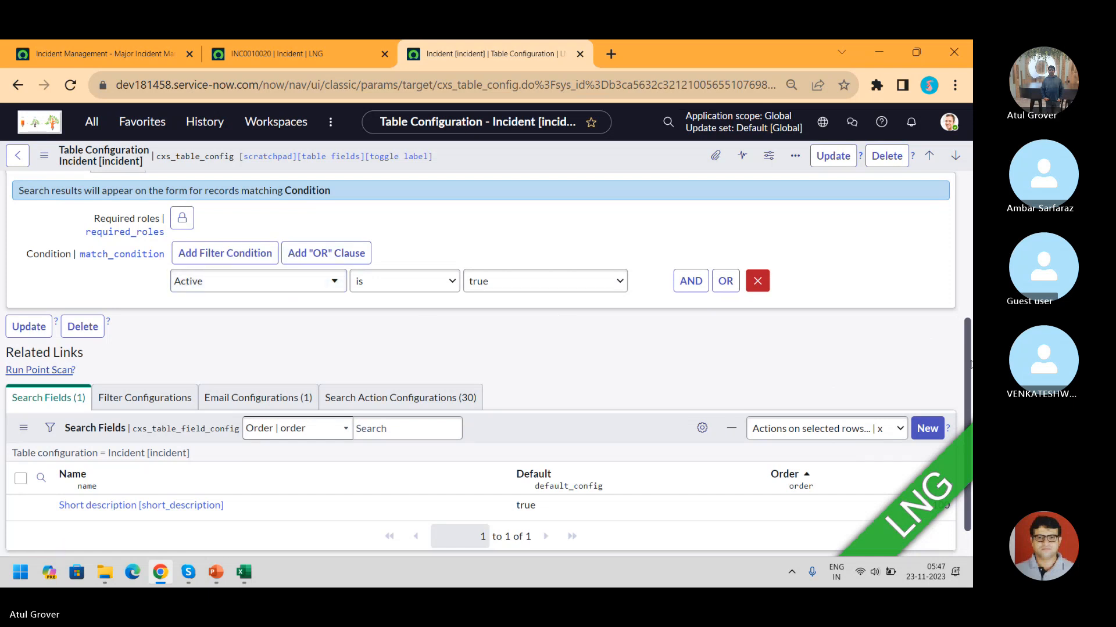
left_click_drag(970, 365, 970, 347)
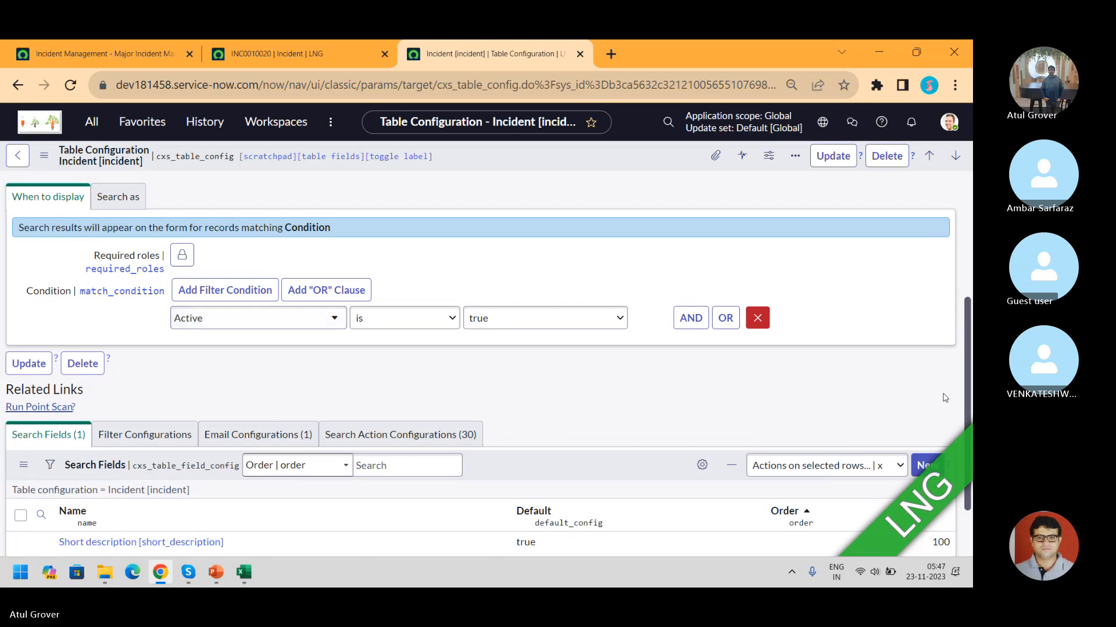
scroll(970, 362, "down", 1)
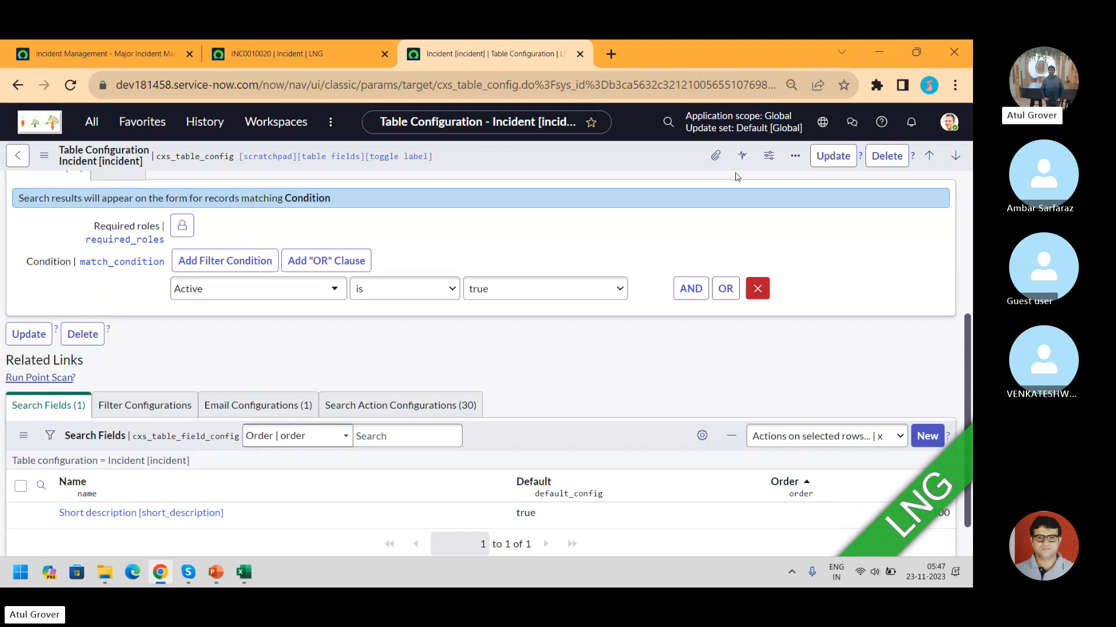
right_click(615, 168)
left_click(621, 171)
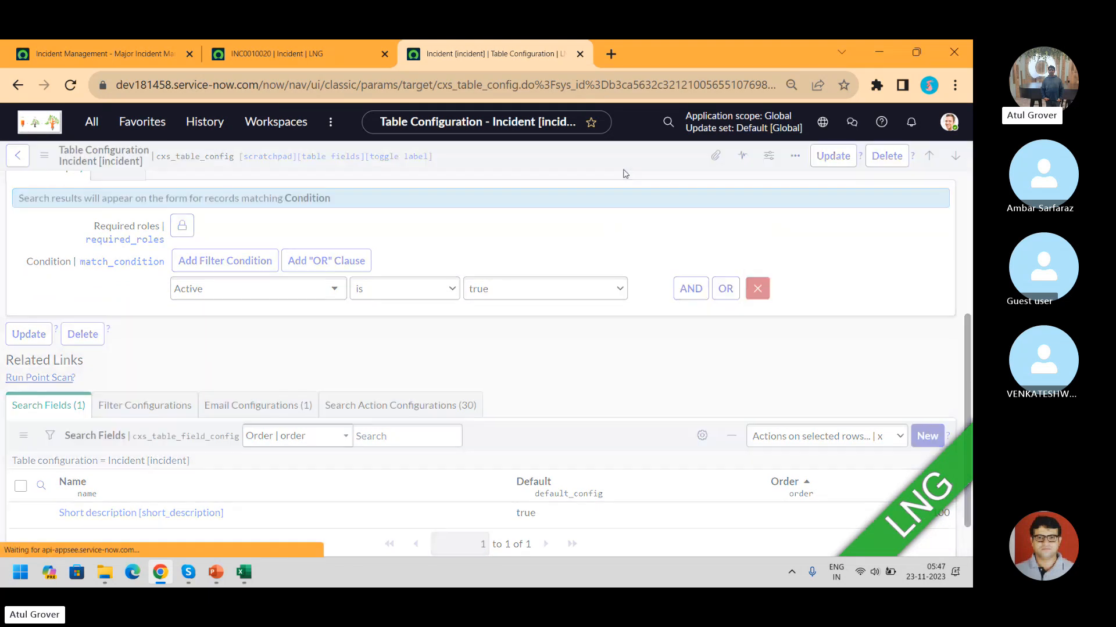
Step: Reload the incident without keeping its unsaved changes and display the LNG KB results for its short description
left_click(340, 61)
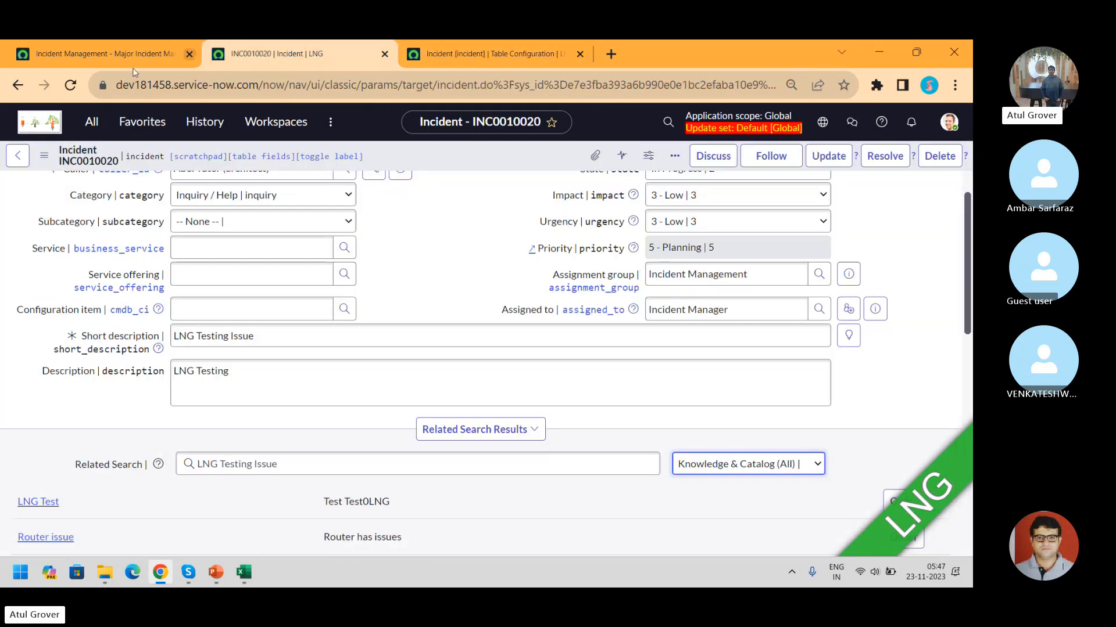
left_click(69, 86)
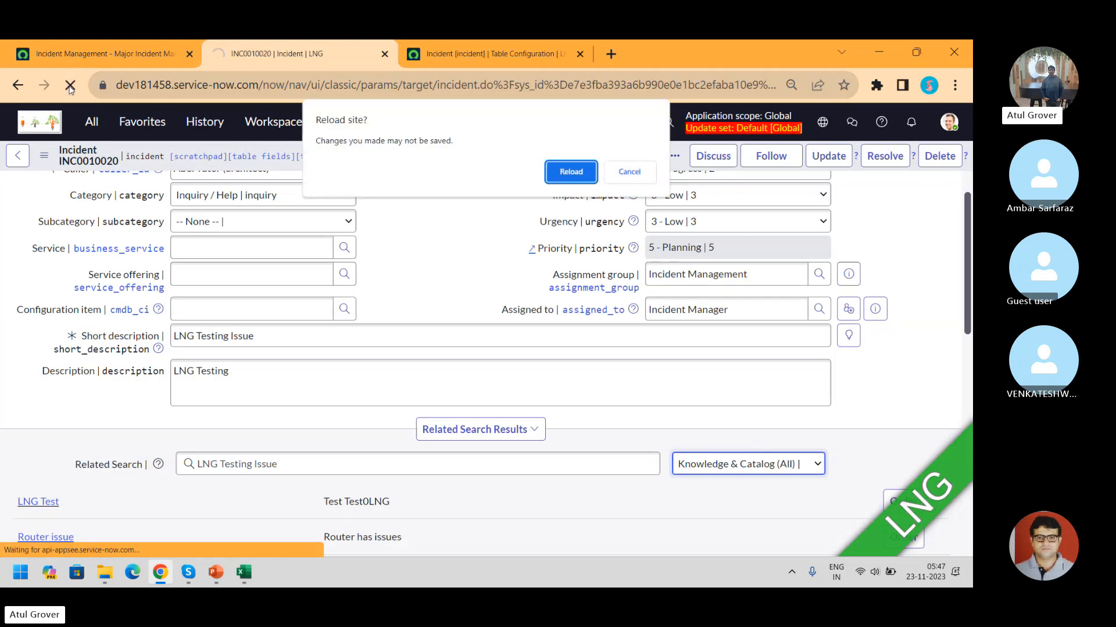
key("Return")
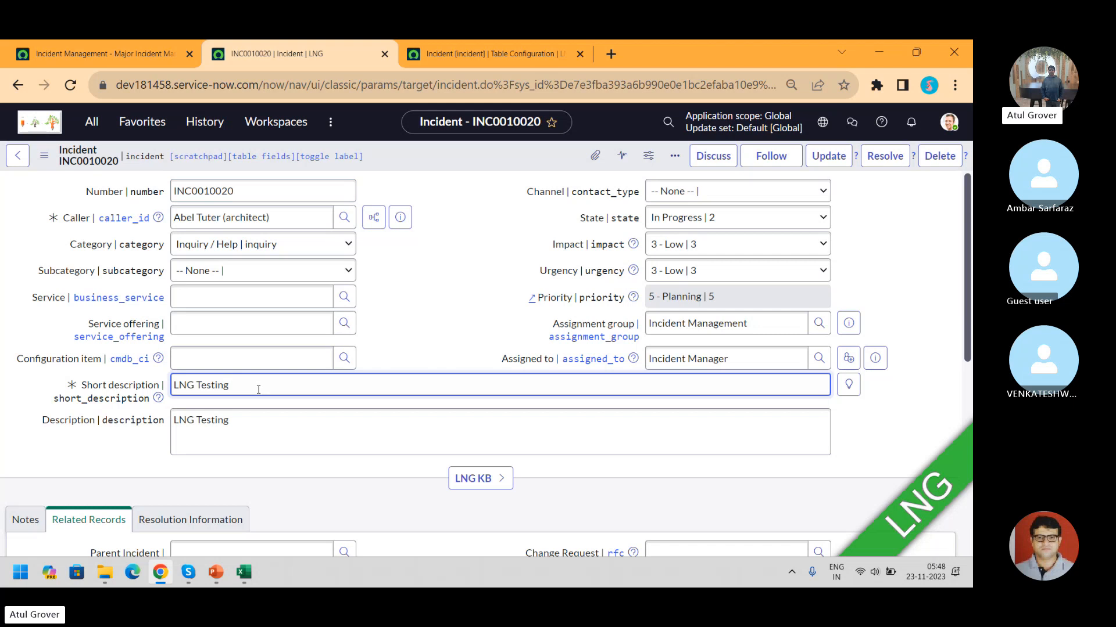
key("Tab")
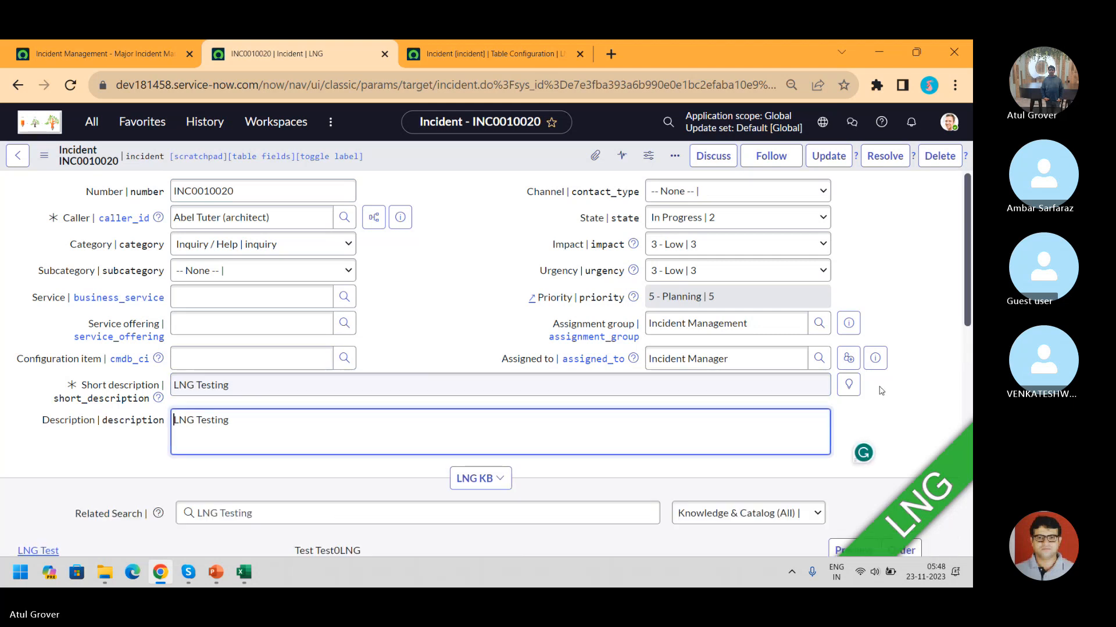
left_click_drag(968, 256, 972, 365)
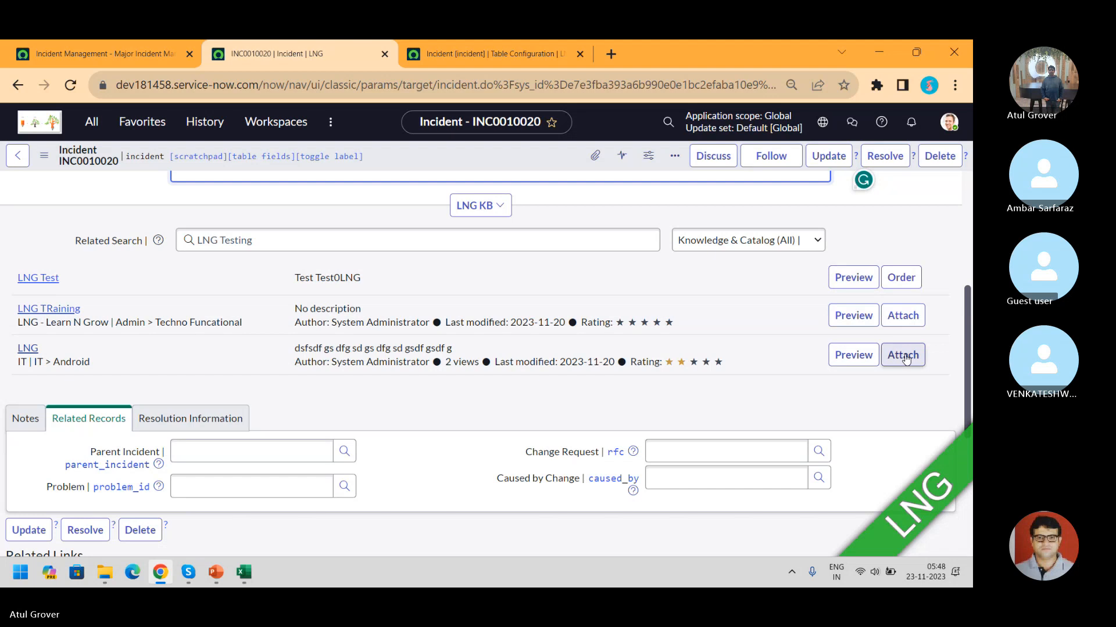
Step: Open the Short description search field of the Incident table configuration and view the available field choices
left_click(491, 55)
left_click_drag(969, 257, 968, 421)
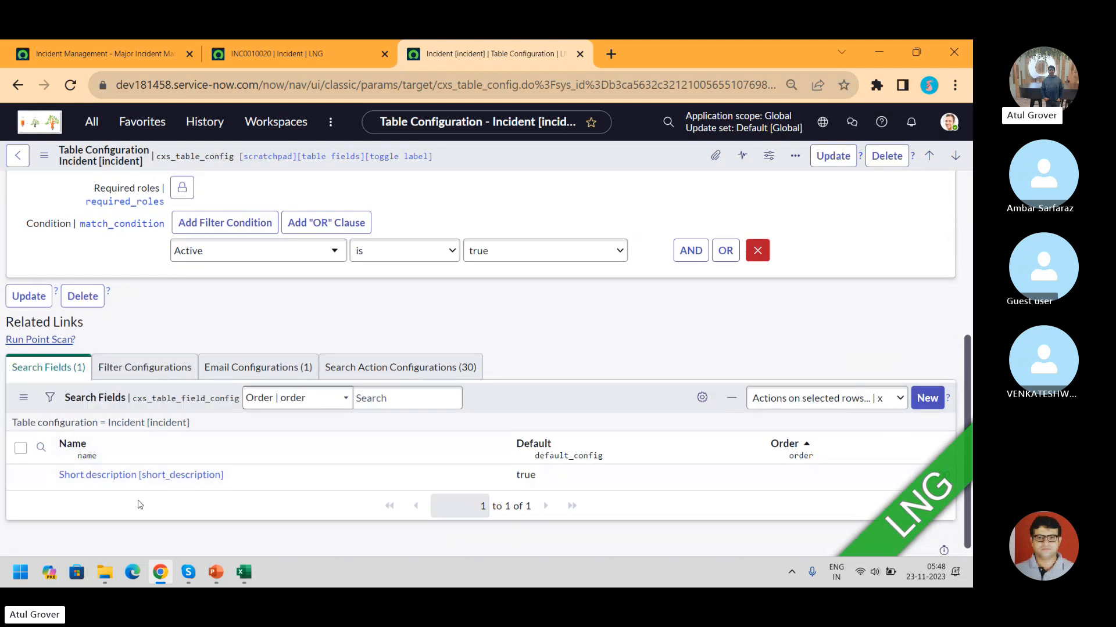
left_click(132, 477)
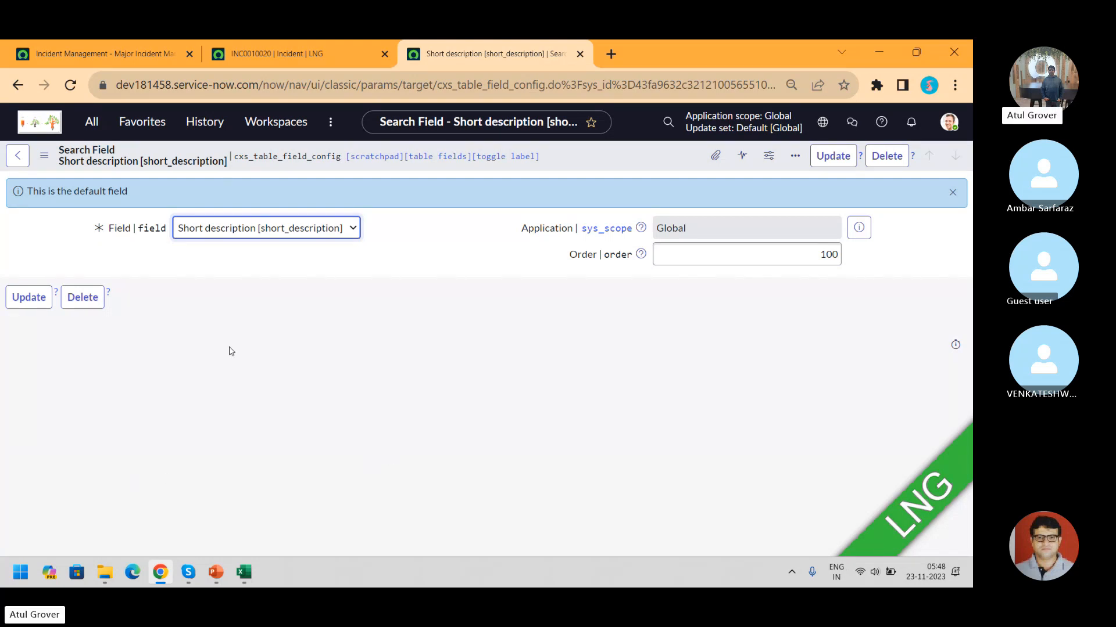
left_click(288, 237)
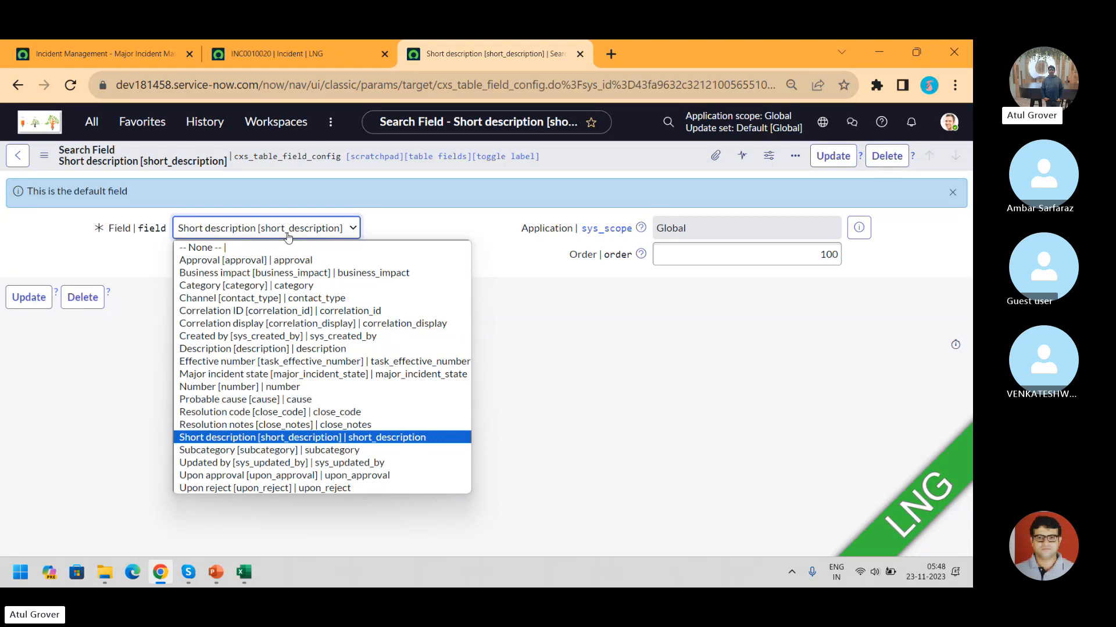
Step: Return to the Incident table configuration and examine its Search as settings
left_click(18, 164)
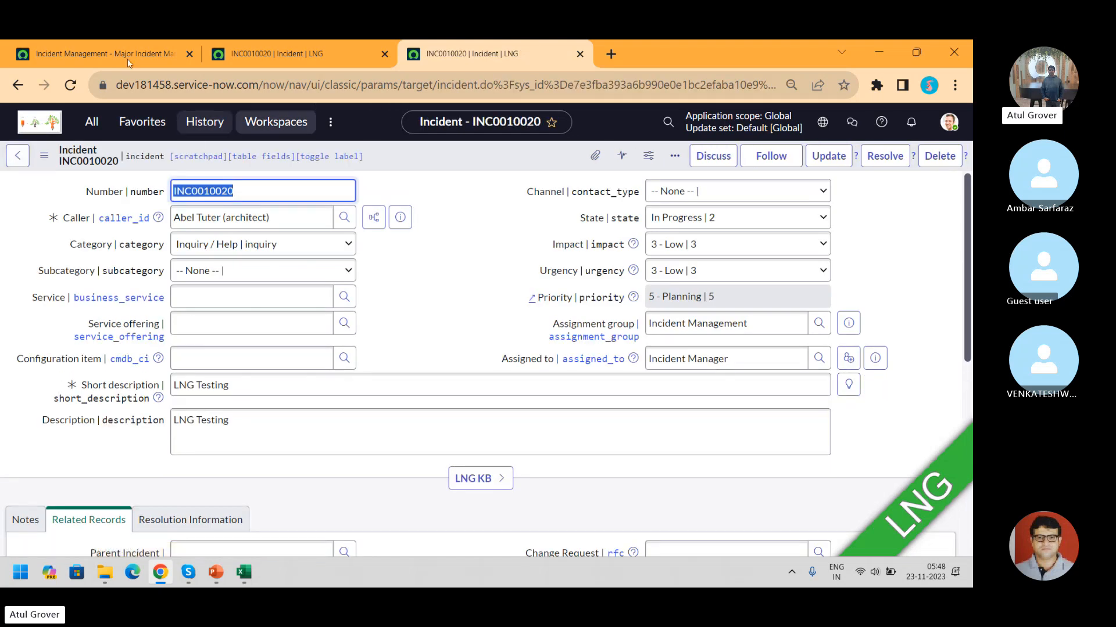
left_click(19, 85)
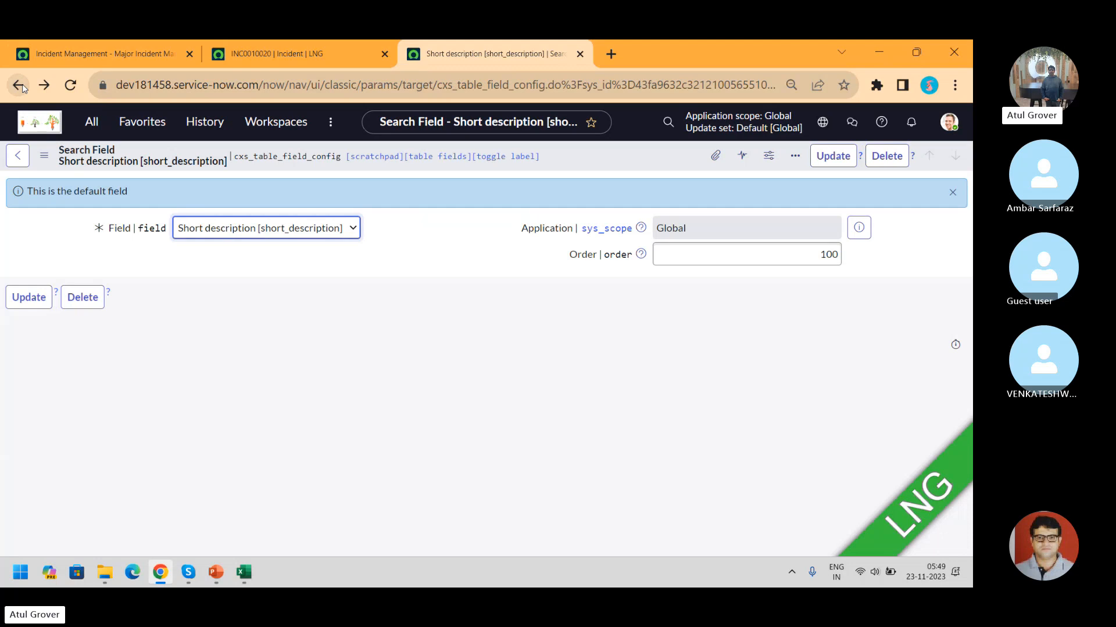
left_click(20, 85)
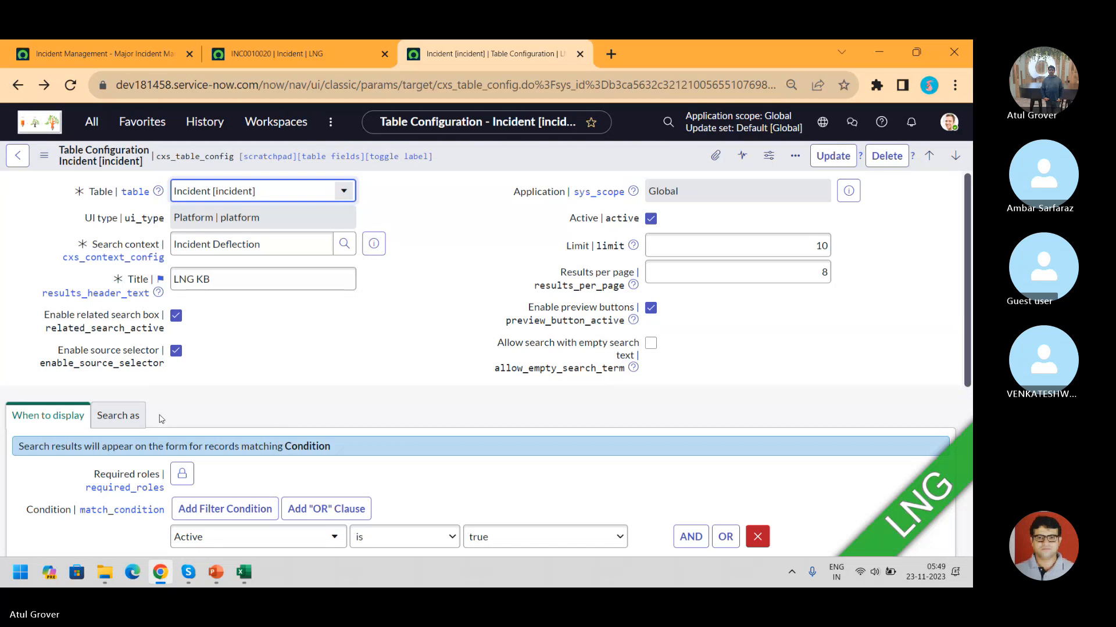
left_click(118, 416)
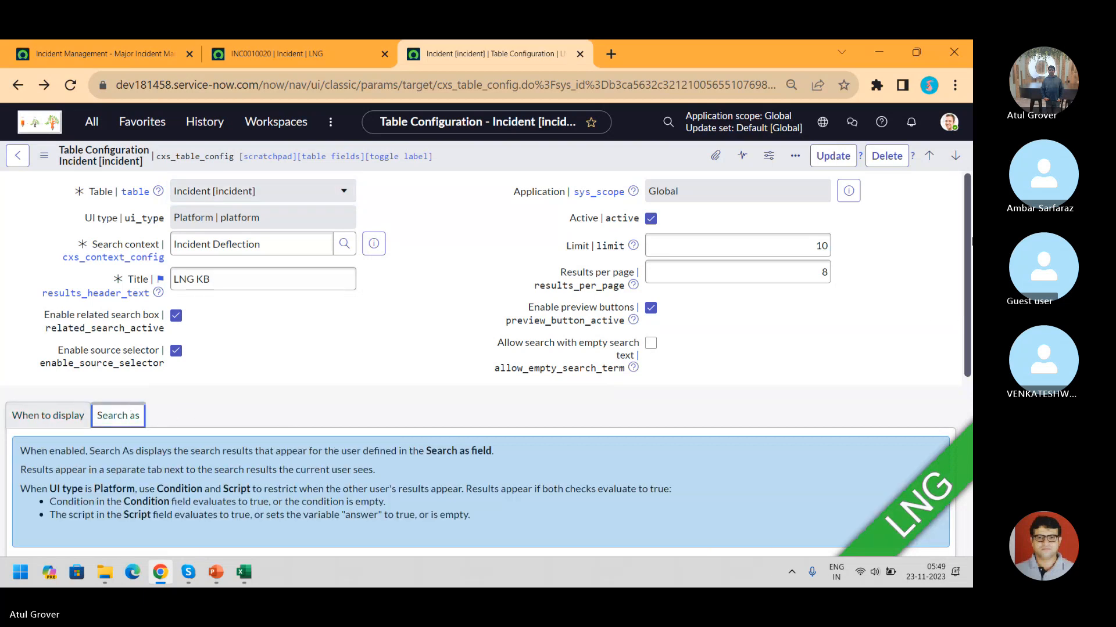
left_click_drag(972, 231, 971, 273)
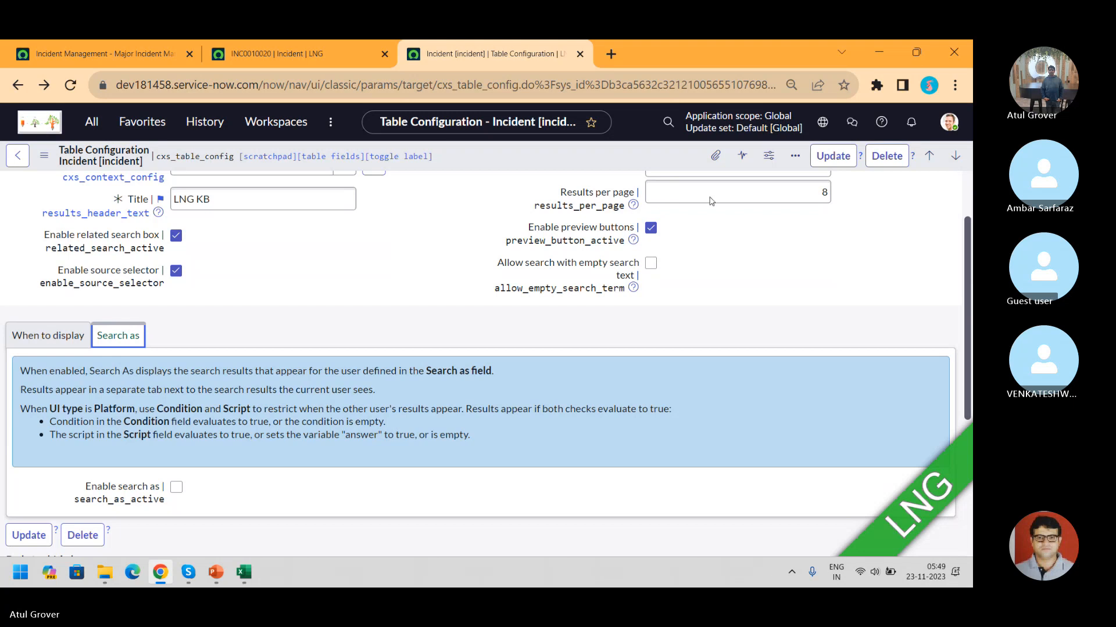
Step: Compare the incident's short description and LNG KB results with the Incident table configuration
left_click(318, 46)
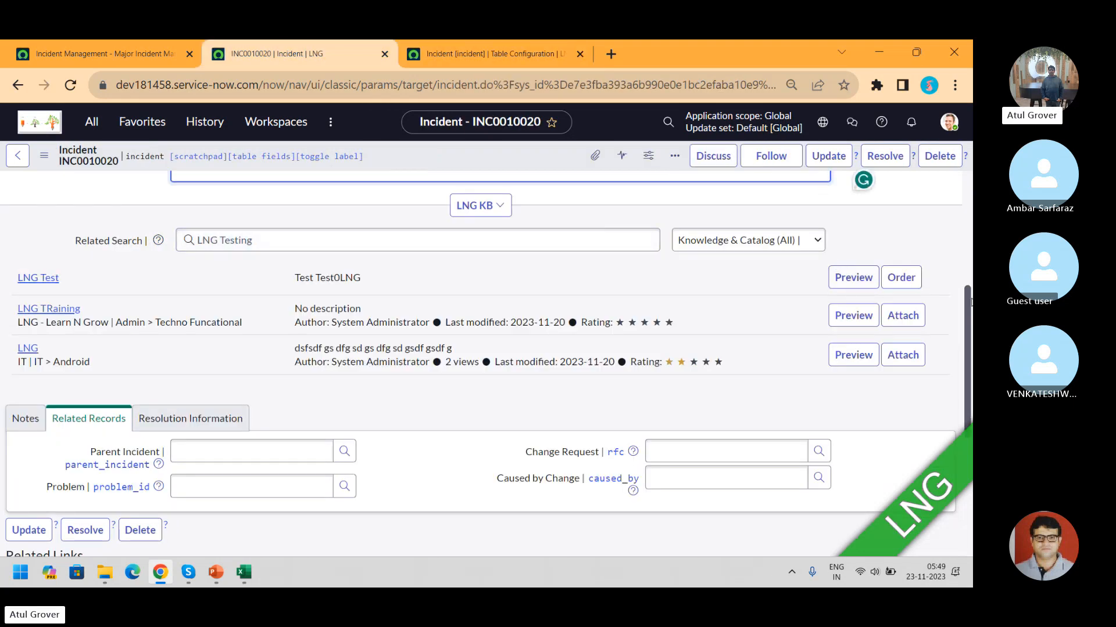
scroll(822, 247, "up", 2)
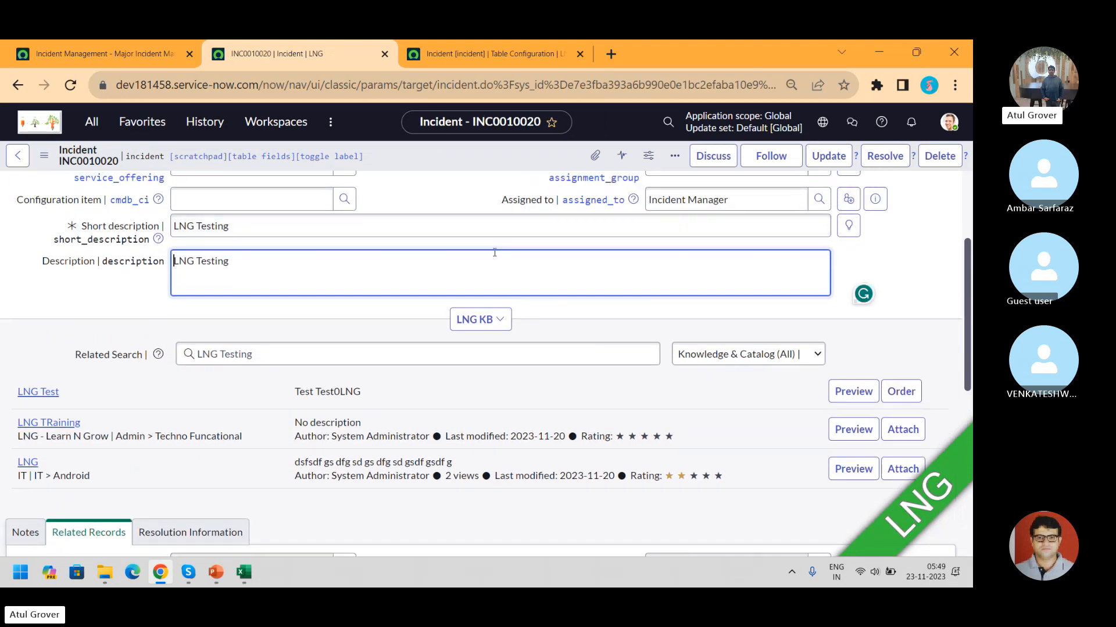
left_click(99, 220)
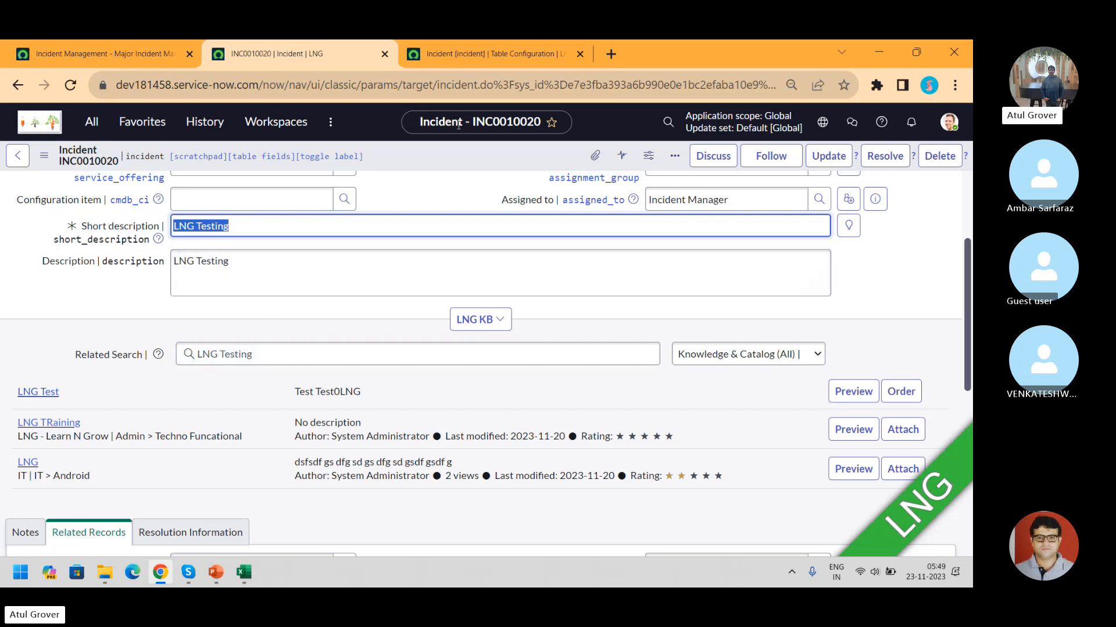
left_click(454, 58)
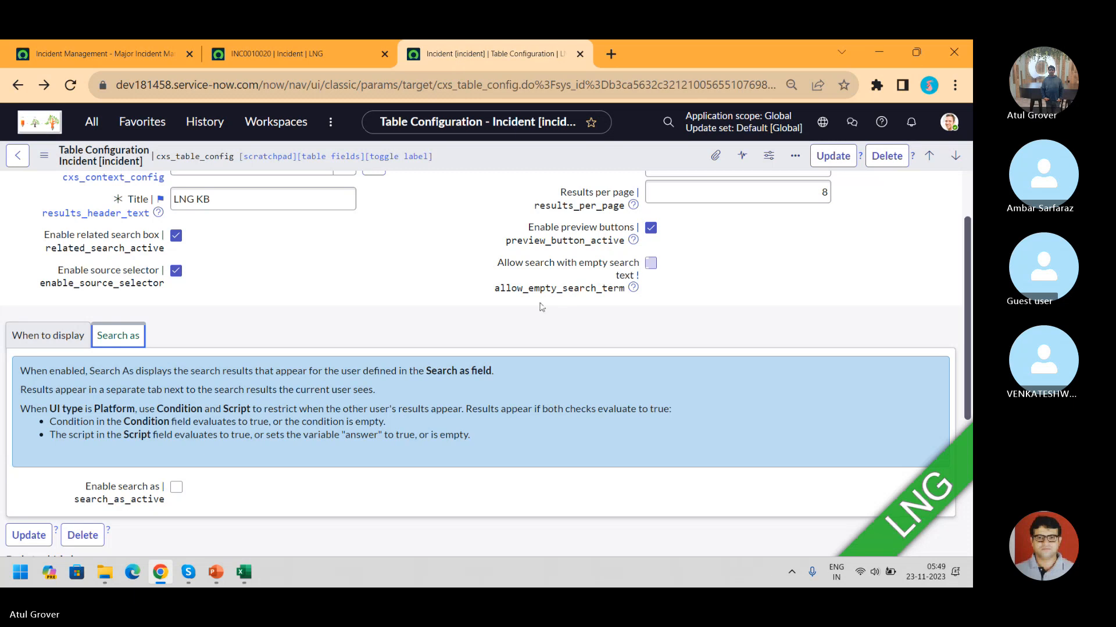
Step: Enable search as on the Incident table configuration and set its Search as field to Caller
left_click_drag(969, 279, 970, 332)
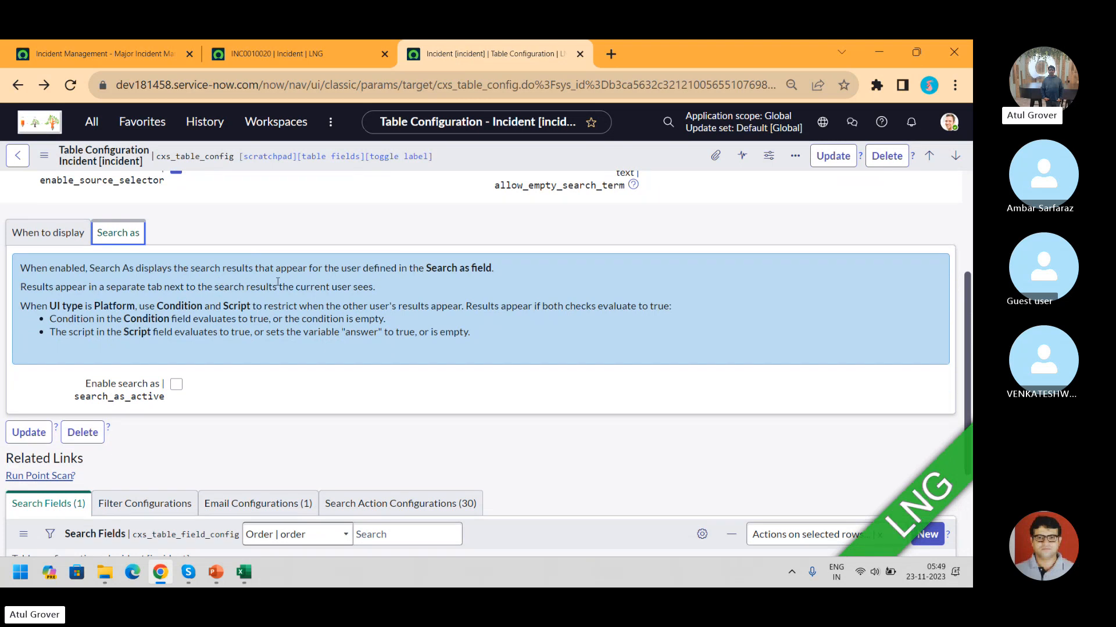
left_click(176, 388)
left_click(176, 385)
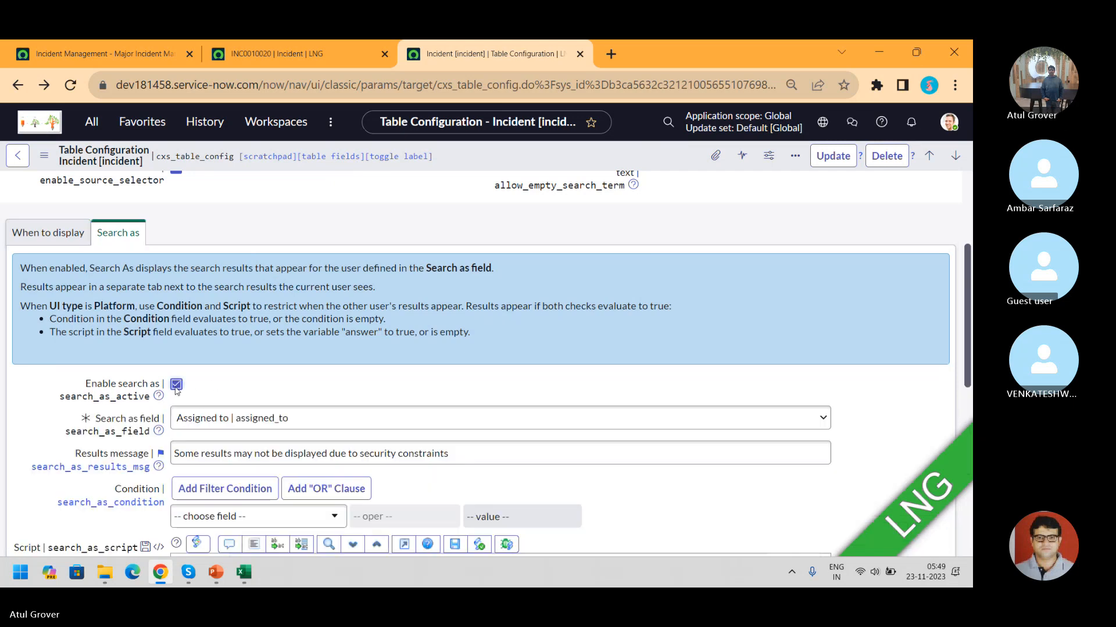
left_click(256, 417)
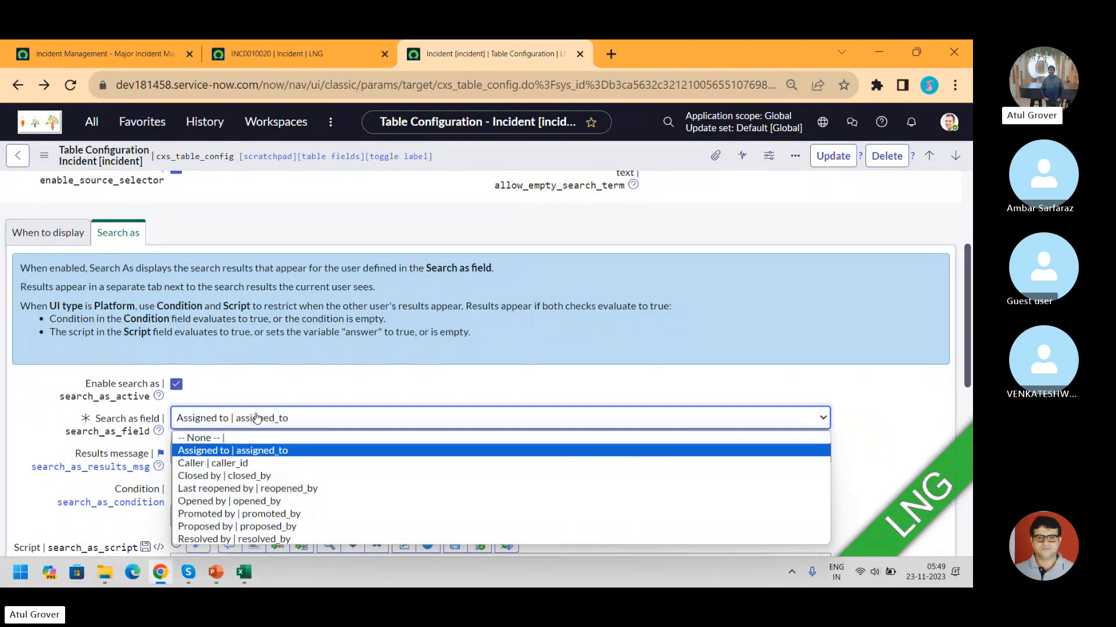
left_click(246, 463)
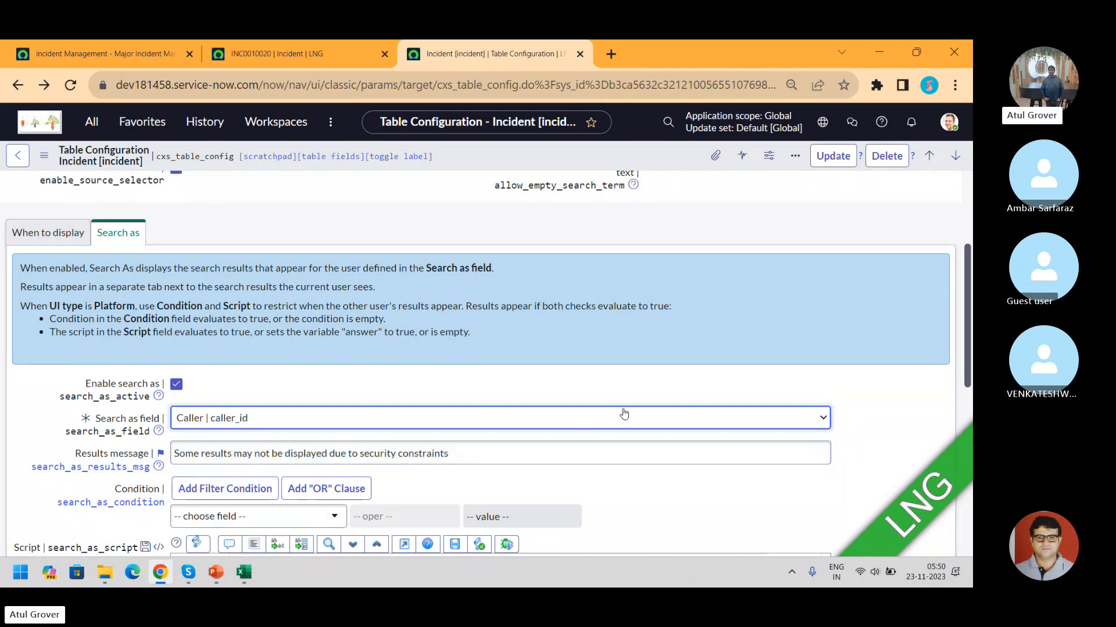
scroll(965, 317, "down", 2)
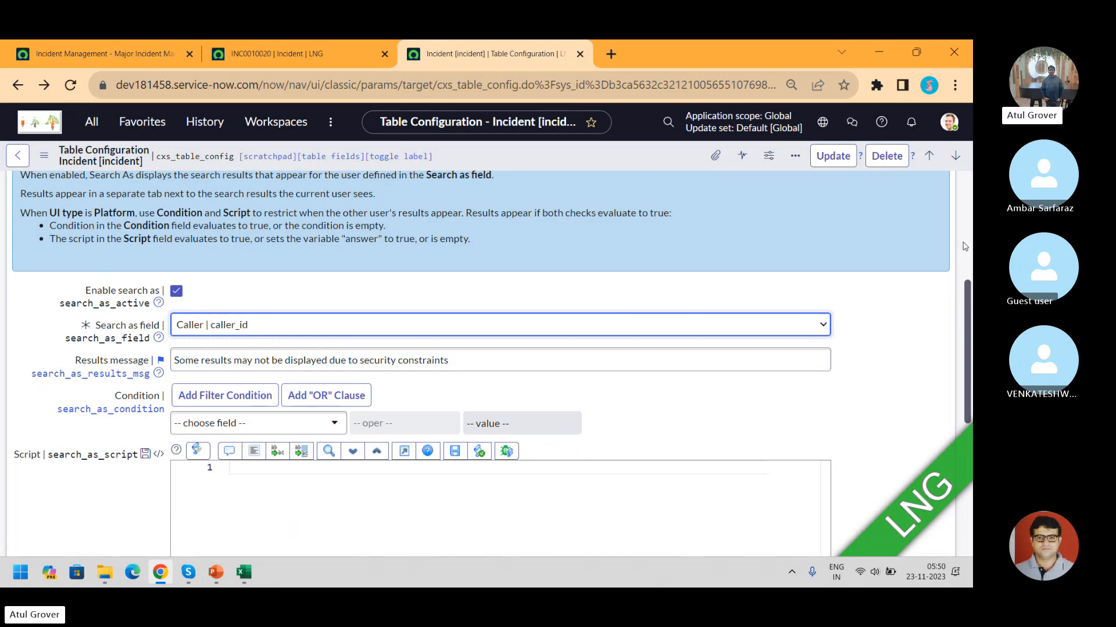
scroll(971, 195, "up", 1)
scroll(482, 366, "up", 3)
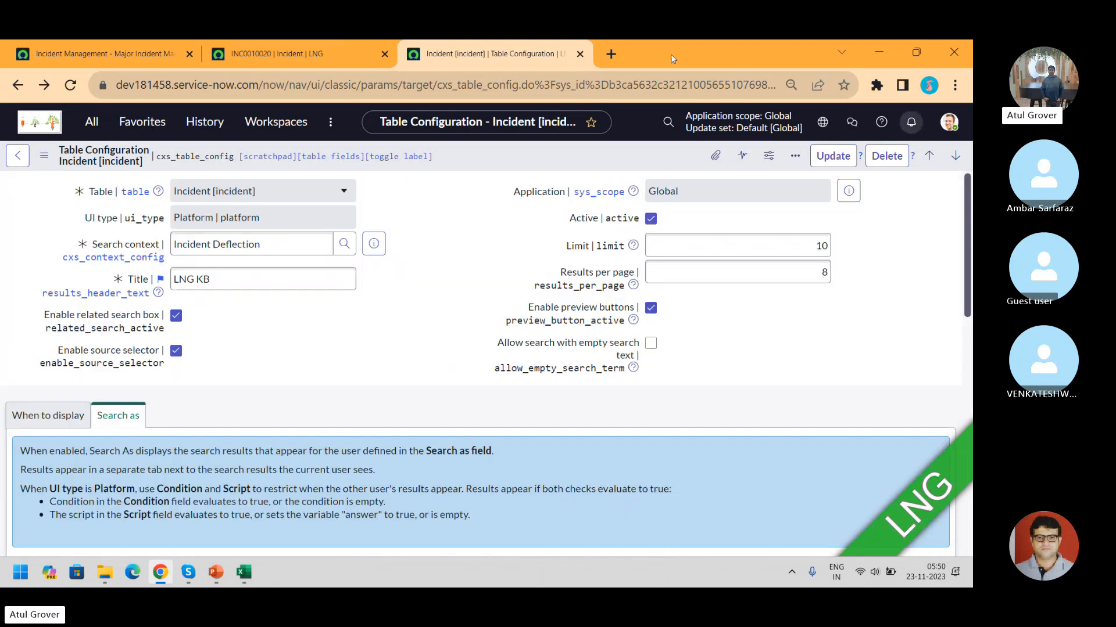
Step: Attach the LNG TRaining knowledge article to the LNG Testing incident and show the resulting Additional comments entry in its notes
left_click(288, 56)
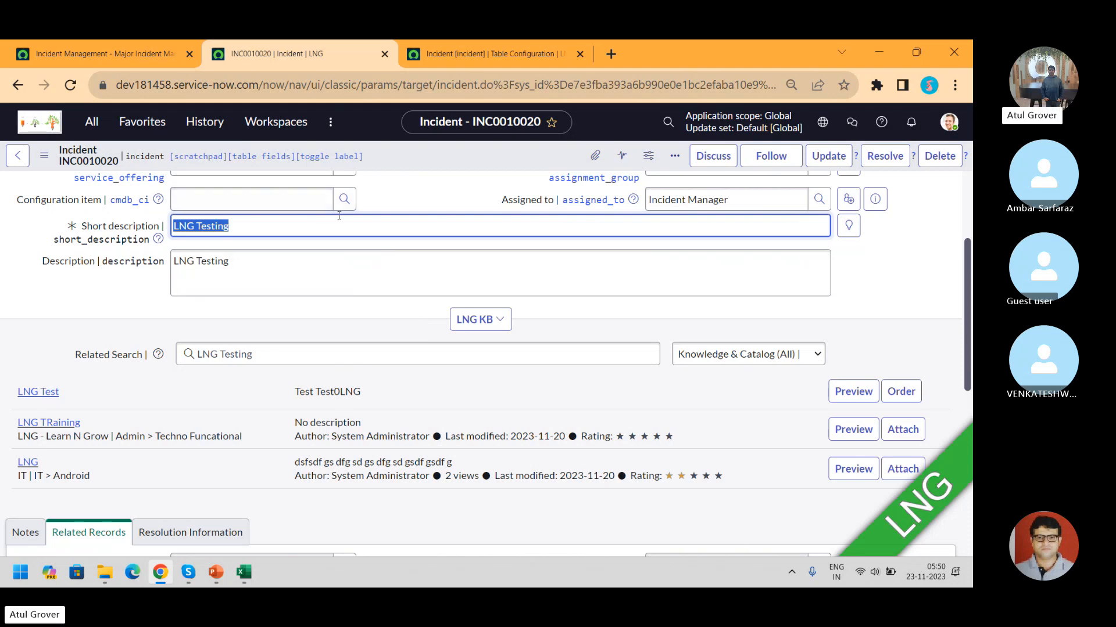
left_click(895, 430)
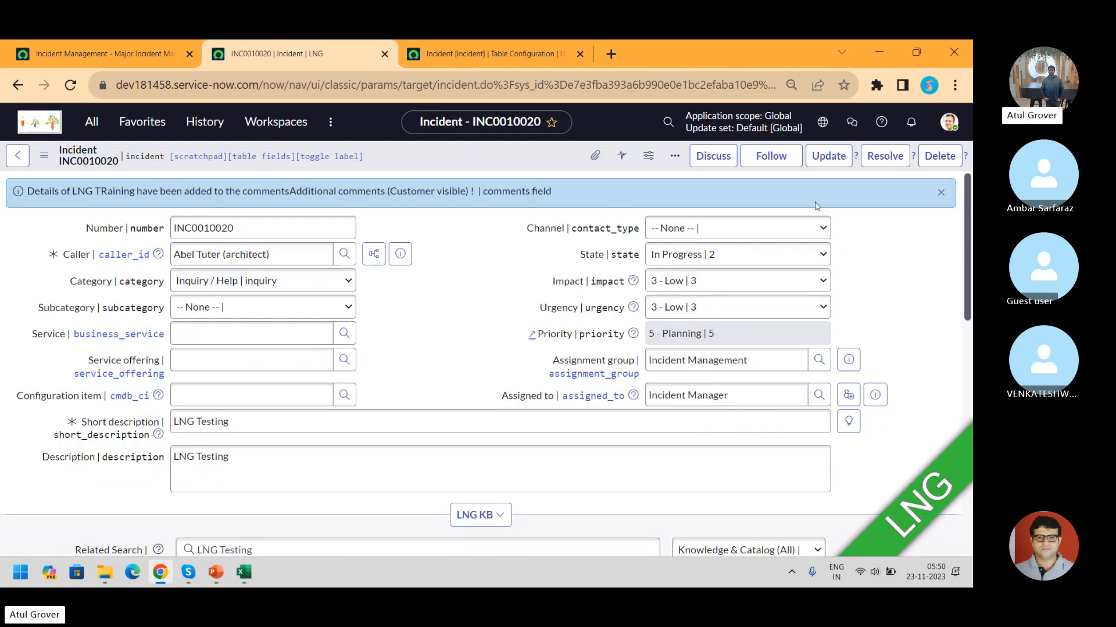
left_click_drag(968, 204, 967, 405)
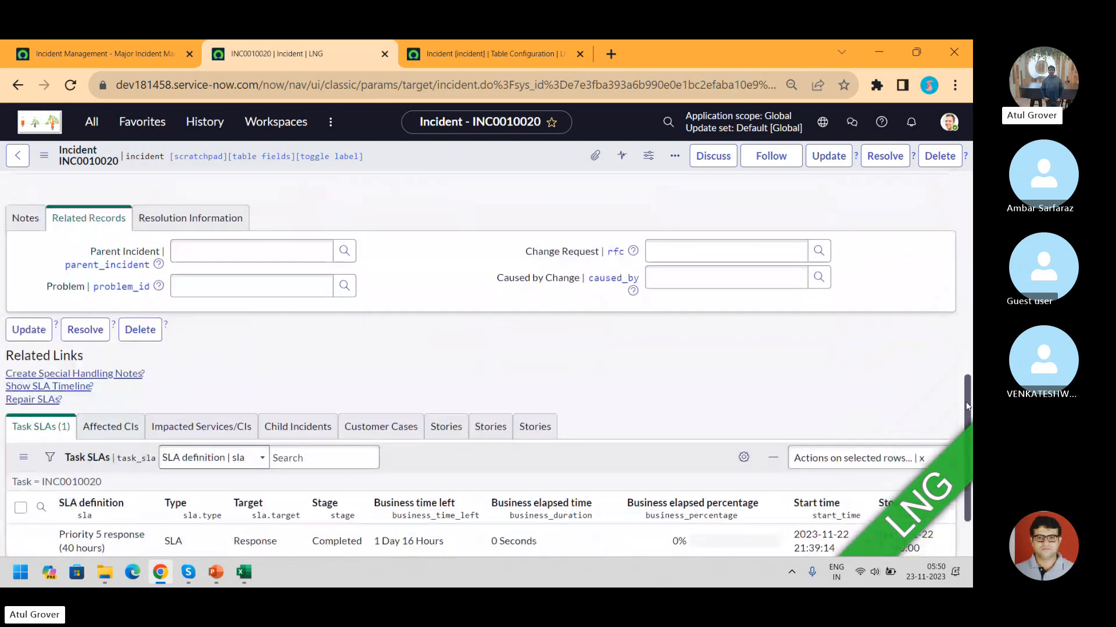
left_click(25, 219)
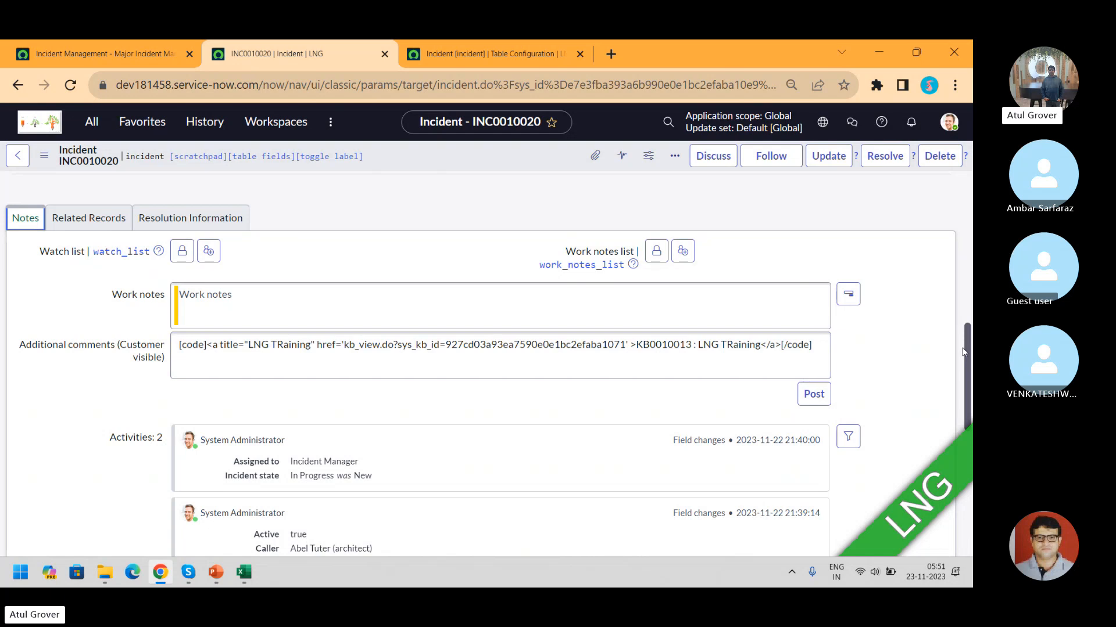
Step: Save the incident with the attached article comment, check its activity notes and expand the LNG KB results
left_click_drag(967, 369, 961, 216)
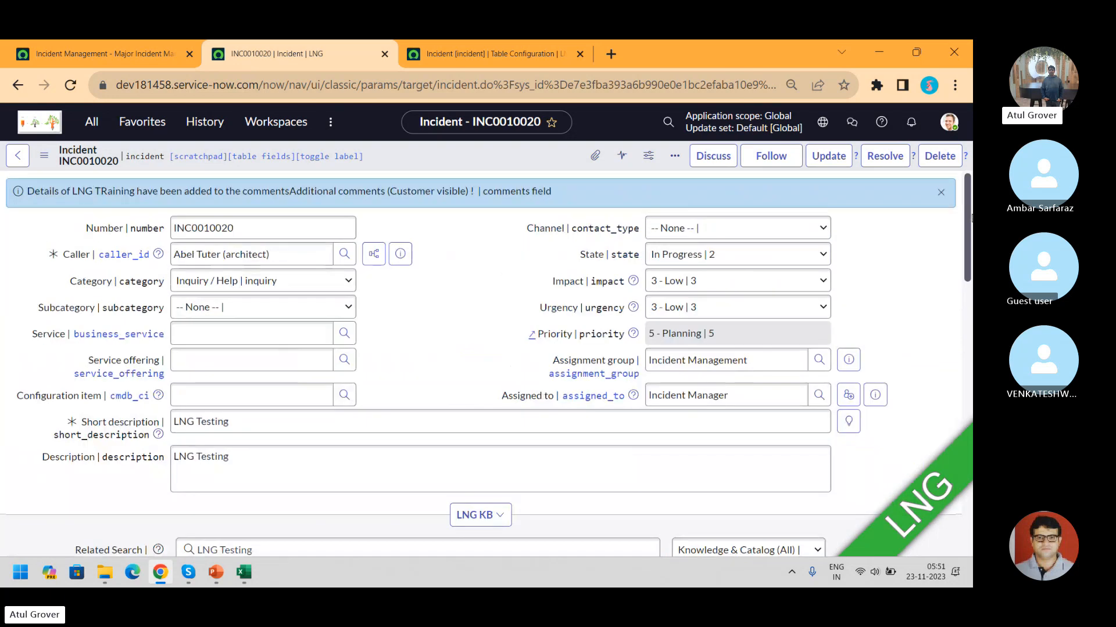
right_click(528, 165)
left_click(541, 173)
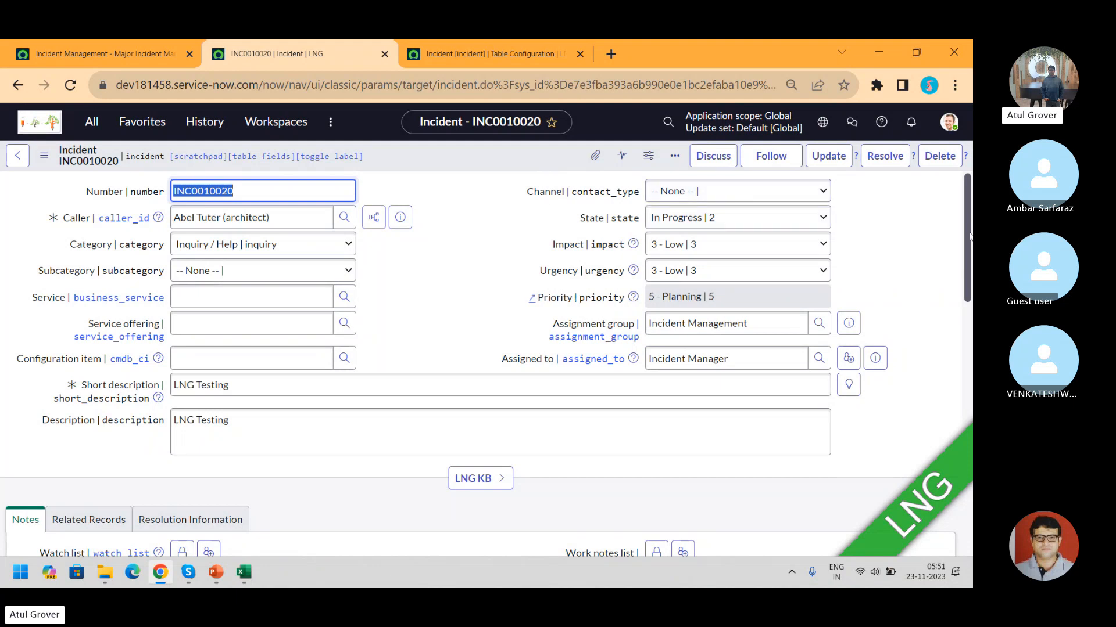
scroll(969, 235, "down", 5)
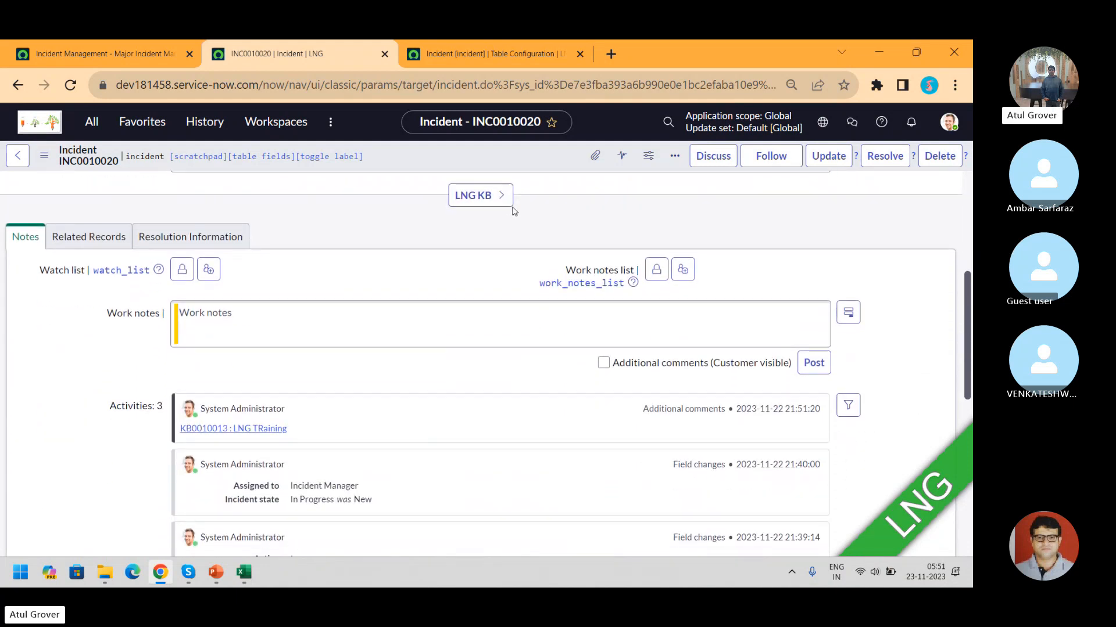
left_click(506, 202)
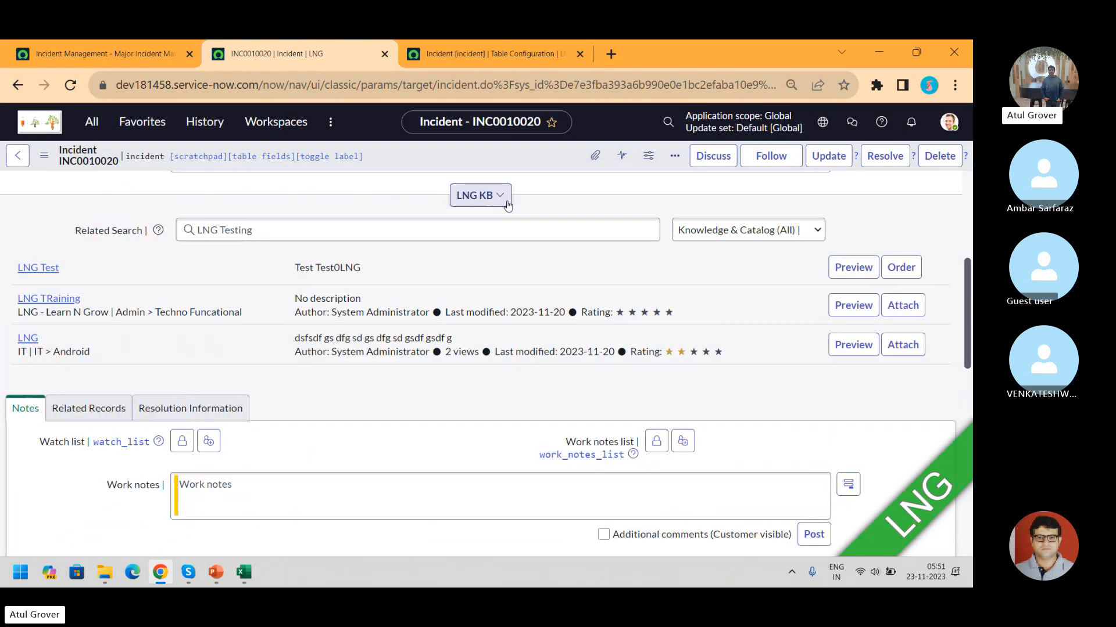
Step: Switch to the ITSM_Master PowerPoint presentation to review Deflection on the state flow slide, and return to the incident in Chrome
key("alt+Tab")
key("alt+Tab")
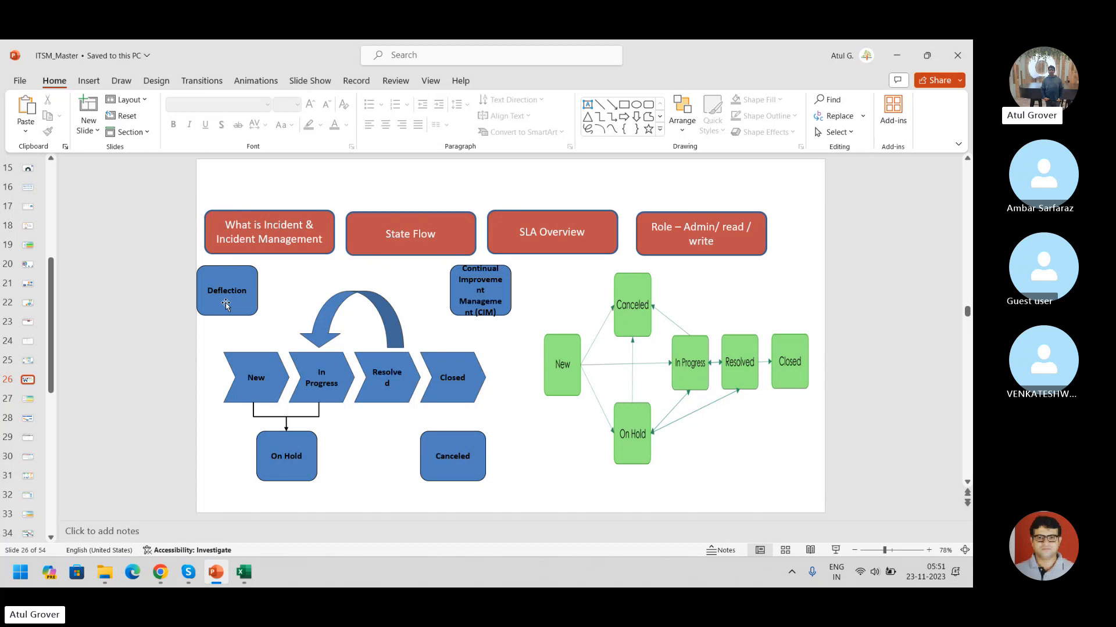
key("alt+Tab")
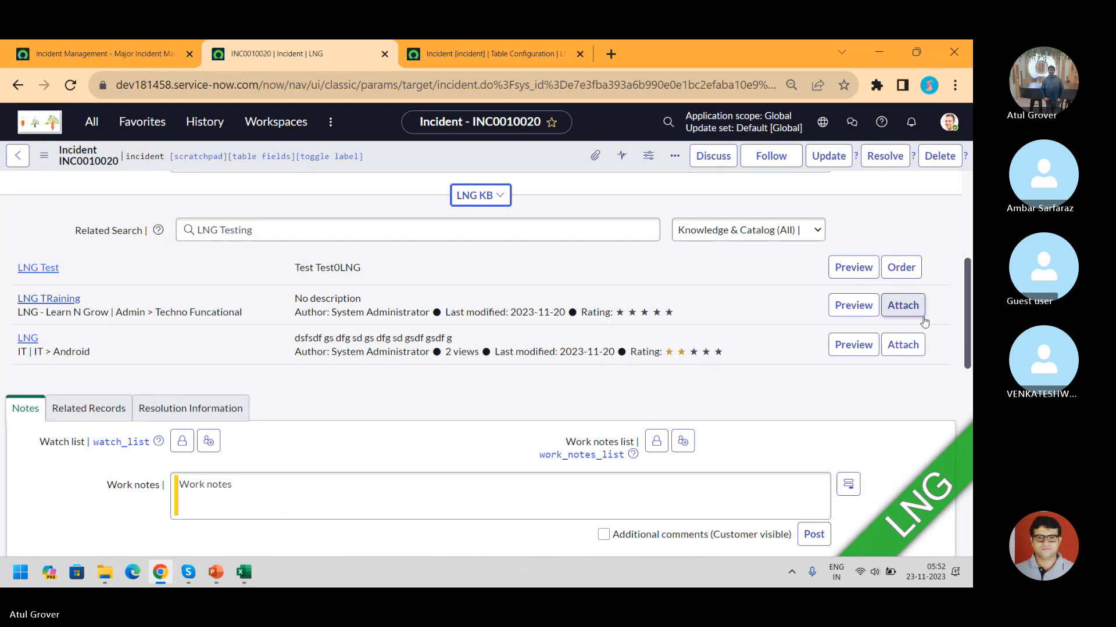
Step: View the available State choices on the incident and leave the list without choosing one
scroll(969, 318, "up", 5)
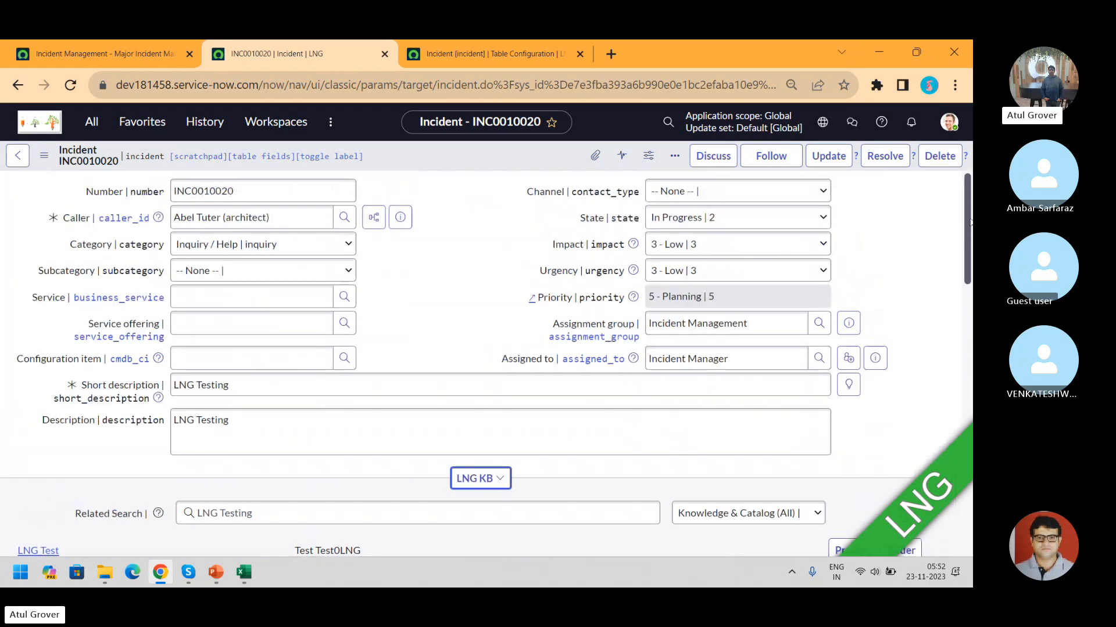
left_click(796, 219)
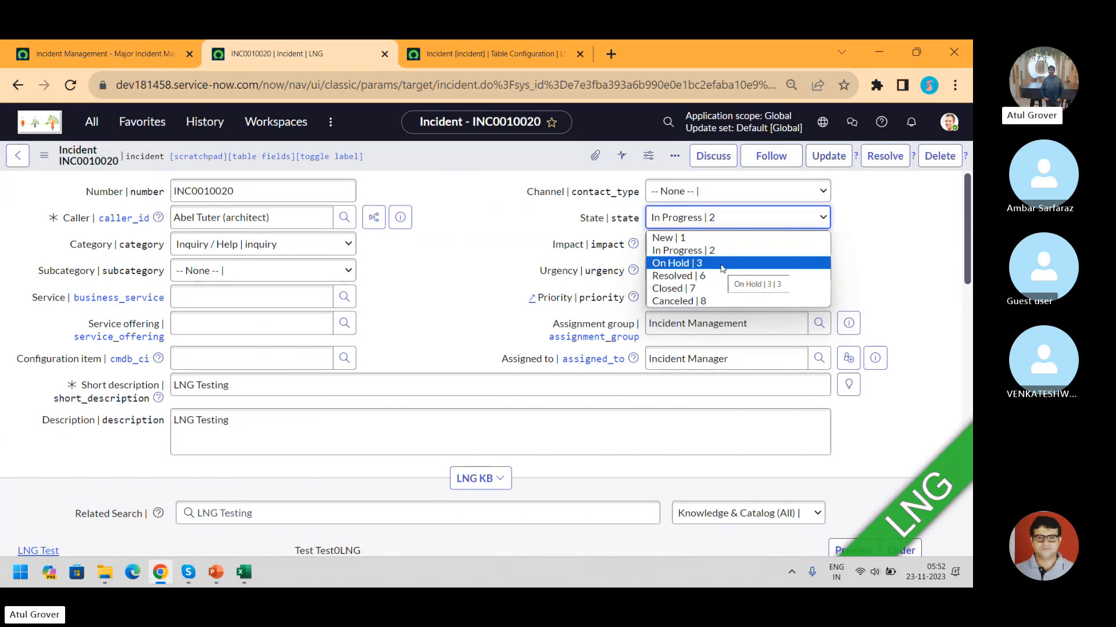
left_click(553, 159)
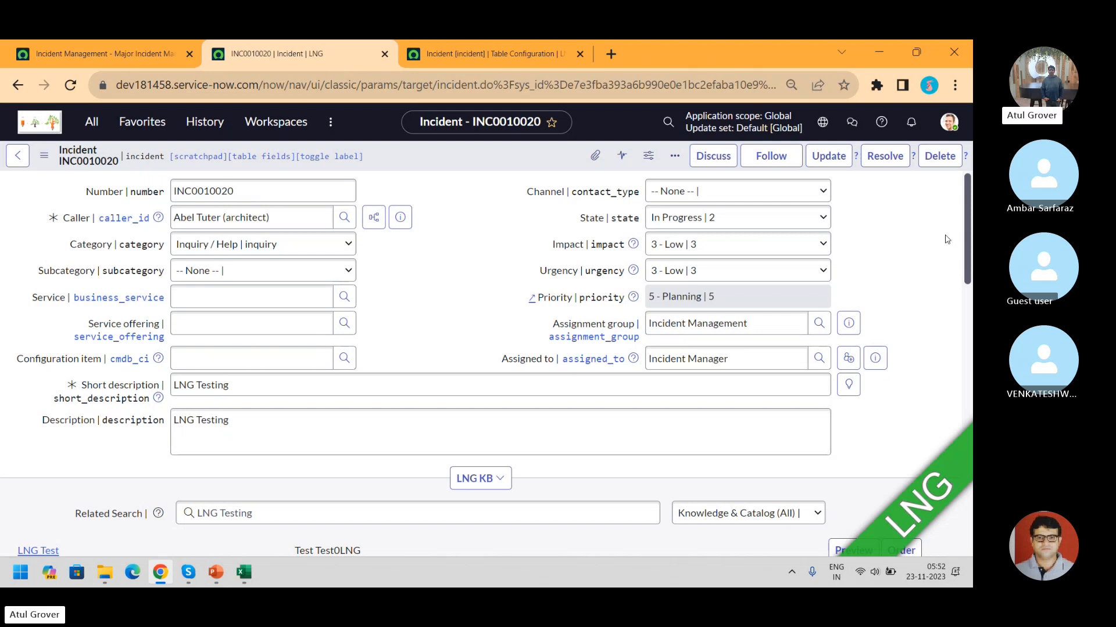
Step: Review the incident lifecycle on slide 25 of the ITSM_Master PowerPoint presentation and return to the incident in Chrome
key("alt+Tab")
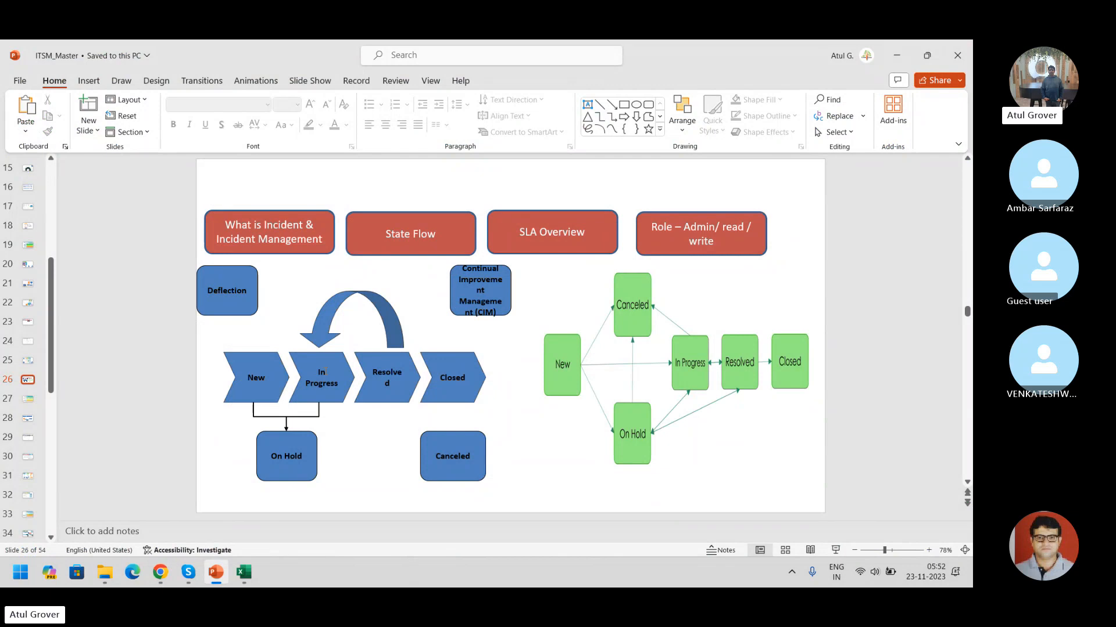
scroll(325, 370, "up", 1)
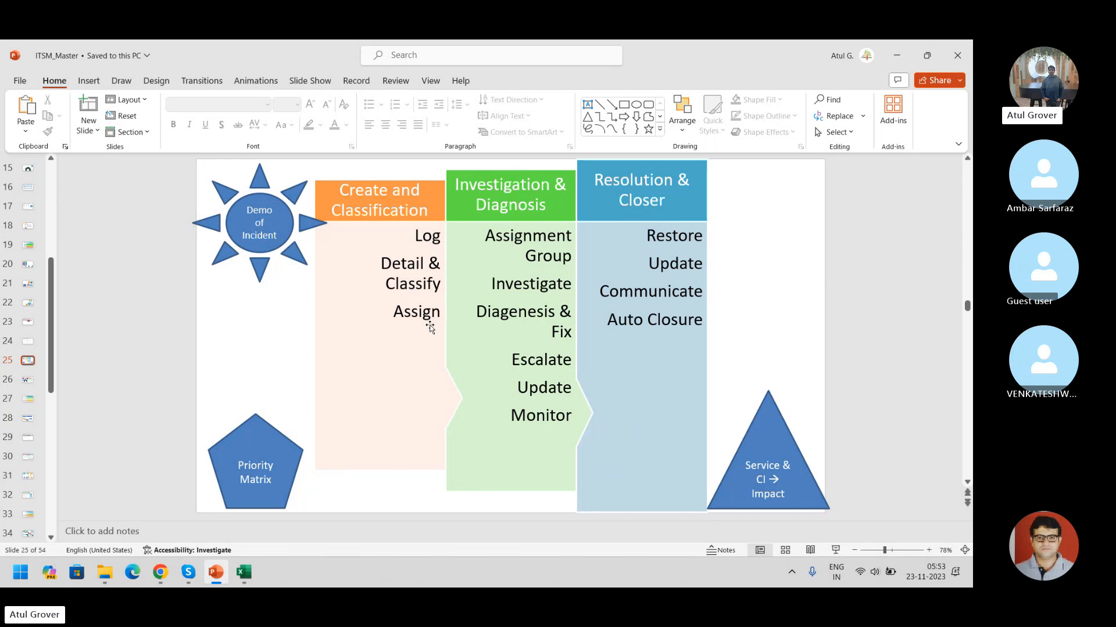
key("alt+Tab")
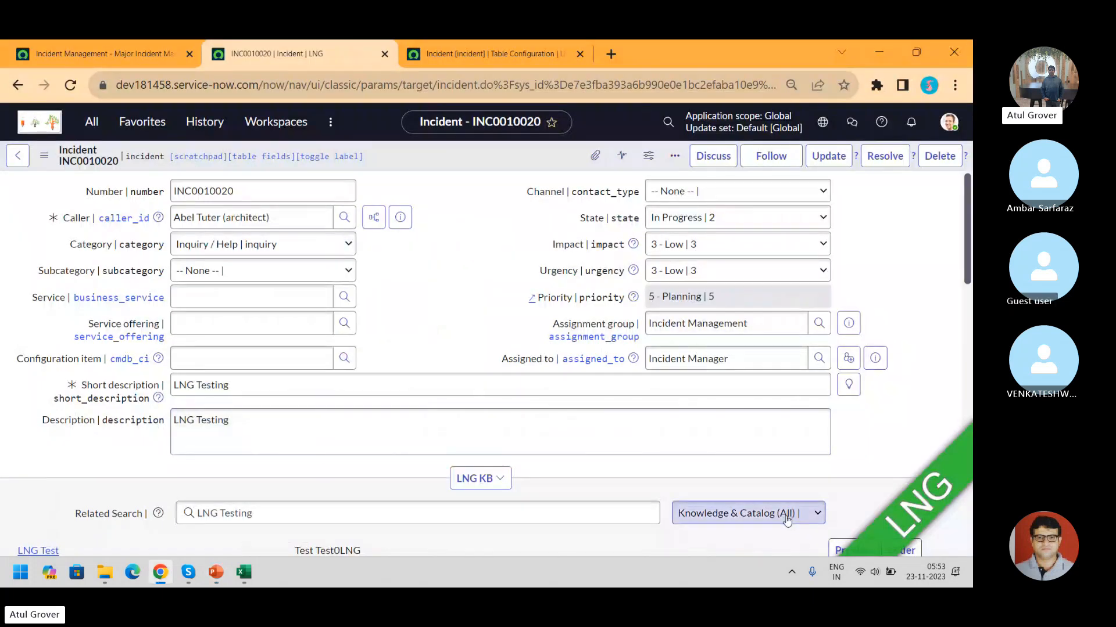
Step: Restrict the incident's related search for LNG Testing to Resolved Incidents and view the results
left_click(788, 514)
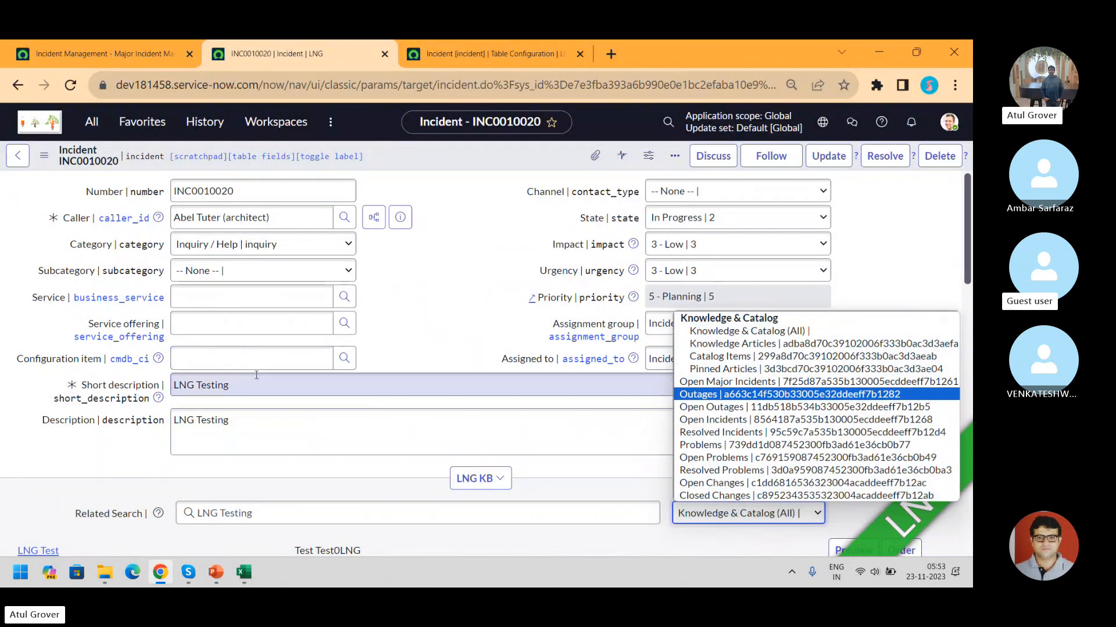
left_click(722, 432)
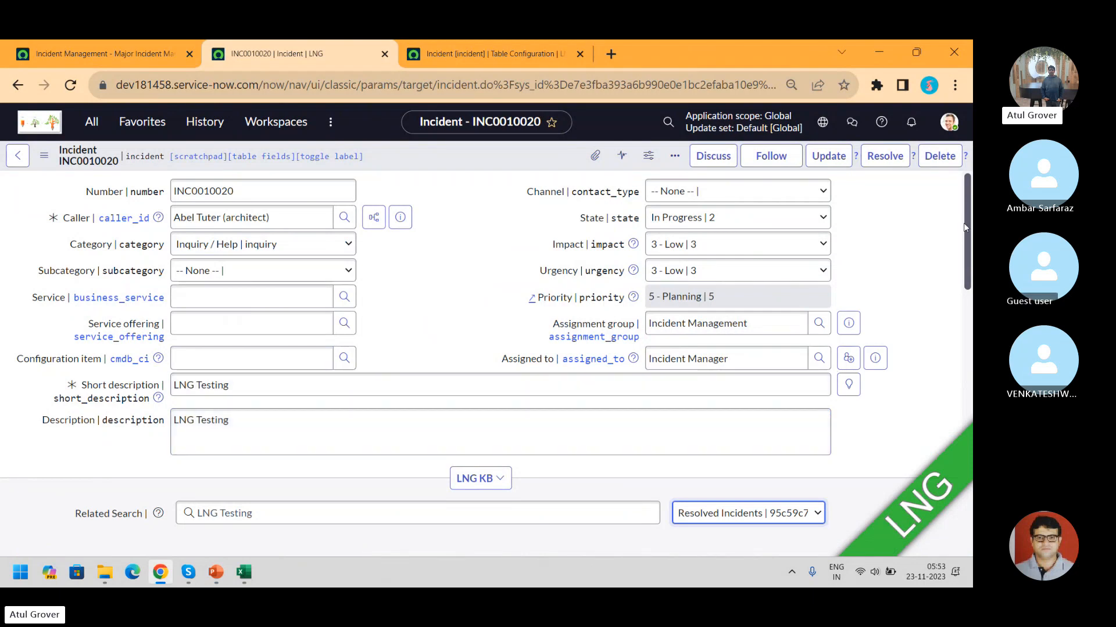
left_click_drag(964, 227, 969, 323)
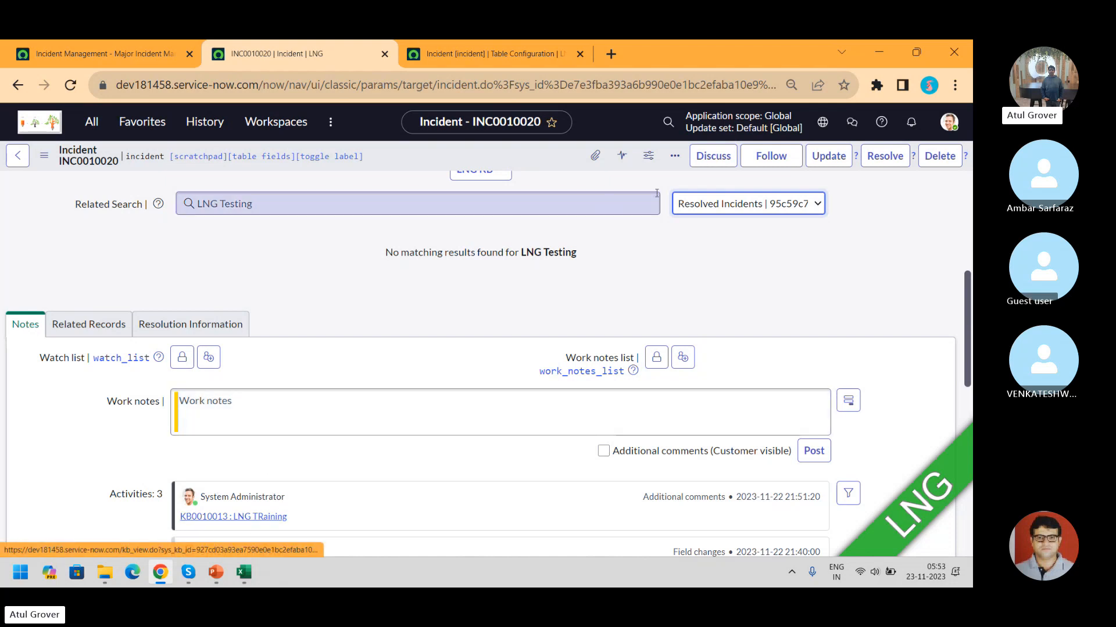
Step: Open the Service Portal at dev181458.service-now.com/sp in a new browser tab
left_click(611, 52)
type("de")
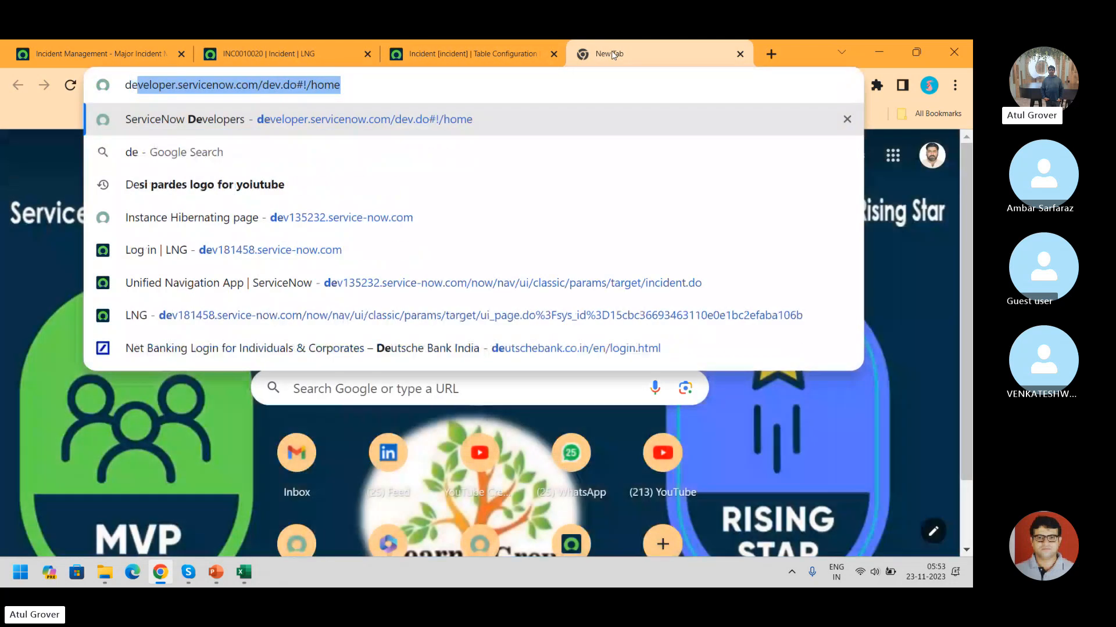
type("v181458.service-now.com/sp")
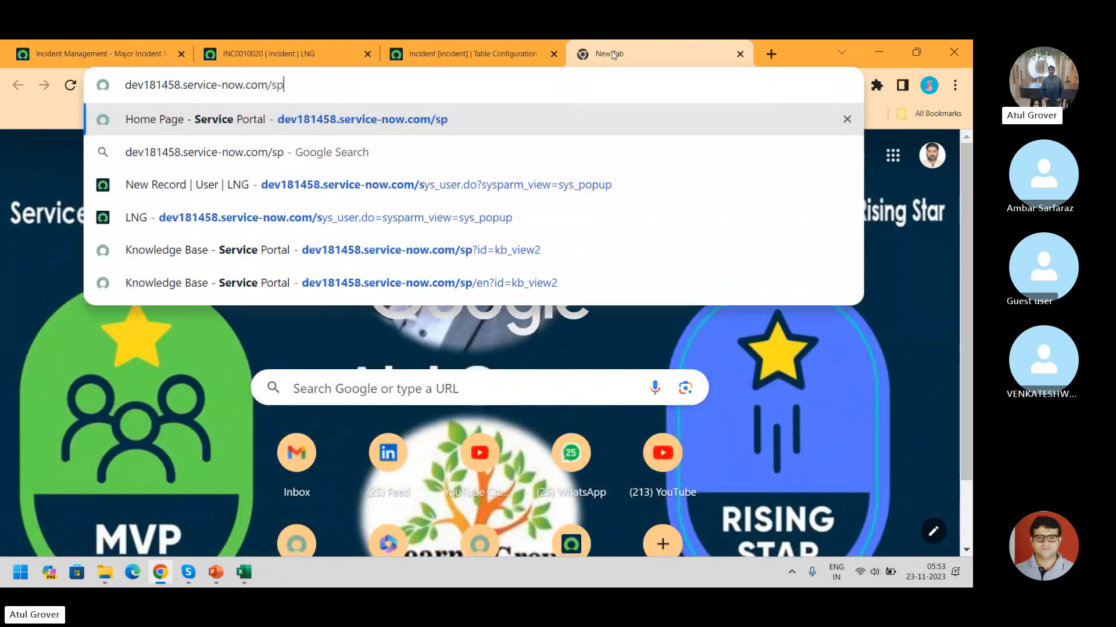
key("Return")
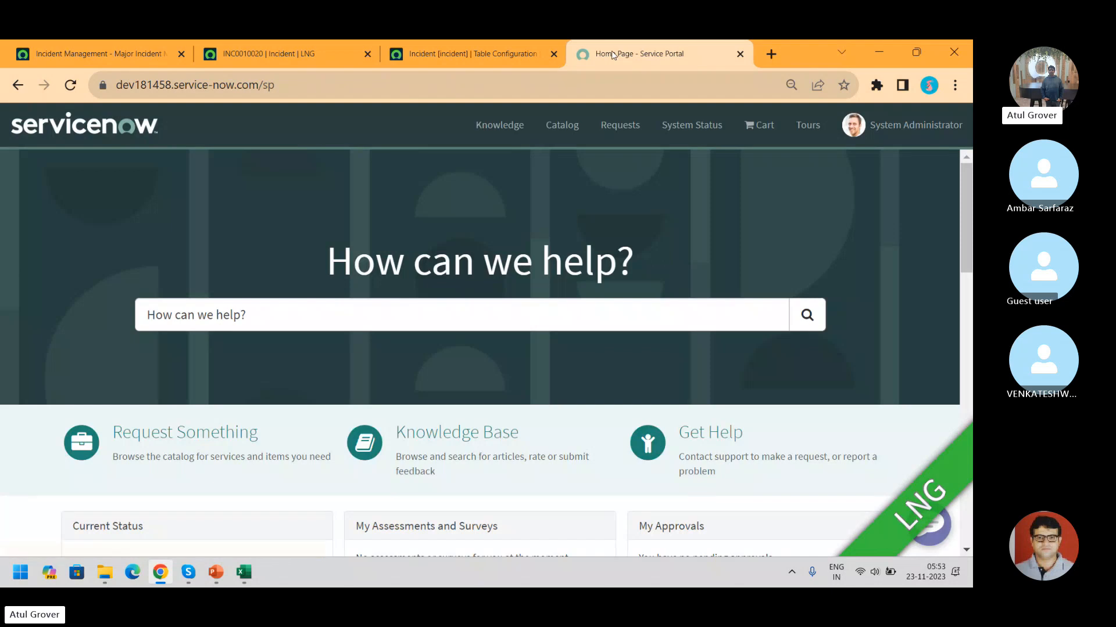
Step: Open the LNG Testing request from the portal's requests, review its activity and open the attached LNG TRaining article
left_click(637, 131)
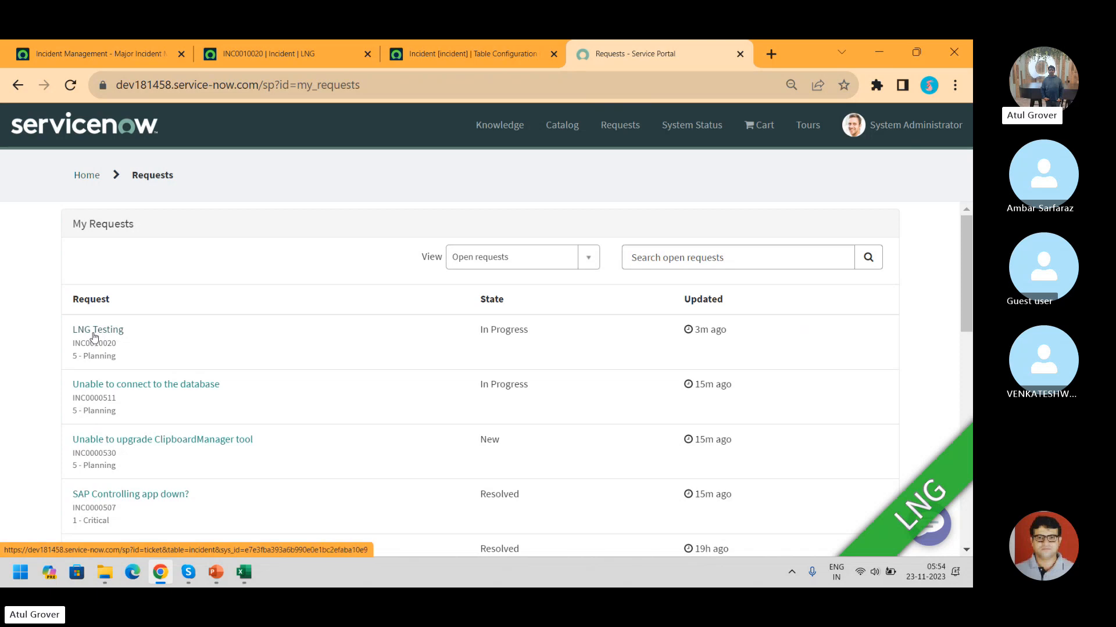
left_click(94, 337)
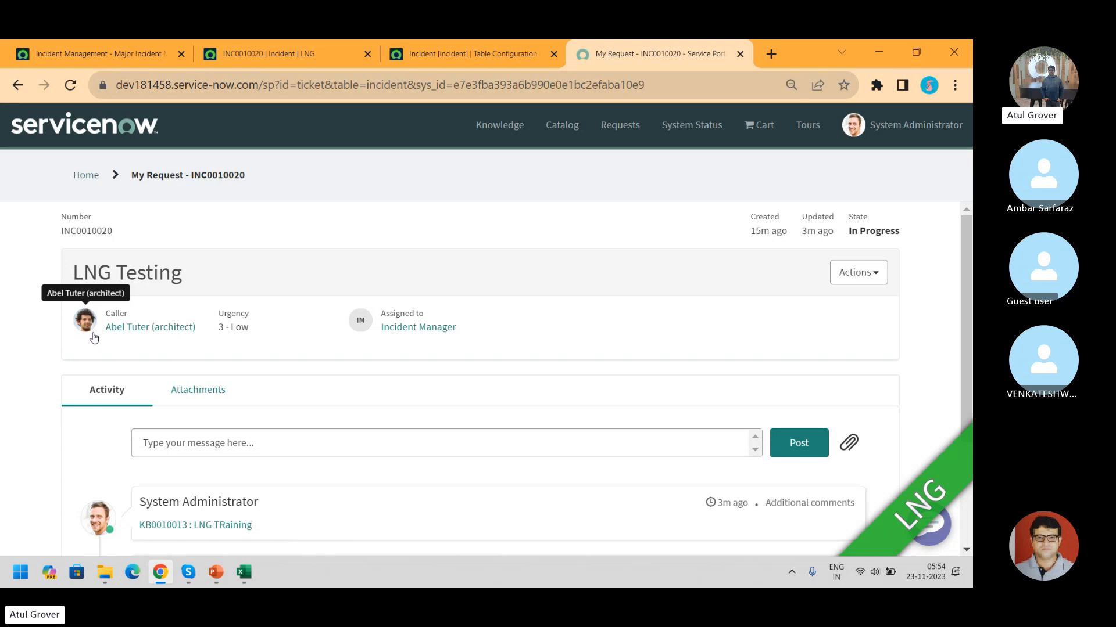
left_click_drag(967, 230, 970, 317)
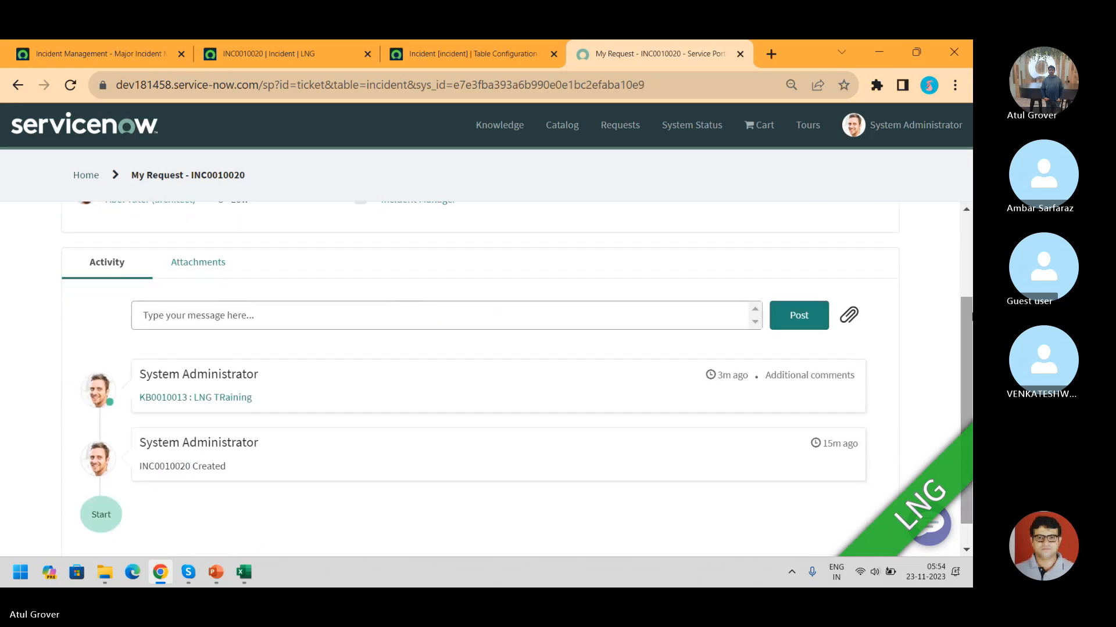
left_click(243, 399)
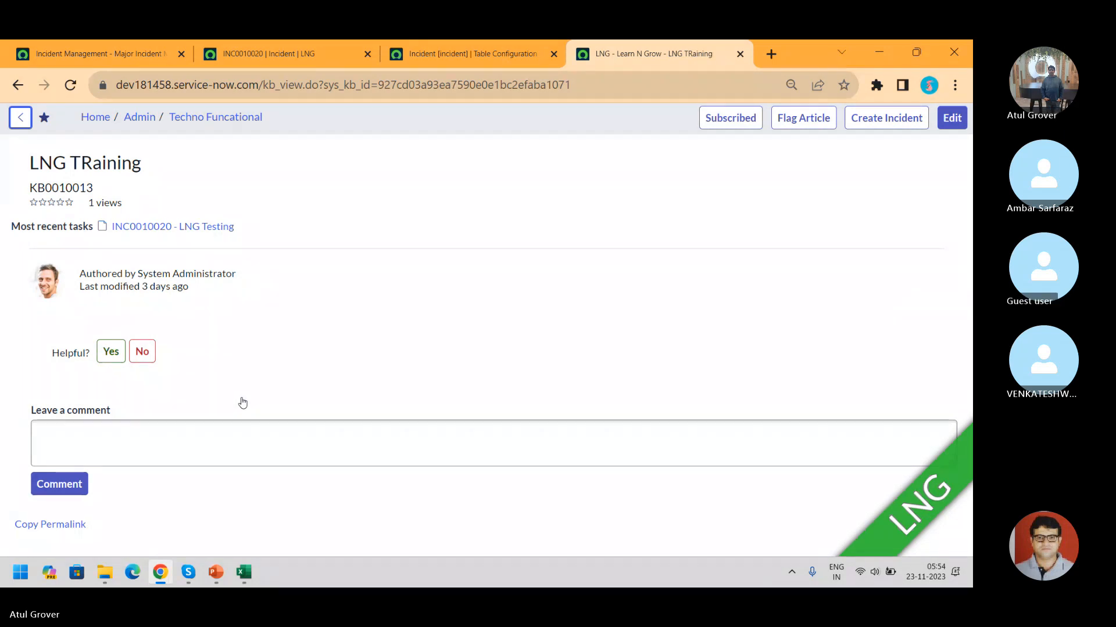
key("XF86AudioRaiseVolume")
key("XF86AudioRaiseVolume")
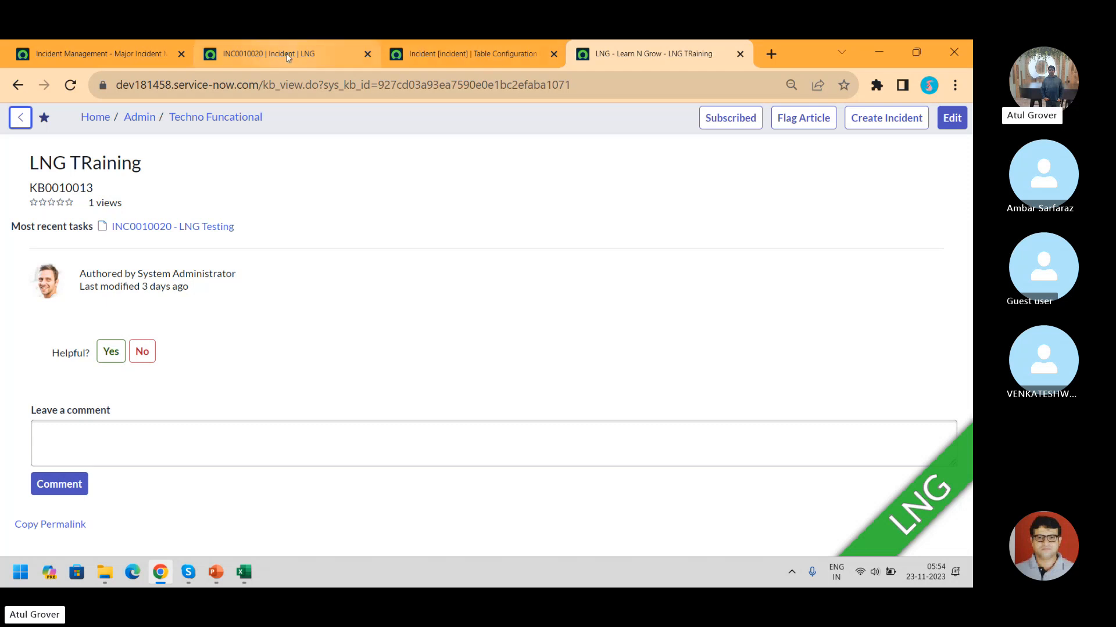
Step: Return to the incident's browser tab, set its related search source to Knowledge & Catalog (All) and attach the LNG article from IT > Android
left_click(266, 47)
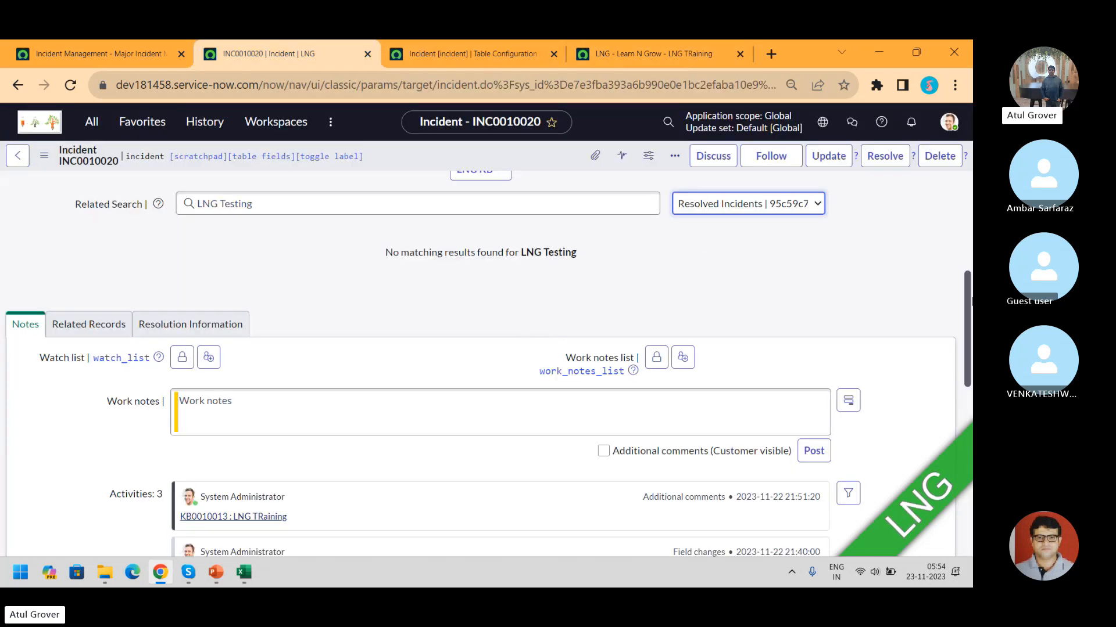
left_click(817, 204)
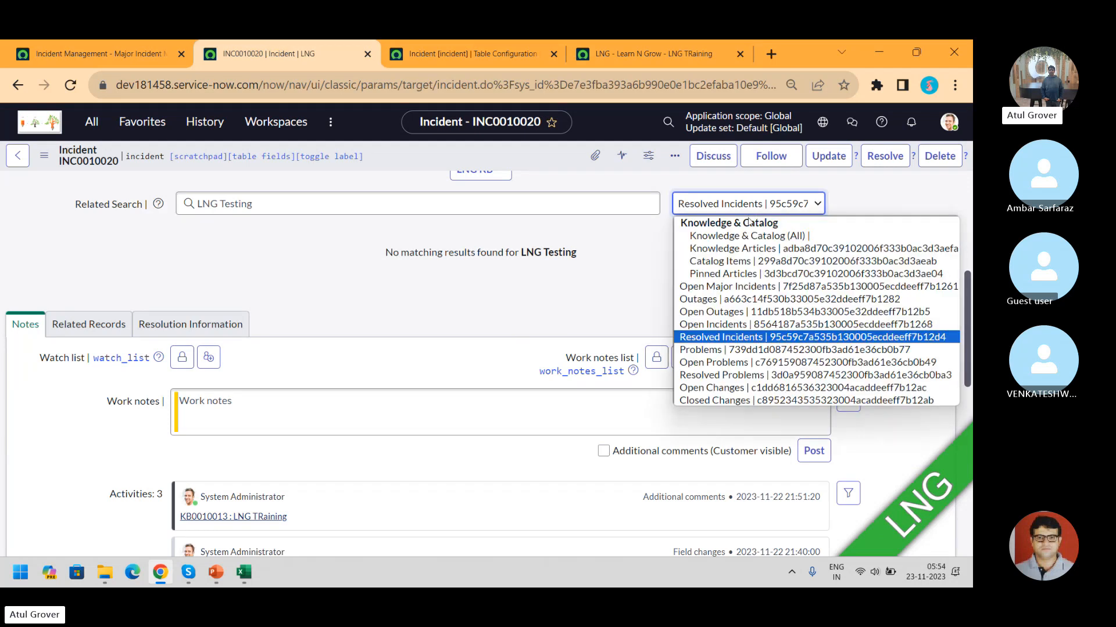
left_click(748, 238)
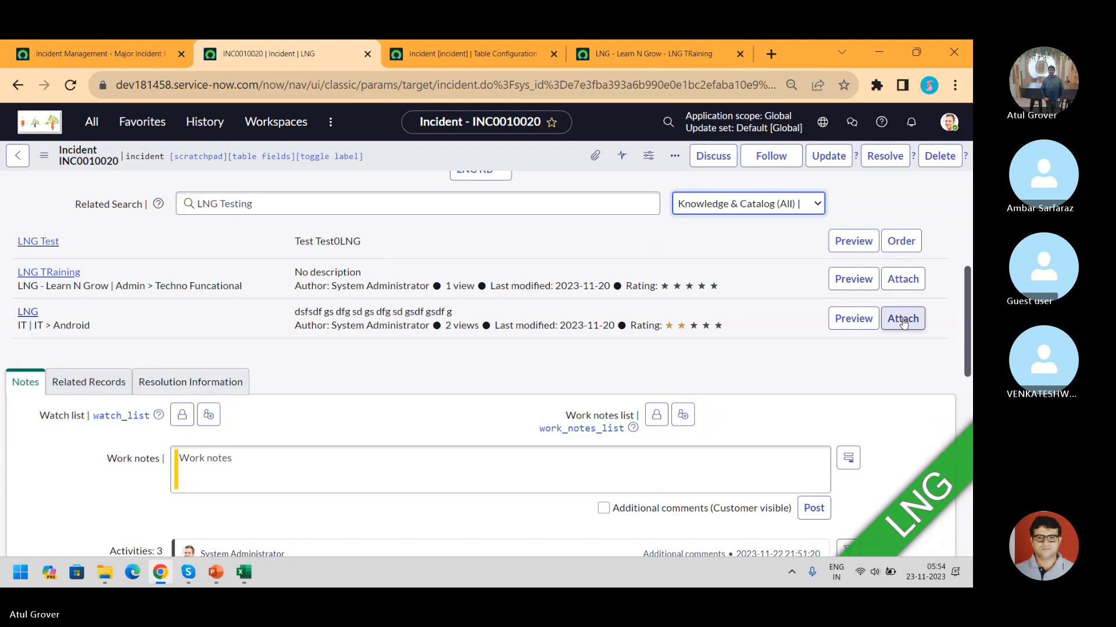
left_click(902, 319)
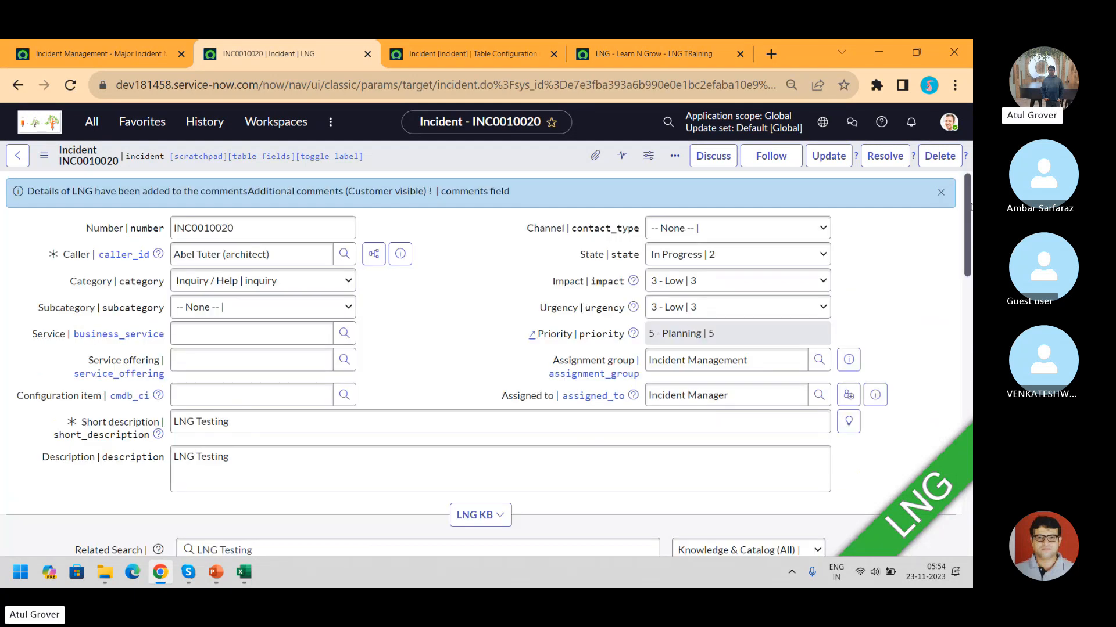
Step: Check the article link in the customer-visible comments, save the incident and view its activities
left_click_drag(969, 206, 971, 337)
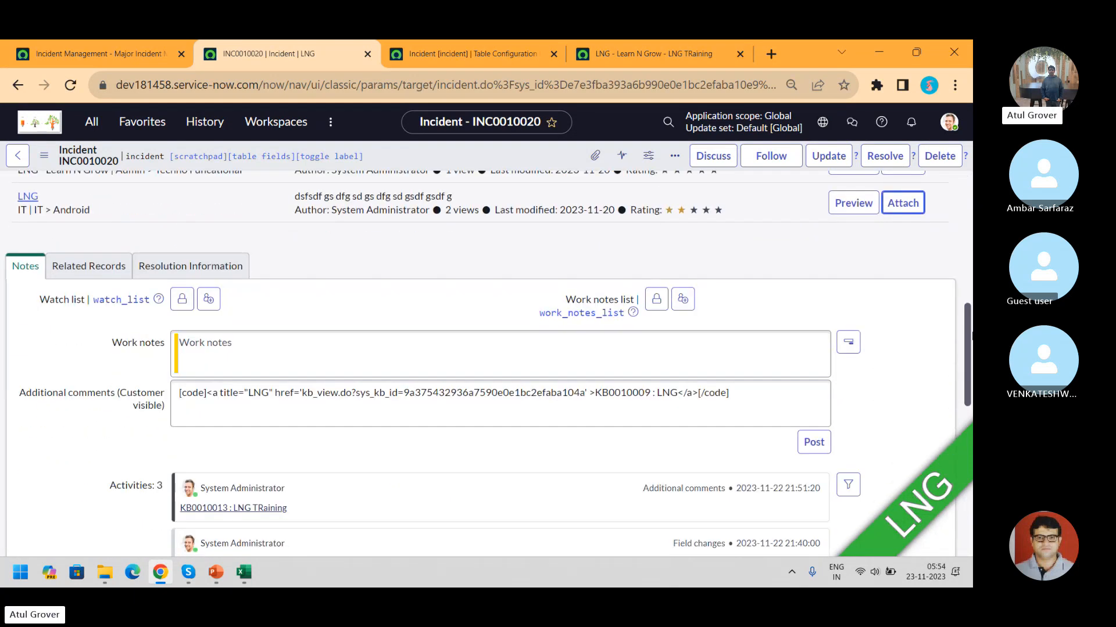
left_click_drag(733, 393, 168, 397)
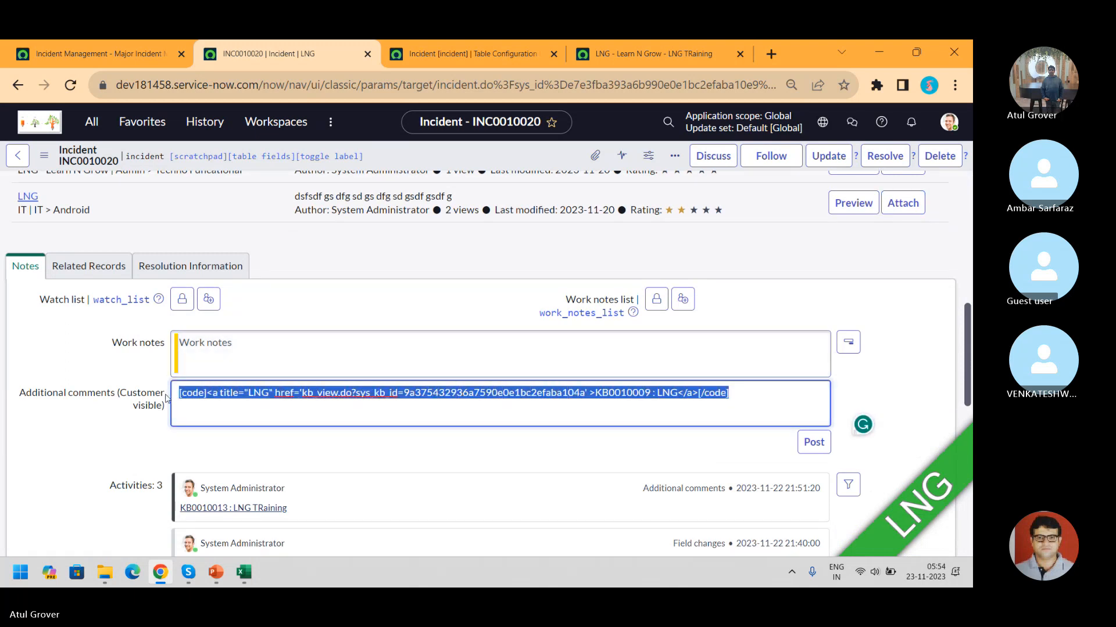
left_click(520, 151)
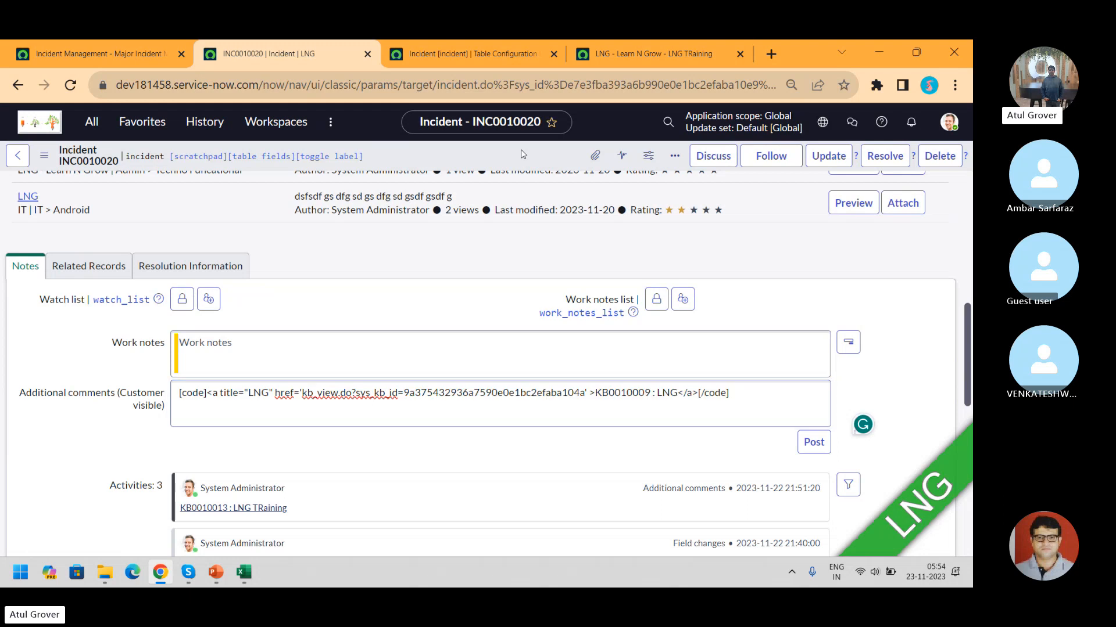
right_click(521, 150)
left_click(538, 160)
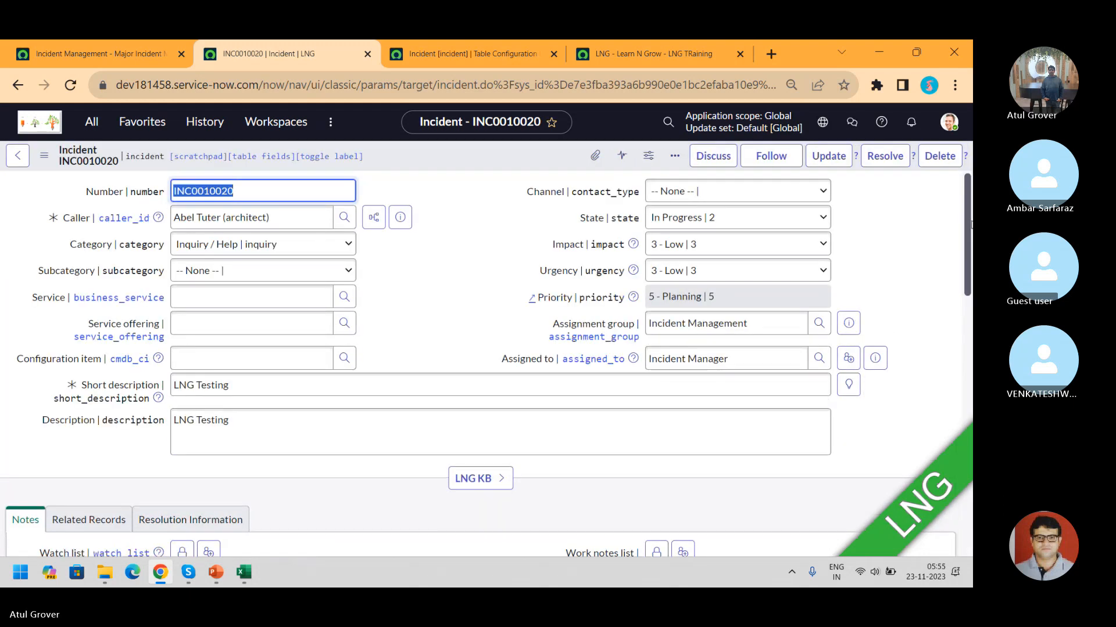
scroll(969, 224, "down", 6)
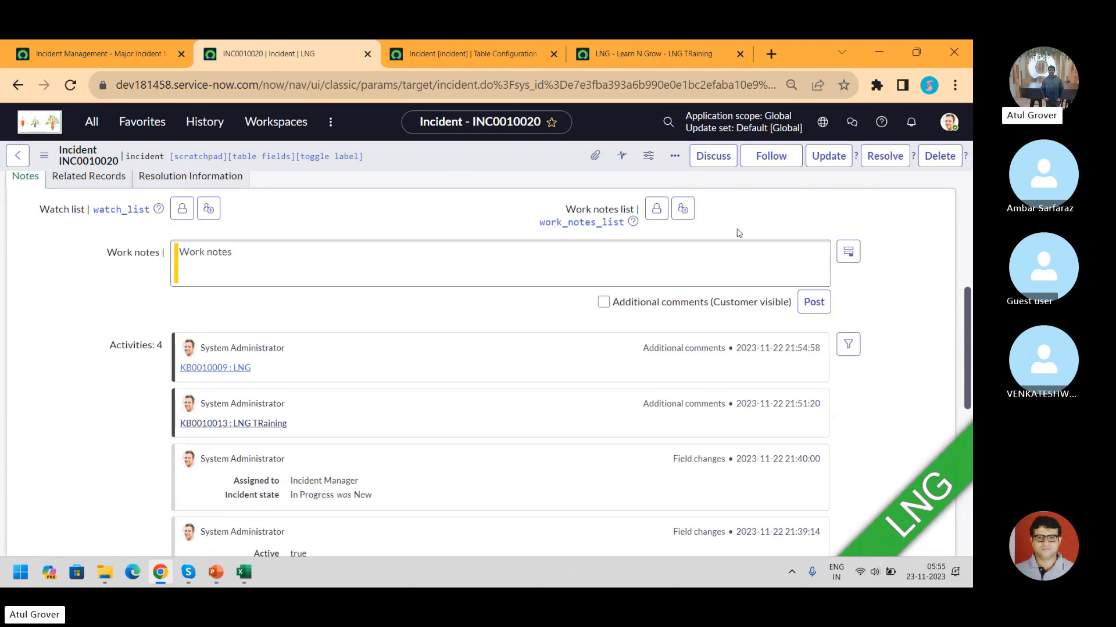
Step: Go back to the LNG Testing request in the Service Portal, then review the activities and main fields on the incident form
left_click(652, 50)
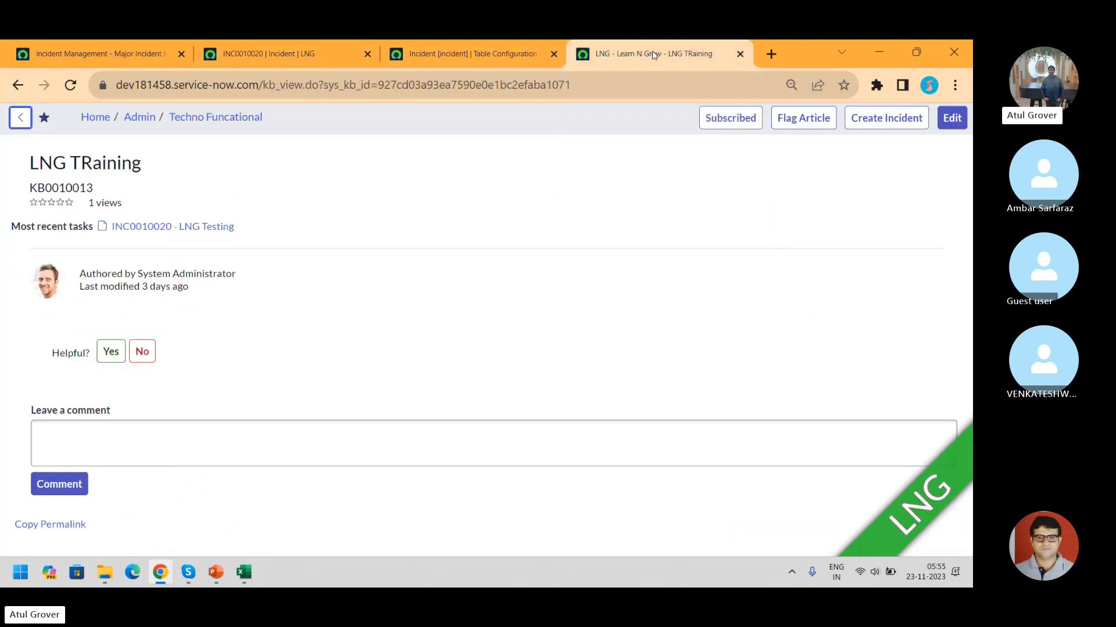
left_click(18, 85)
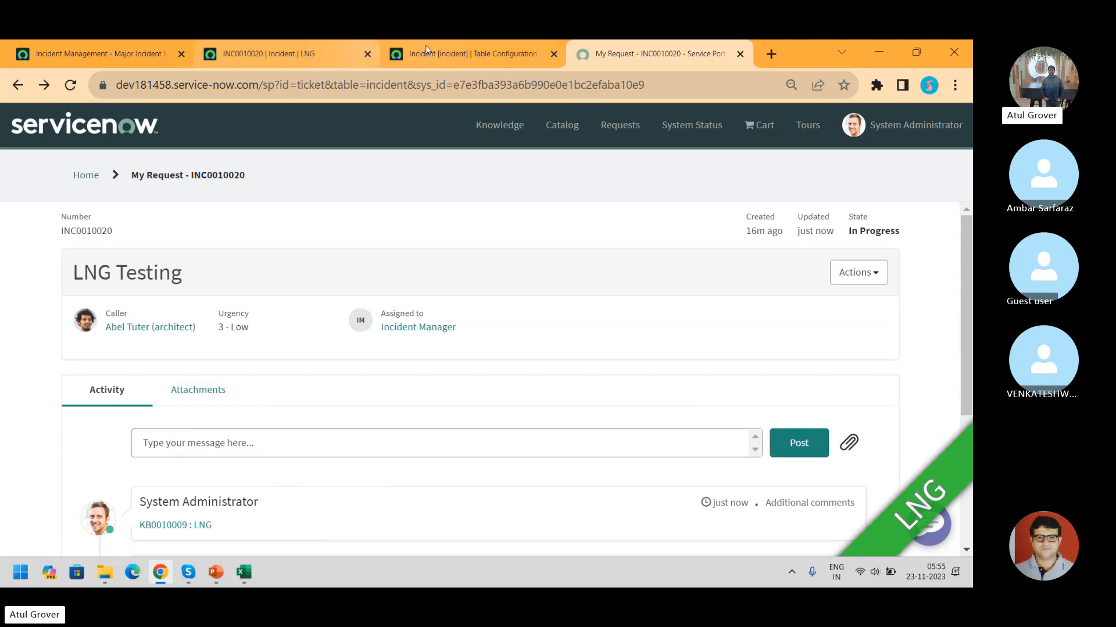
left_click(280, 52)
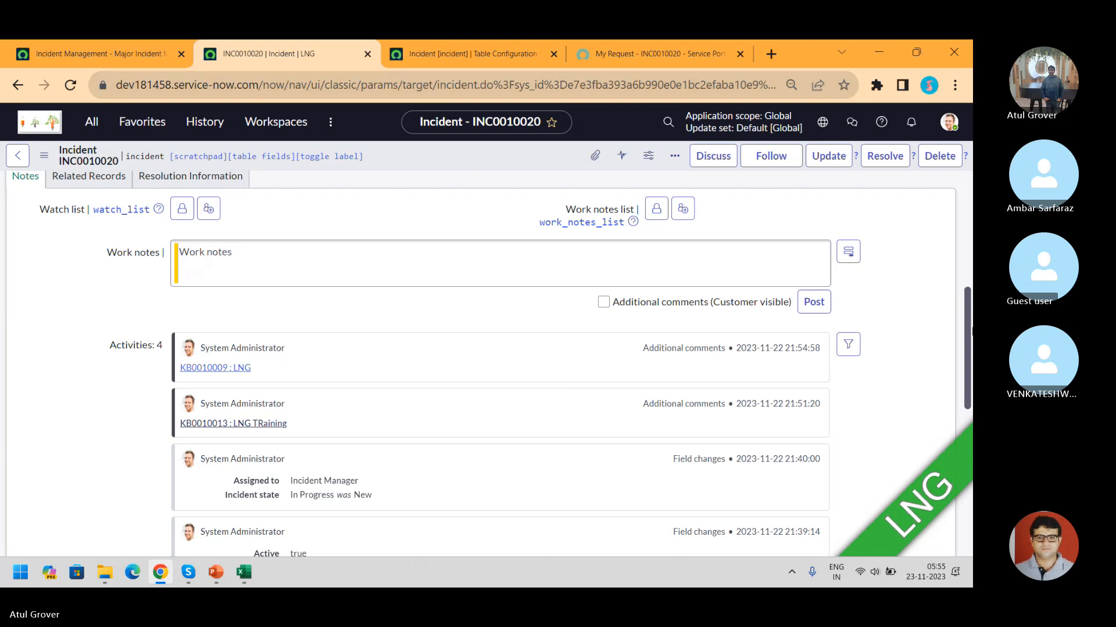
mouse_move(966, 355)
left_mouse_down()
mouse_move(968, 286)
mouse_move(964, 372)
left_mouse_up()
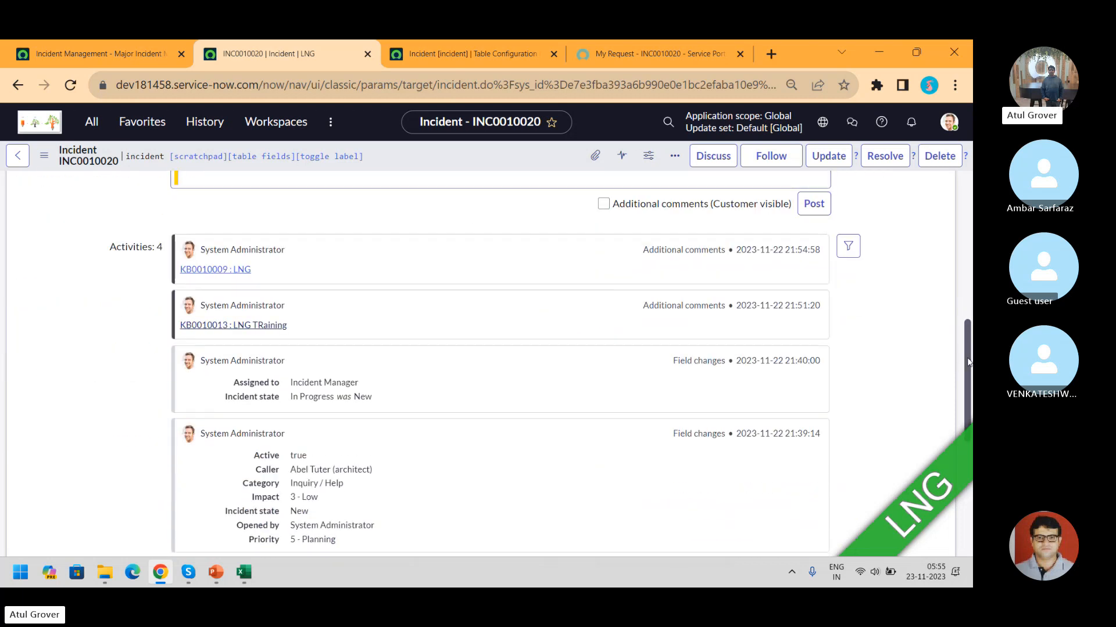
left_click_drag(967, 362, 969, 191)
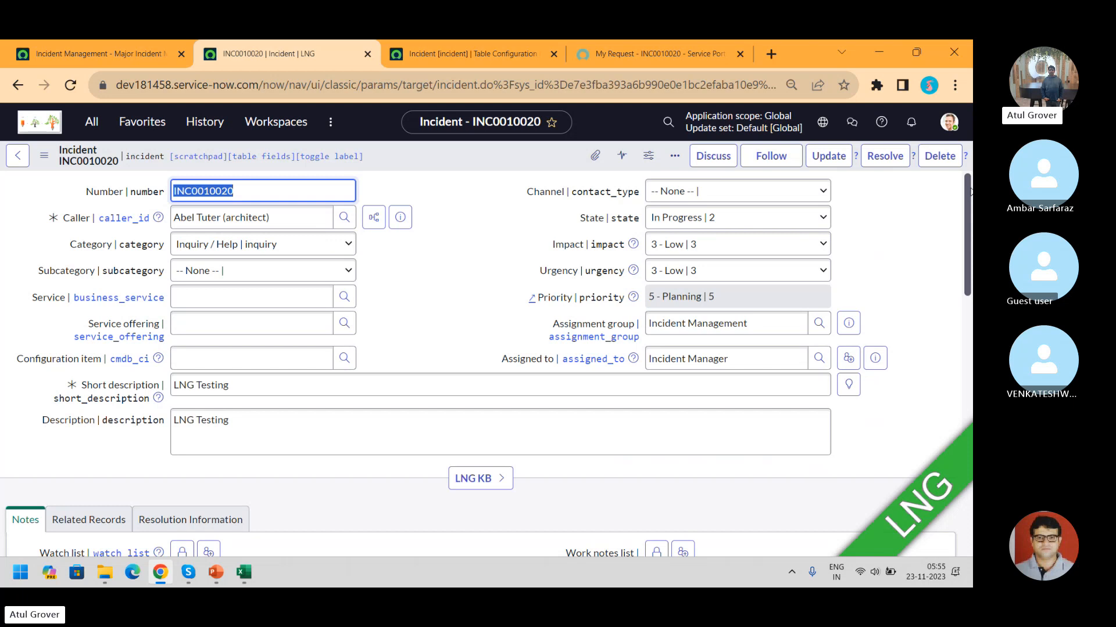
Step: Consult the incident lifecycle slide in PowerPoint, return to the incident in Chrome and clear its assignment group
key("alt+Tab")
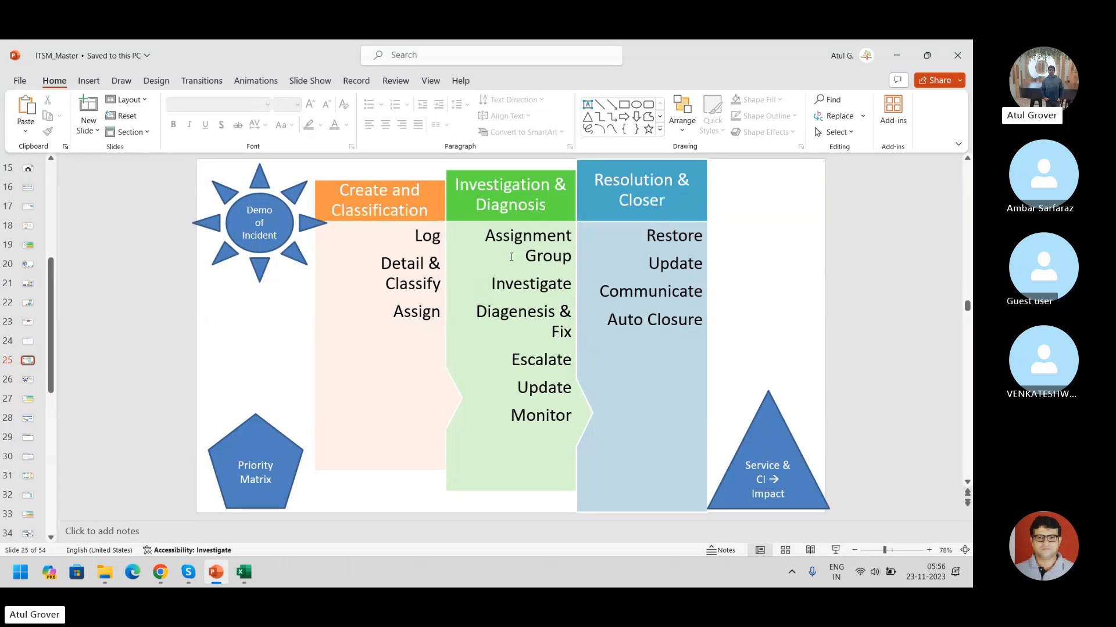
key("alt+Tab")
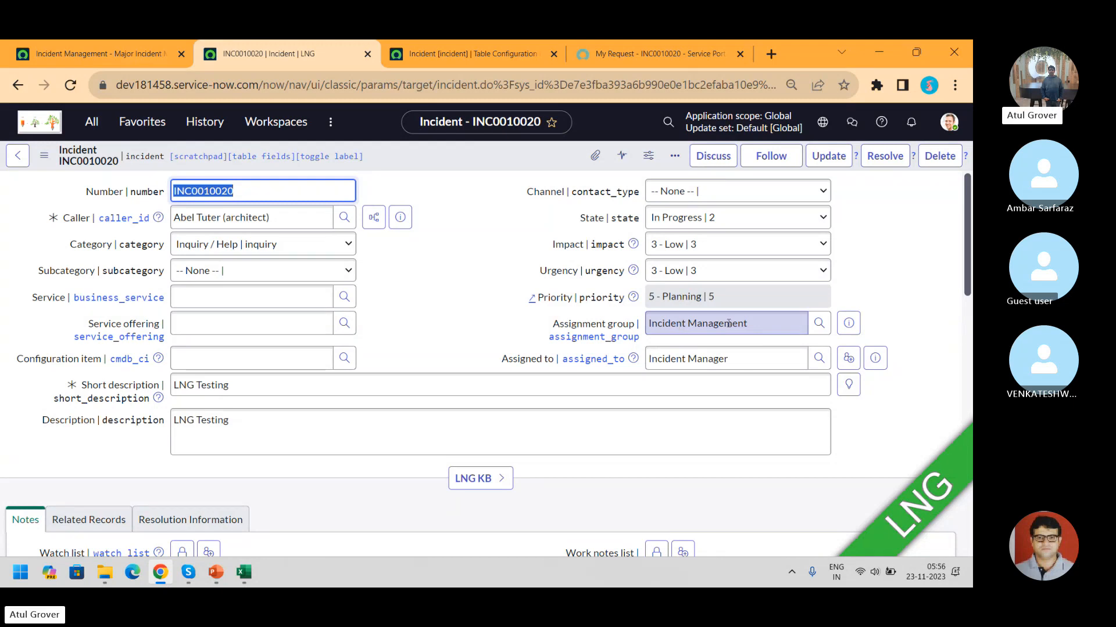
left_click_drag(770, 323, 547, 338)
key("BackSpace")
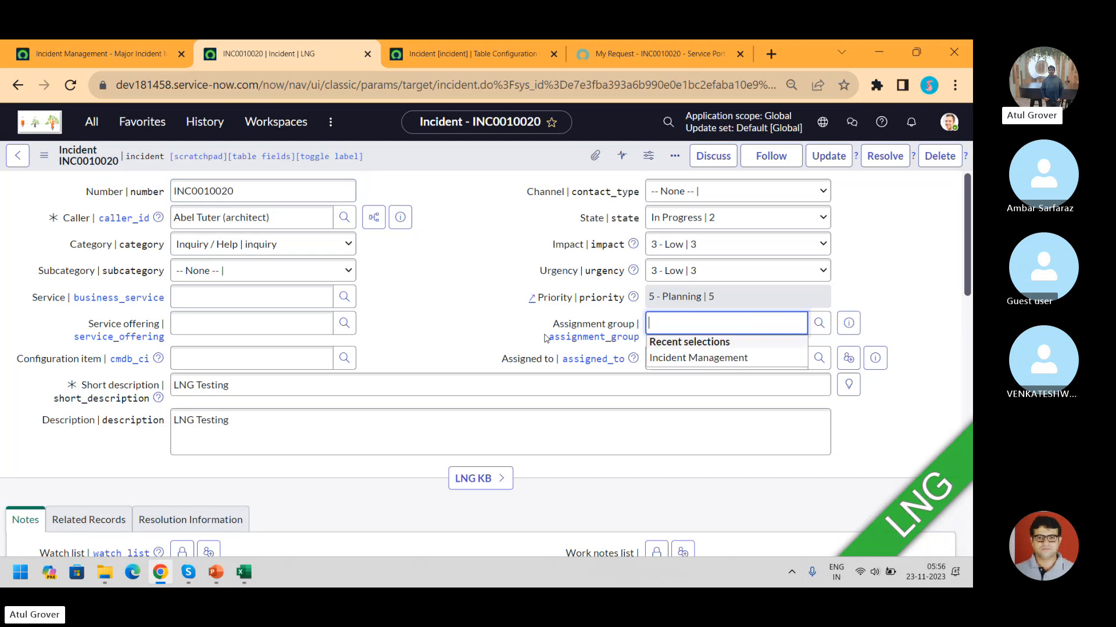
left_click(426, 324)
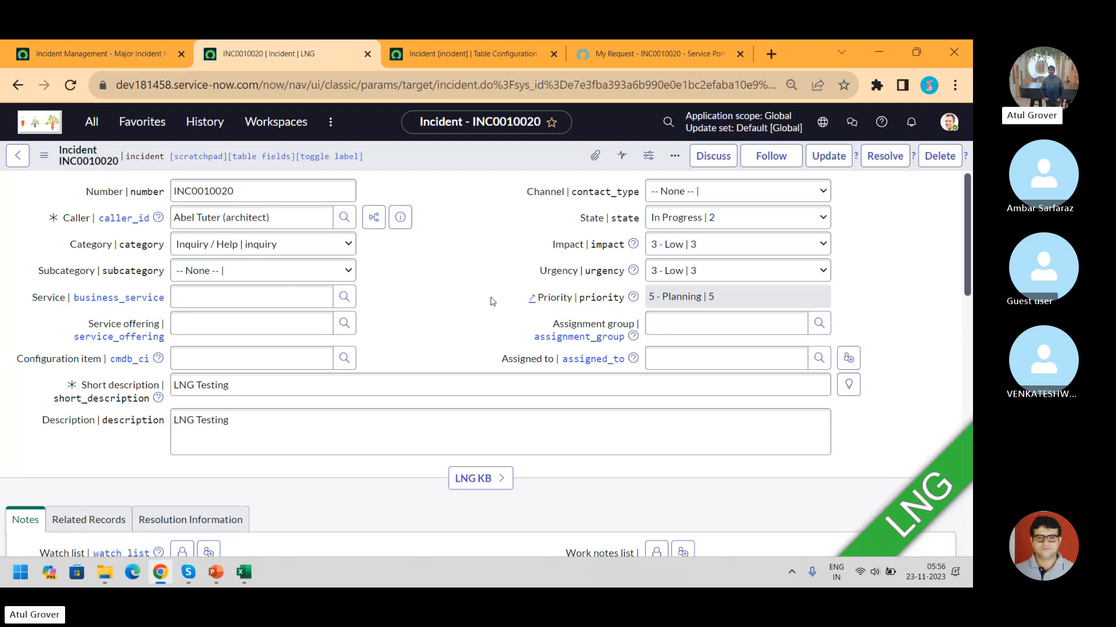
left_click(702, 324)
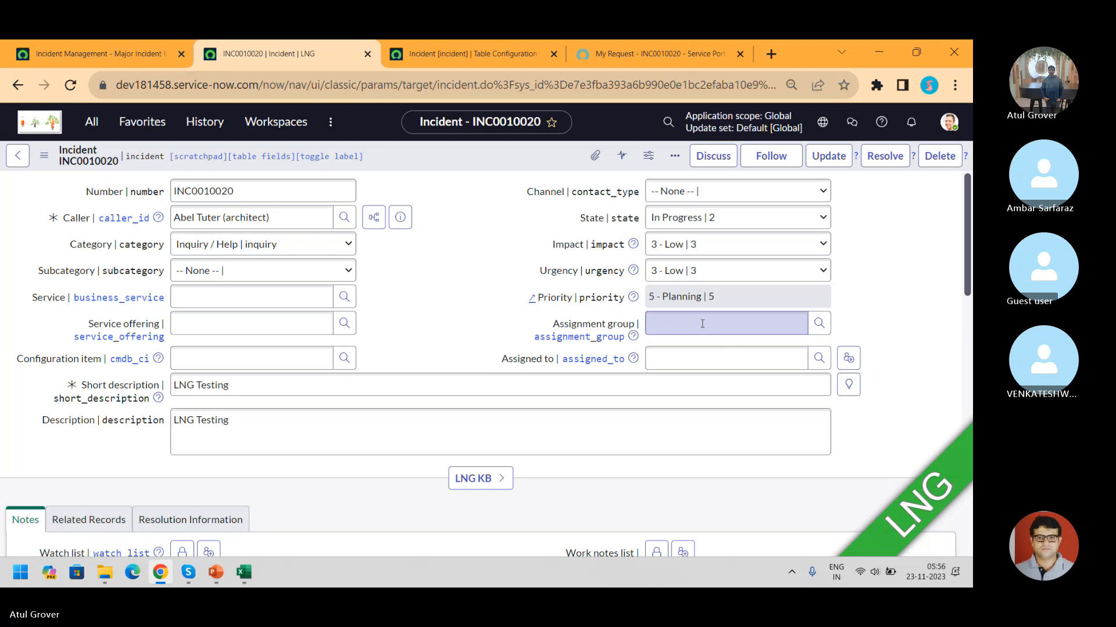
key("alt+Tab")
key("alt+Tab")
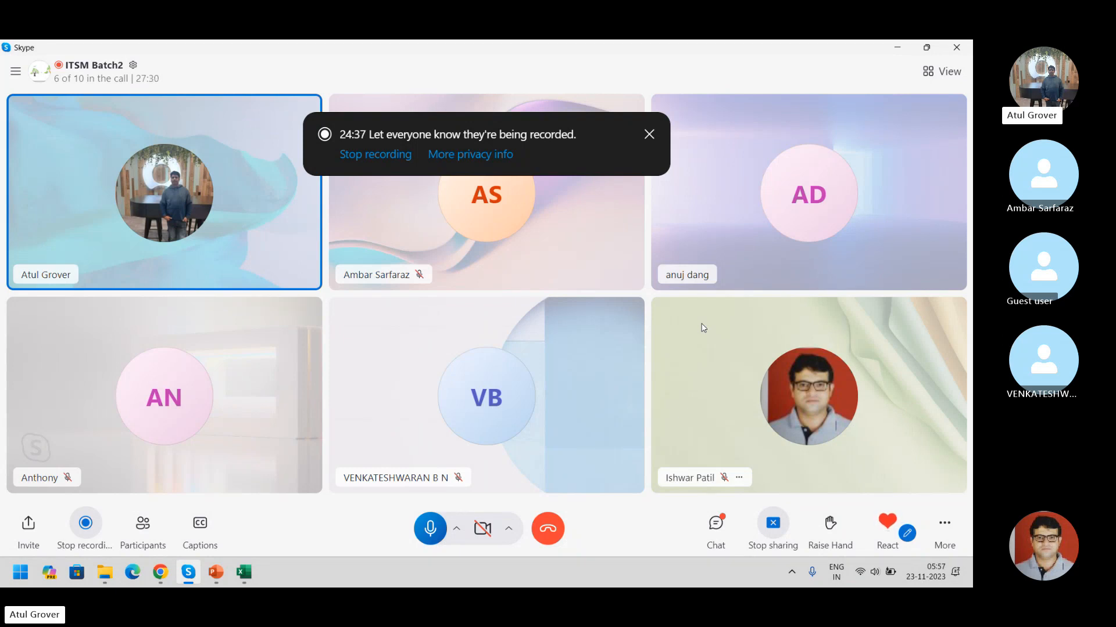
key("alt+Tab")
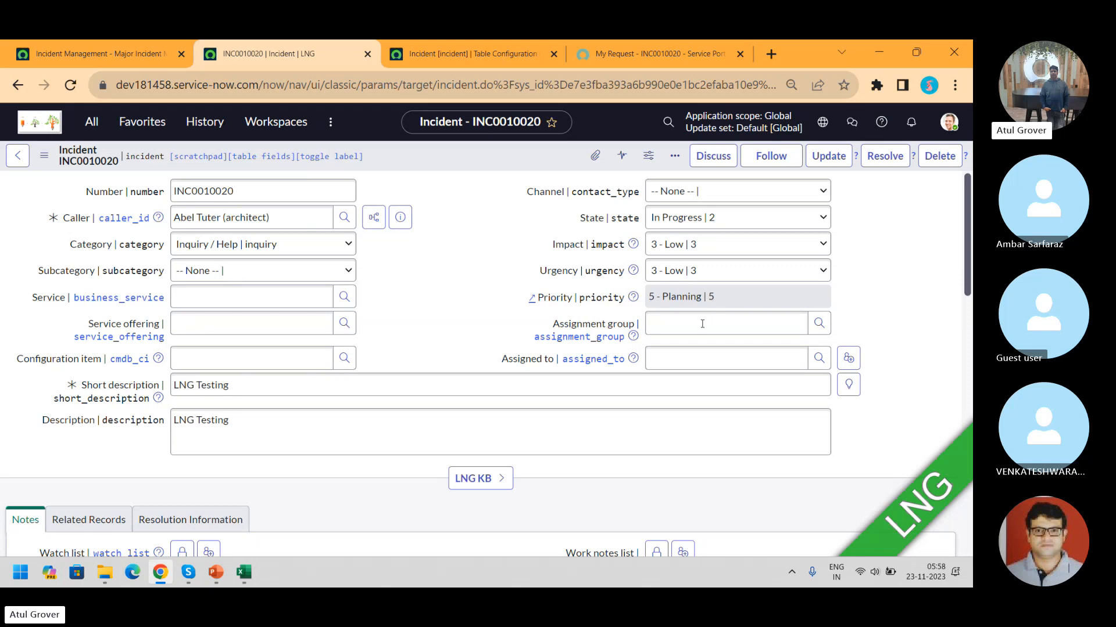
Step: Set the incident's assignment group to Hardware
left_click(702, 323)
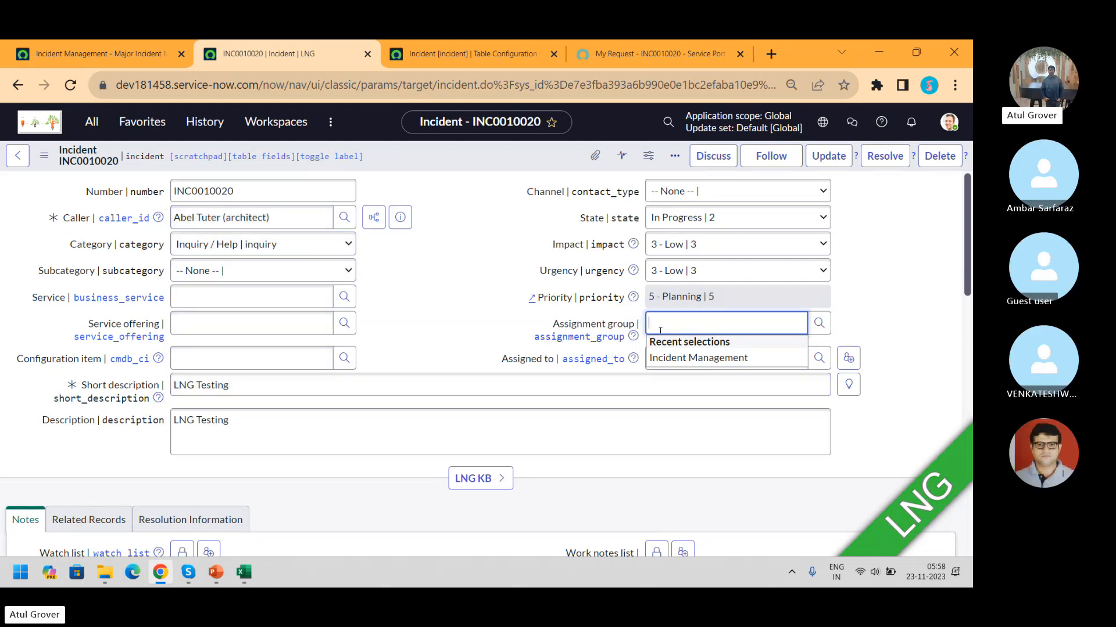
type("har")
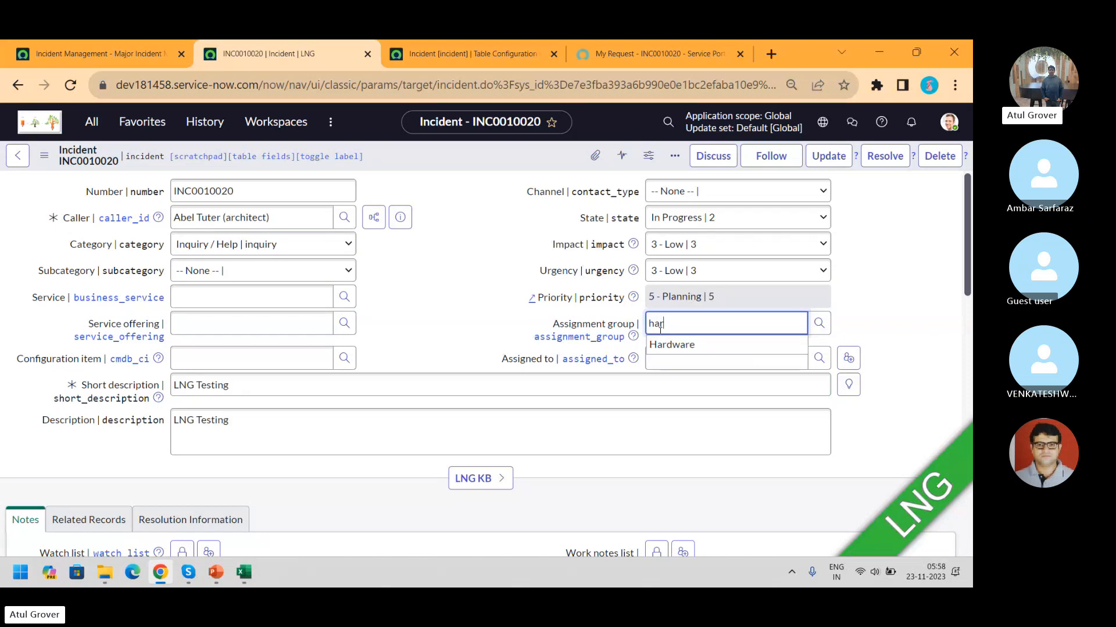
left_click(688, 347)
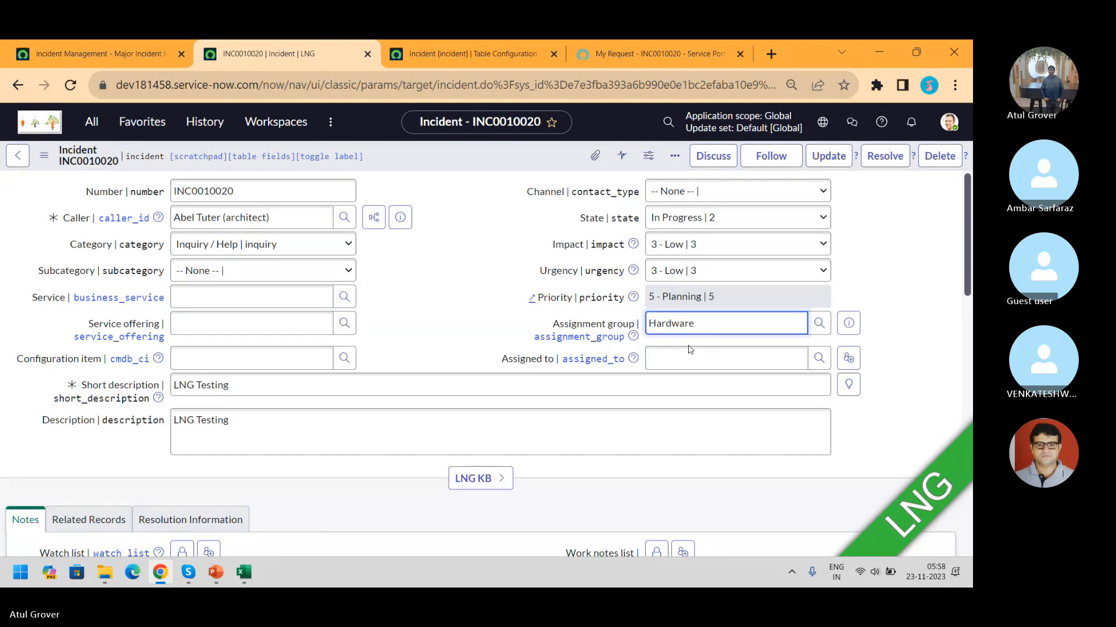
Step: Switch to the Table Configuration browser tab, search the navigator for "assignm" and open the Assignment Rule list
left_click(471, 53)
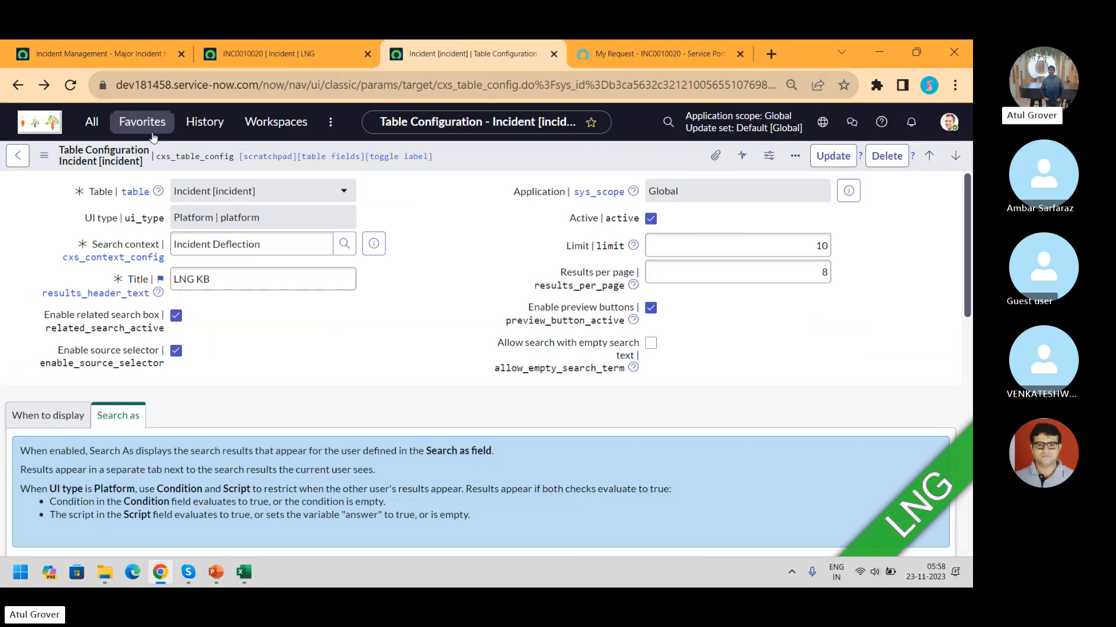
left_click(93, 123)
type("assig")
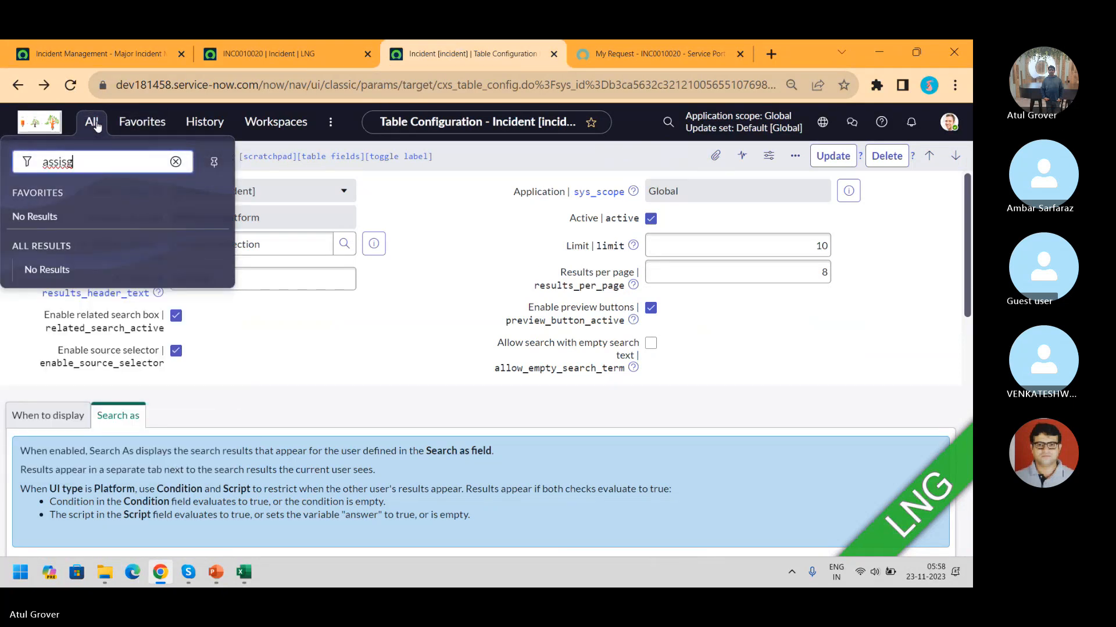
key("BackSpace")
key("BackSpace")
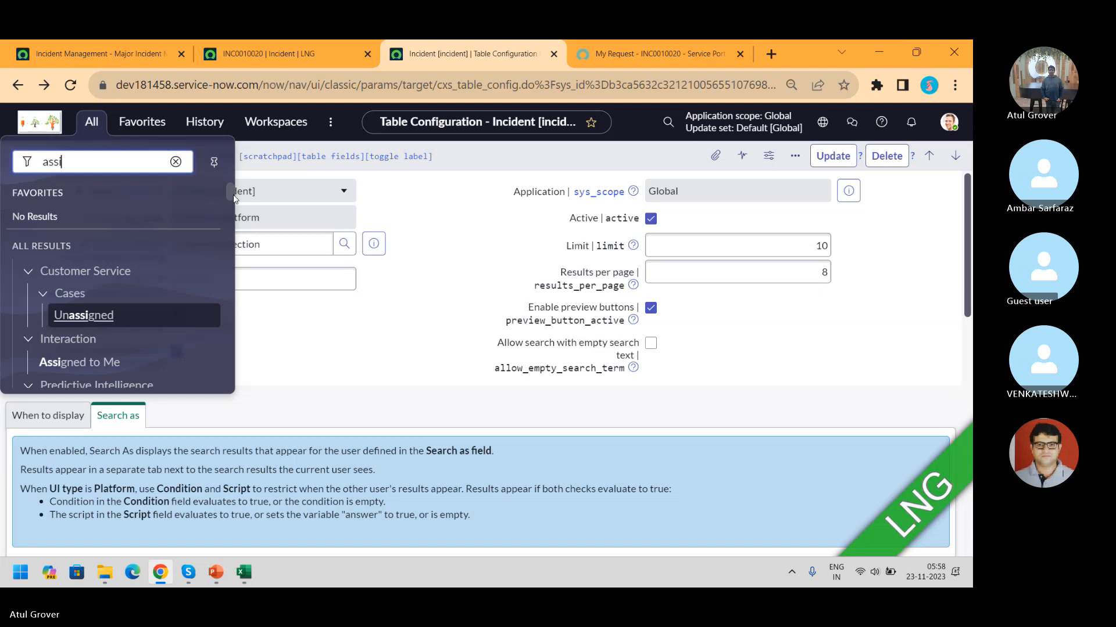
type("gnm")
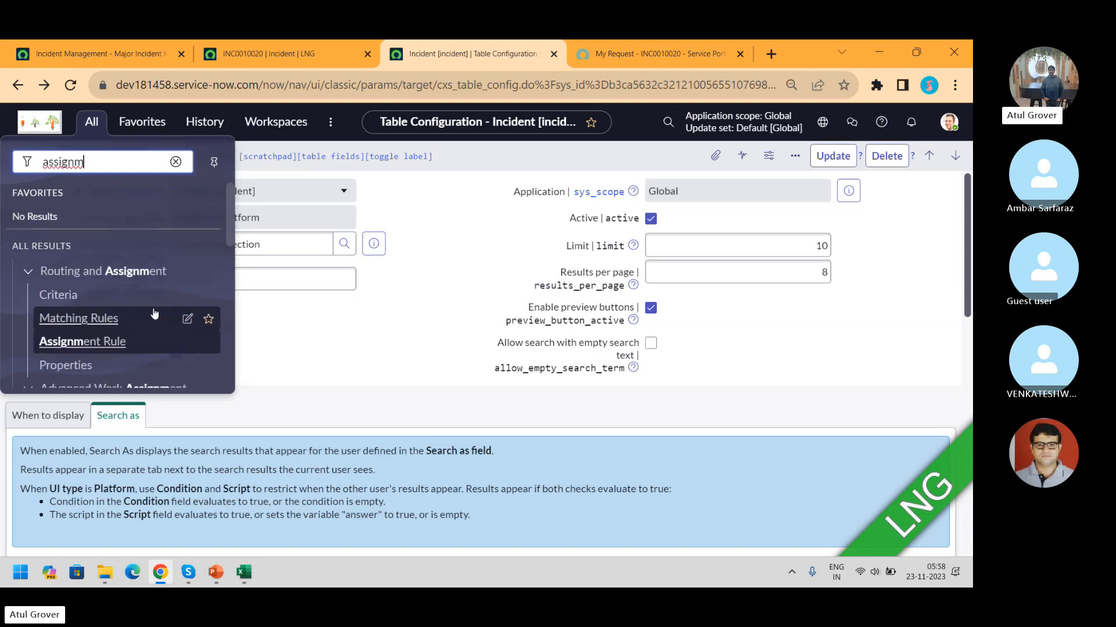
left_click(87, 344)
left_click(605, 394)
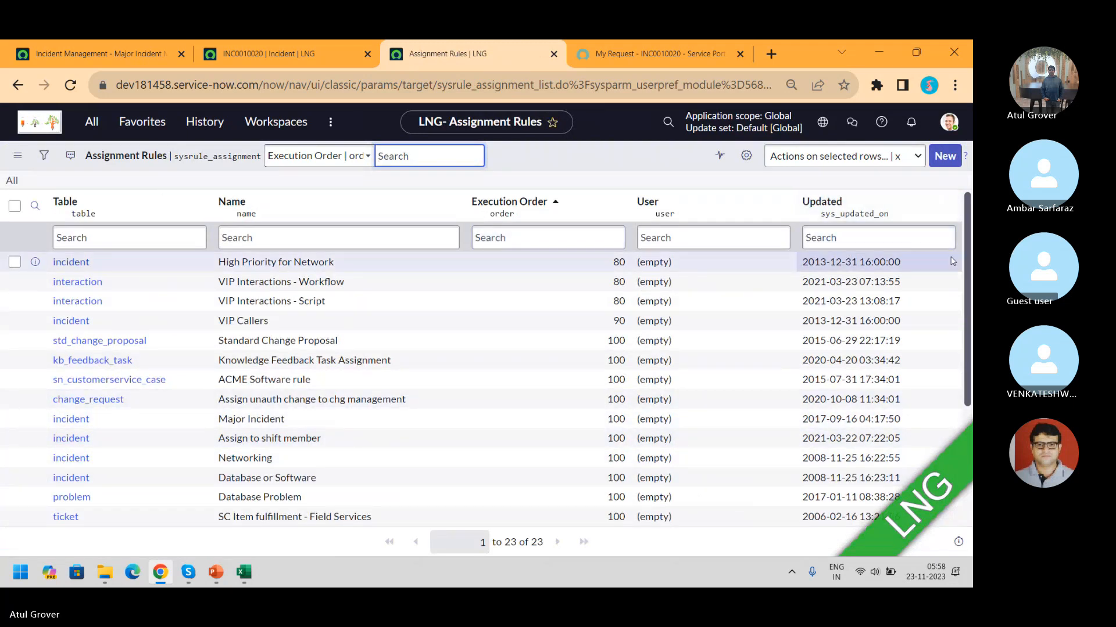
Step: Start a new assignment rule named LNG Rule for the Incident table with the condition Active is true
left_click(946, 158)
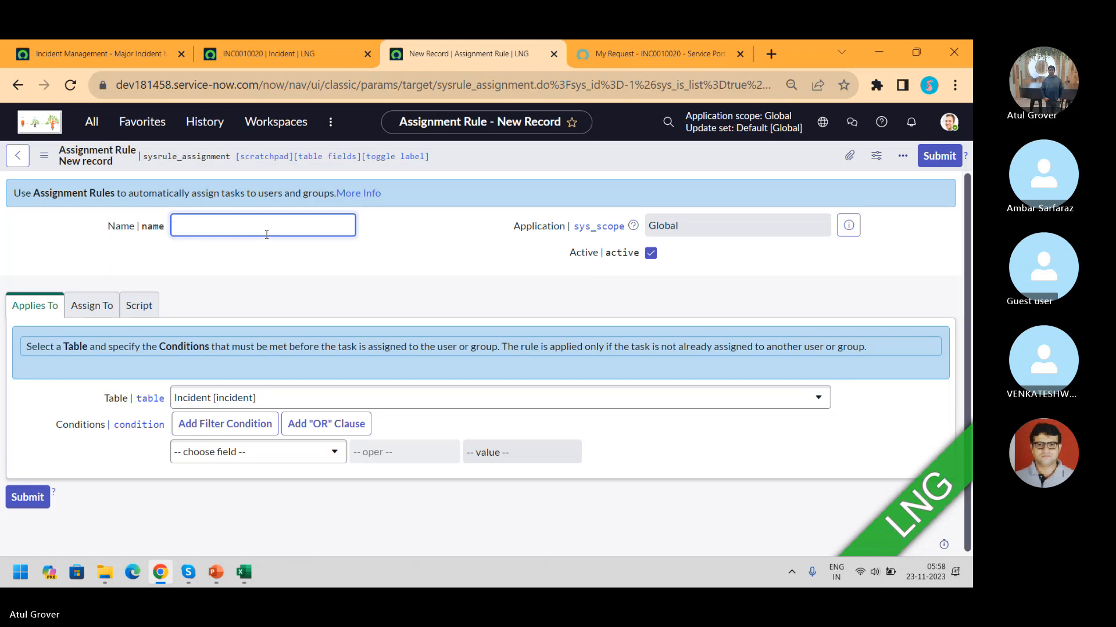
type("LNG Rule")
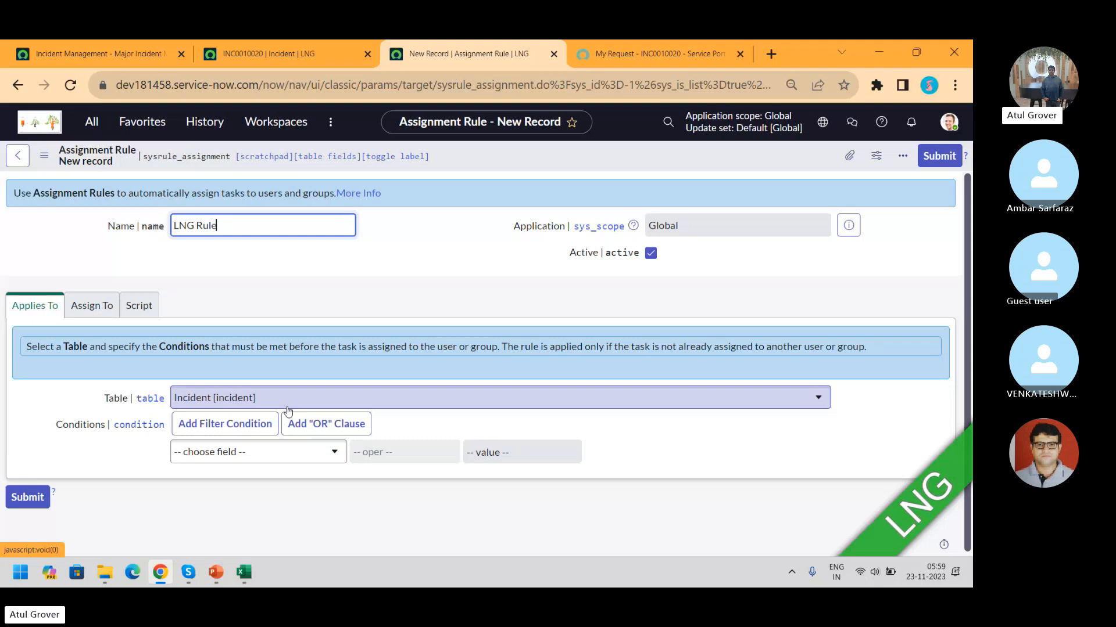
left_click(298, 460)
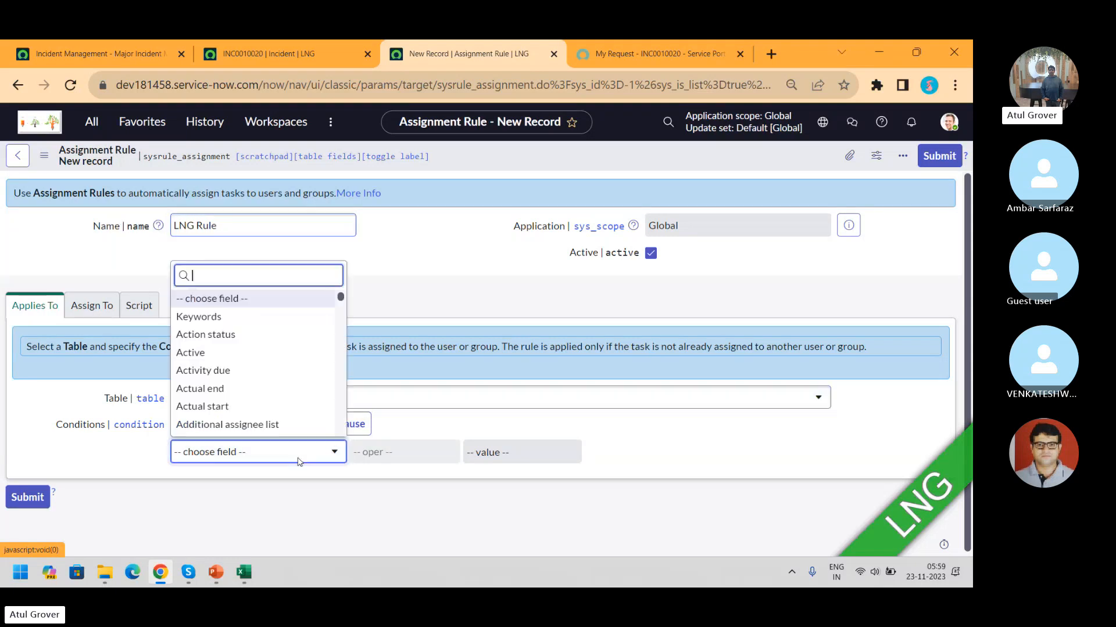
type("in")
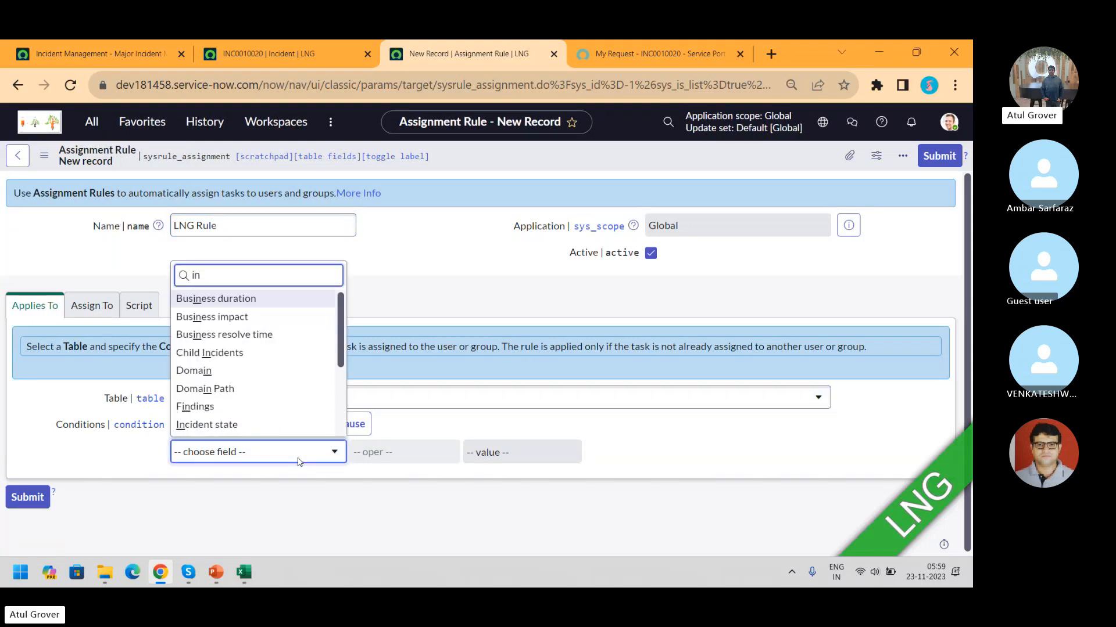
key("BackSpace")
key("BackSpace")
type("act")
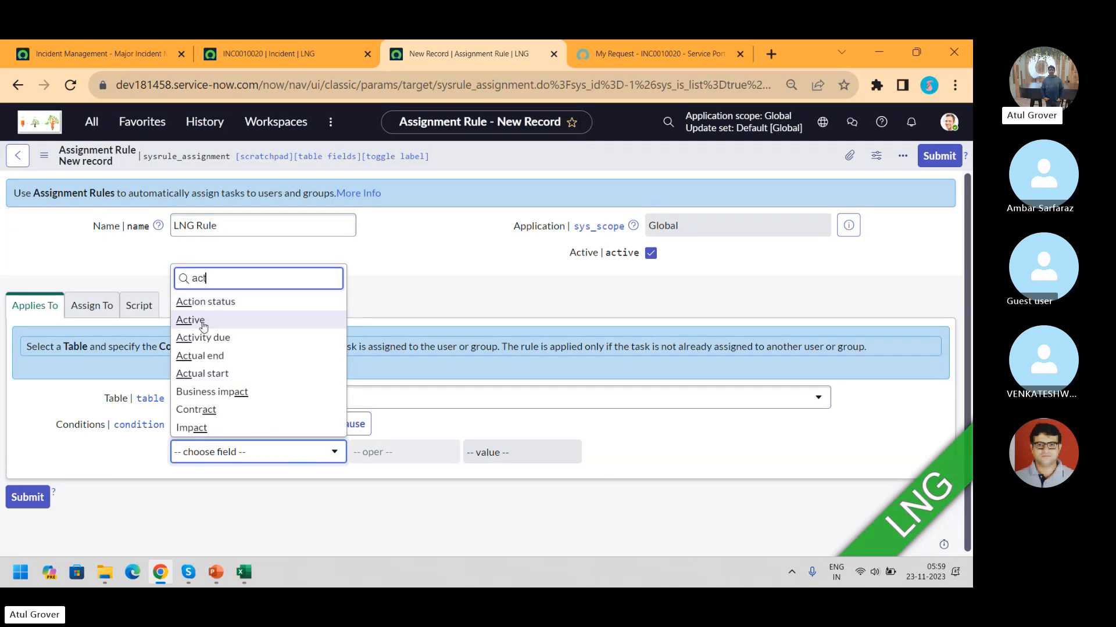
left_click(204, 326)
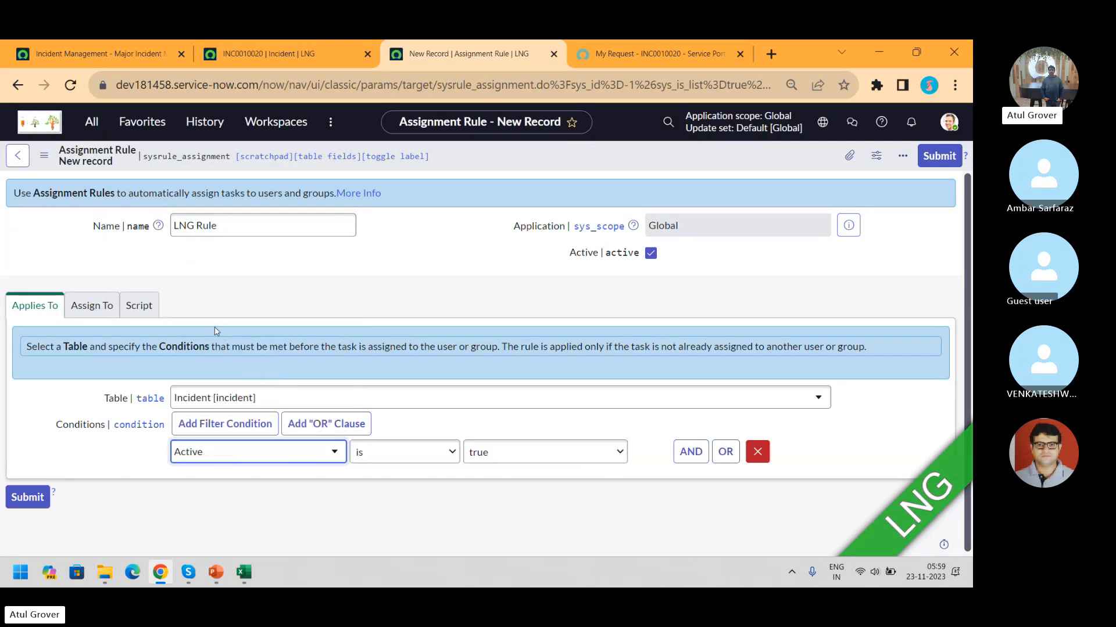
Step: Assign the LNG Rule to the ACME Support group, check its script section and save the rule
left_click(87, 308)
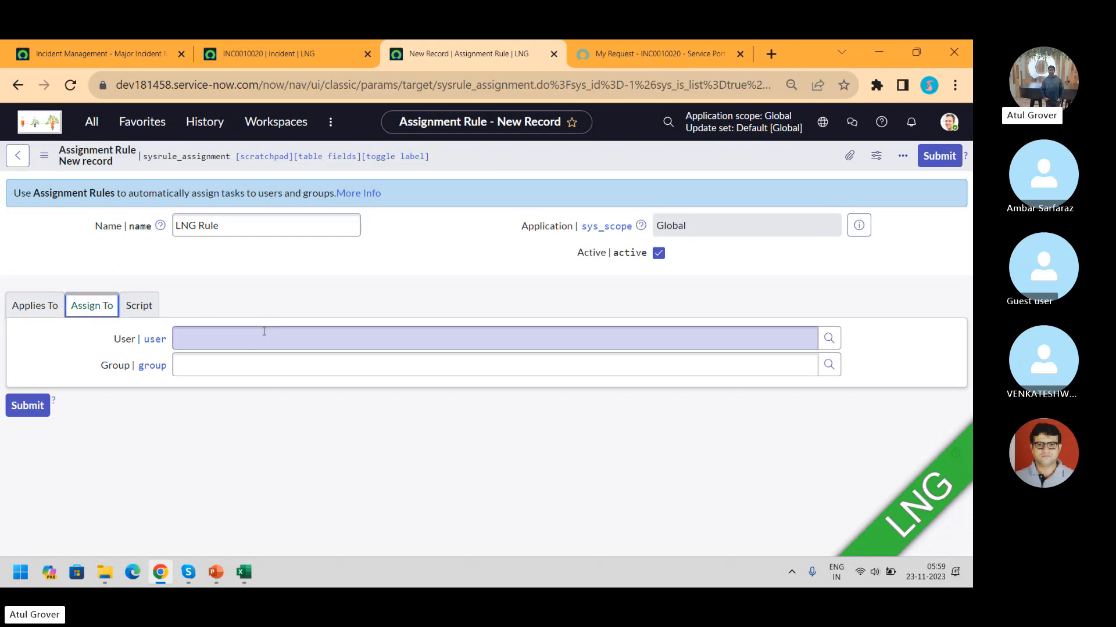
left_click(254, 366)
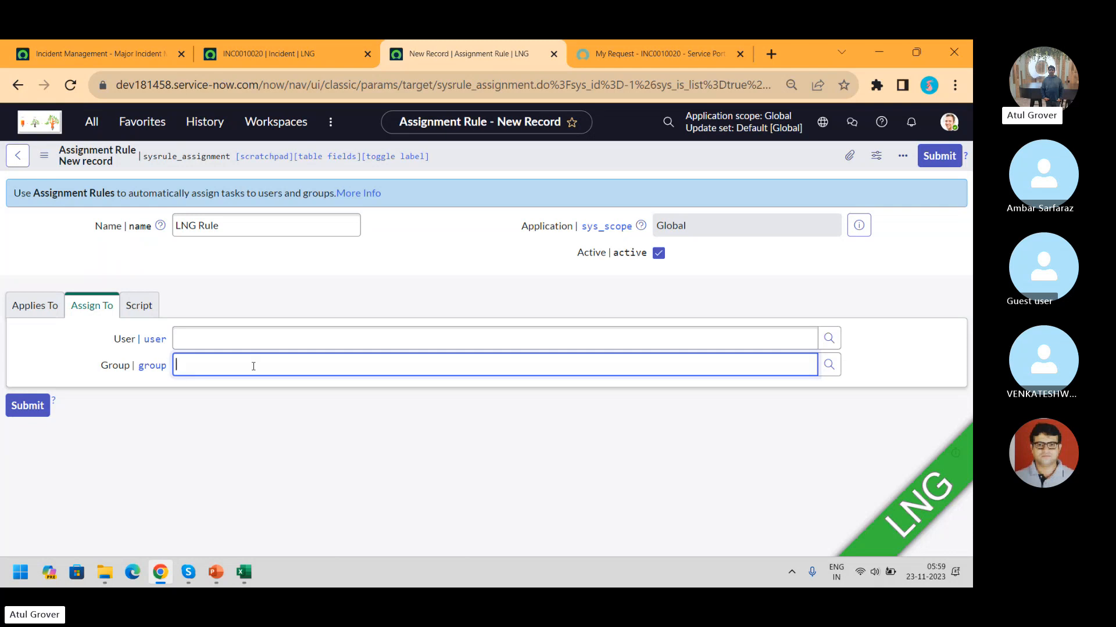
type("*")
left_click(237, 414)
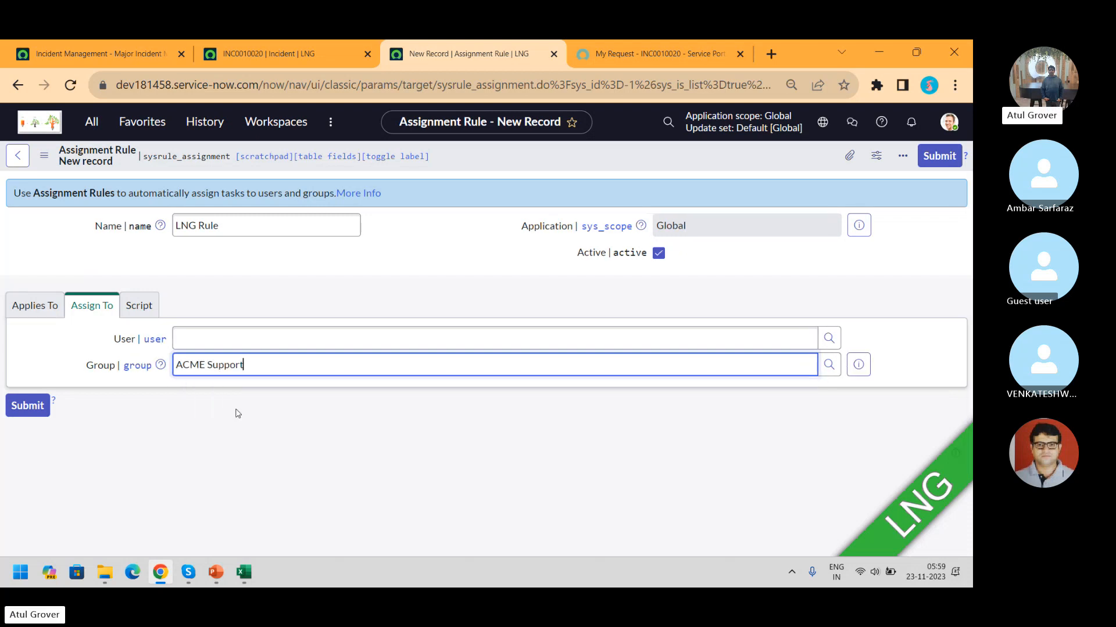
left_click(139, 306)
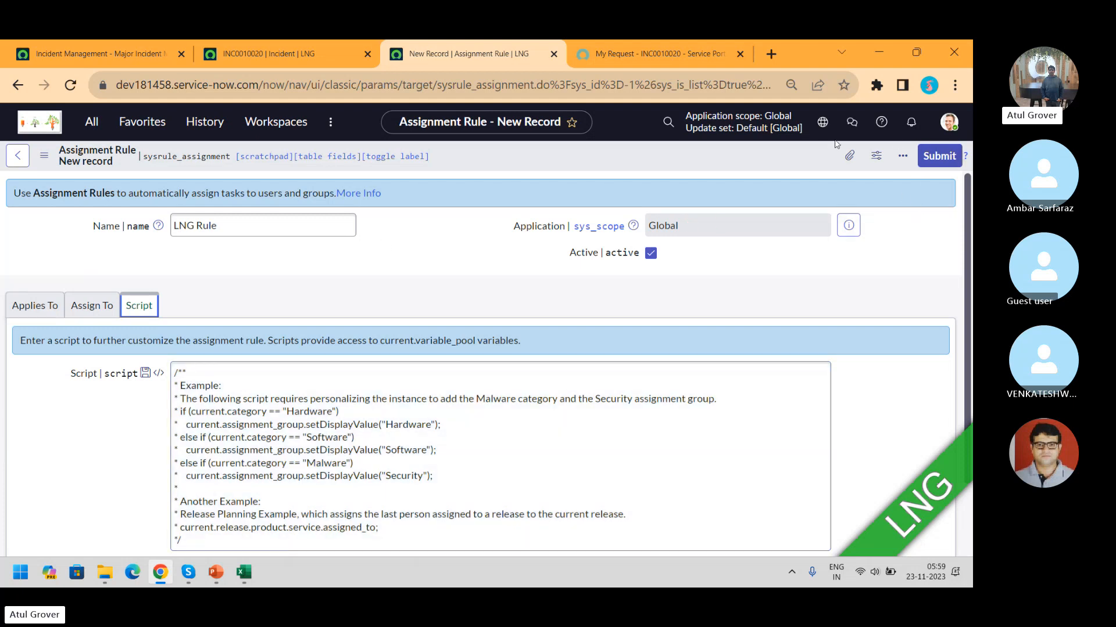
right_click(814, 154)
left_click(858, 269)
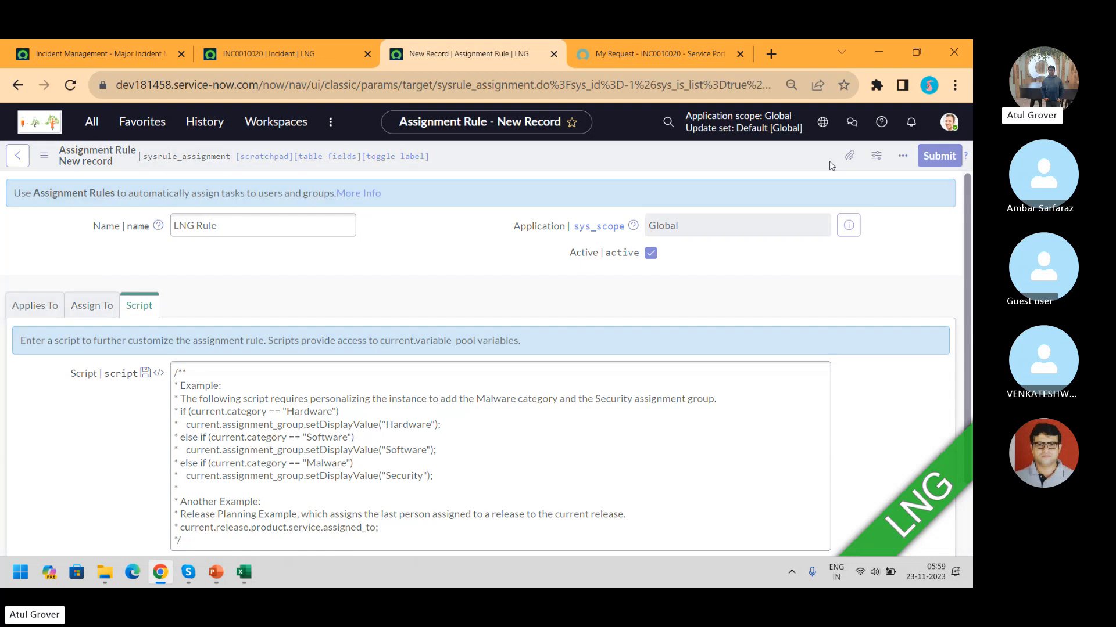
Step: Return to the Assignment Rules list and show only the rules whose table matches incident
left_click(21, 84)
left_click(21, 85)
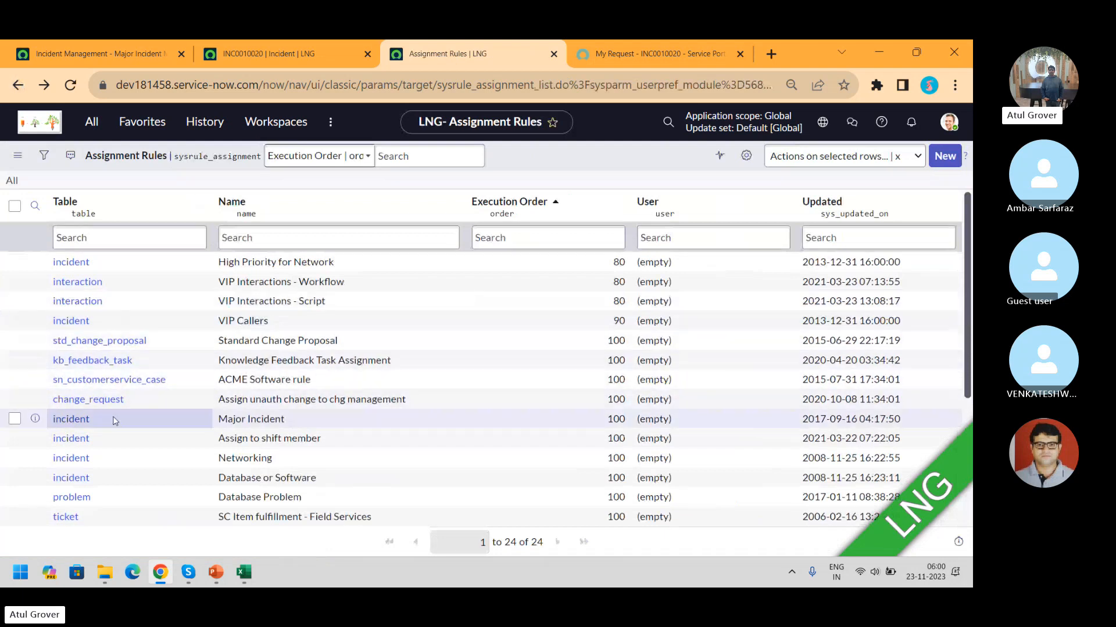
right_click(81, 420)
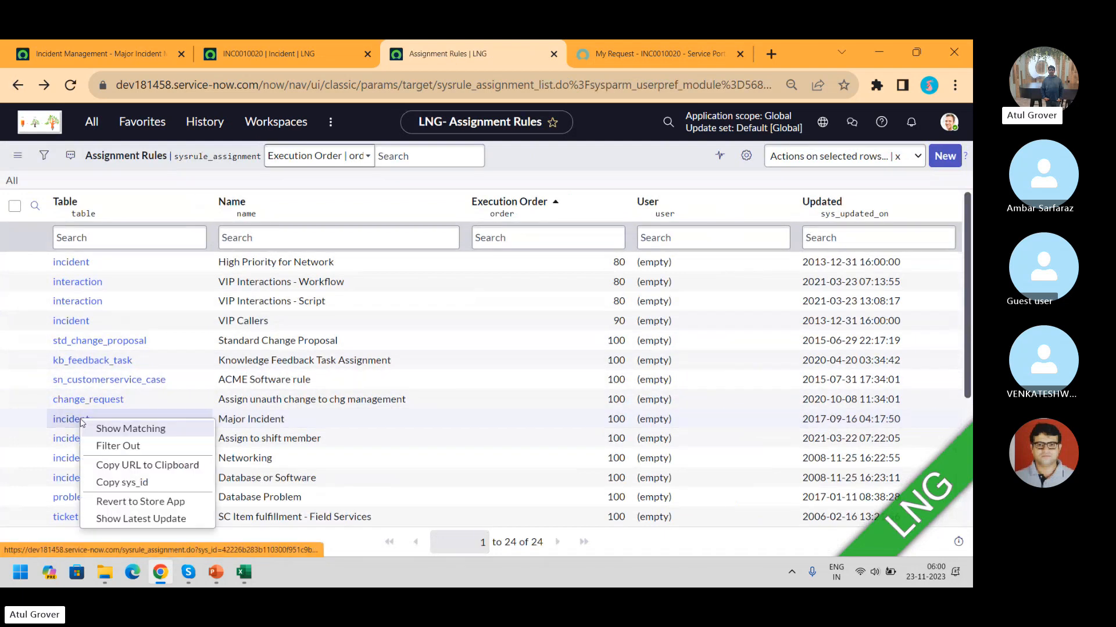
left_click(123, 431)
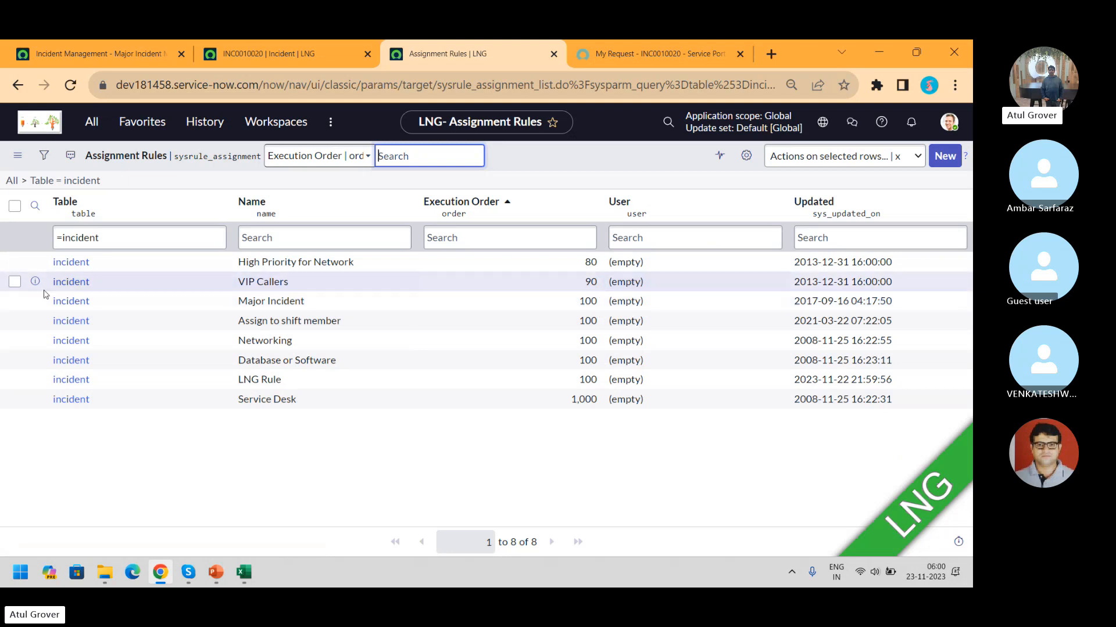
Step: Open the VIP Callers rule, review its action settings, make it active and save it
left_click(70, 282)
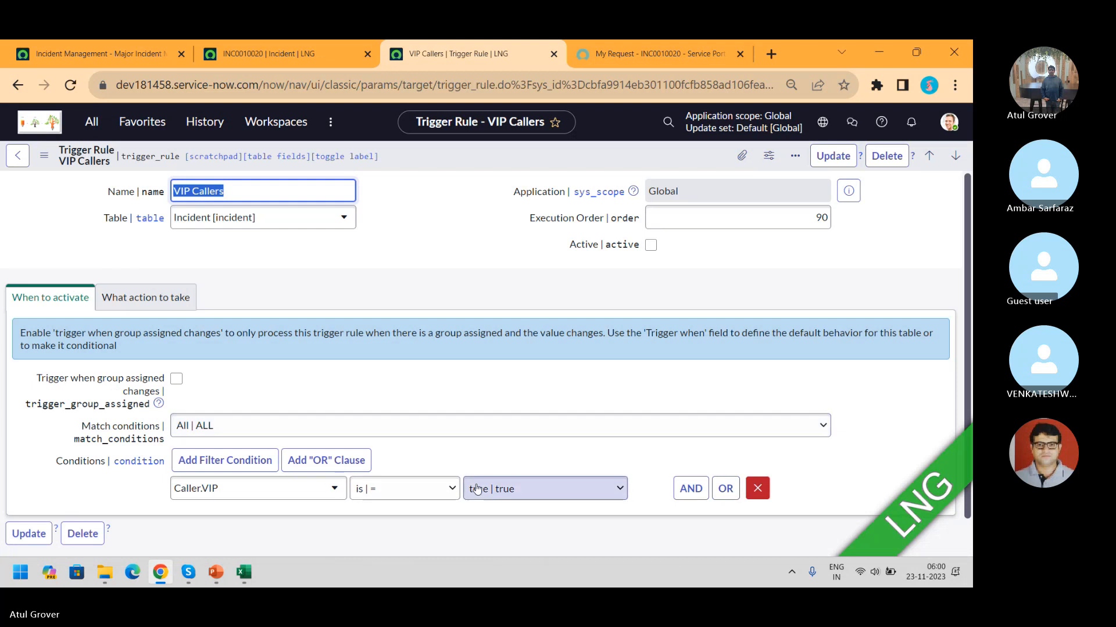
left_click(135, 304)
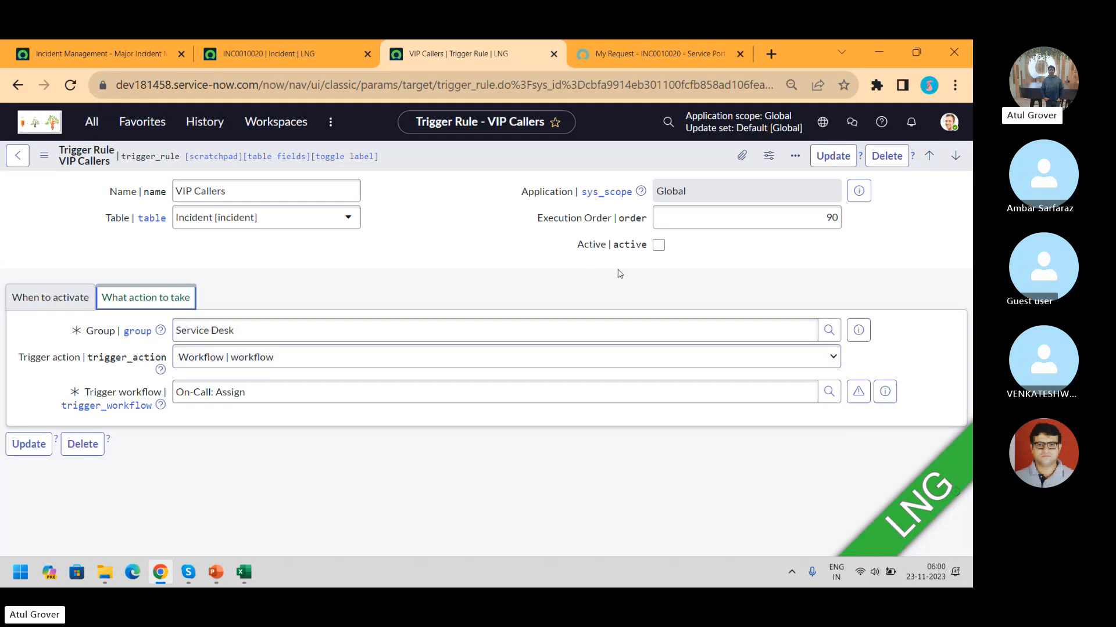
left_click(657, 245)
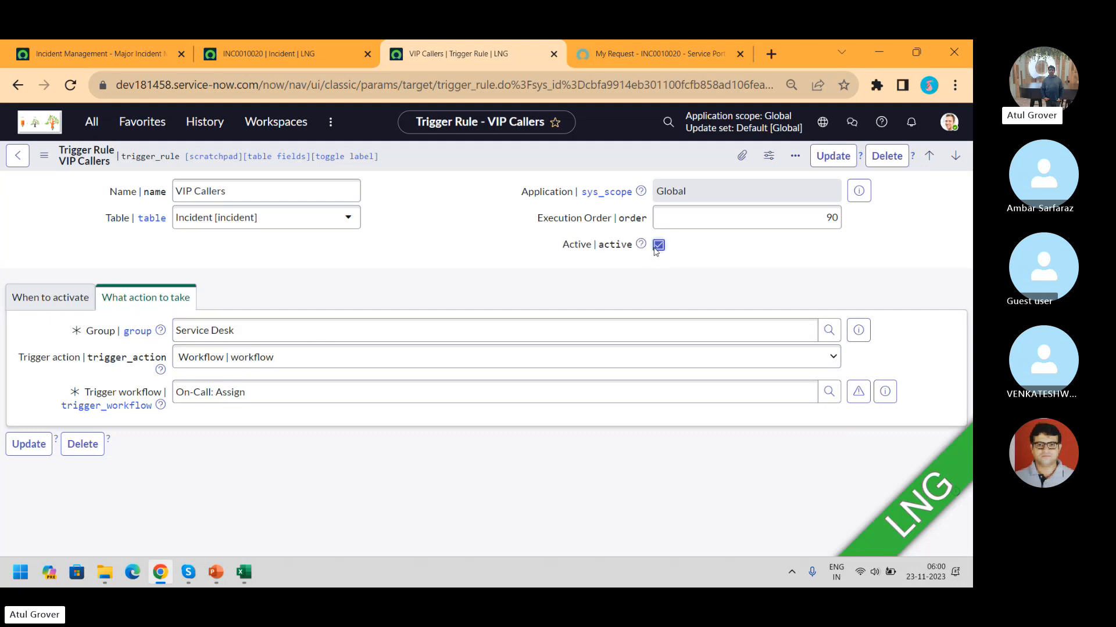
right_click(617, 160)
left_click(627, 165)
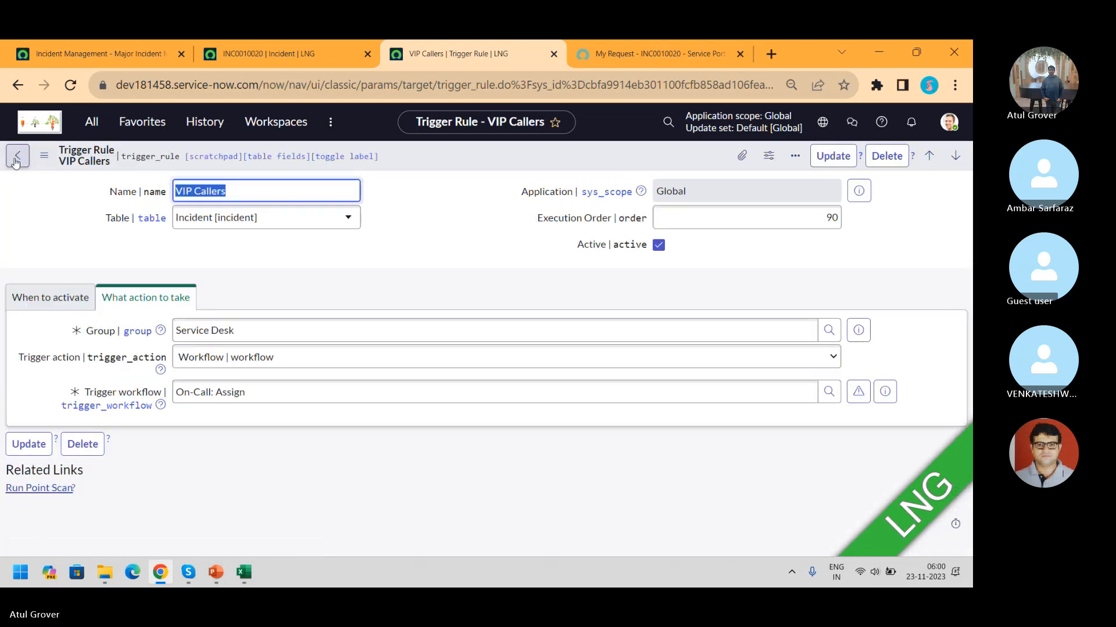
left_click(833, 156)
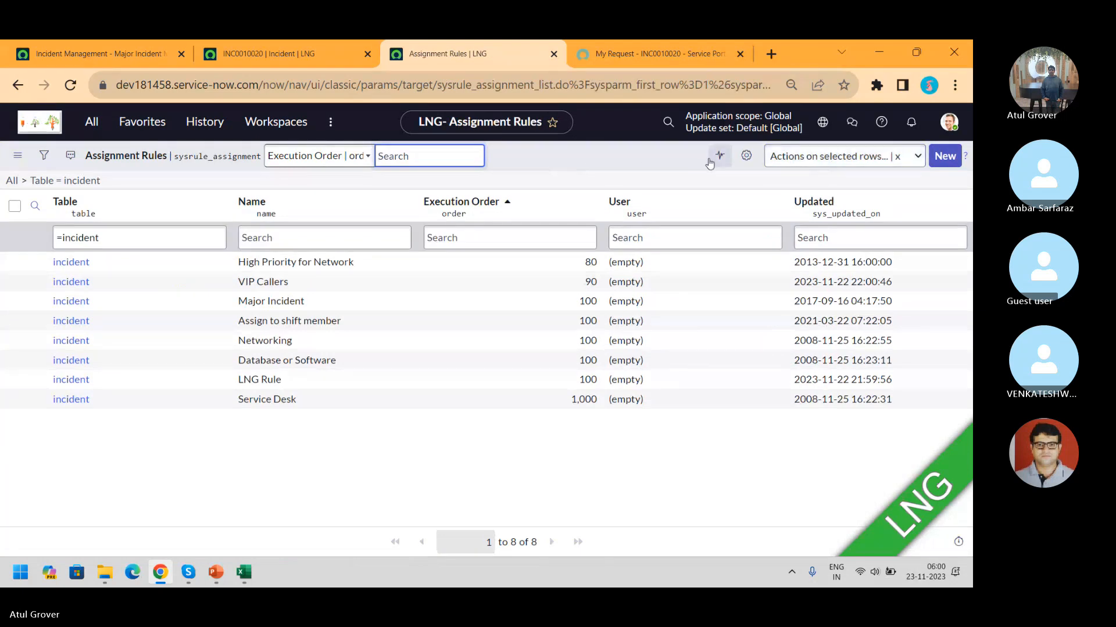
Step: Add the Active column to the Assignment Rules list, placed just before Updated
left_click(744, 156)
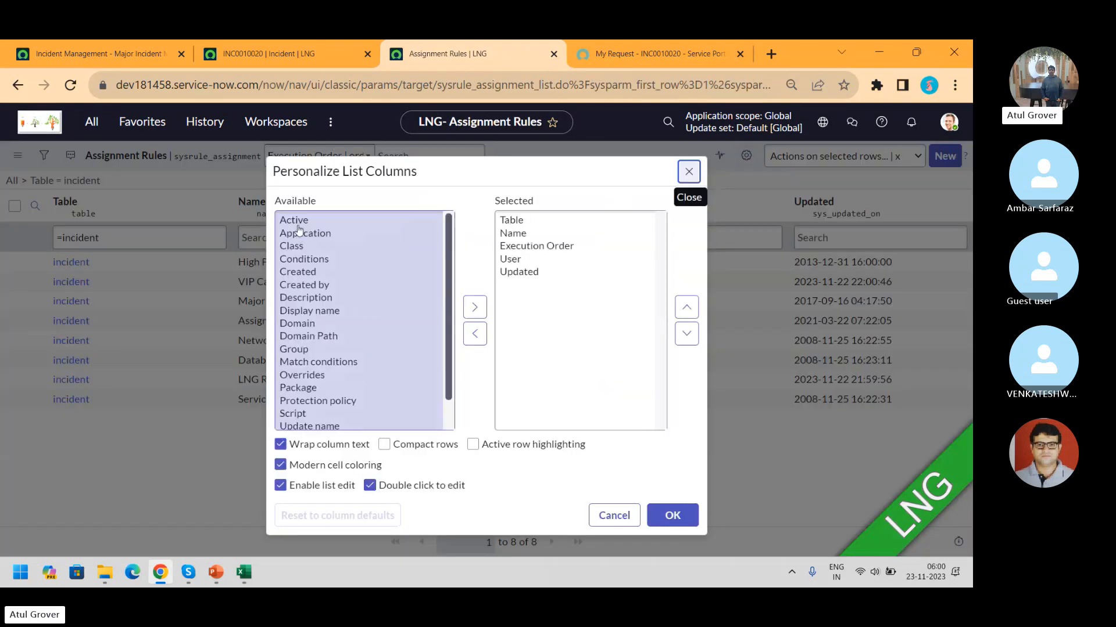
left_click(299, 222)
left_click(475, 307)
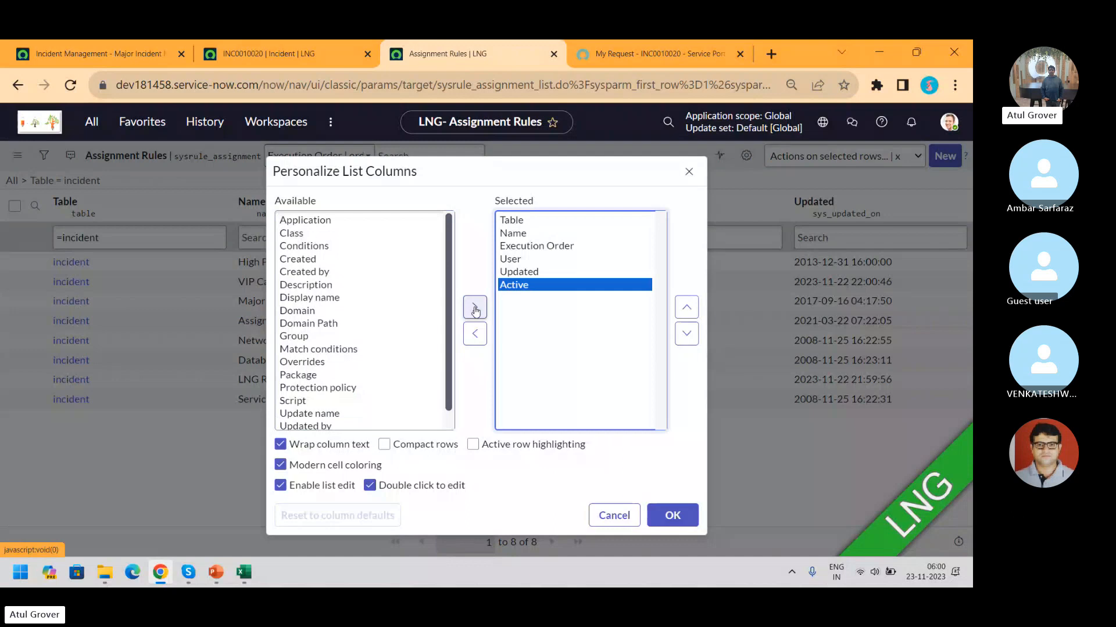
left_click(688, 309)
left_click(673, 515)
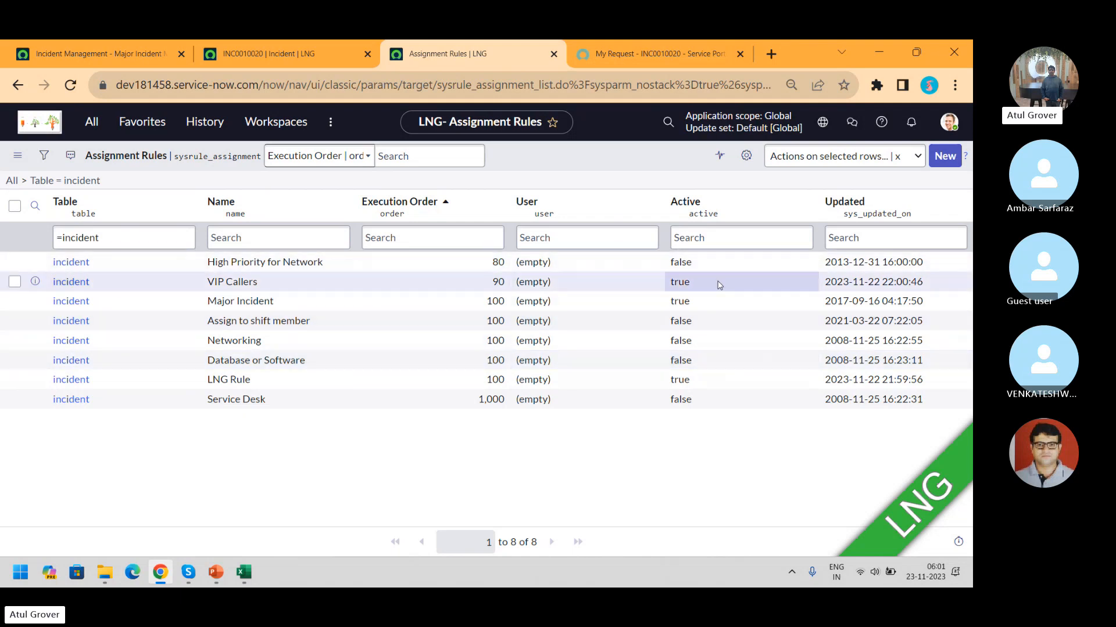
Step: Set Active to true for all the listed incident assignment rules at once with list editing
left_click(707, 266)
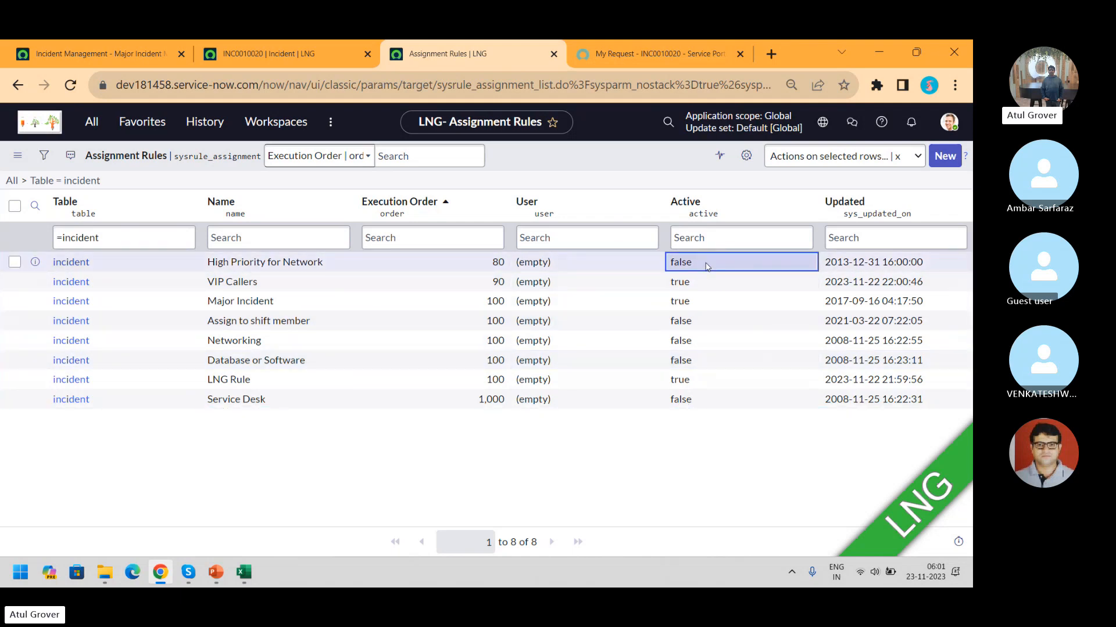
key("shift+Down")
key("shift+Down")
key("shift+Down")
key("shift+Down")
key("shift+Down")
key("shift+Down")
key("shift+Down")
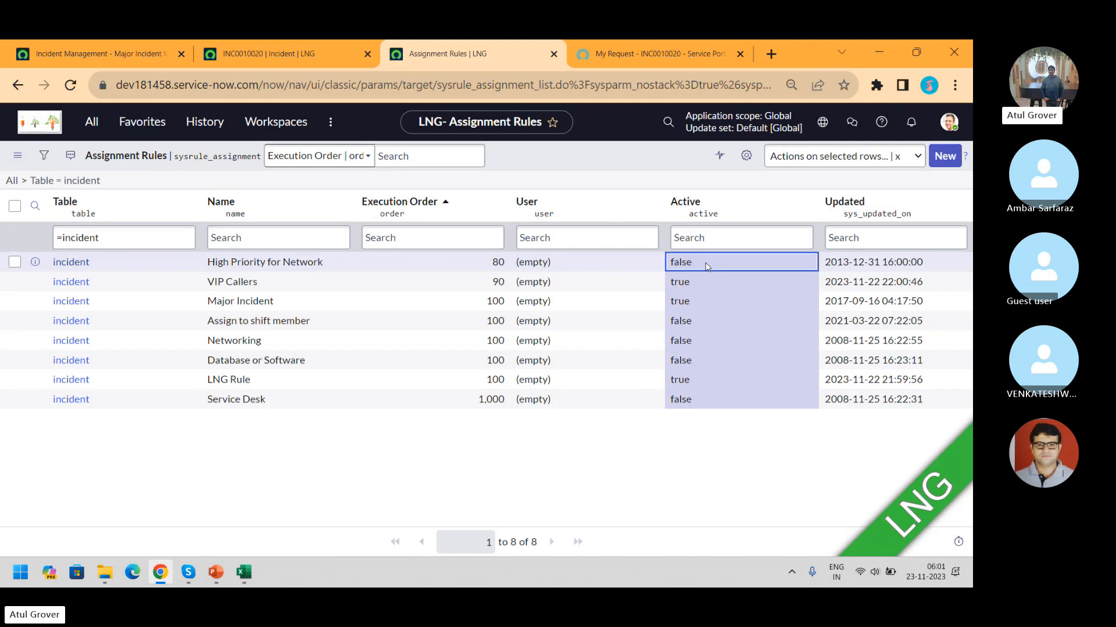
double_click(707, 267)
left_click(706, 266)
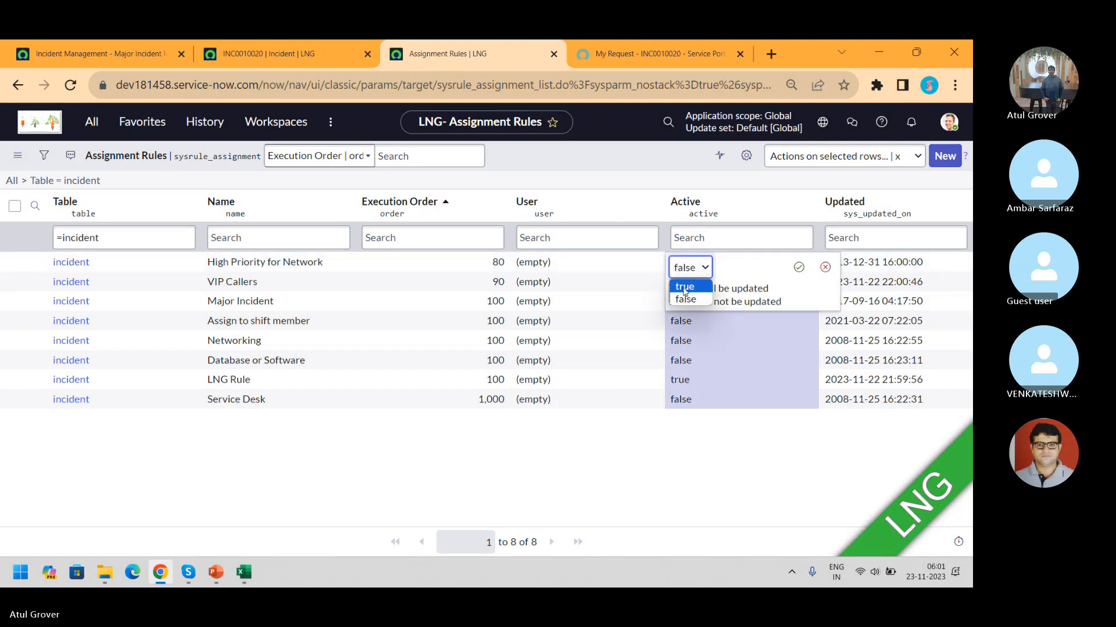
left_click(683, 282)
left_click(799, 267)
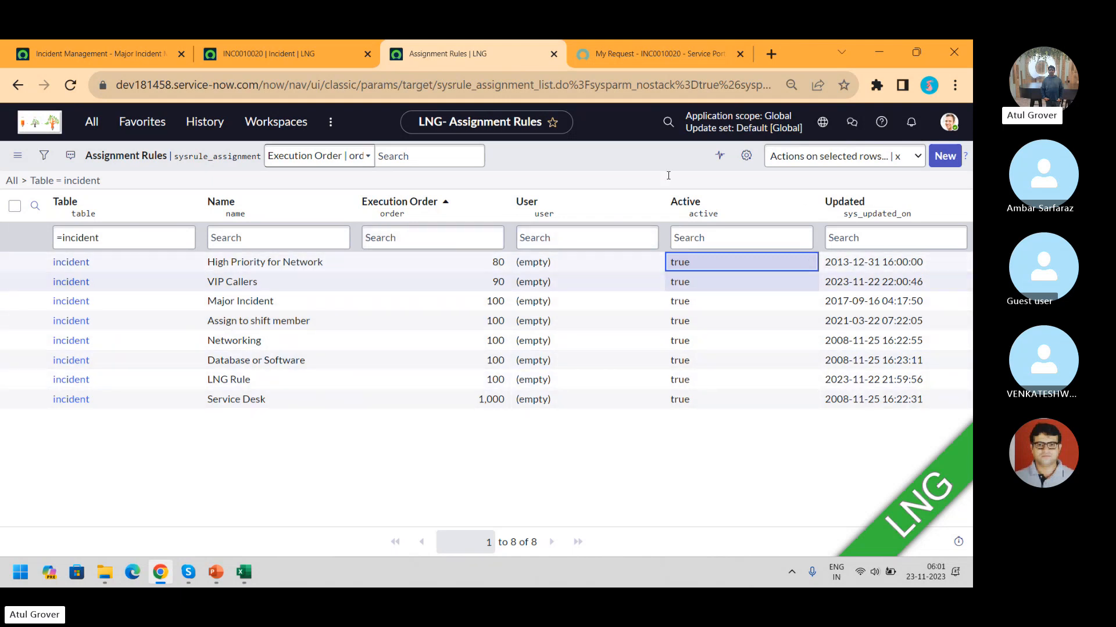
Step: Open the dev181458.service-now.com instance's LNG home page in a new browser tab
type("d")
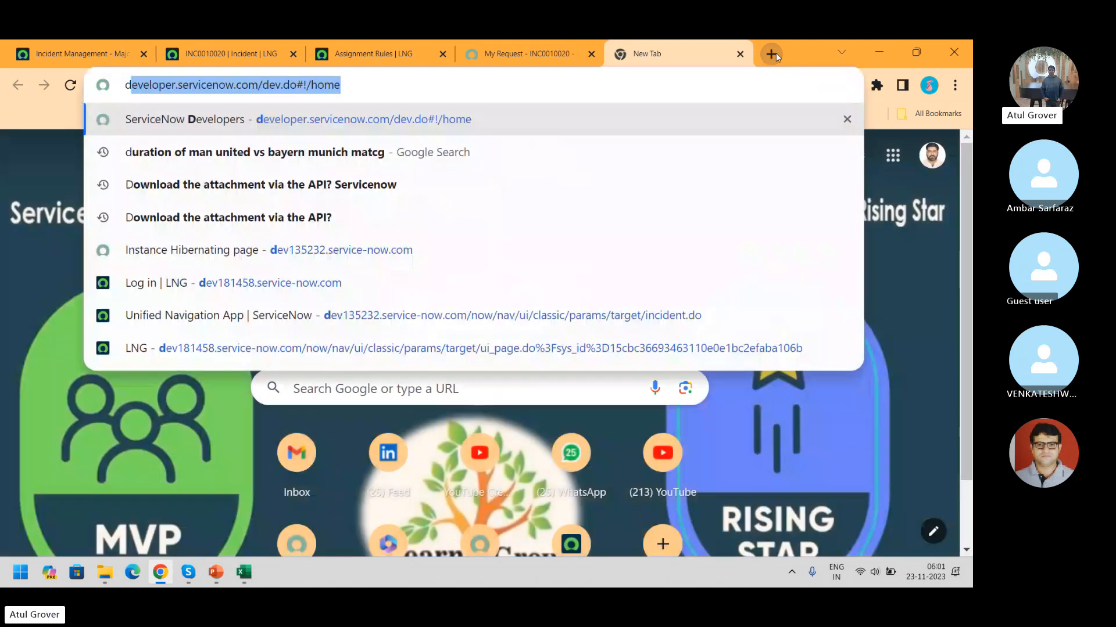
type("ev181")
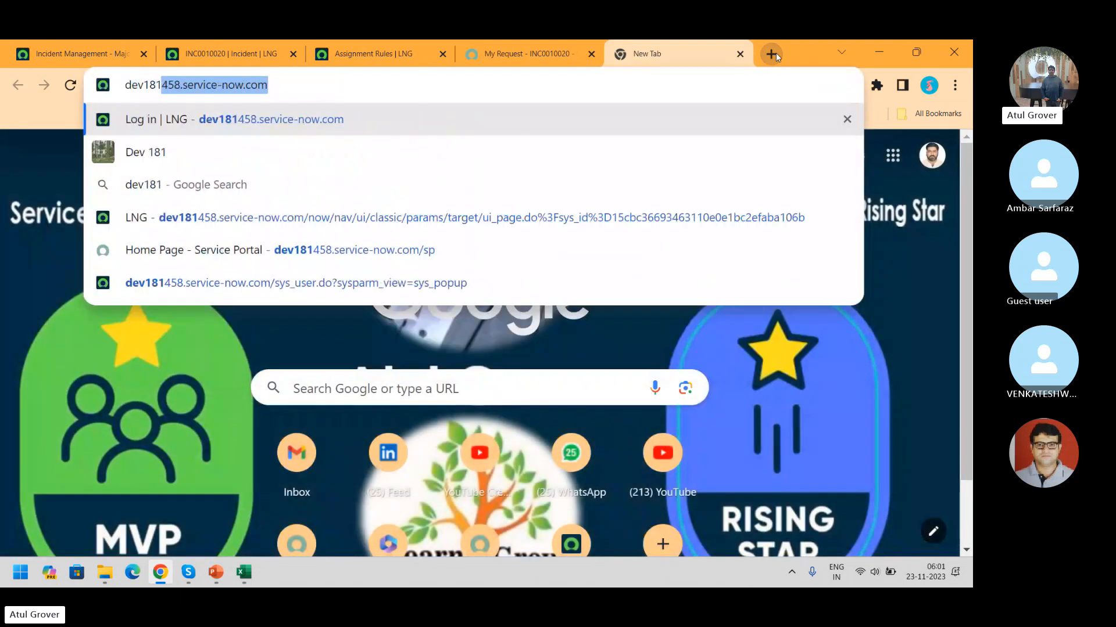
key("Down")
key("Down")
key("Down")
key("Return")
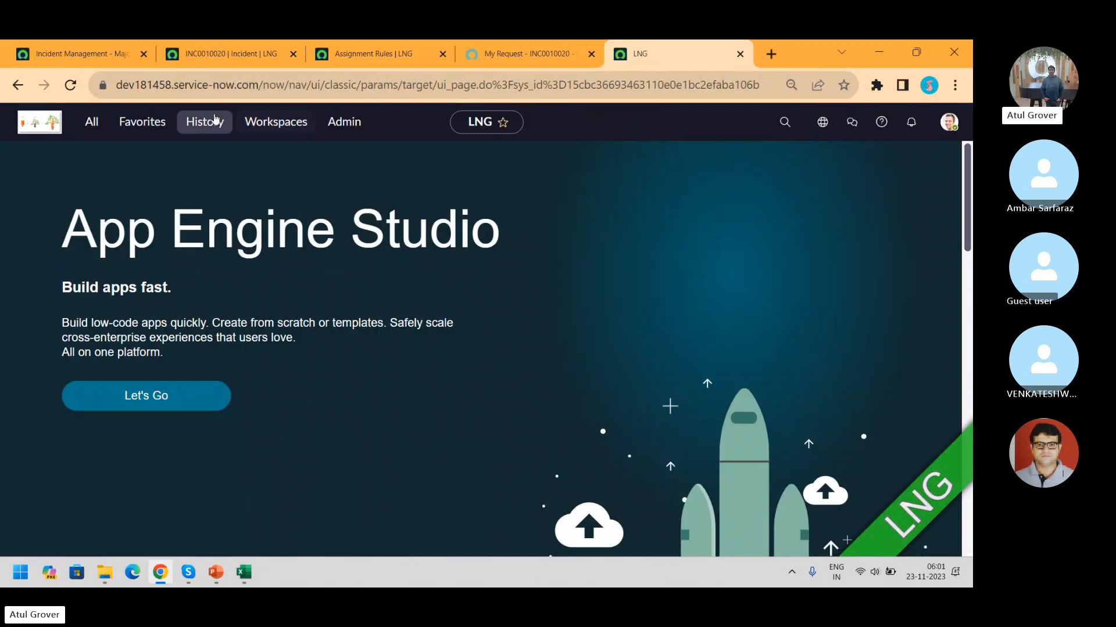
Step: Search the navigator for "inc" and open the form for creating a new incident
left_click(88, 125)
type("ind")
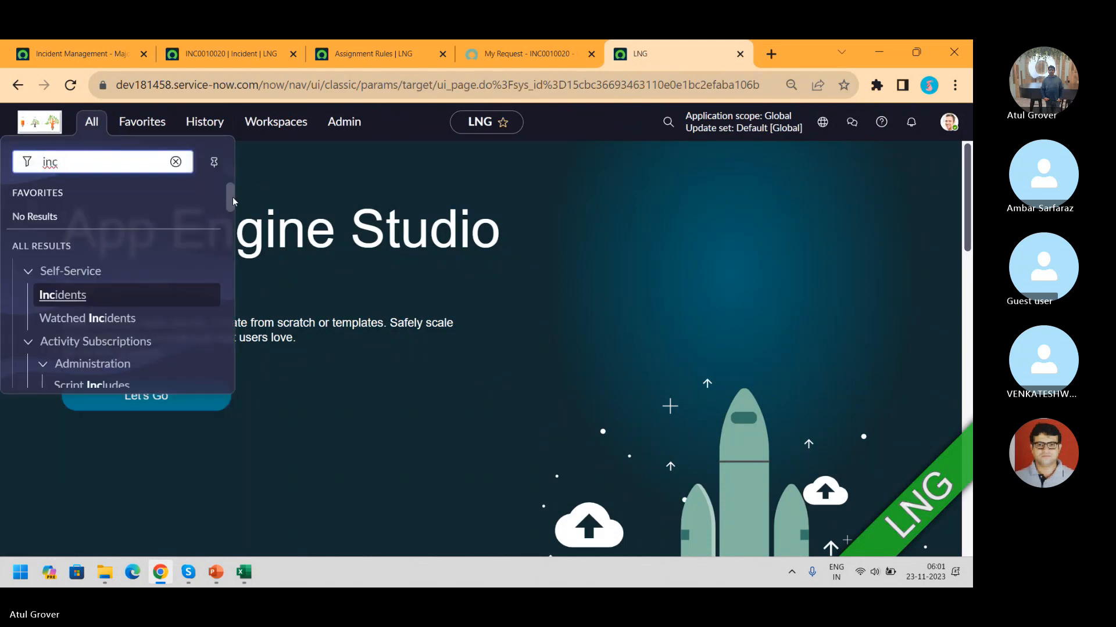
scroll(116, 279, "down", 3)
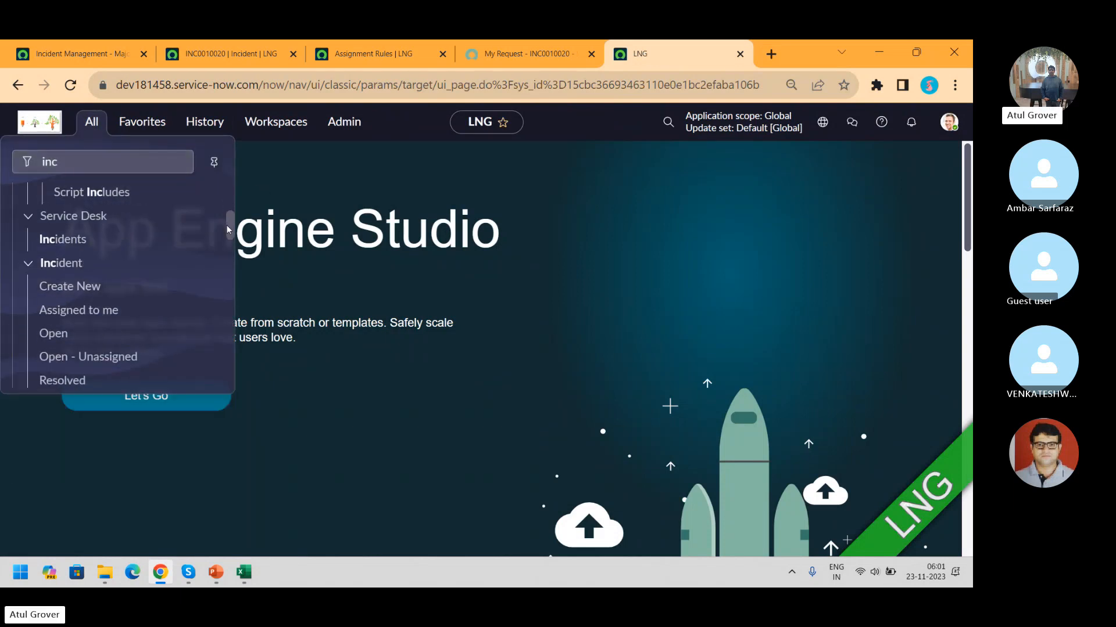
left_click(89, 286)
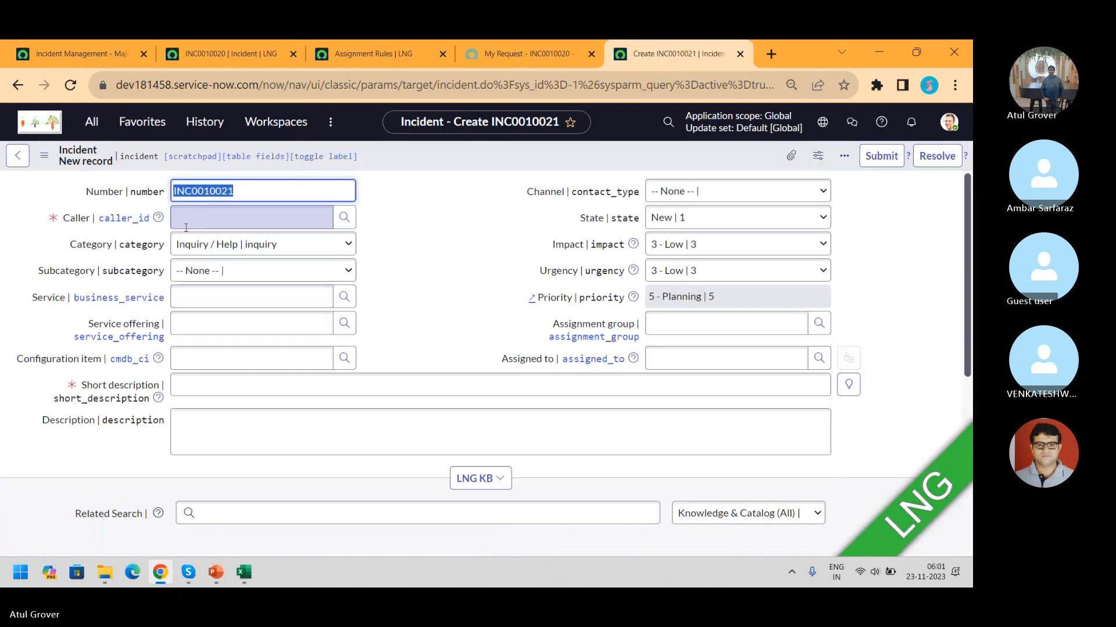
Step: Choose a recently used caller, enter the short description "hello" and save the new incident
left_click(201, 219)
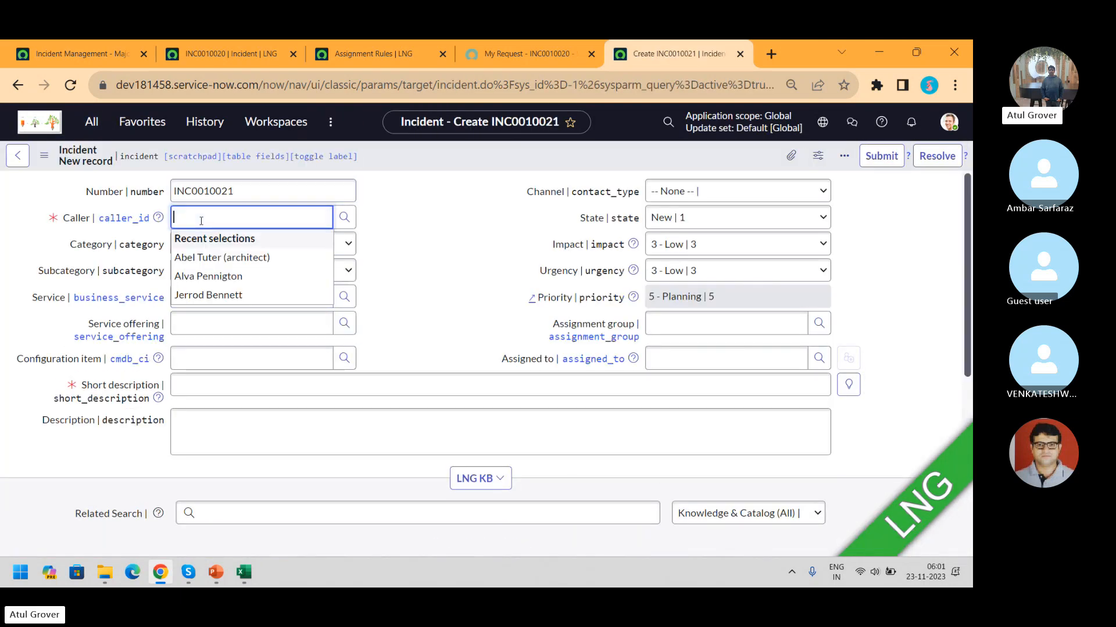
left_click(209, 295)
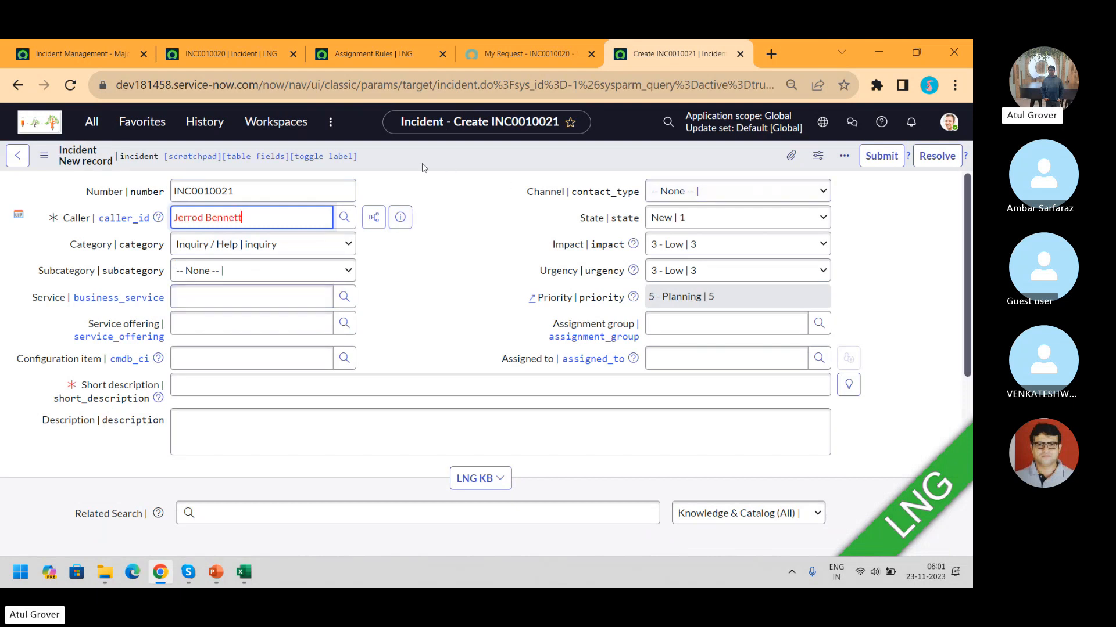
left_click(206, 393)
type("hello")
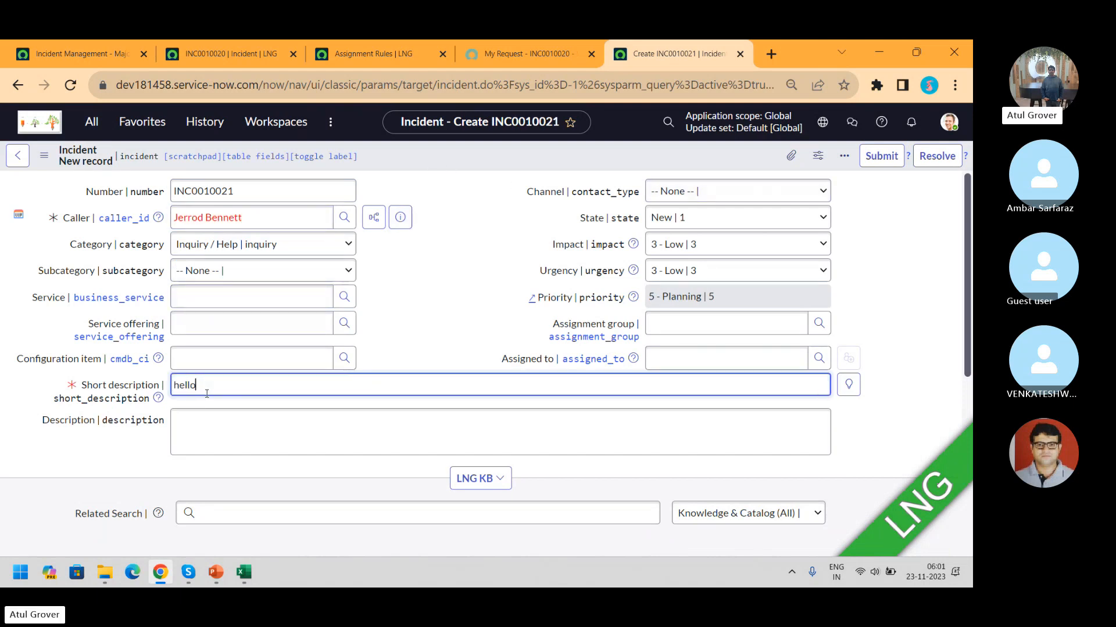
right_click(600, 144)
right_click(555, 156)
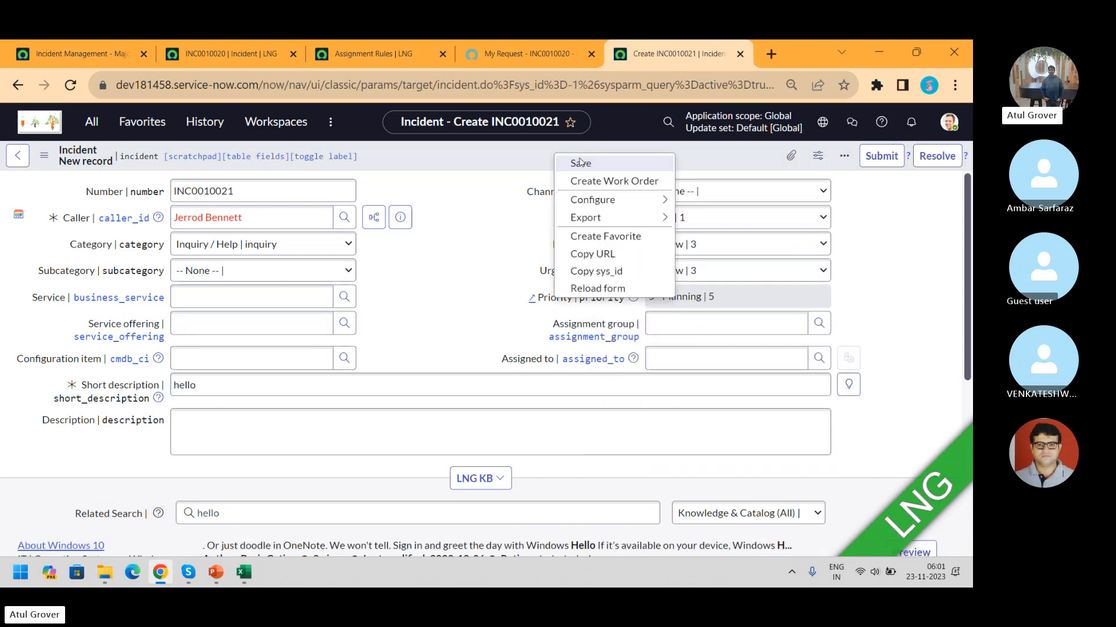
left_click(580, 162)
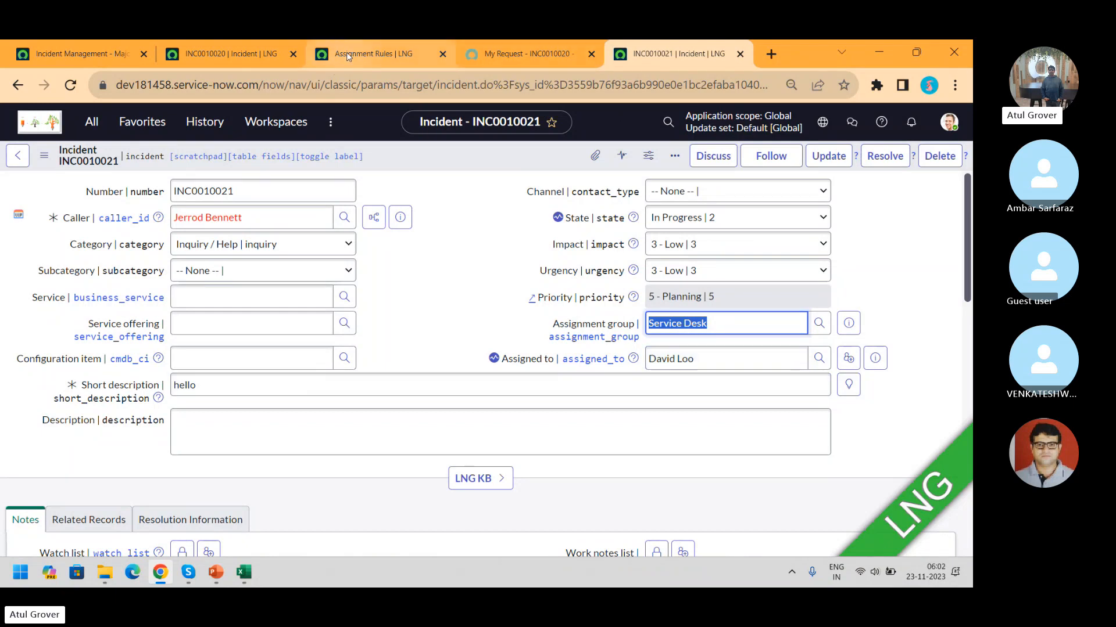
Step: Return to the Assignment Rules browser tab, search the navigator for "on-cal" and open On-Call Schedules in a new tab
left_click(372, 53)
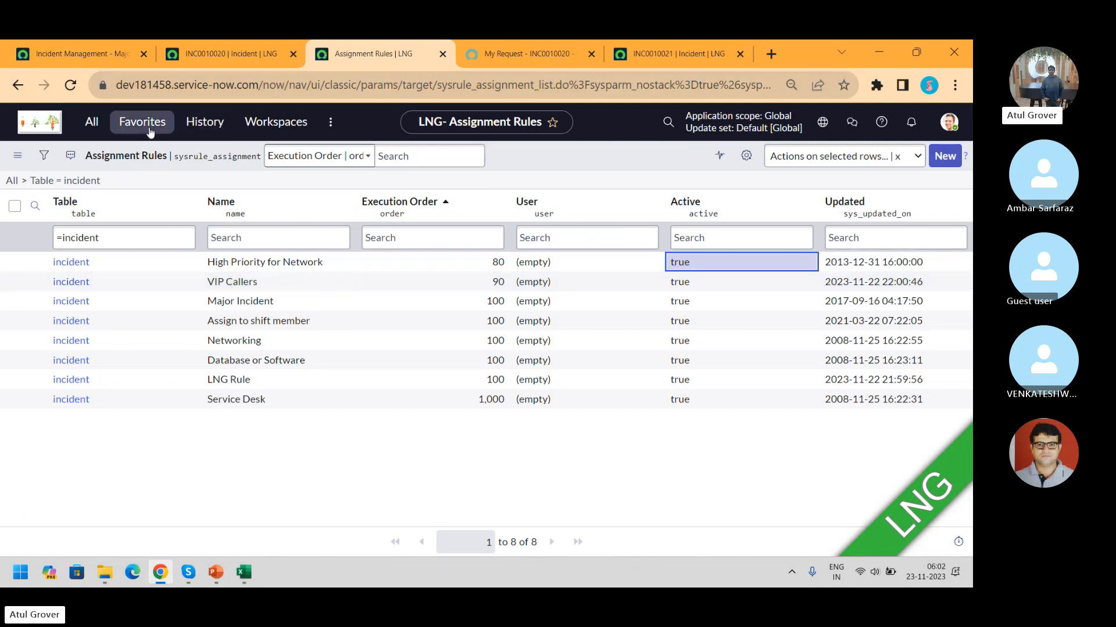
left_click(90, 124)
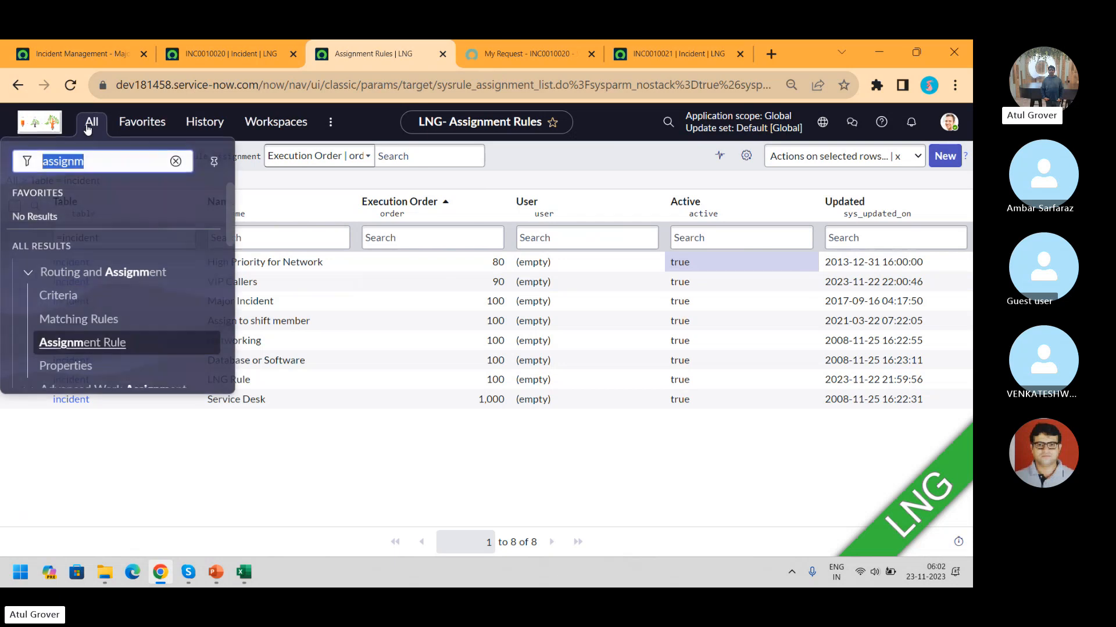
type("on-cal")
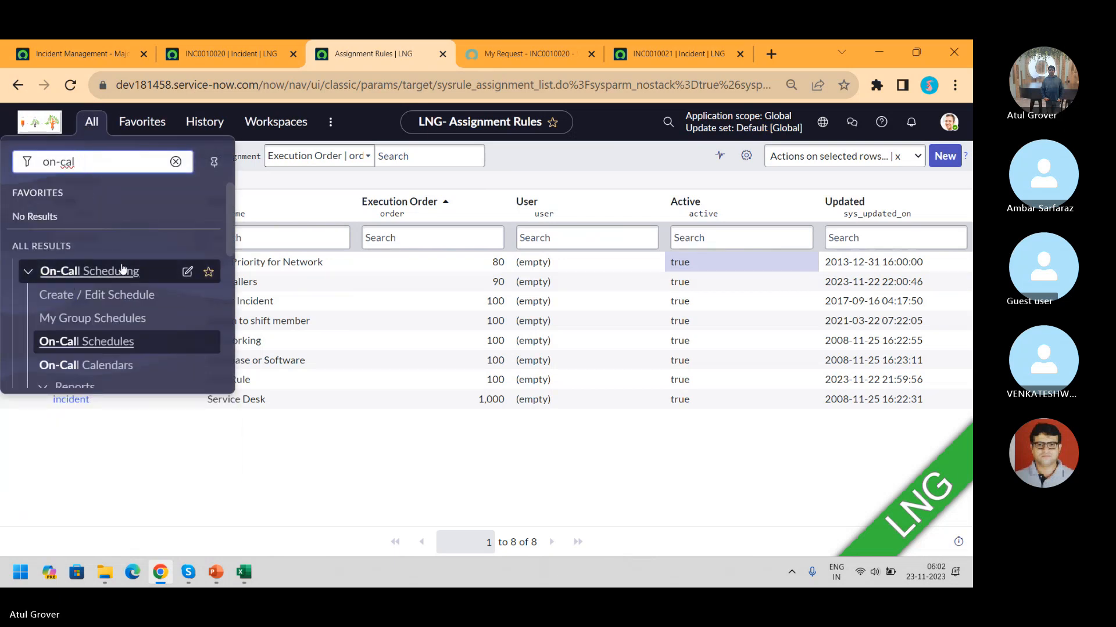
left_click(101, 343, "ctrl")
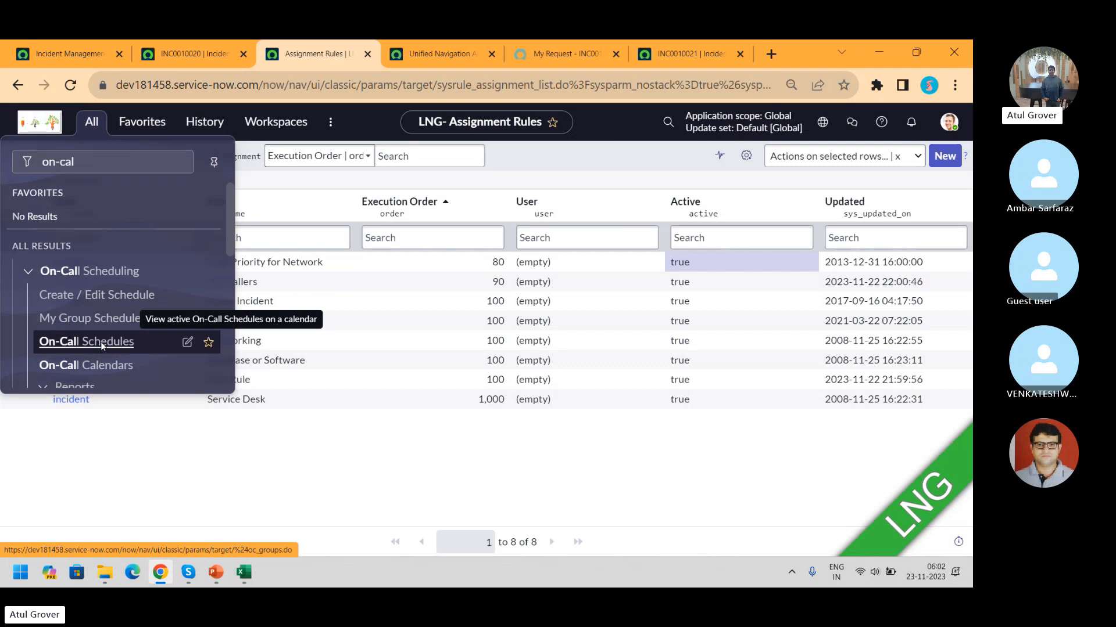
Step: Switch to the On-Call Schedules browser tab and show all on-call schedules
left_click(448, 58)
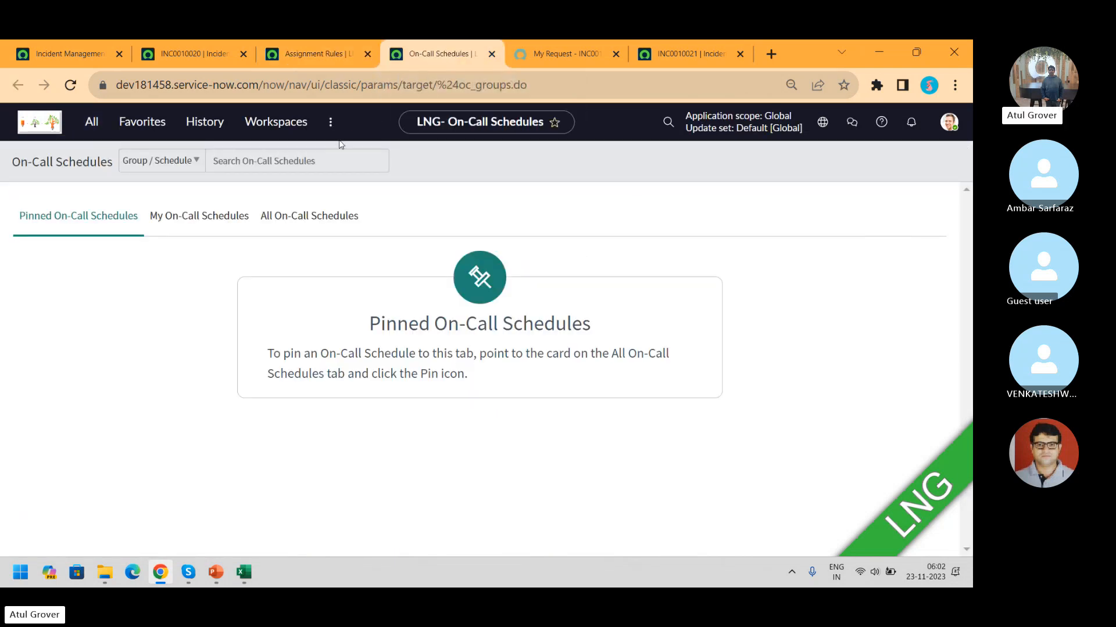
left_click(293, 221)
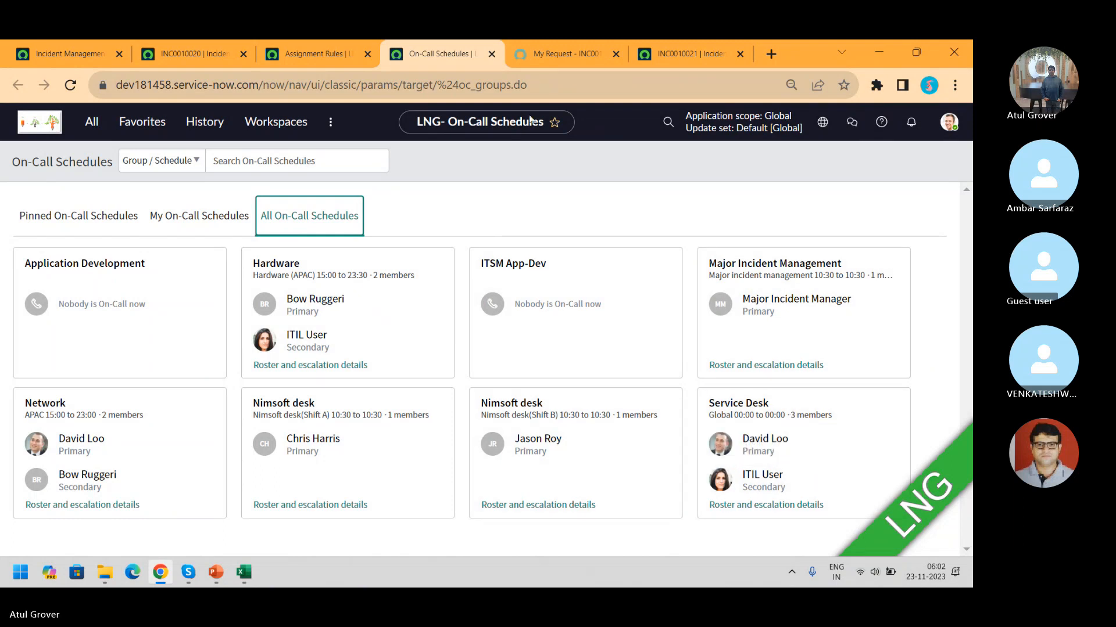
Step: Open the VIP Callers trigger rule from the assignment rules list and compare it with the assignment on incident INC0010021
left_click(318, 63)
left_click(64, 283)
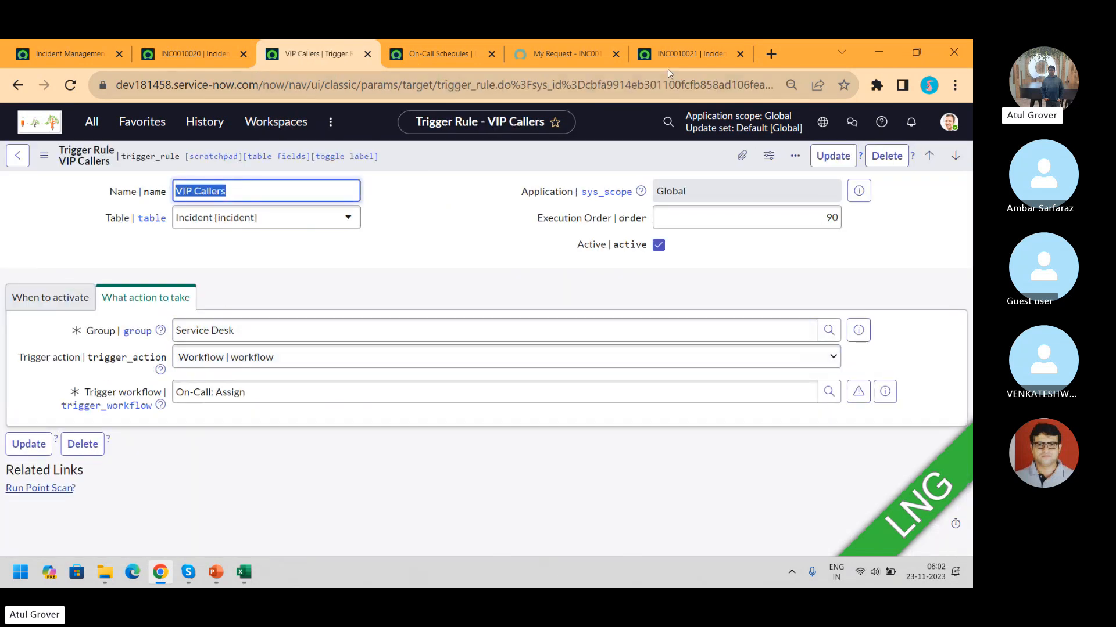
left_click(683, 54)
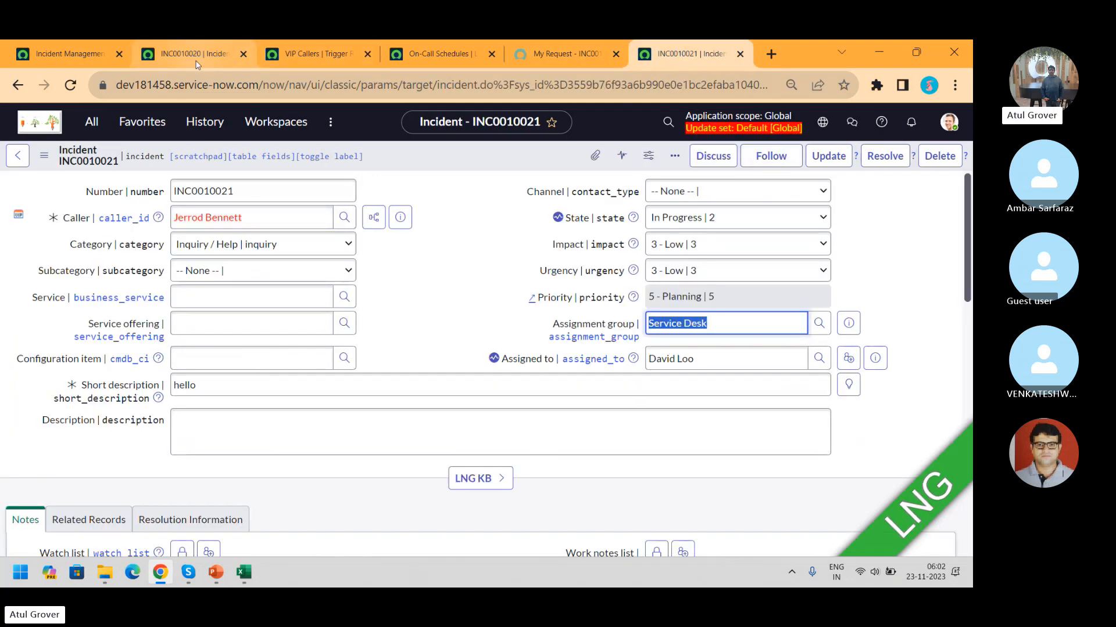
Step: Return to the VIP Callers browser tab, search the navigator for "workfl" and open the Workflow Editor
left_click(314, 53)
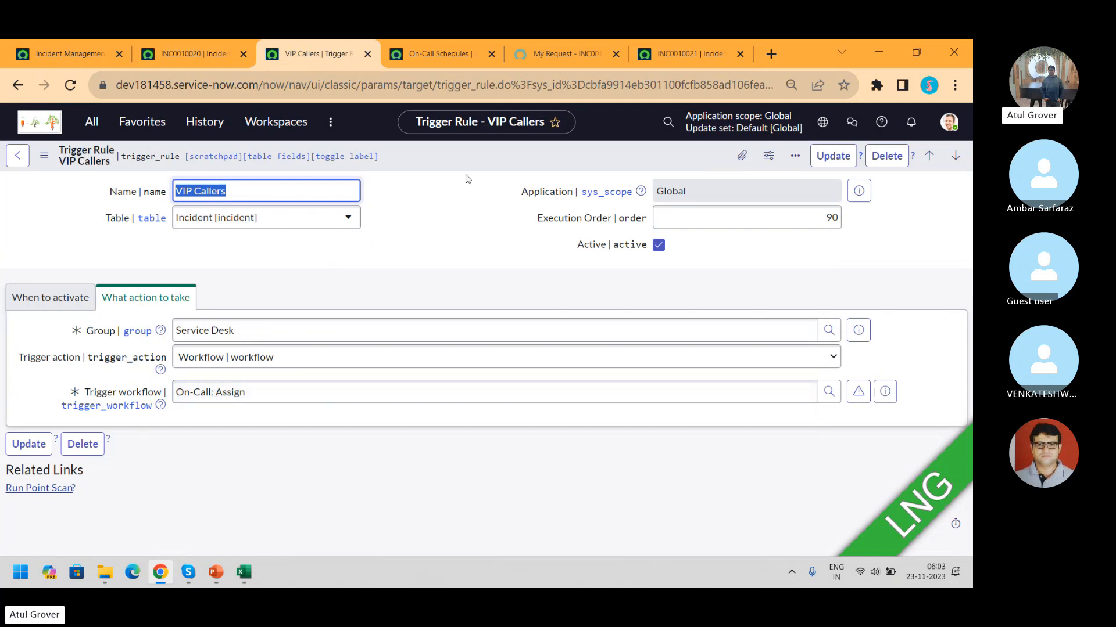
left_click(92, 122)
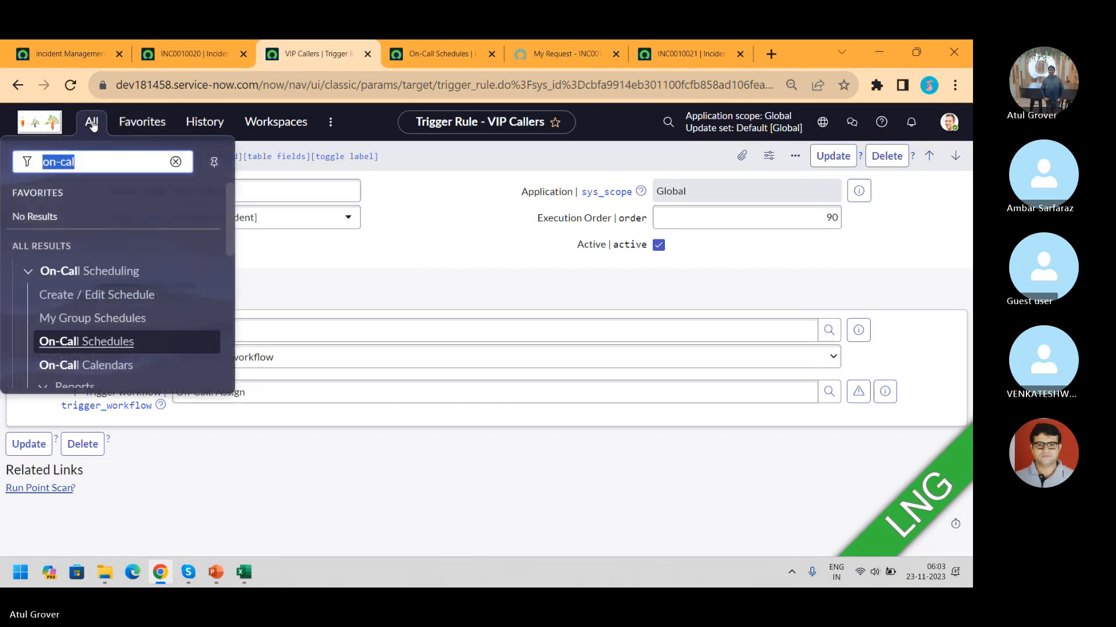
type("workfl")
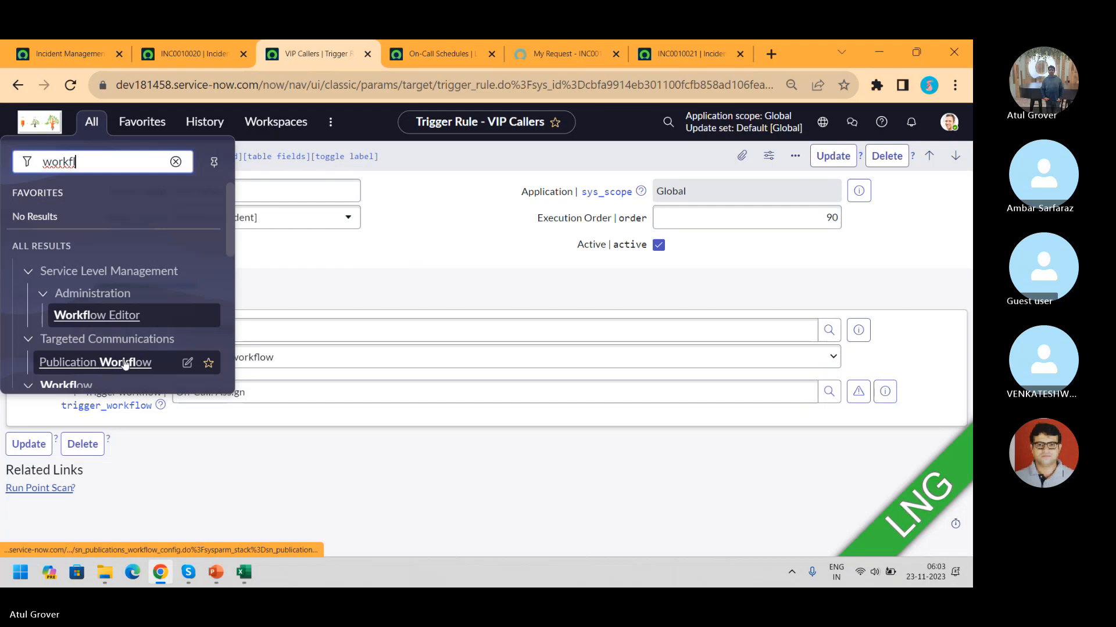
scroll(174, 279, "down", 1)
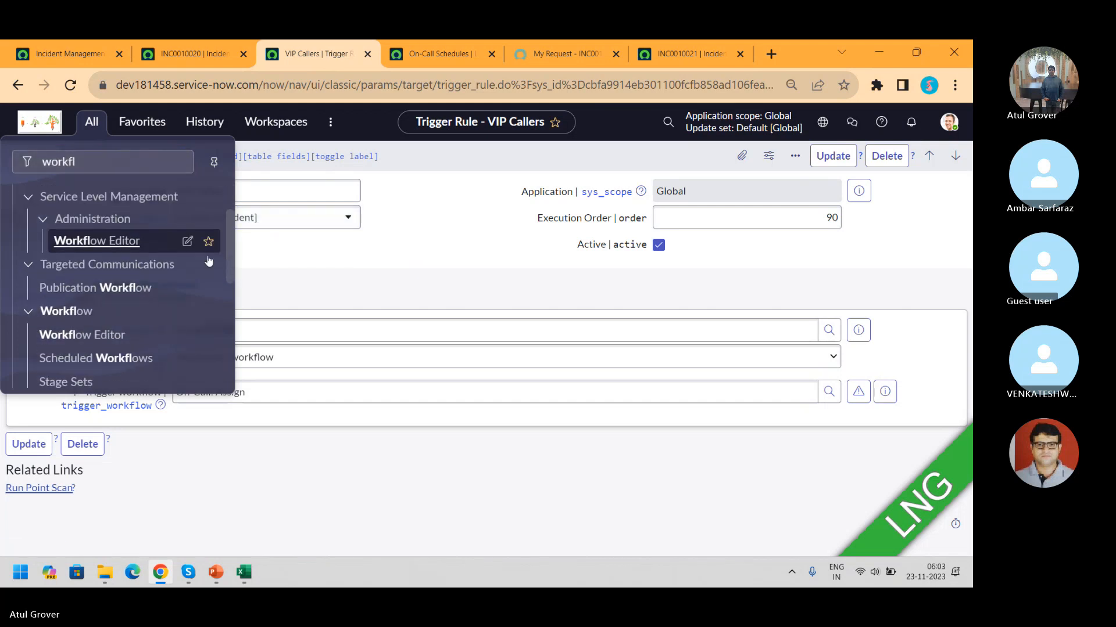
left_click(100, 342)
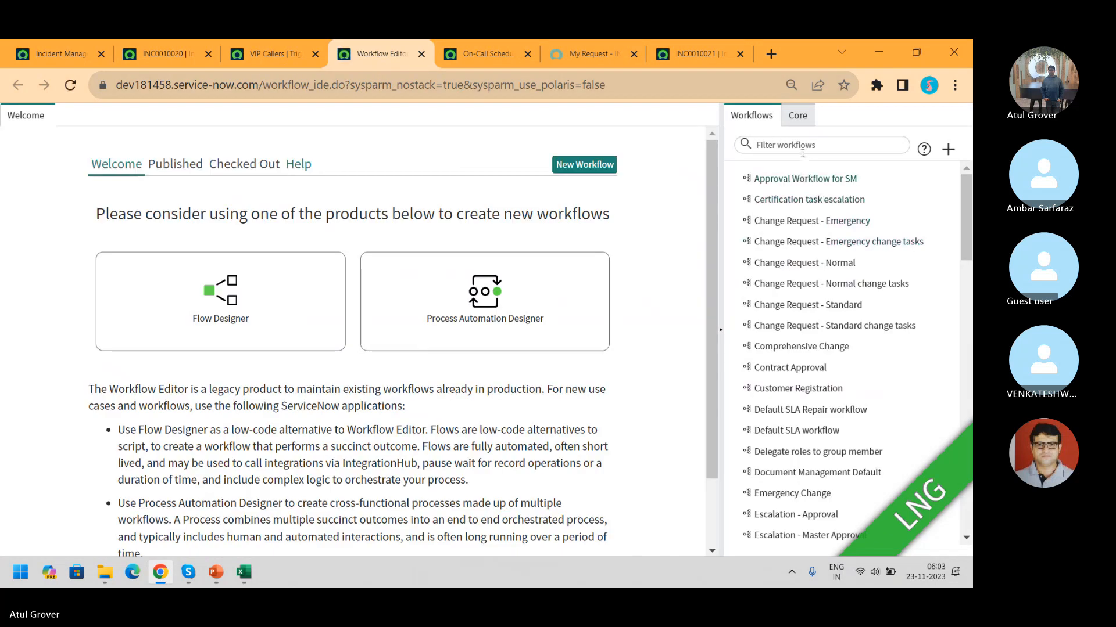
Step: Filter the workflows by "on-c" and open the On-Call: Assign workflow to view its diagram
left_click(803, 148)
type("onc")
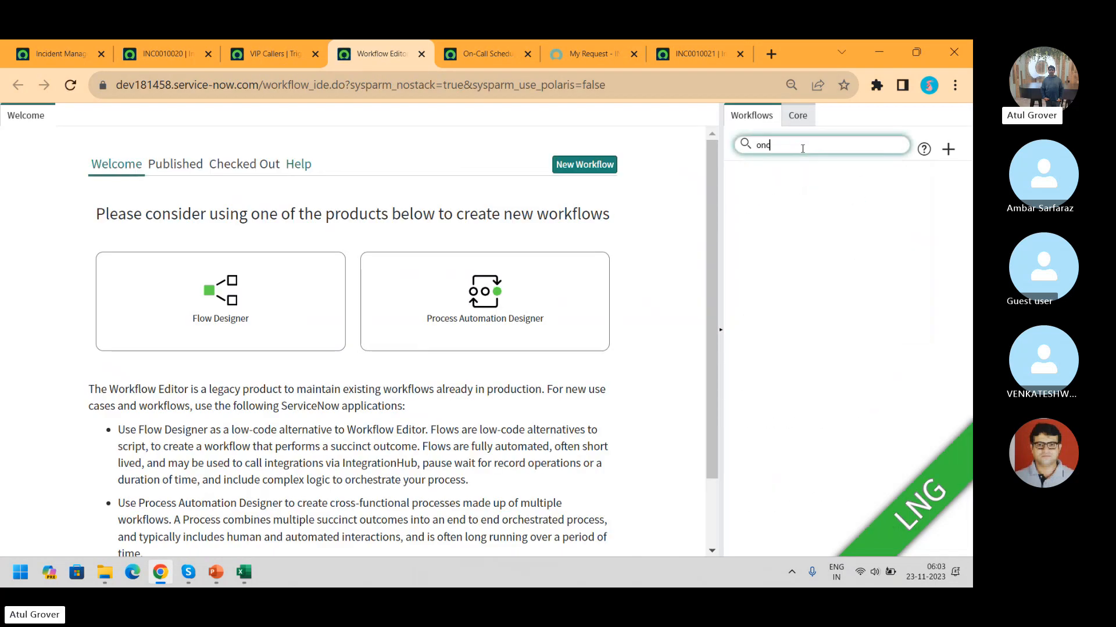
key("BackSpace")
type("-c")
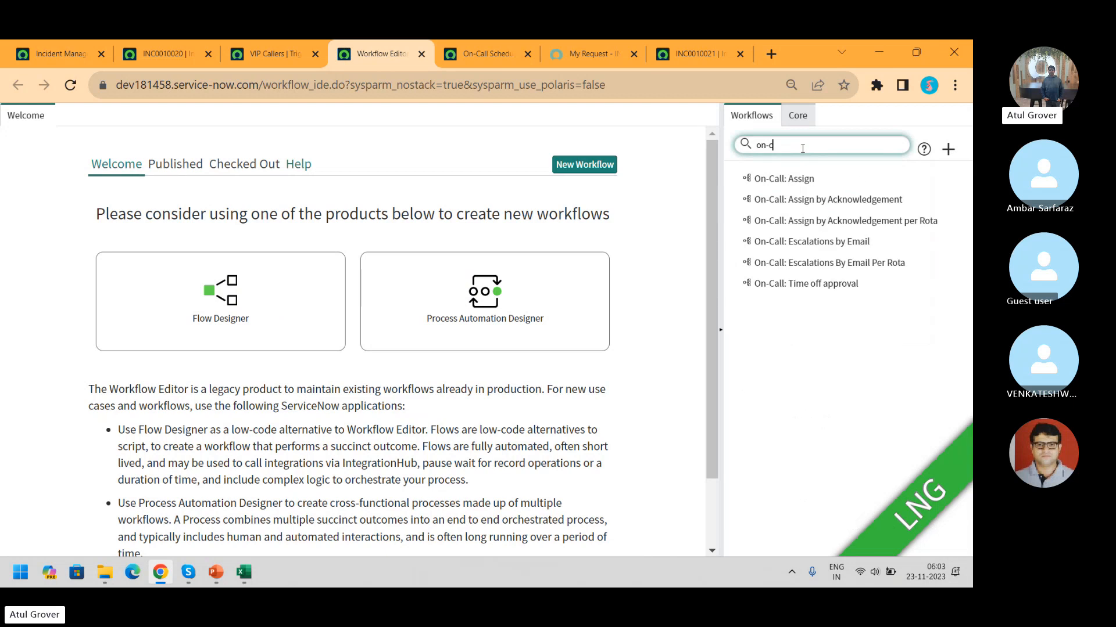
left_click(789, 176)
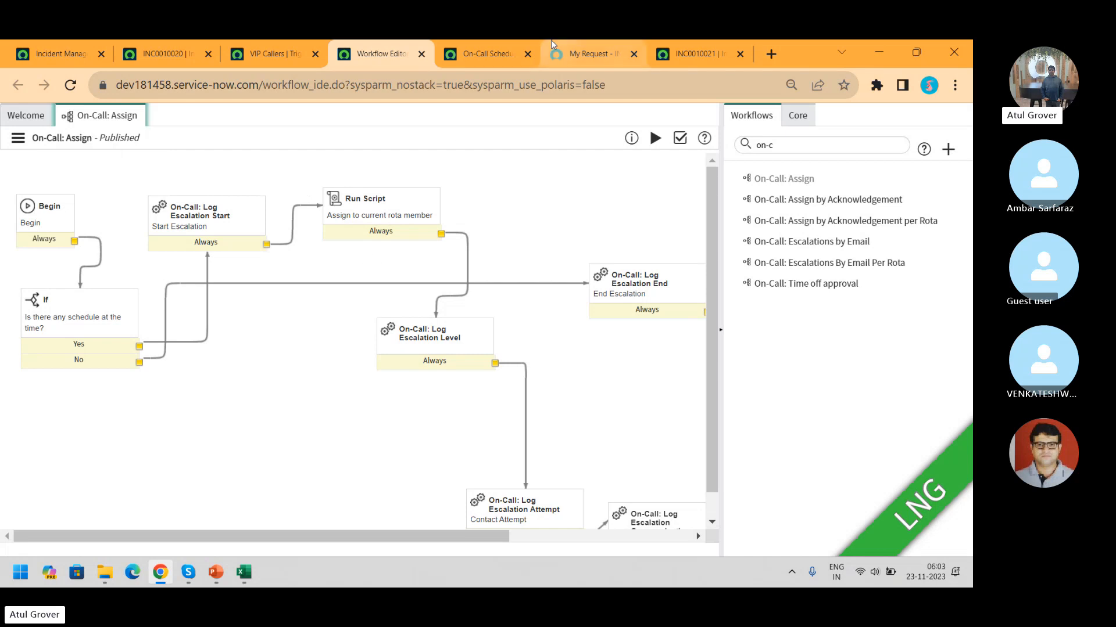
Step: Switch to the on-call schedules and examine the Service Desk group's on-call overview and weekly calendar
left_click(490, 54)
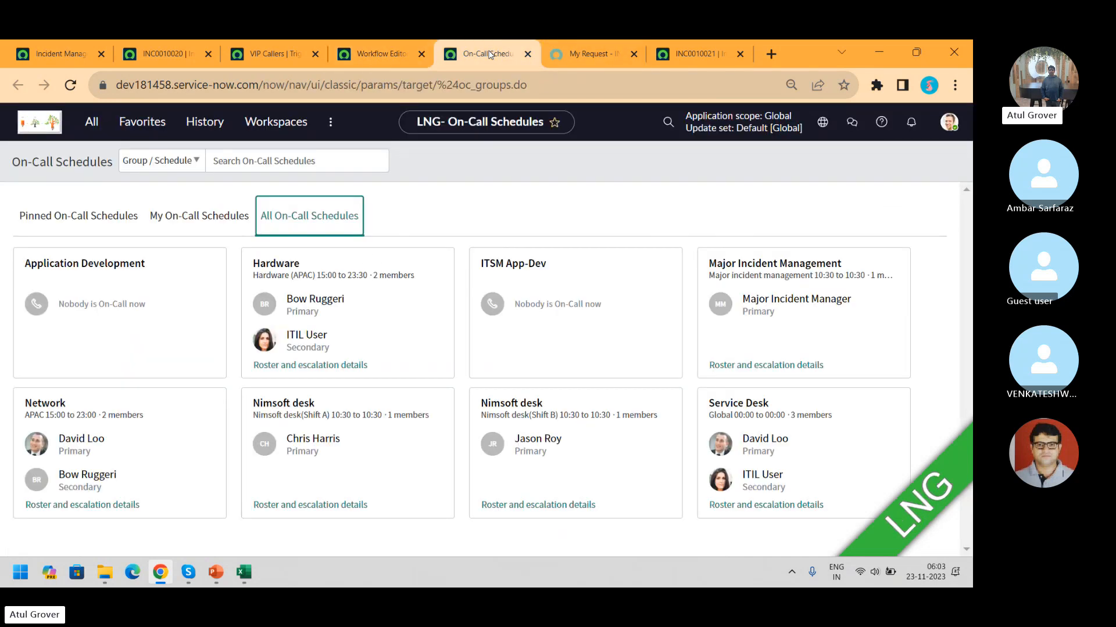
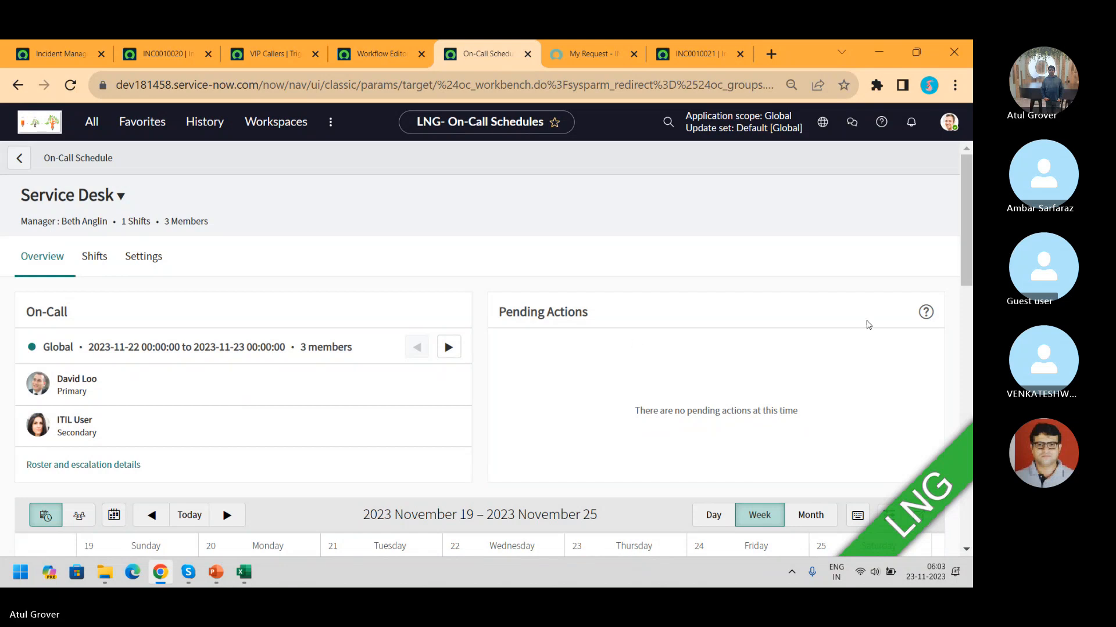
left_click_drag(969, 195, 972, 269)
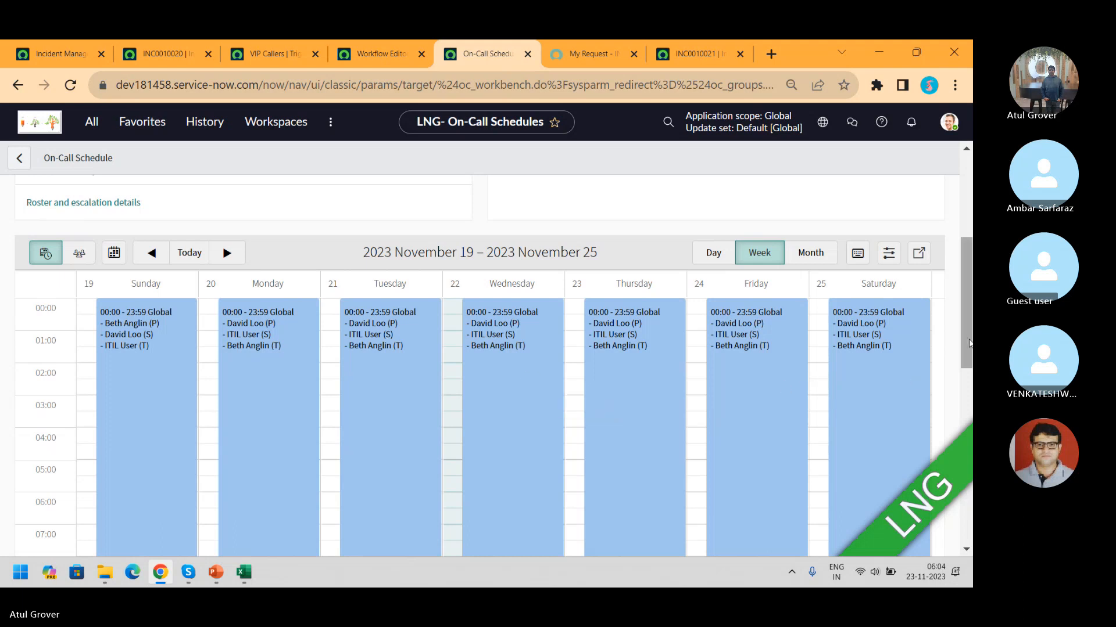
left_click_drag(968, 343, 970, 260)
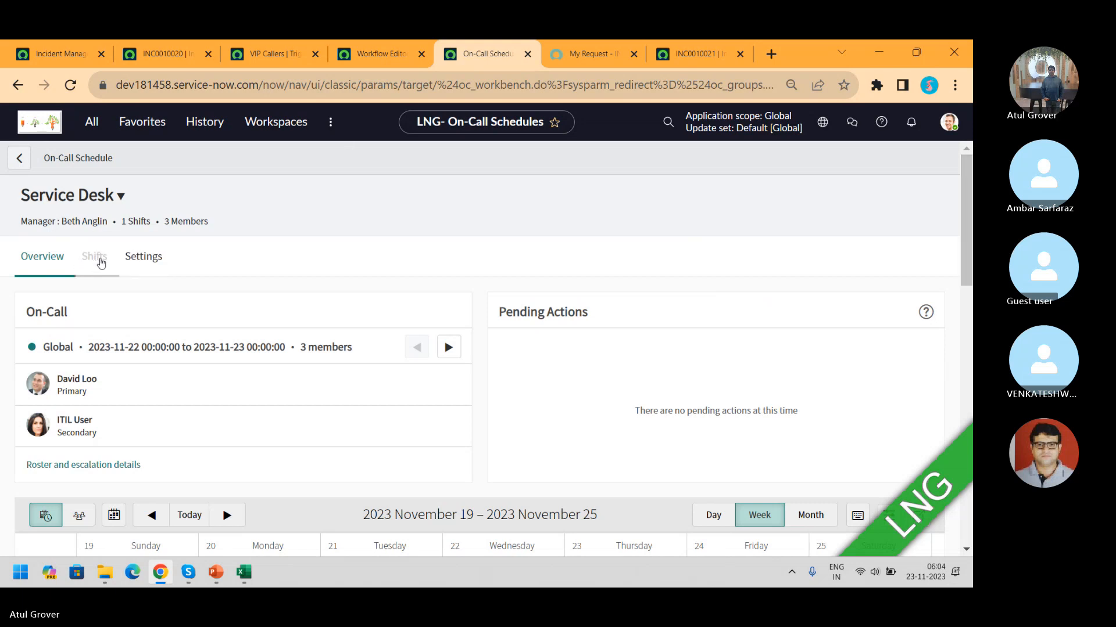
Step: Review the Service Desk group's shifts and settings, and open its schedule for editing to examine the Global shift definition
left_click(95, 257)
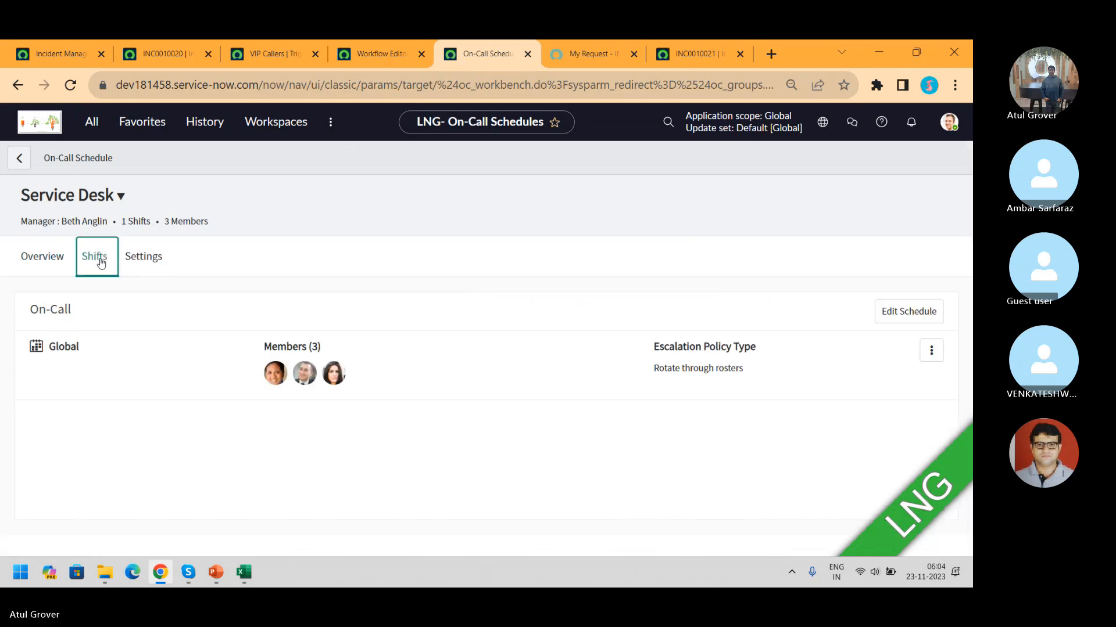
left_click(150, 267)
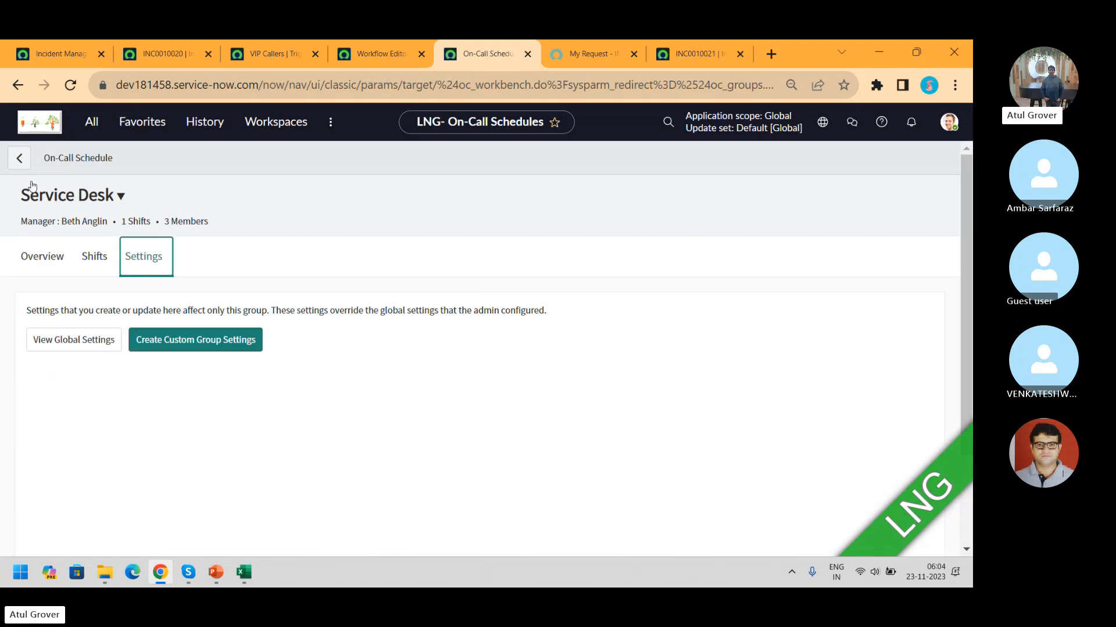
left_click(95, 267)
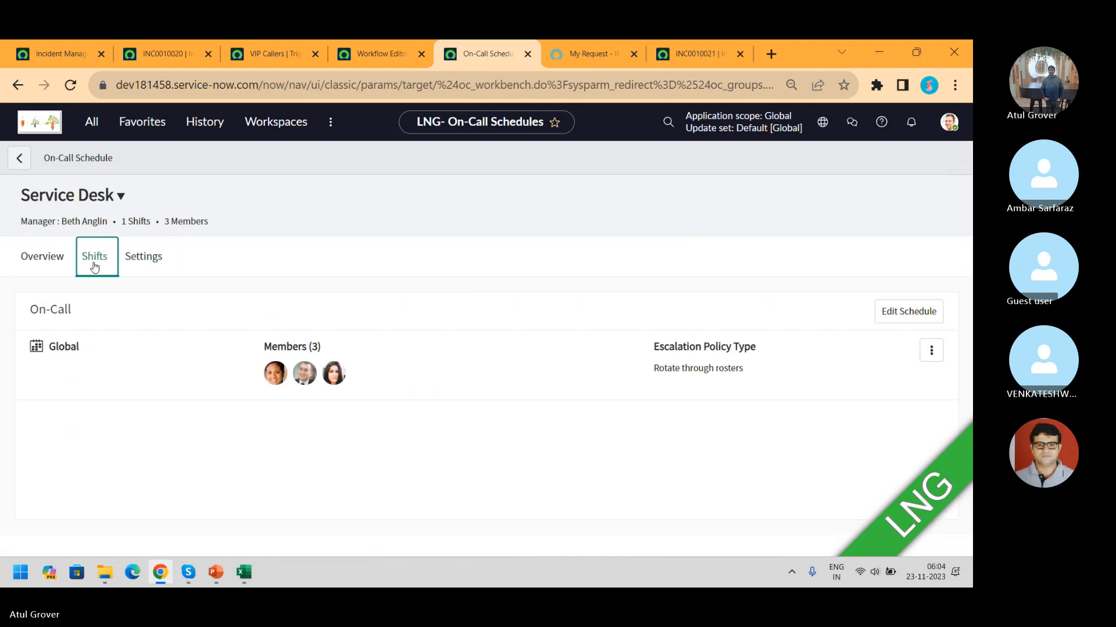
left_click(924, 314)
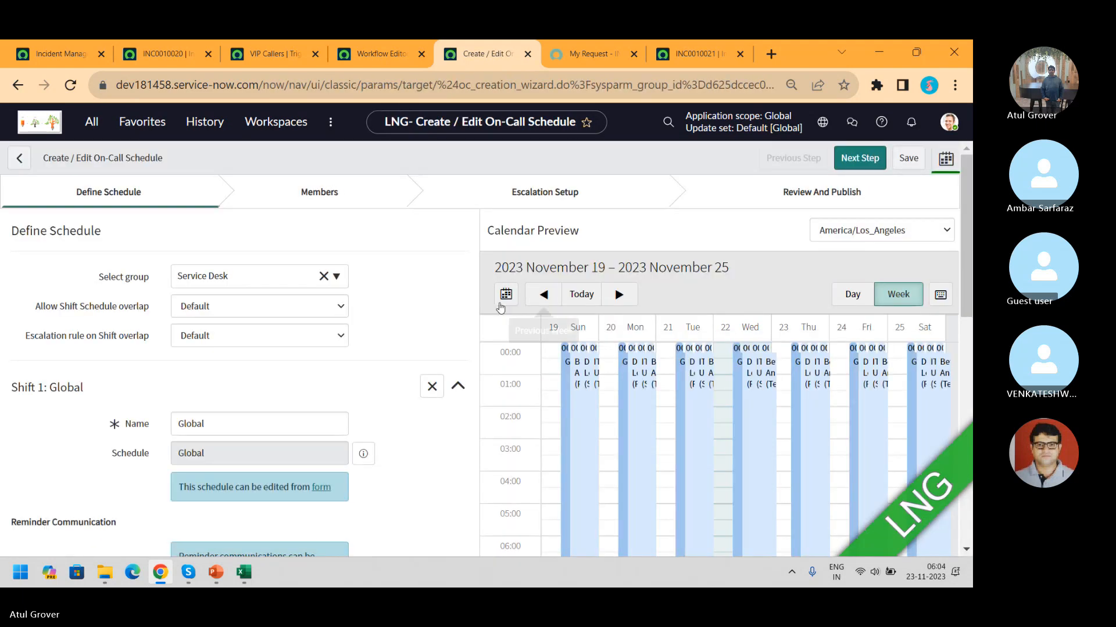
left_click_drag(969, 190, 972, 232)
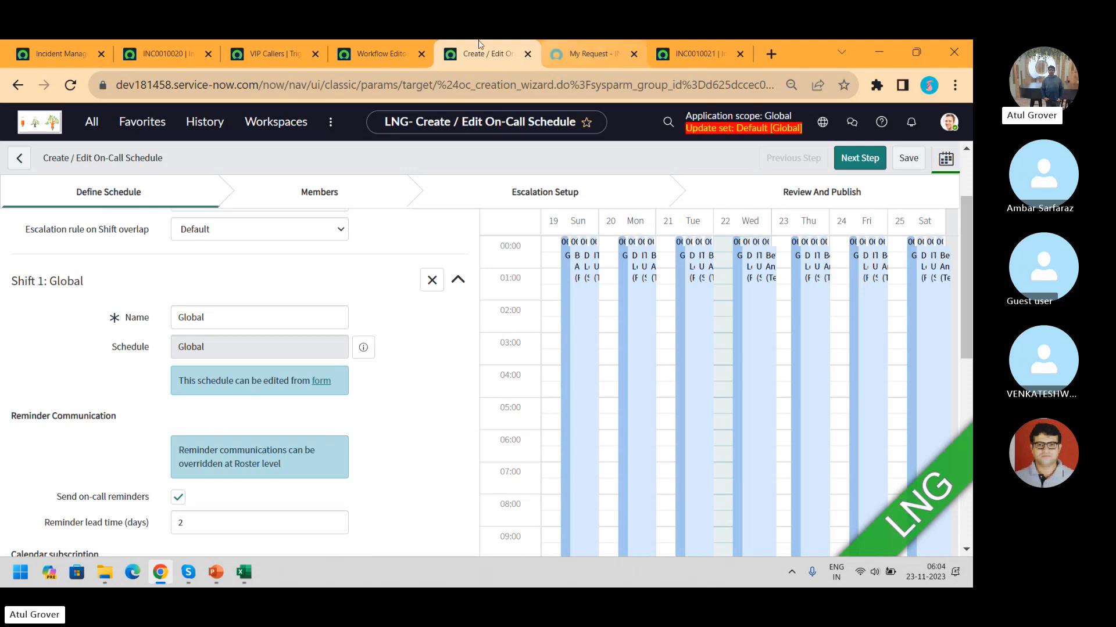
Step: Check the VIP Callers trigger rule and incident INC0010020, close the My Request page, and return to incident INC0010021
left_click(263, 54)
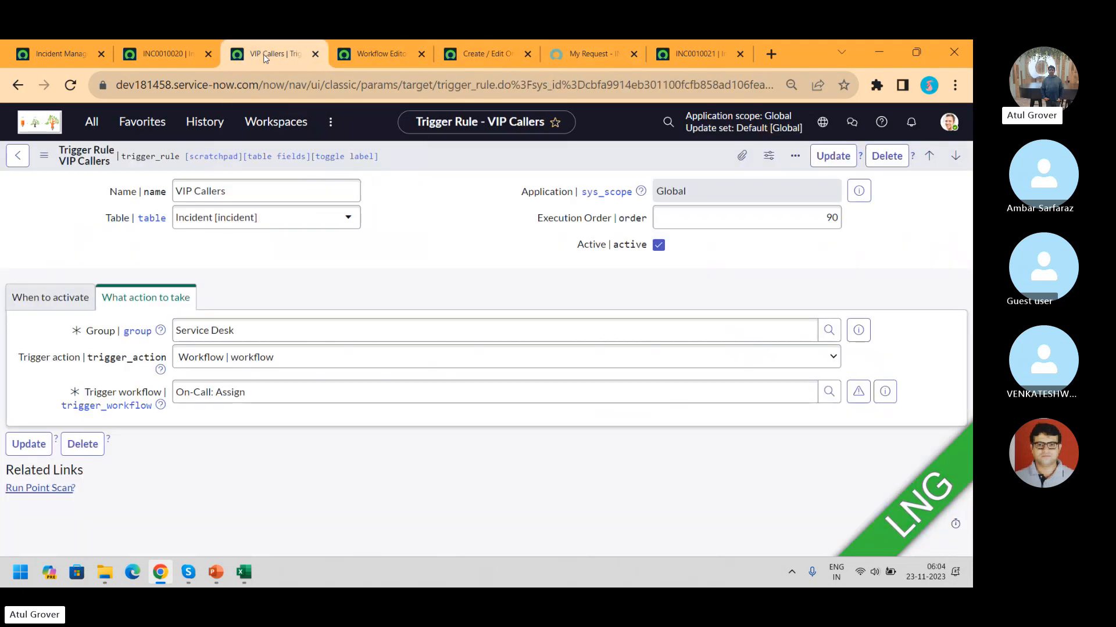
left_click(169, 53)
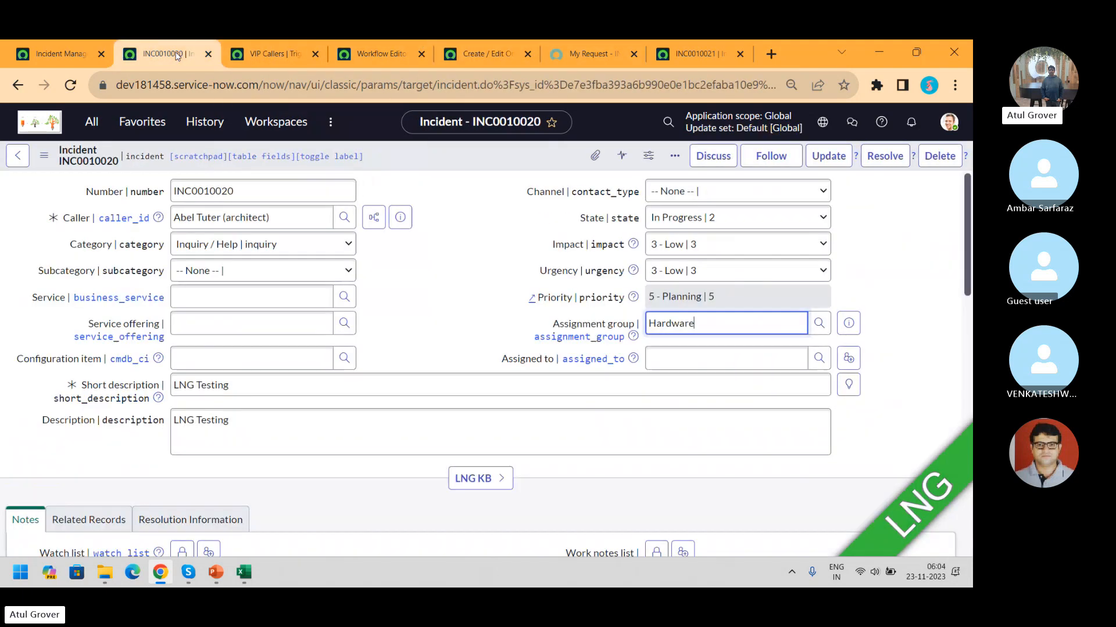
left_click(634, 53)
left_click(585, 58)
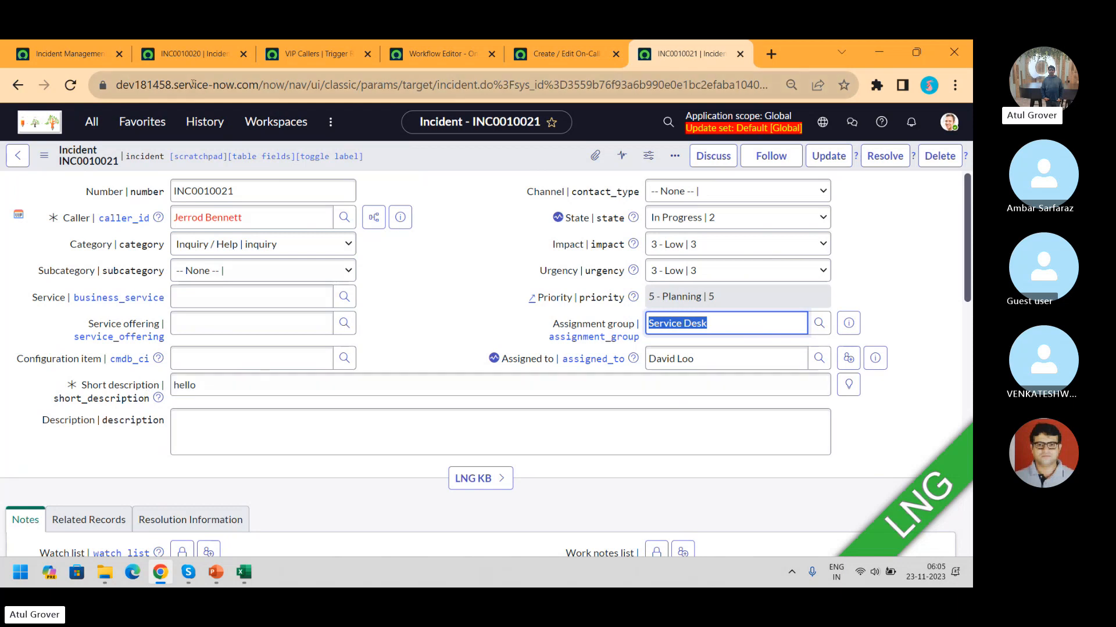
Step: From the incident INC0010020 page, search the navigator for "data lo" and open the Data Lookup Definitions list
left_click(186, 55)
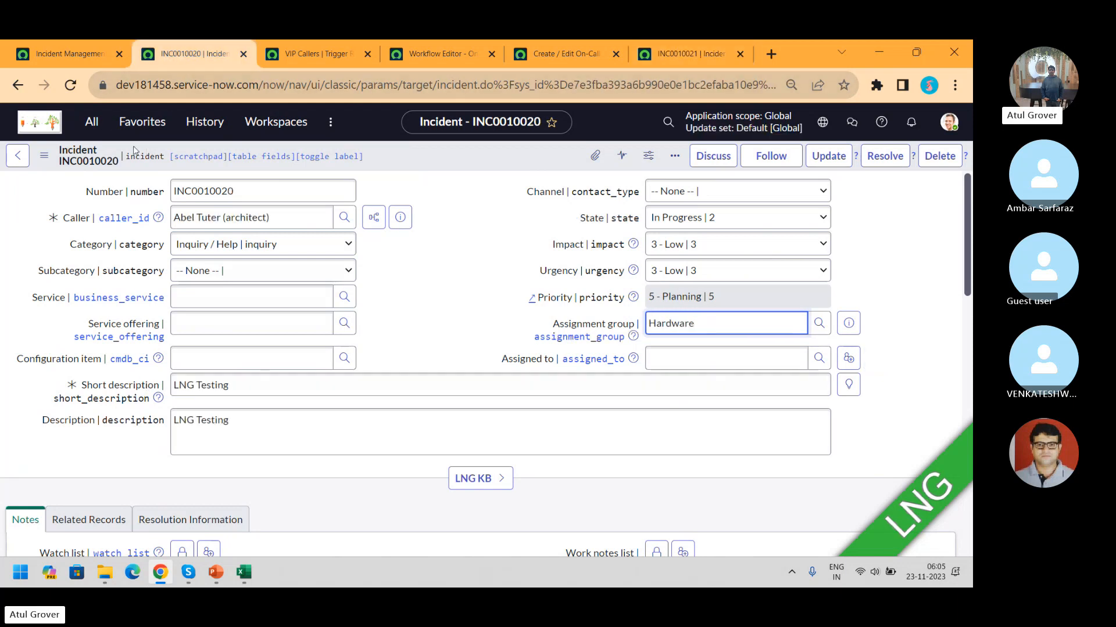
left_click(93, 123)
type("da")
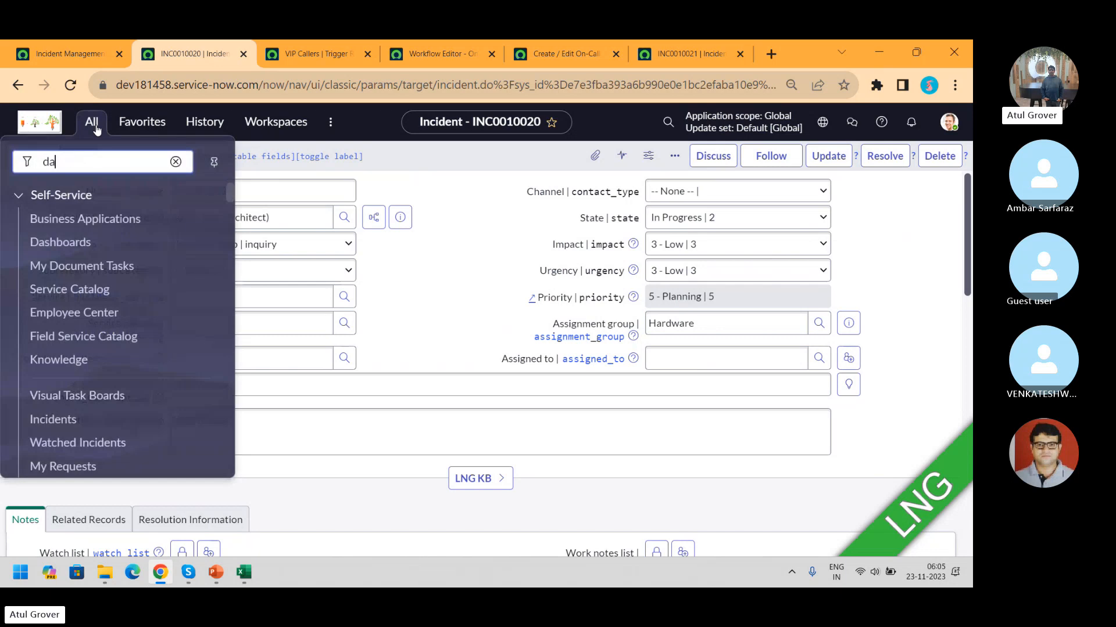
type("ta lo")
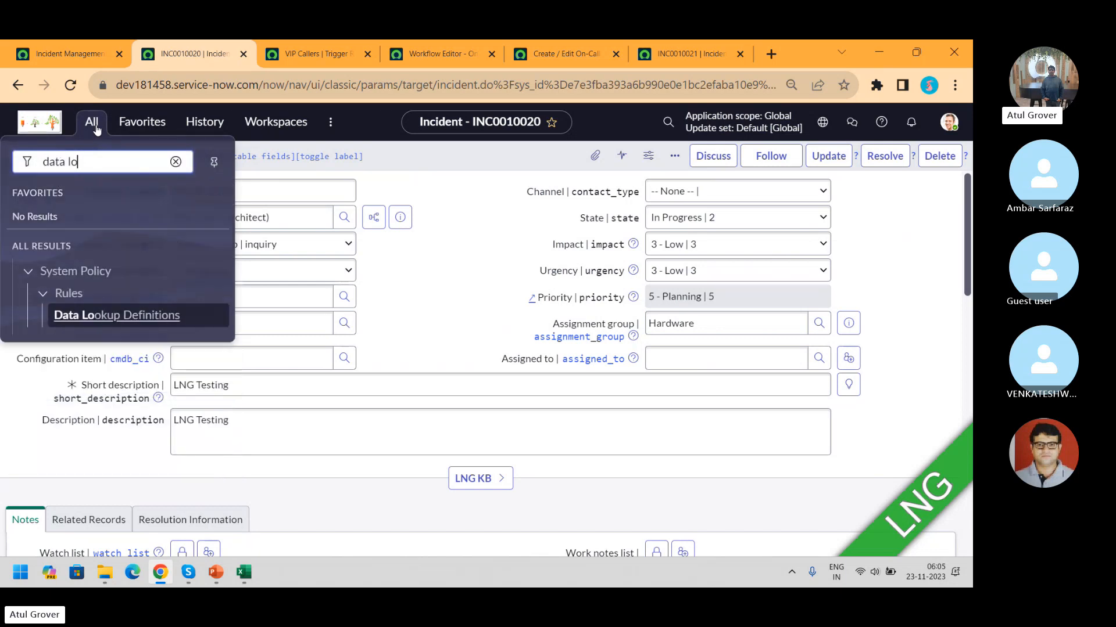
left_click(138, 319)
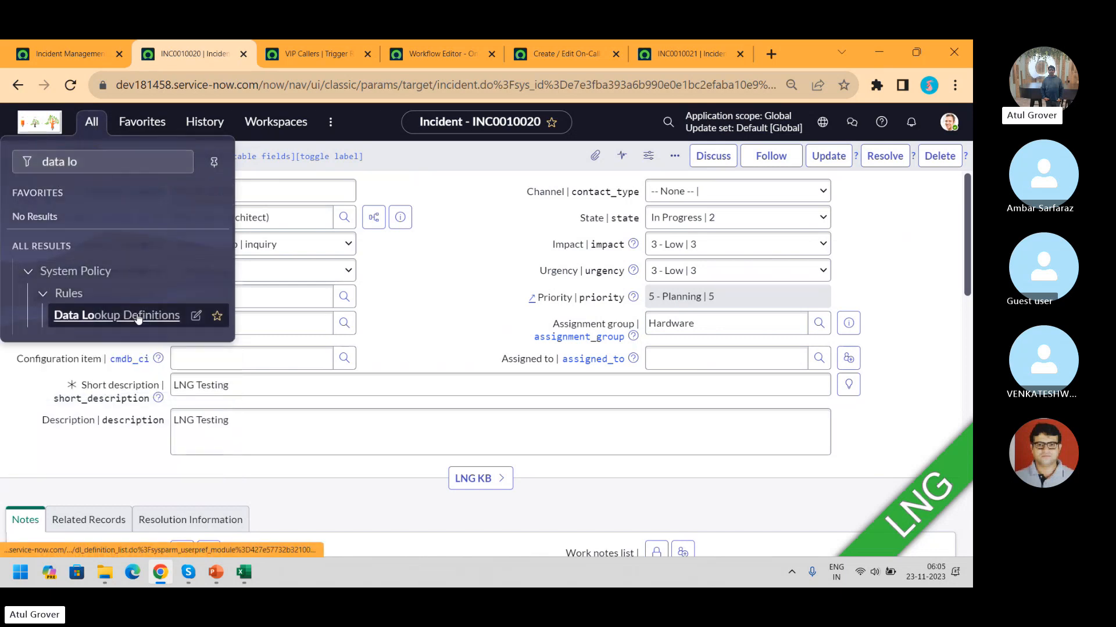
left_click(617, 390)
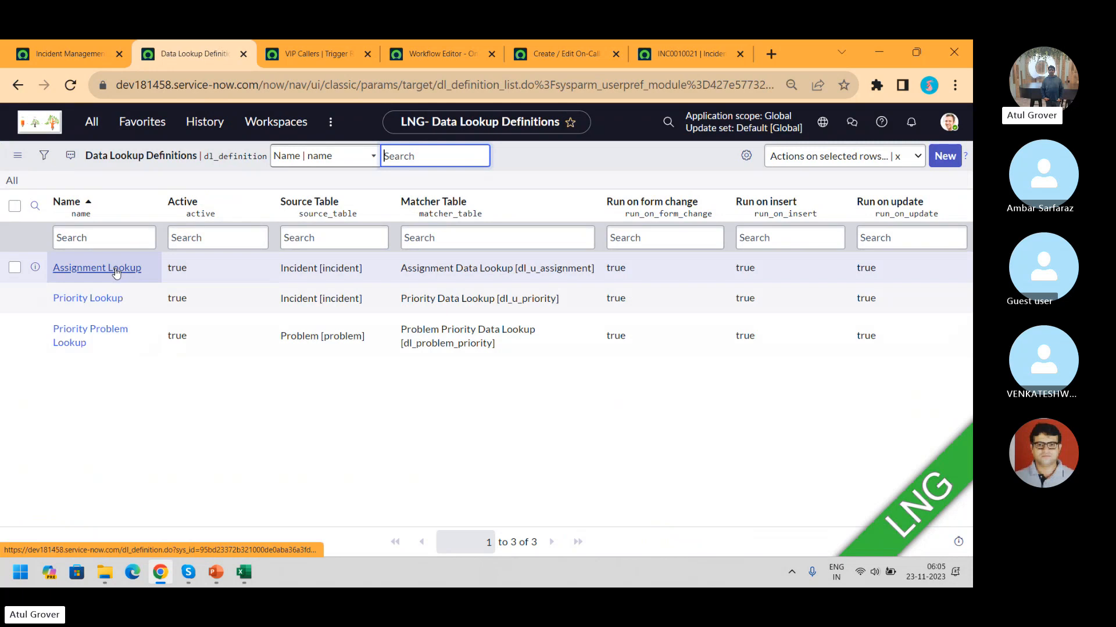
Step: Open the Assignment Lookup definition and examine its matcher and setter field definitions
left_click(115, 272)
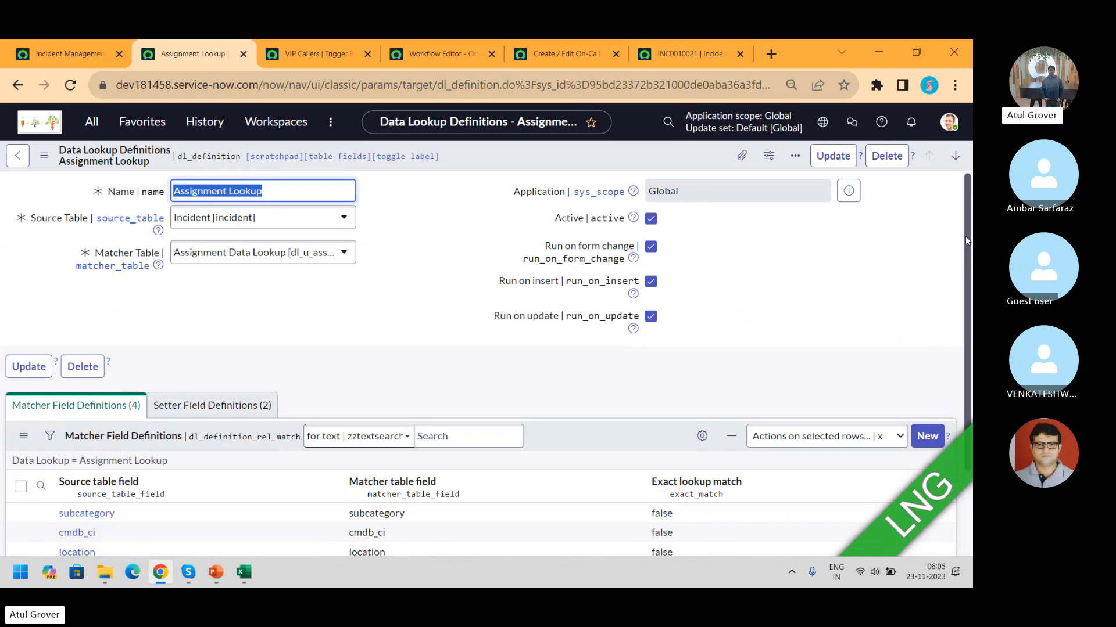
left_click_drag(966, 241, 971, 324)
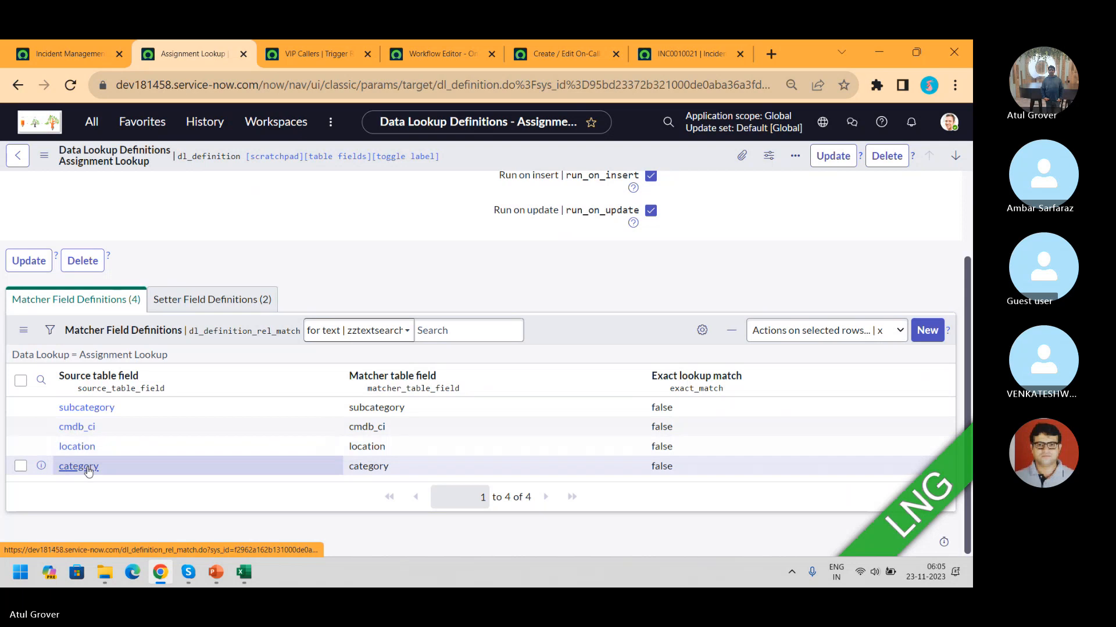
left_click(225, 304)
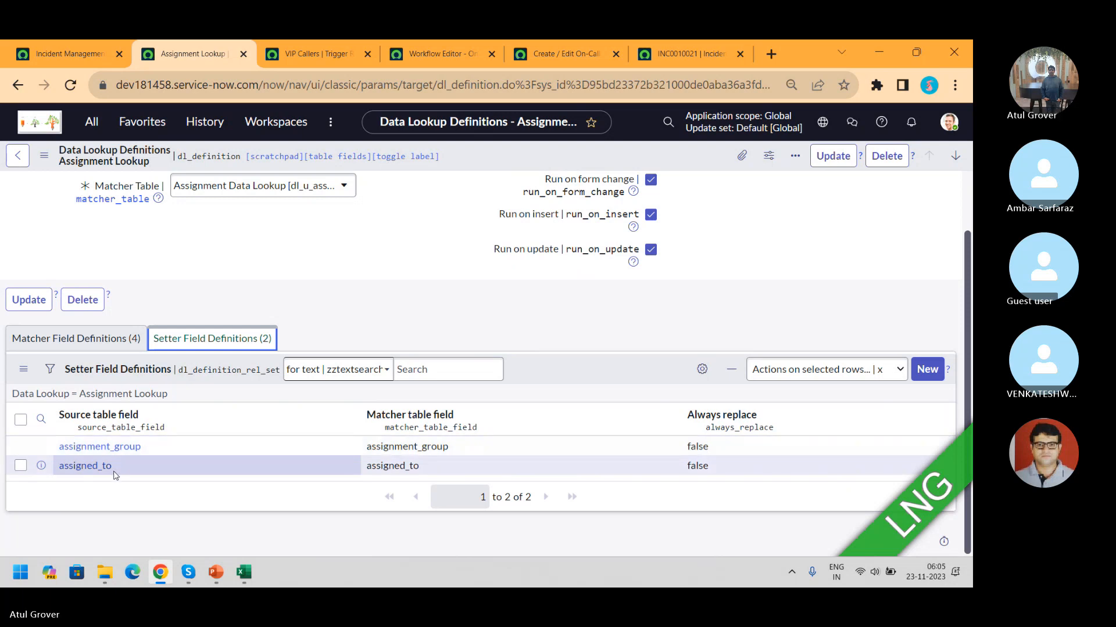
left_click(87, 339)
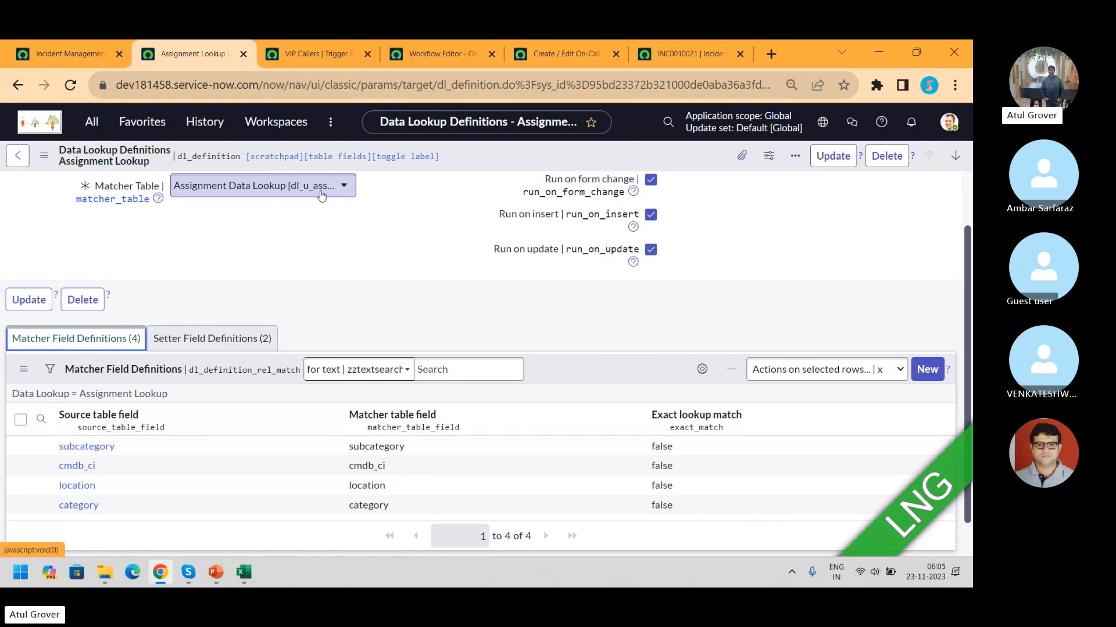
Step: Open the assignment data lookup table's record list by entering dl_u_assignment.LIST in the navigator
left_click(91, 123)
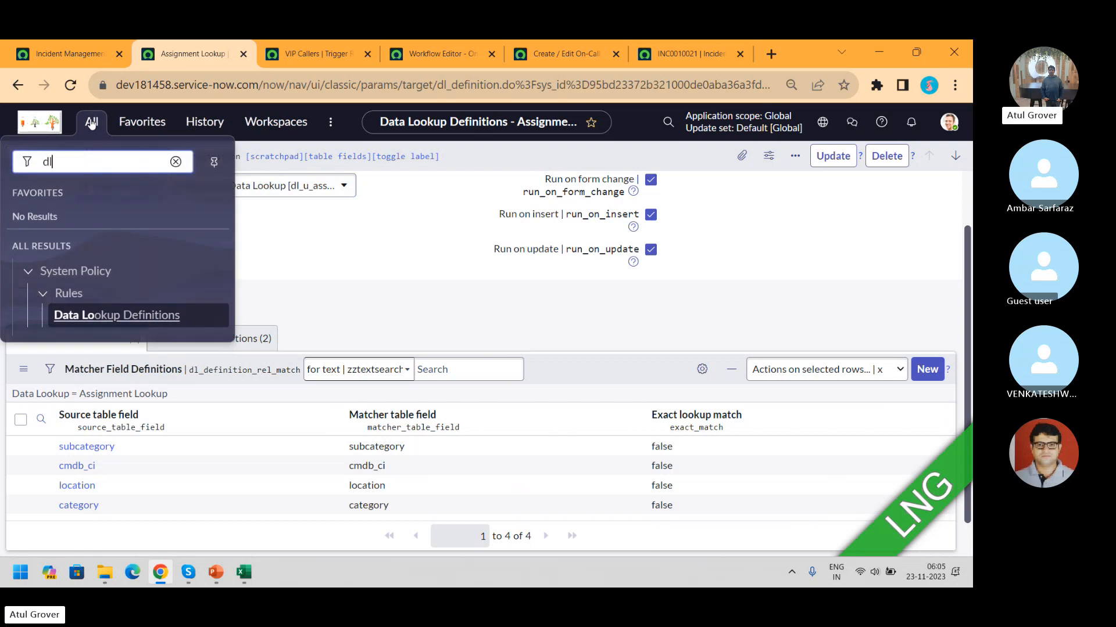
type("_u_")
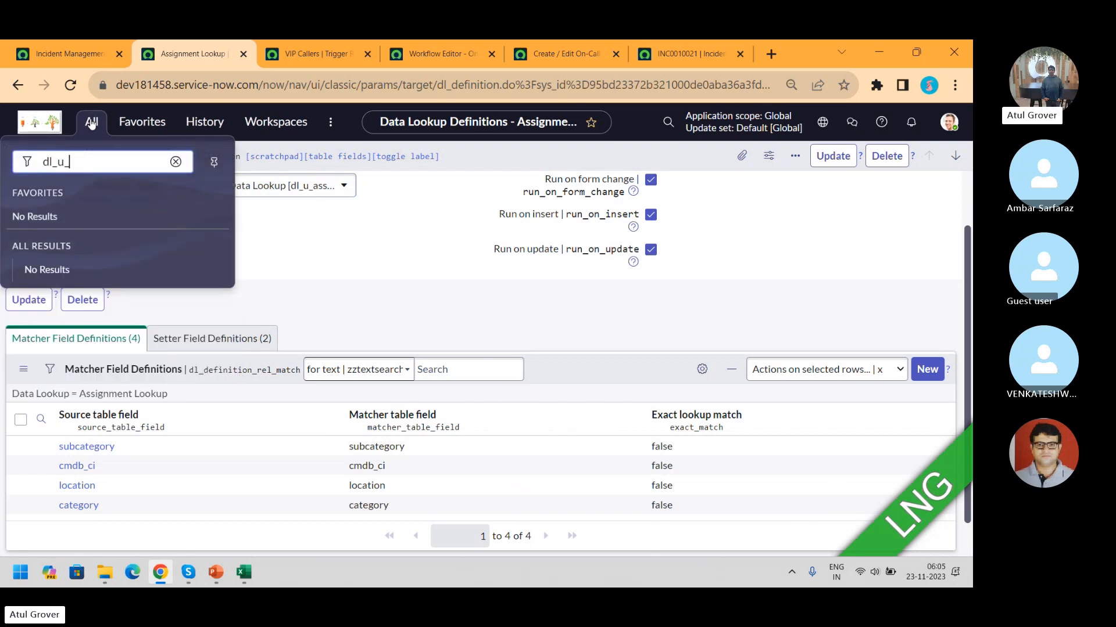
type("assignmen")
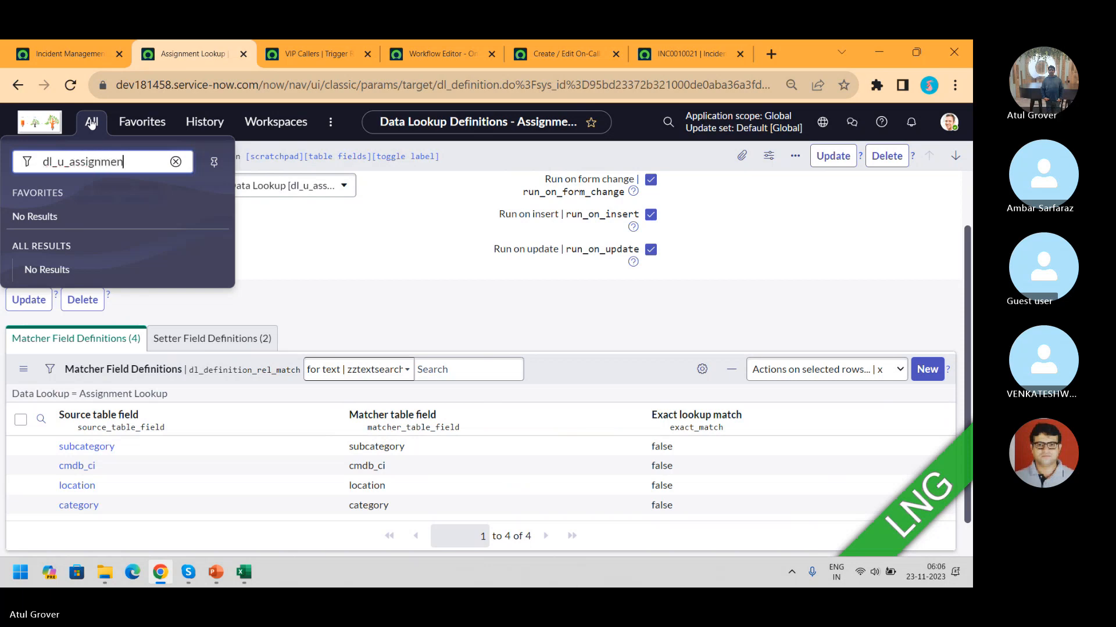
type("t.LIST")
key("Return")
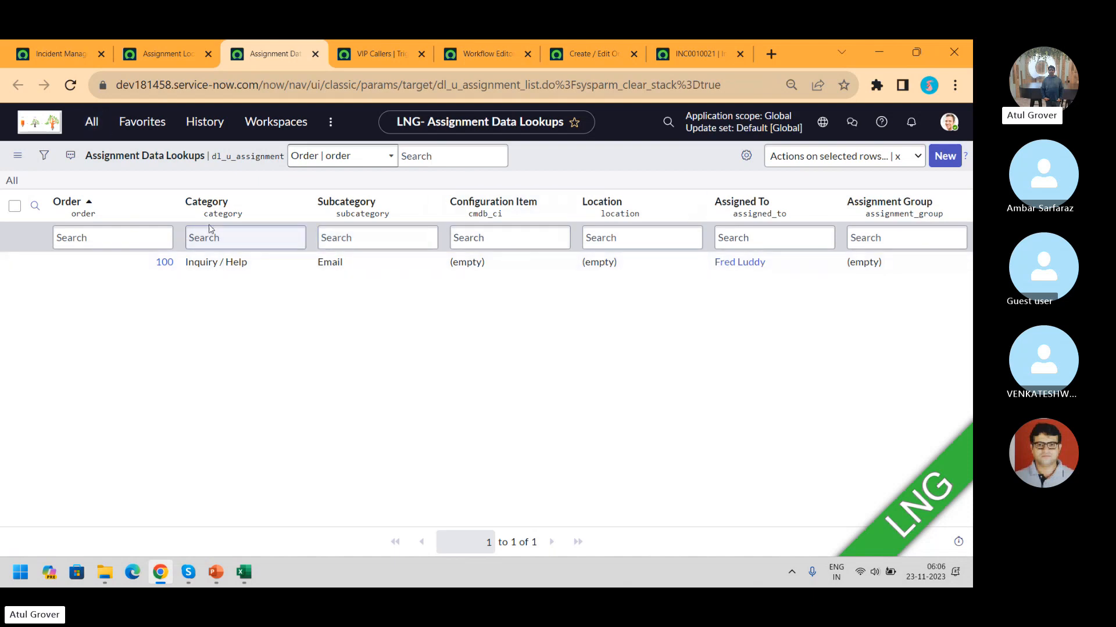
Step: Create a new assignment data lookup record with the category Software, leaving the subcategory at None
left_click(952, 158)
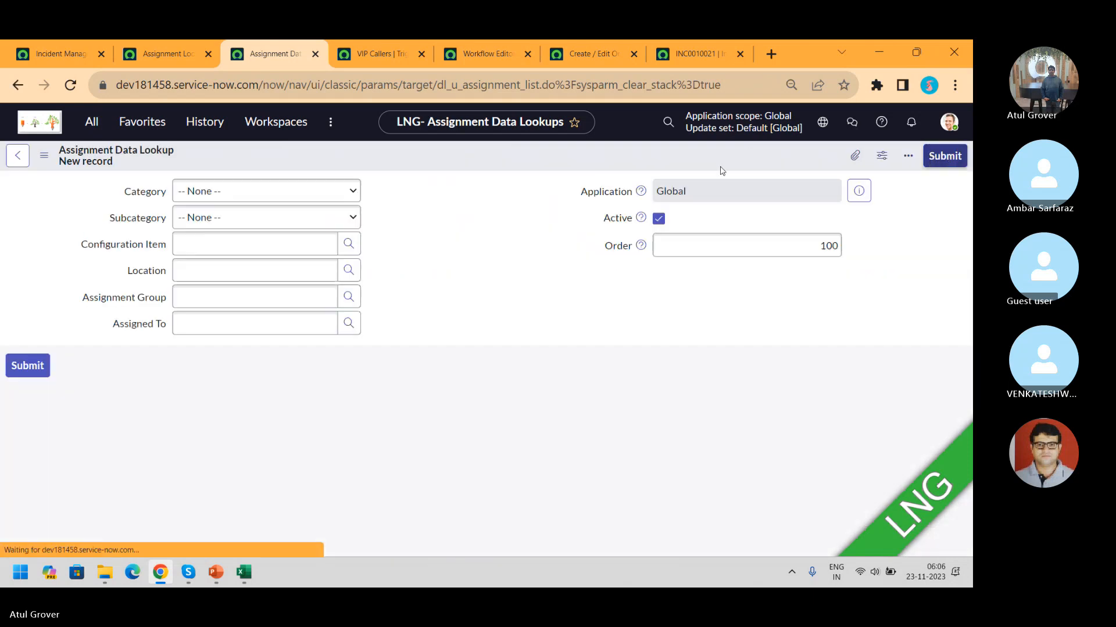
left_click(227, 193)
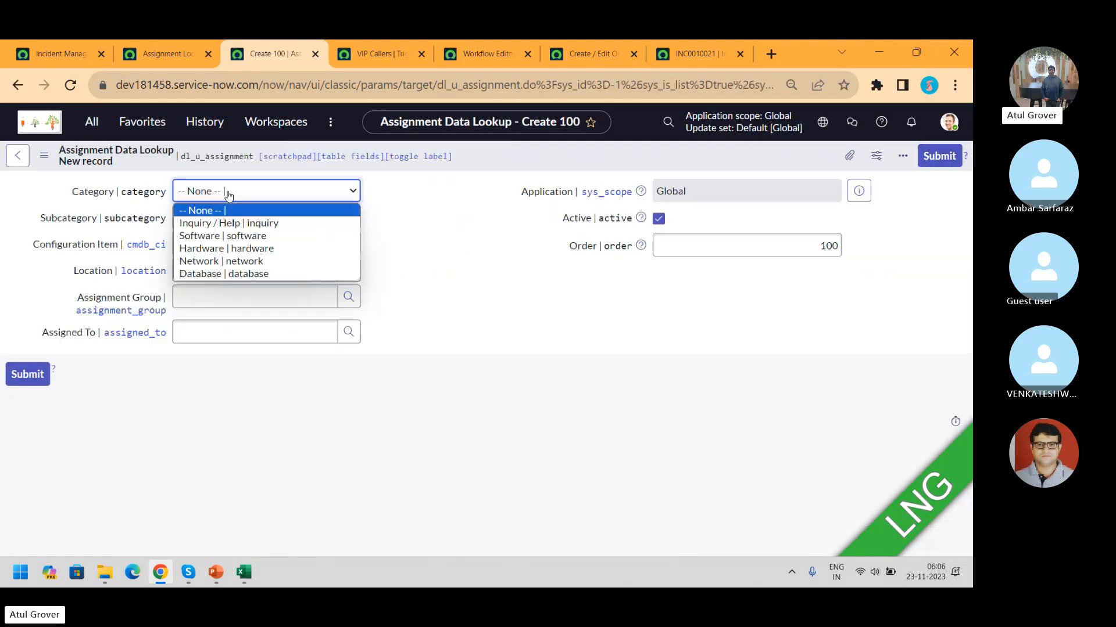
left_click(218, 236)
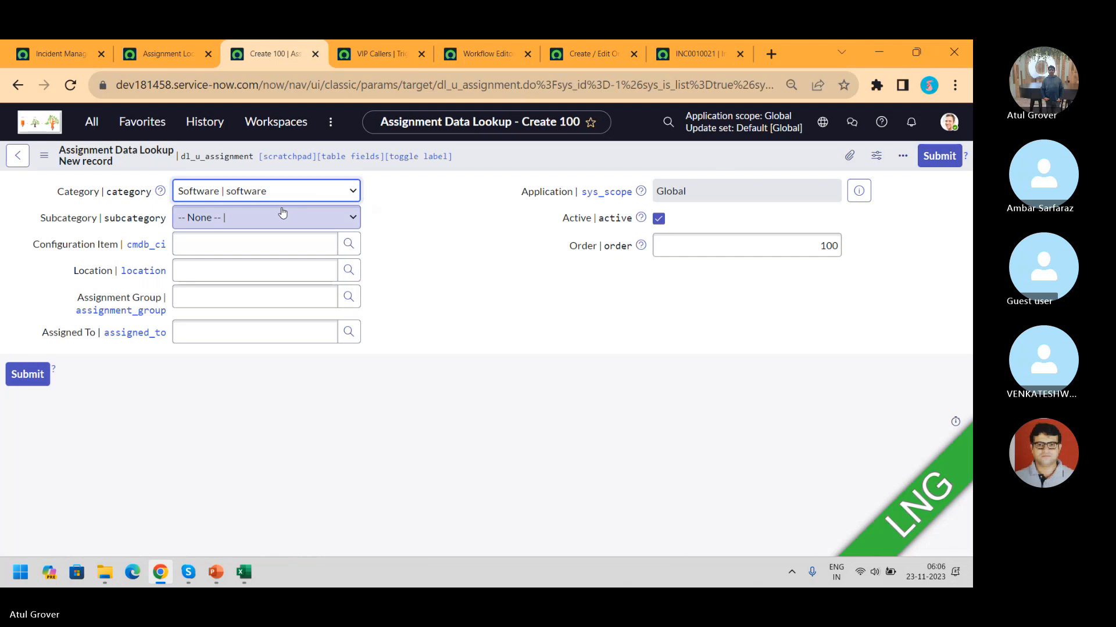
left_click(275, 217)
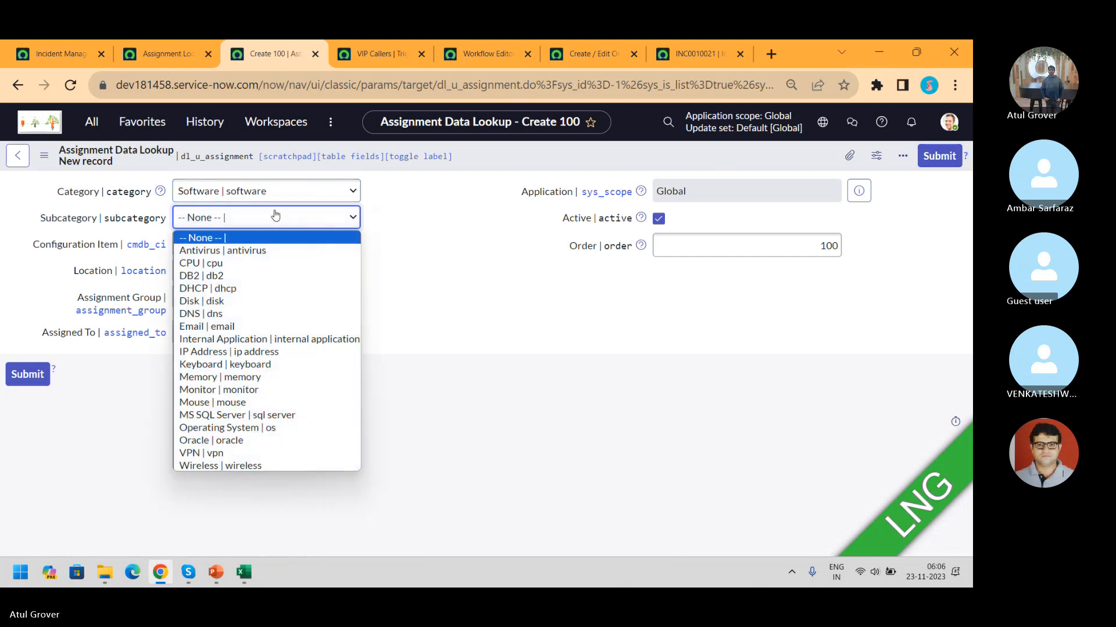
left_click(420, 260)
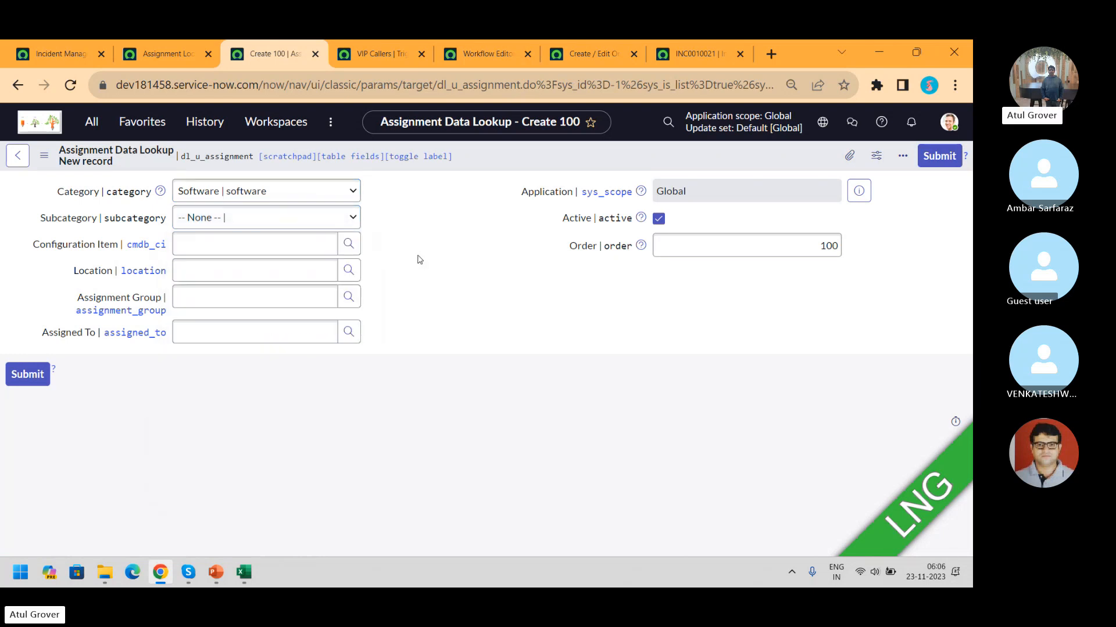
Step: Set the new assignment lookup record's assignment group to App Engine Studio User Limited
left_click(236, 300)
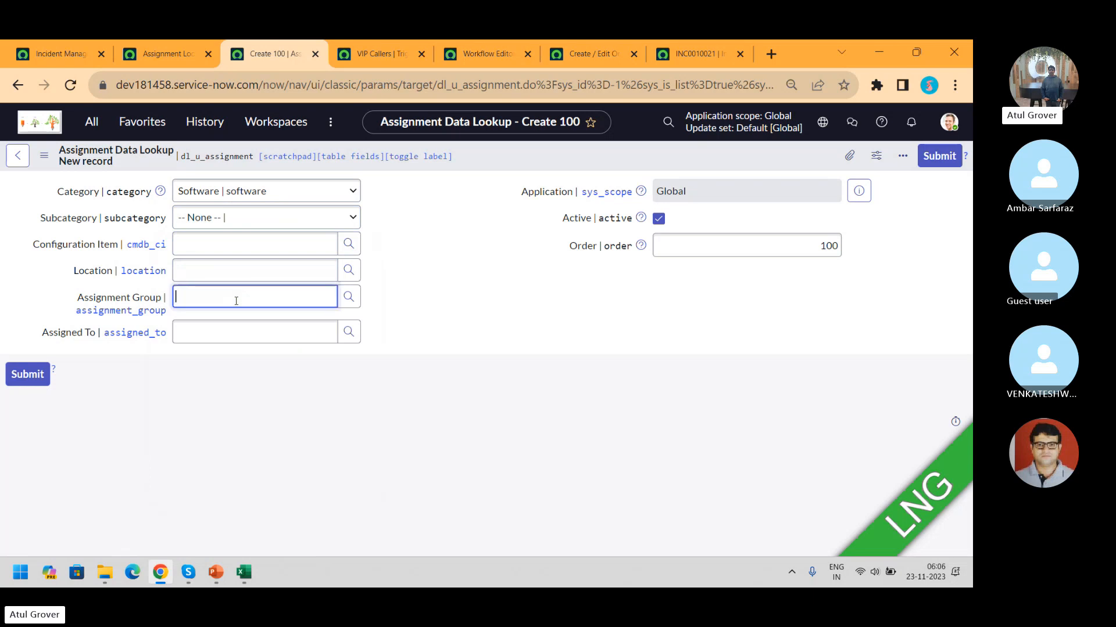
type("**")
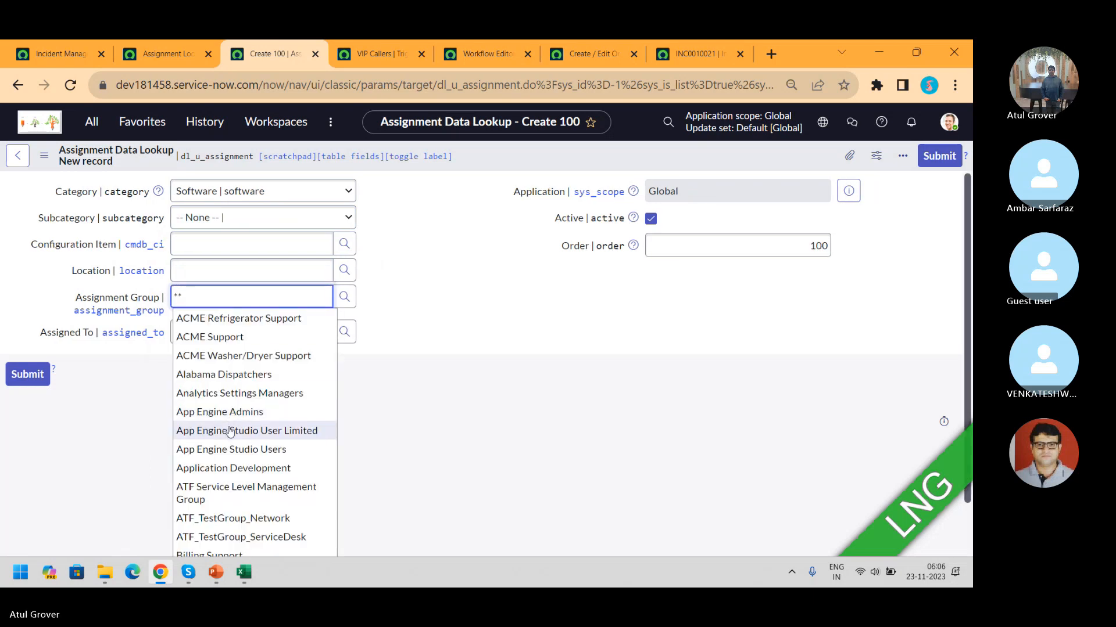
left_click(230, 430)
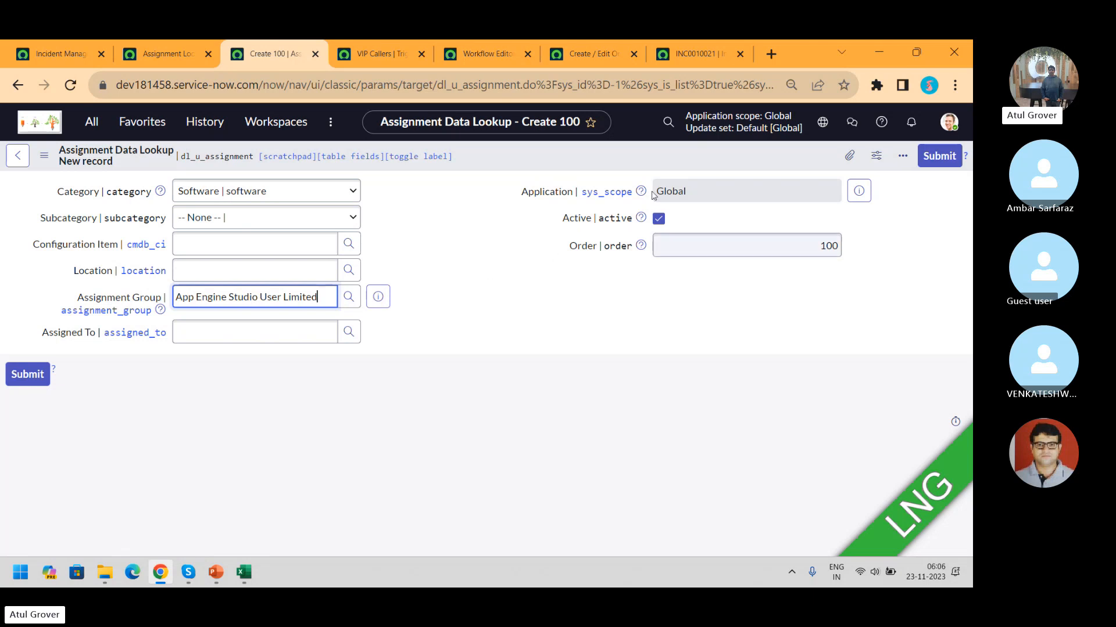
left_click(691, 53)
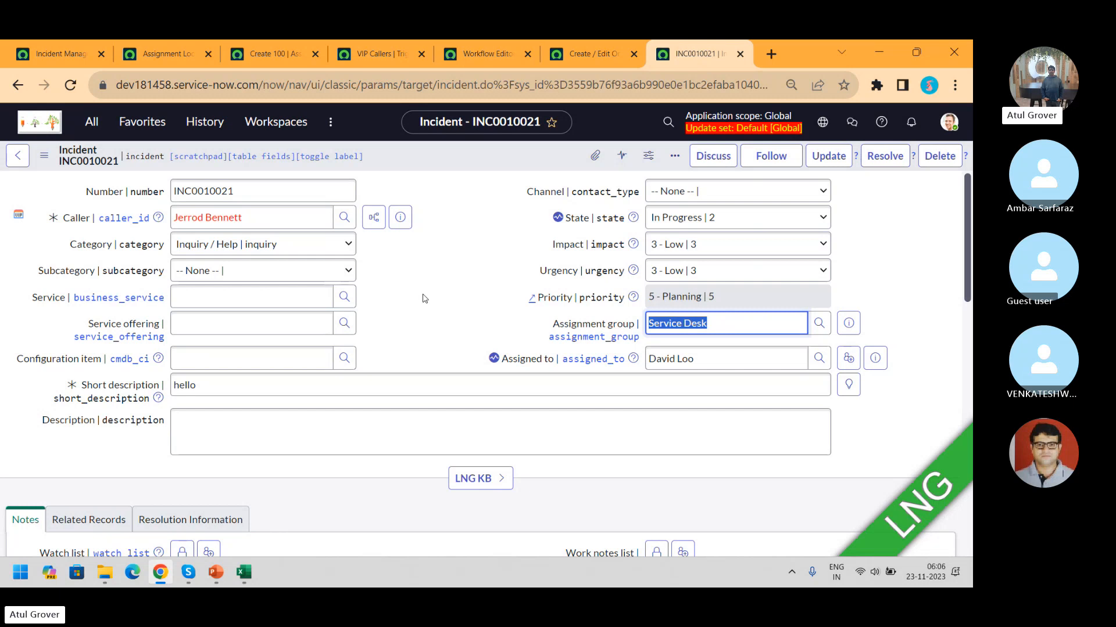
left_click(178, 57)
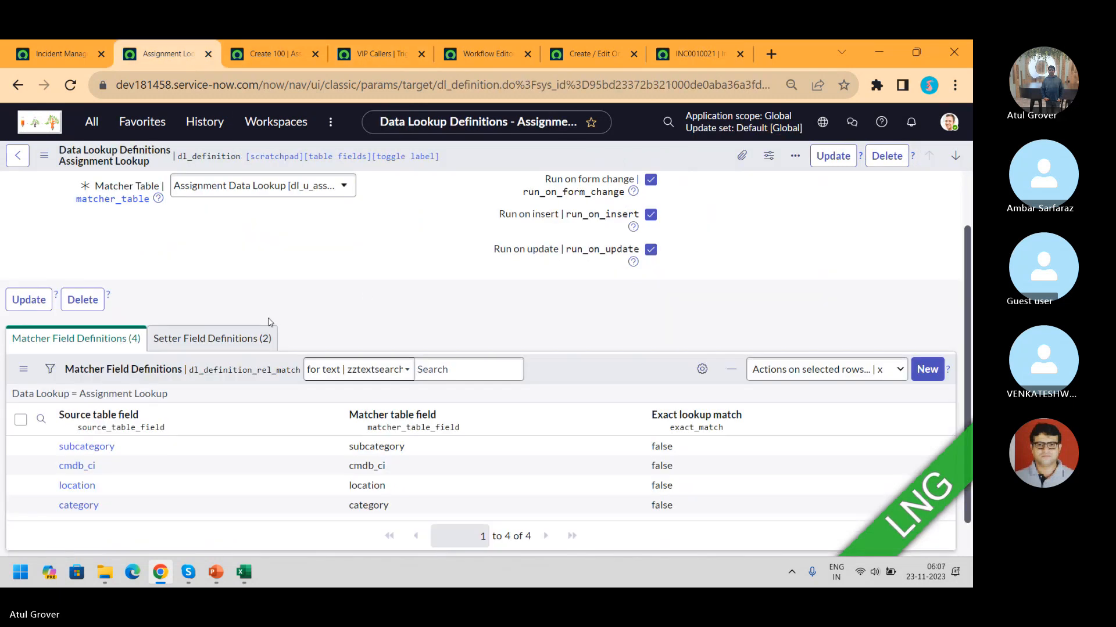
left_click(694, 53)
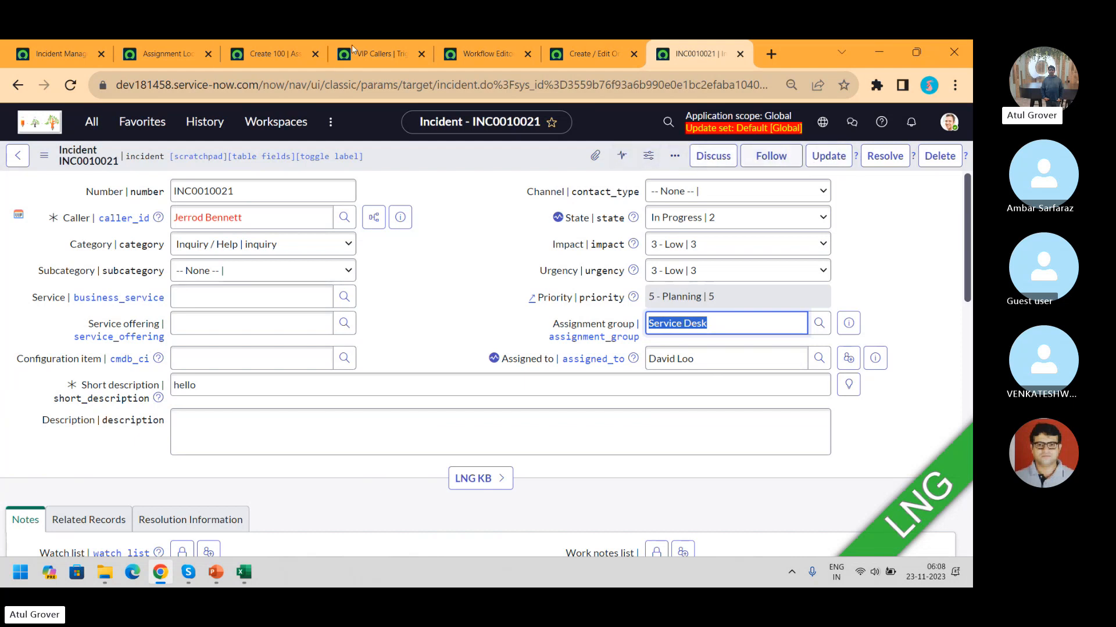
Step: From the Assignment Lookup definition page, open the System UI UI Actions list and filter it to names containing "assign to"
left_click(167, 53)
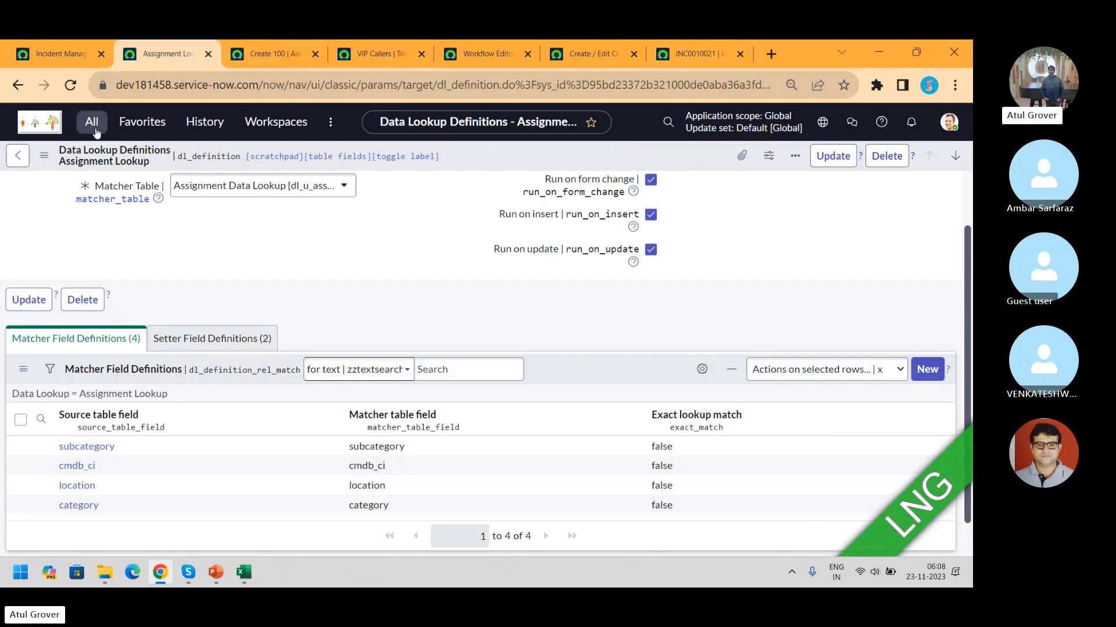
left_click(91, 122)
type("ui act")
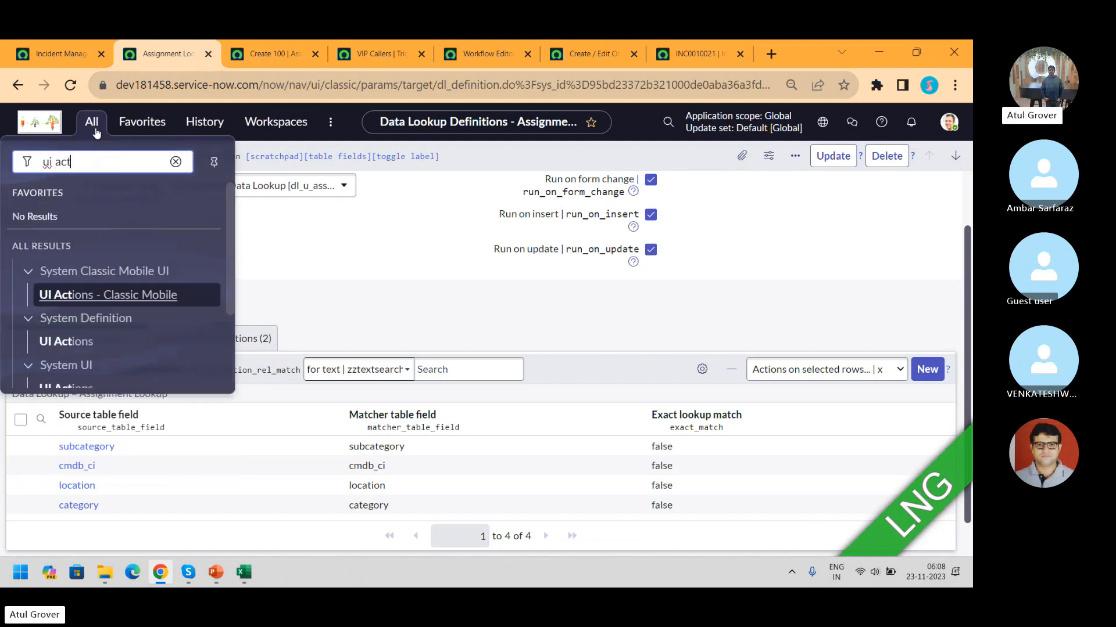
left_click(86, 388)
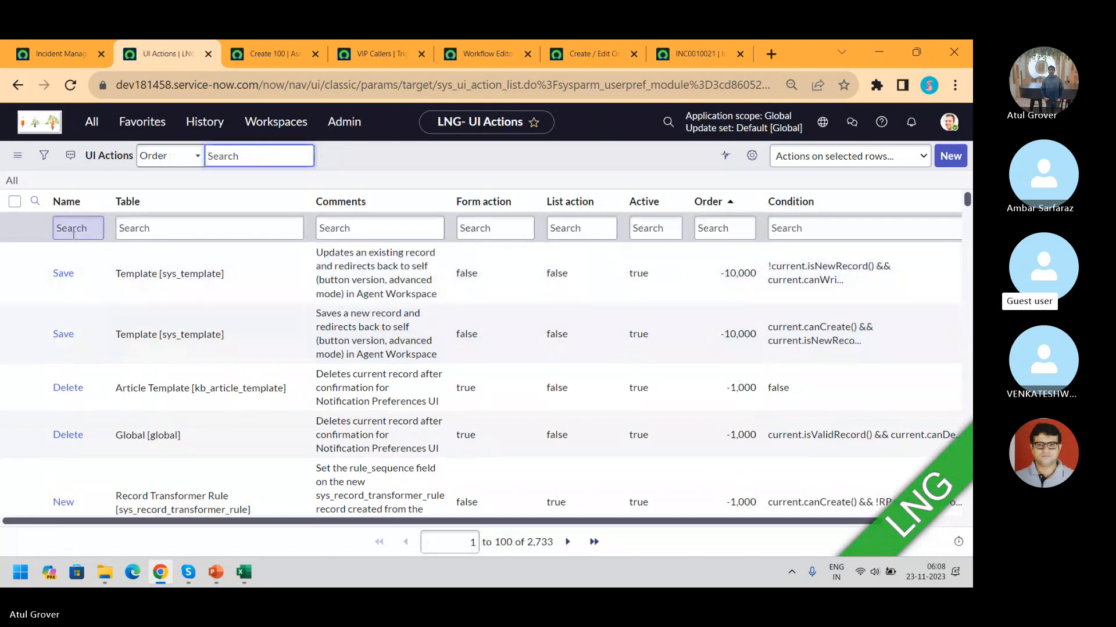
left_click(81, 238)
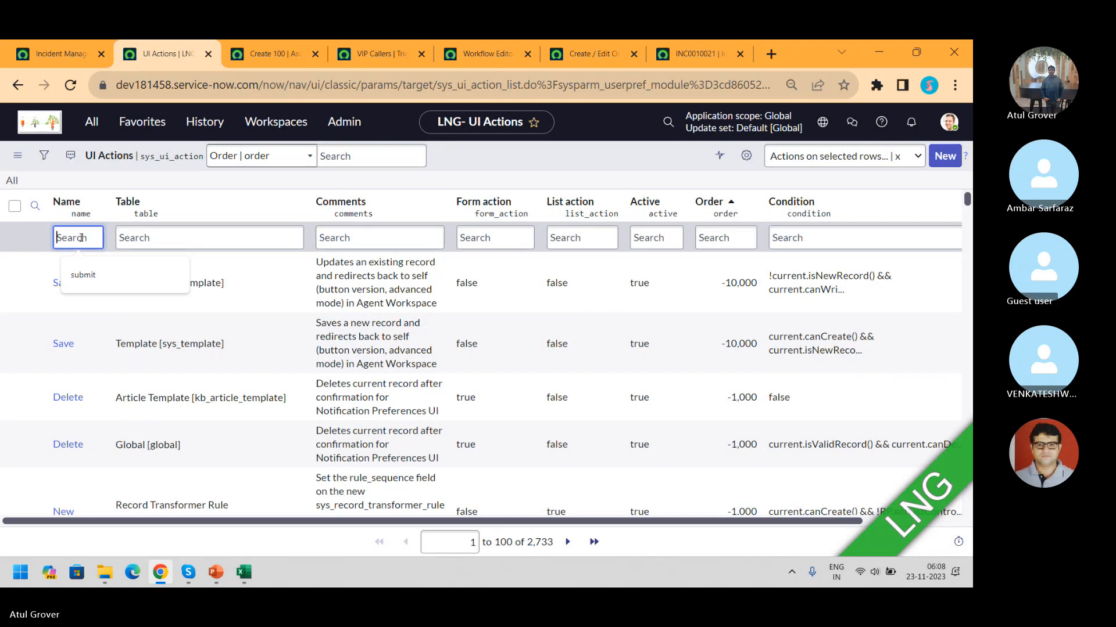
type("*assign to")
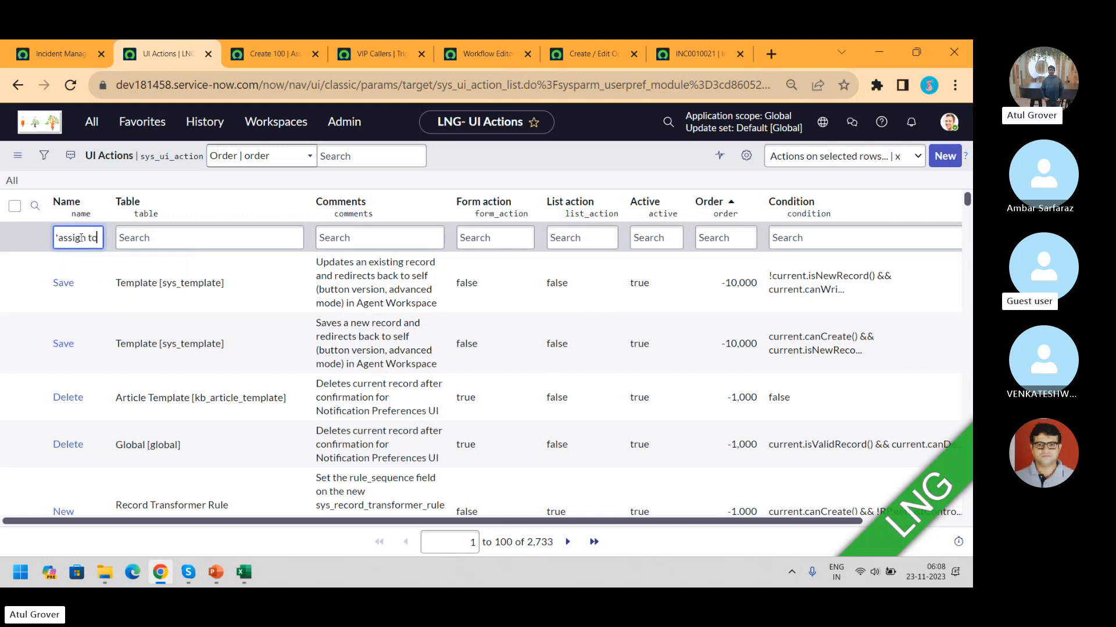
key("Return")
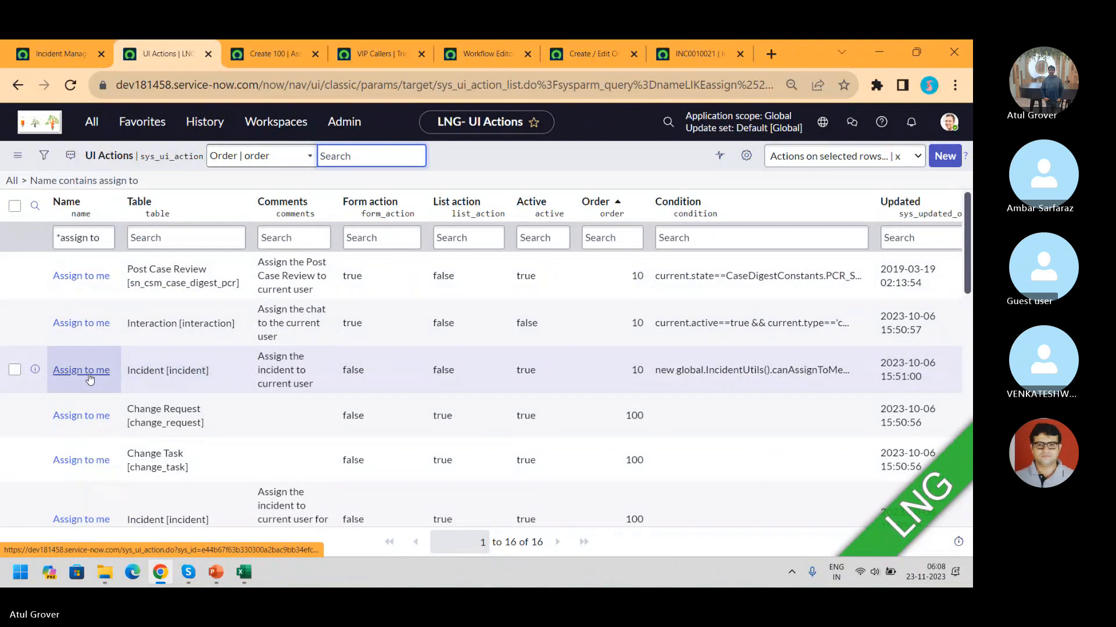
Step: Edit the Incident "Assign to me" UI action with form action true and order 10, enabling Form button and Form context menu, and save it
left_click(89, 377)
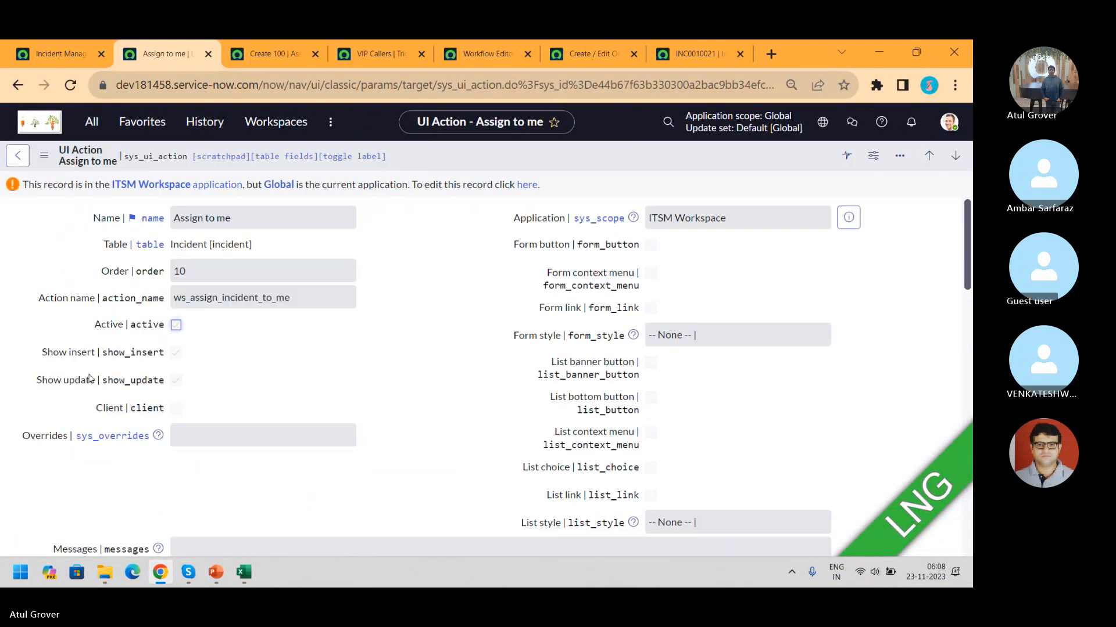
left_click(531, 191)
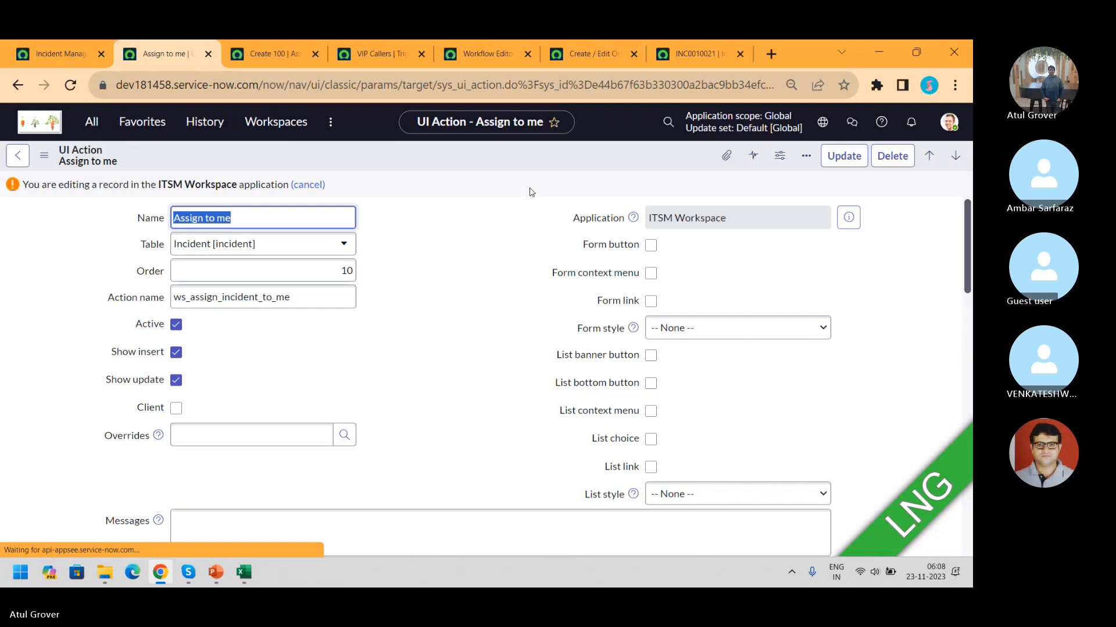
left_click(650, 249)
left_click(650, 246)
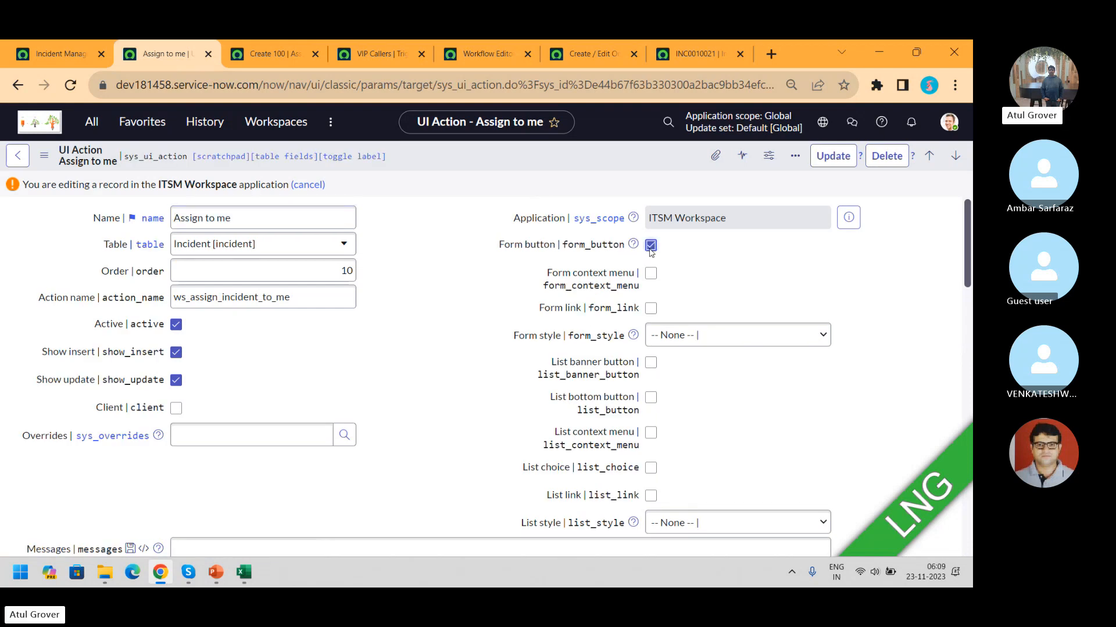
left_click(650, 274)
right_click(677, 154)
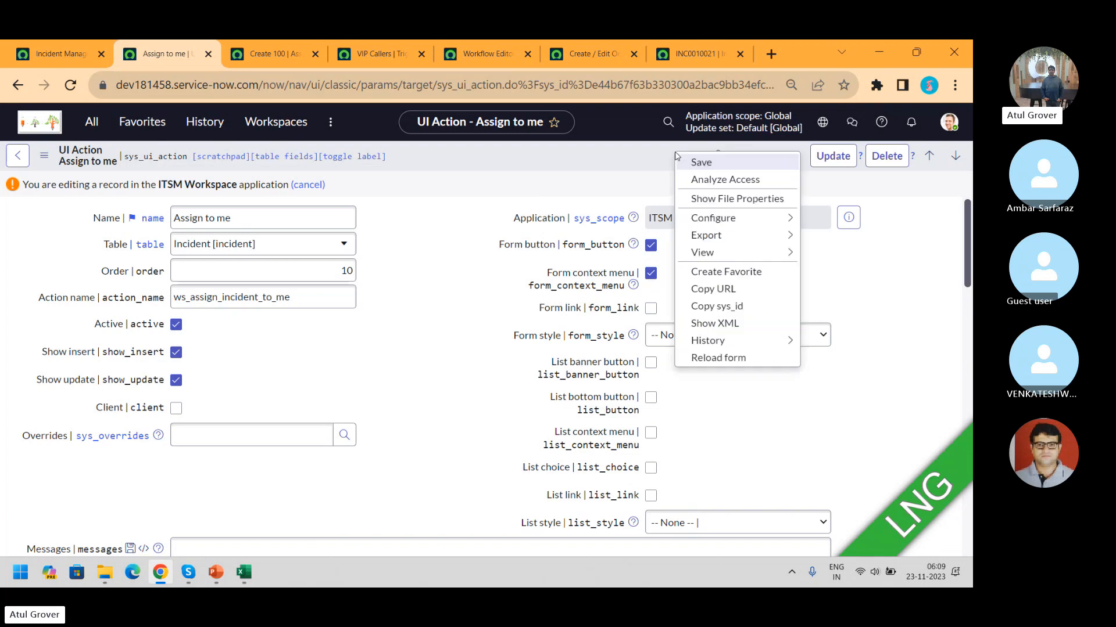
left_click(690, 166)
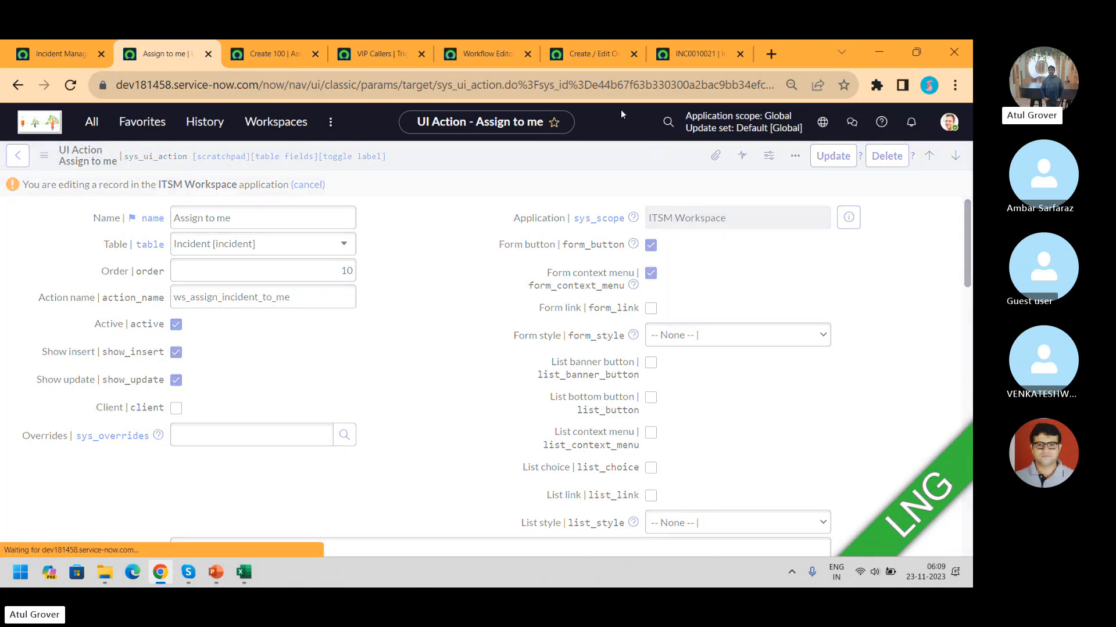
Step: Reload incident INC0010021, clear its Assigned to field and save, and check the form's context options
left_click(679, 54)
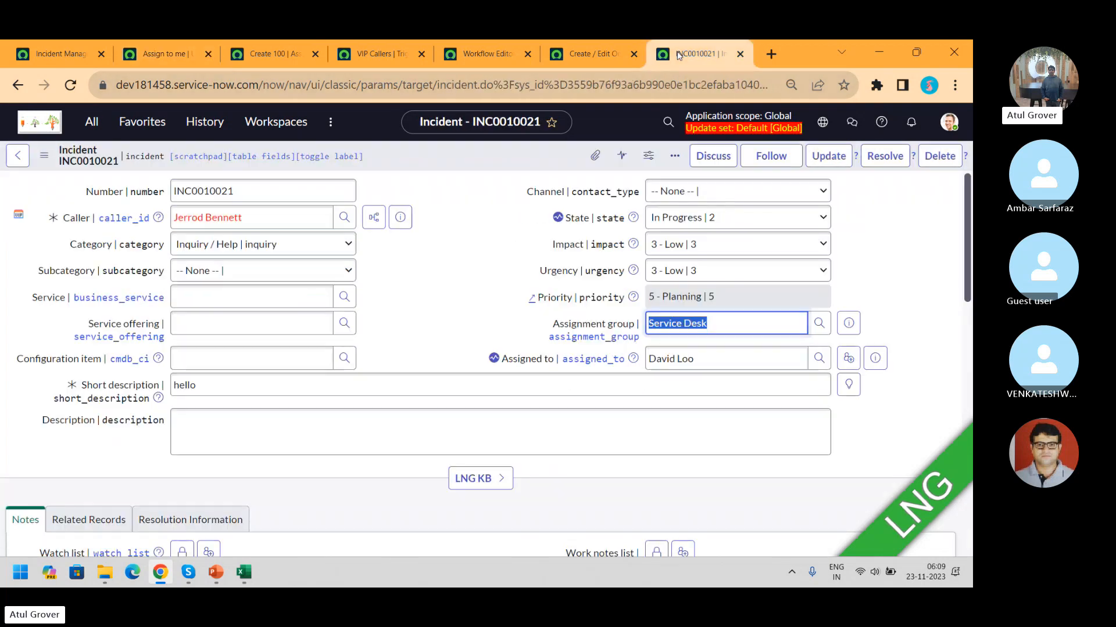
left_click(71, 85)
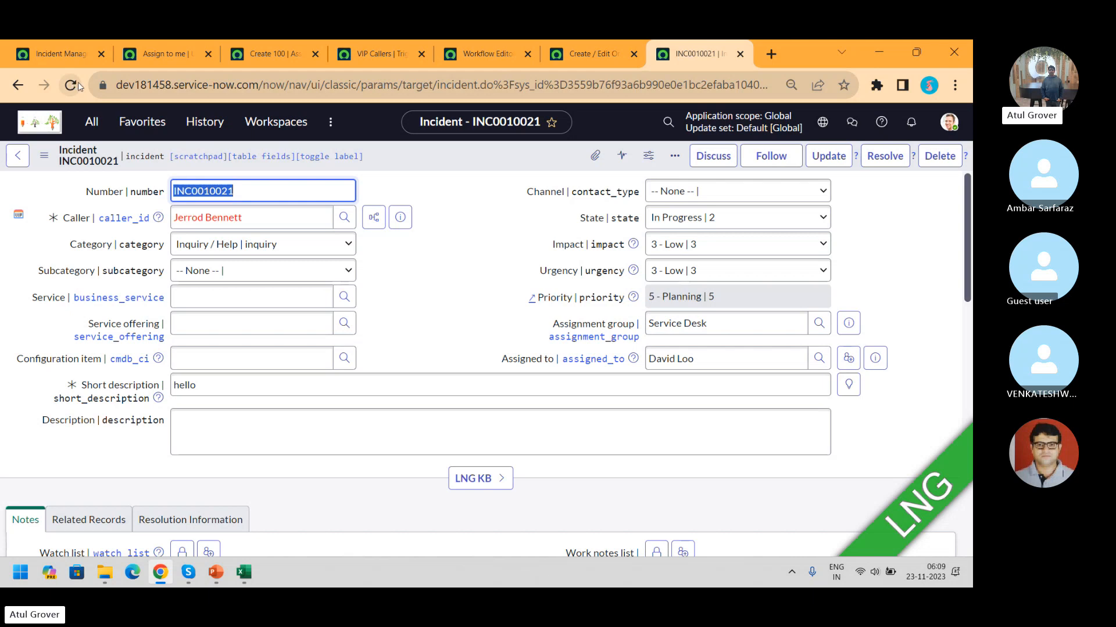
triple_click(750, 359)
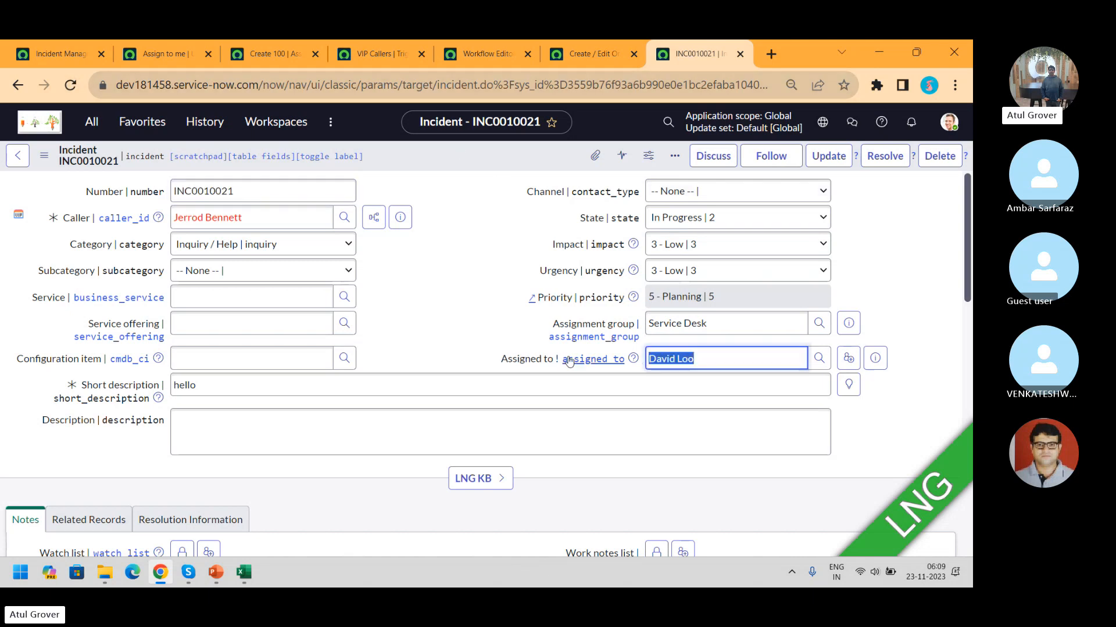
key("BackSpace")
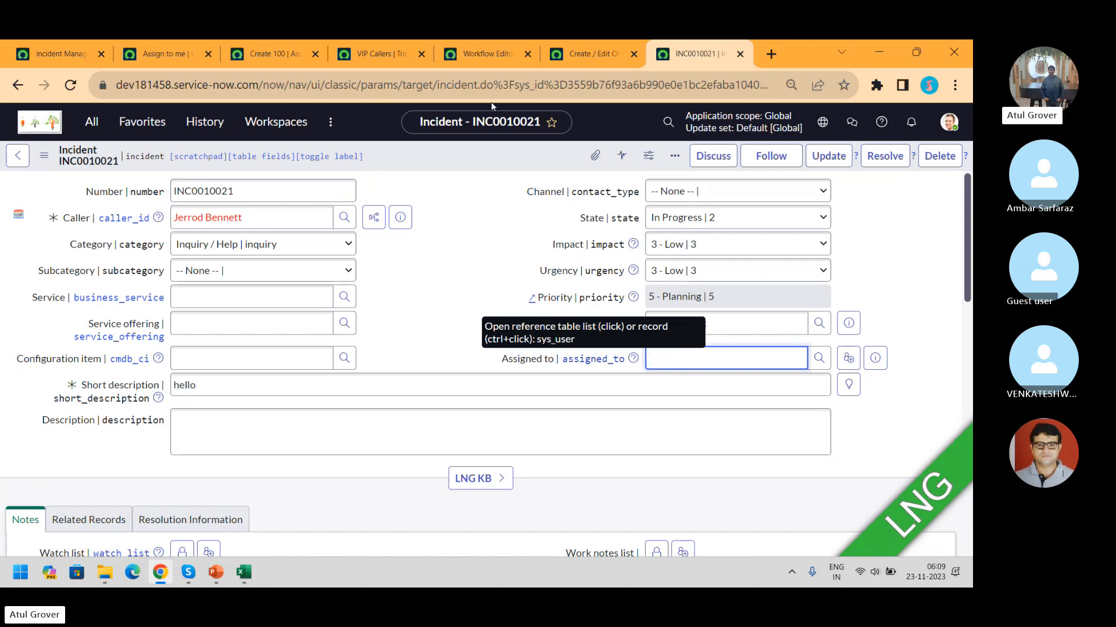
right_click(458, 153)
left_click(480, 165)
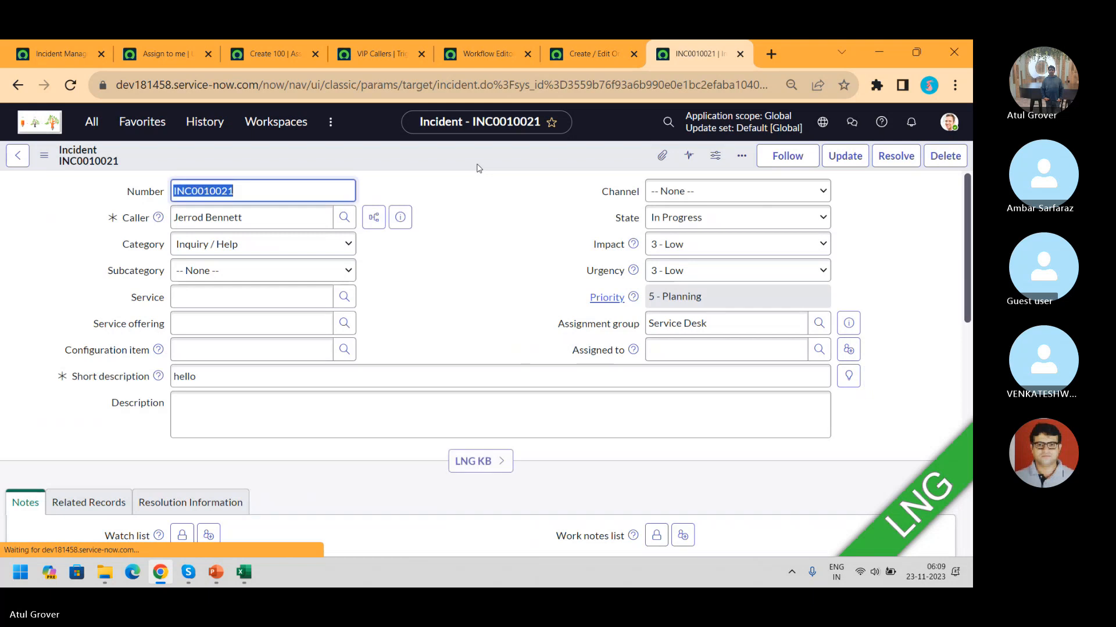
right_click(478, 157)
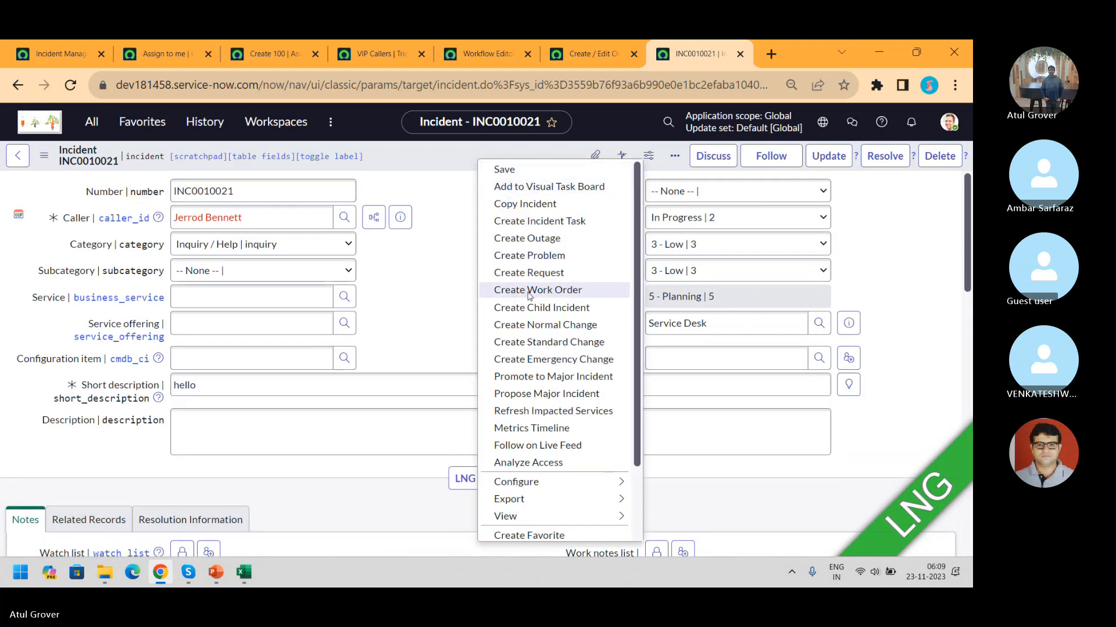
left_click(412, 294)
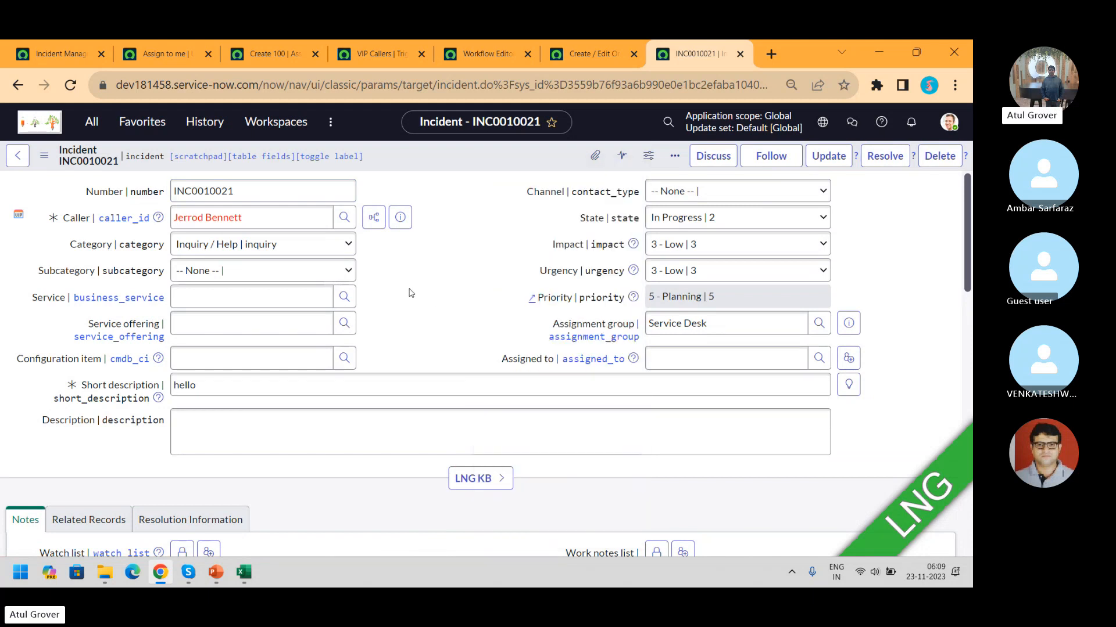
Step: Return to the filtered UI Actions list and save the order 100 Incident "Assign to me" action with Form button and Form context menu enabled
left_click(169, 50)
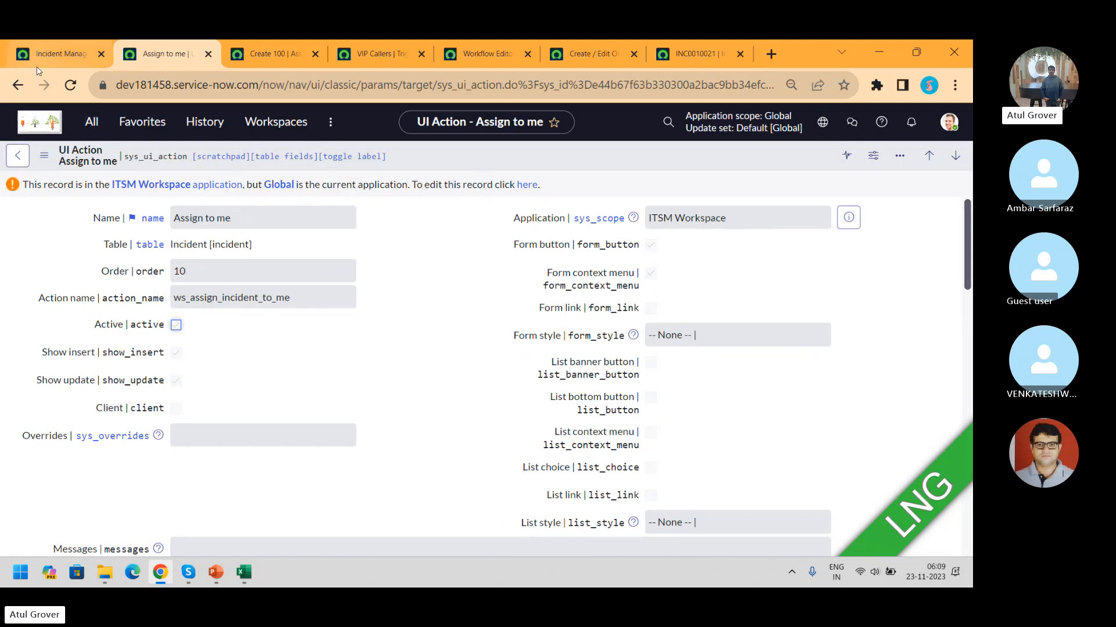
left_click(19, 86)
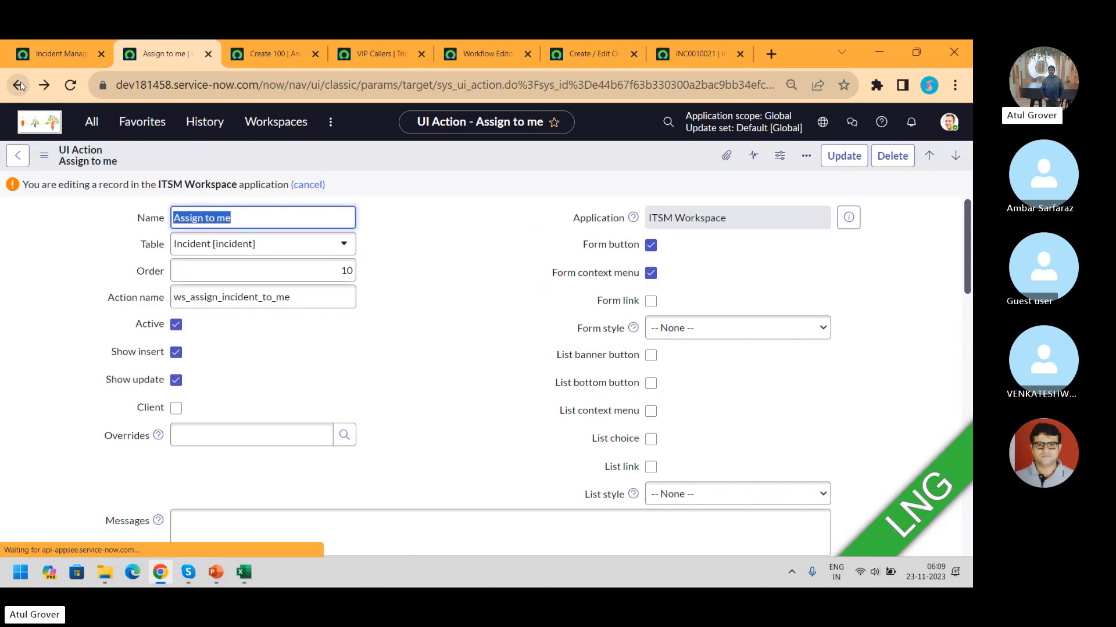
left_click(21, 86)
left_click(21, 87)
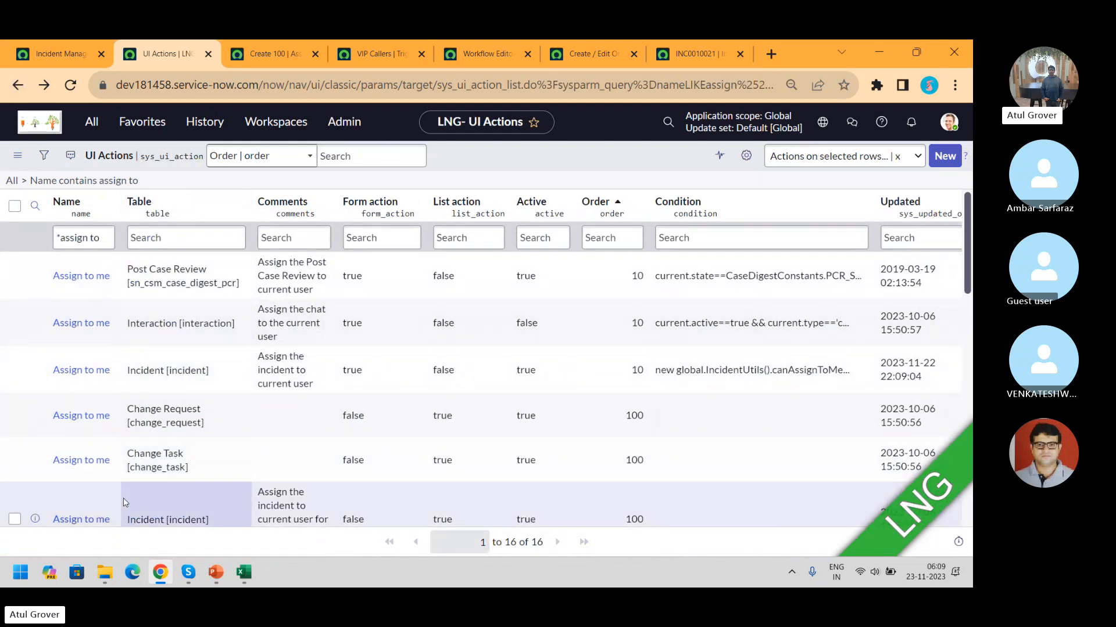
left_click(80, 521)
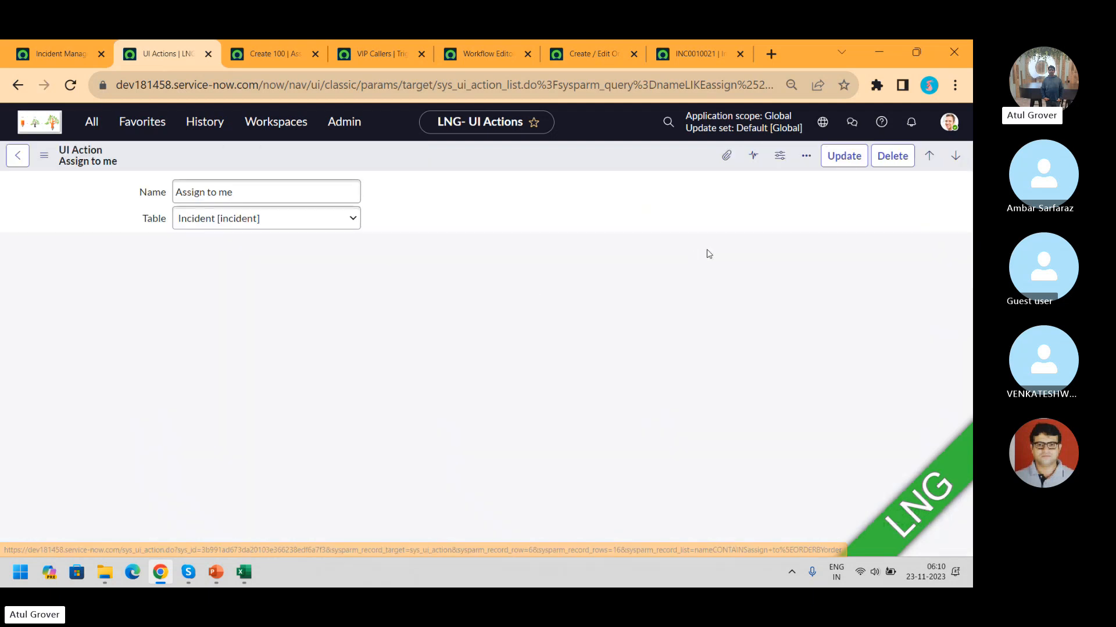
left_click(650, 219)
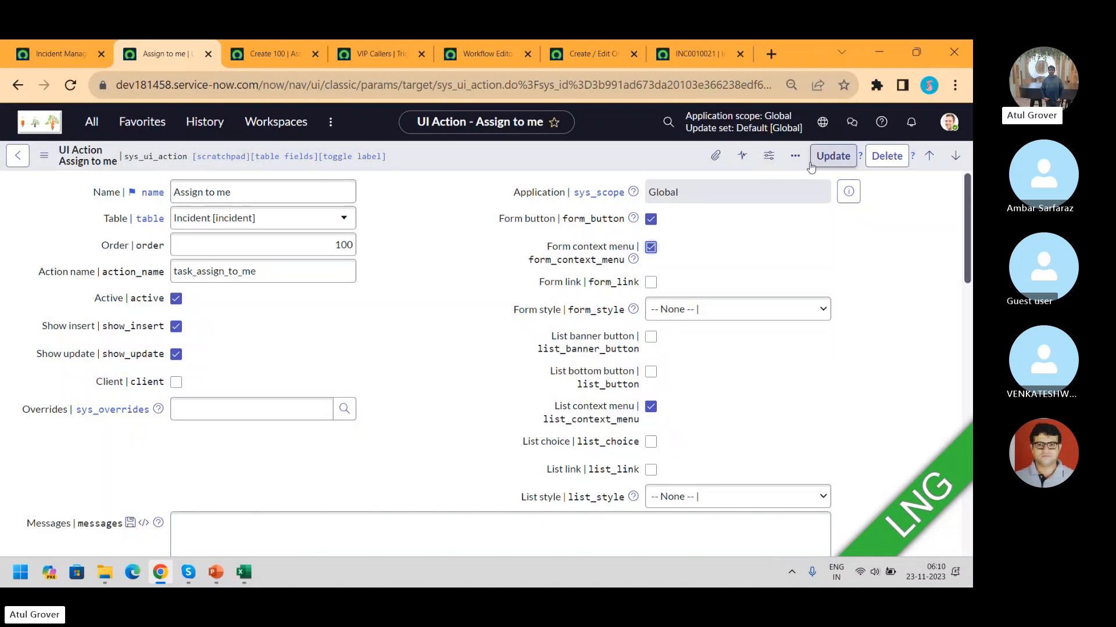
right_click(639, 154)
left_click(652, 160)
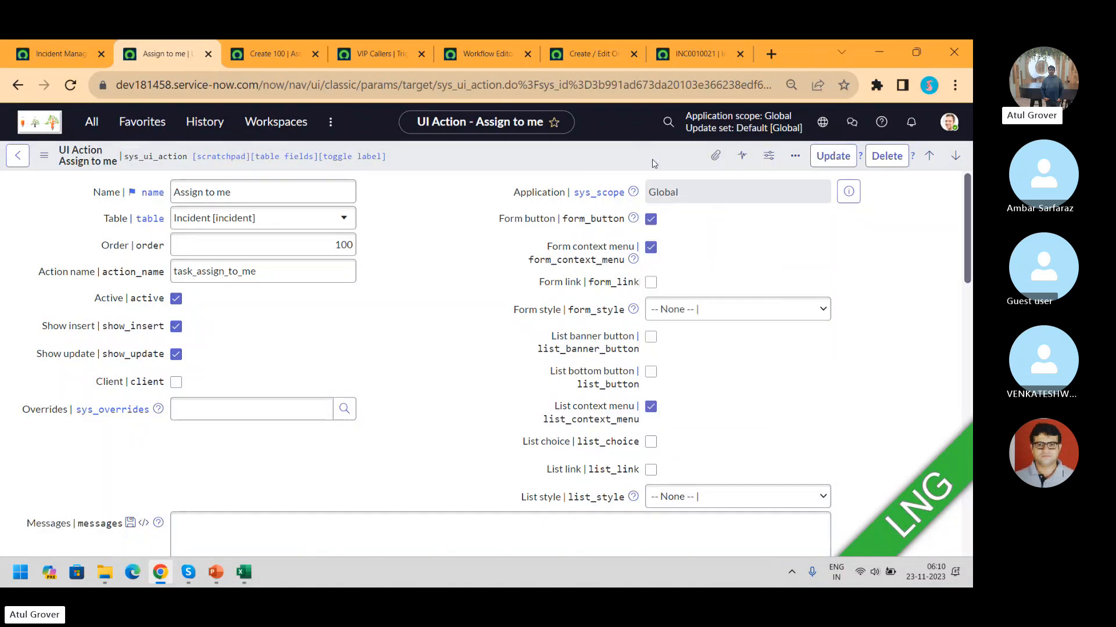
Step: Reload incident INC0010021 and try to assign it to the current user with the Assign to me action
left_click(694, 54)
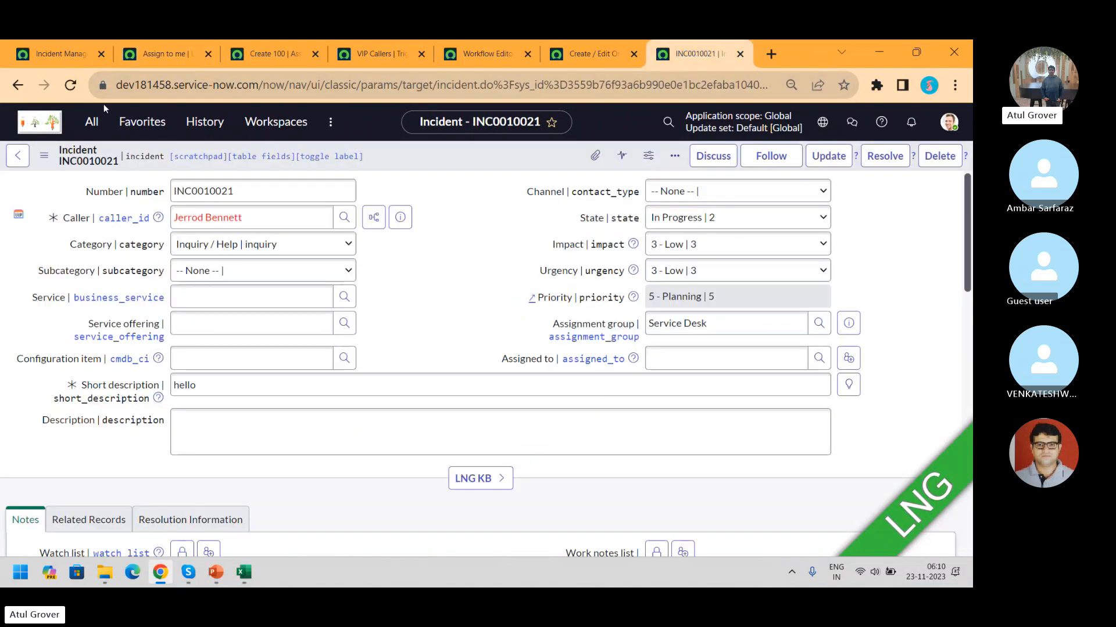
left_click(68, 89)
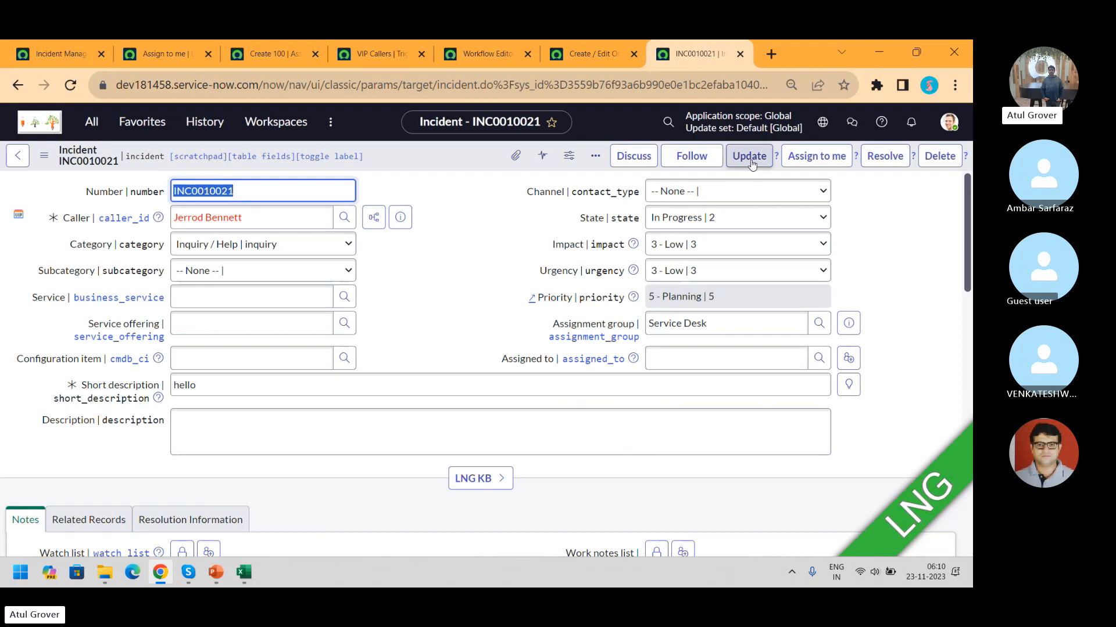
left_click(805, 162)
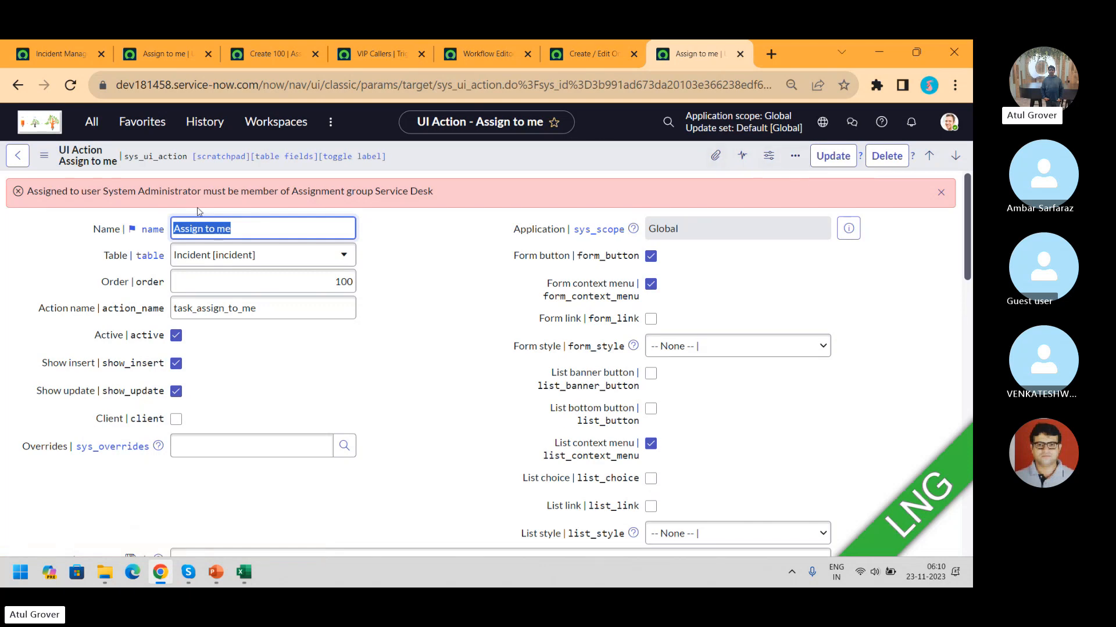
left_click_drag(28, 191, 457, 203)
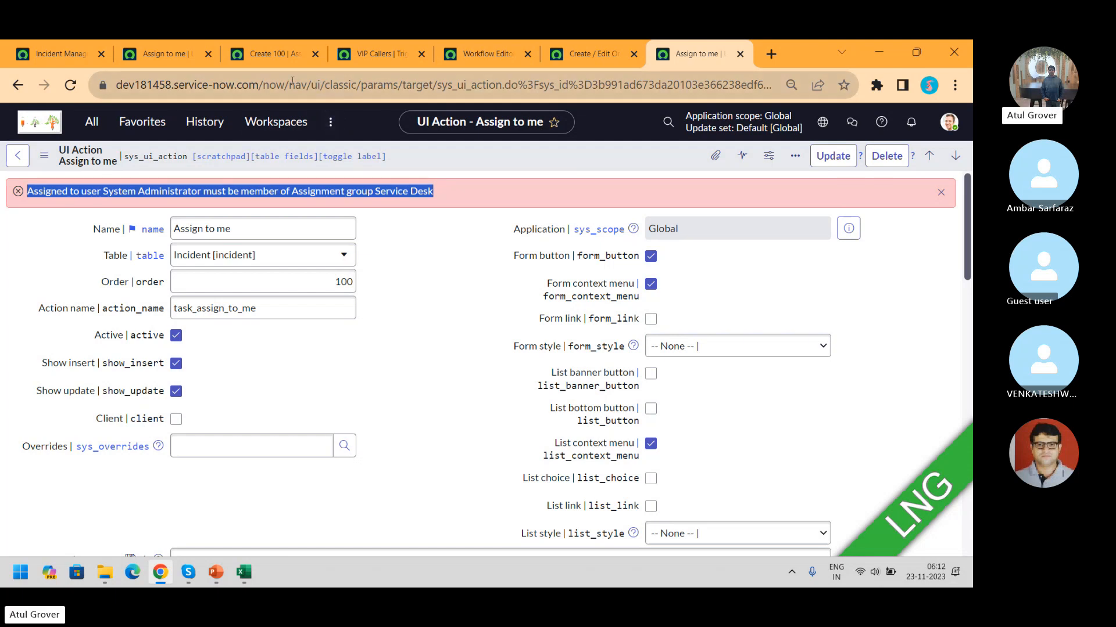
Step: Open the incident list through the address incident_list.do and start a new incident record
left_click_drag(263, 85, 878, 119)
type("ice-now.com/i")
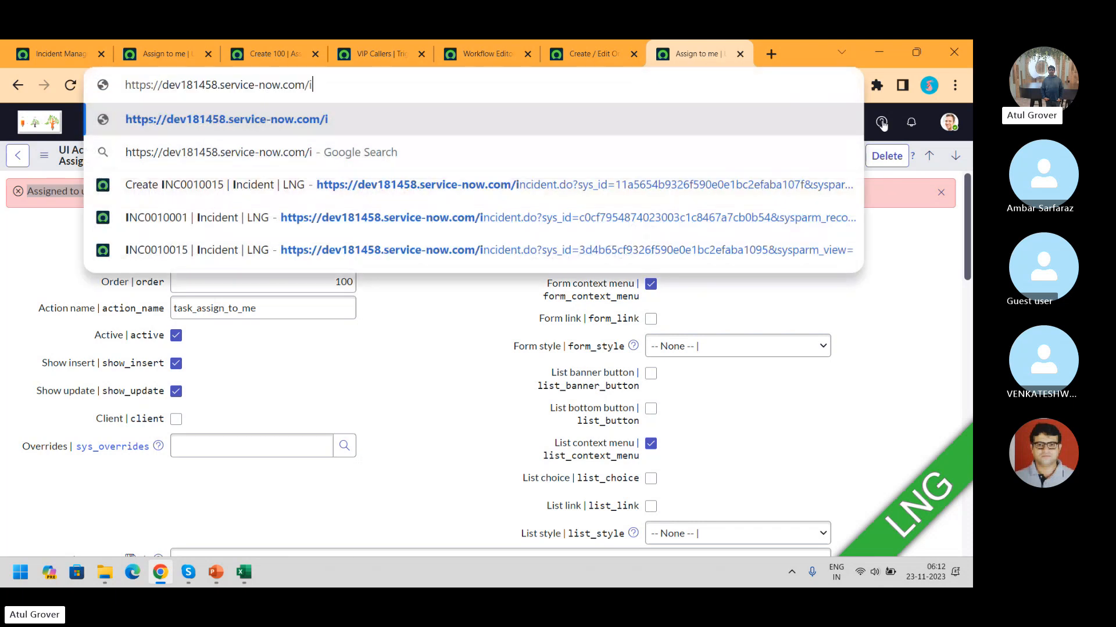
type("nc")
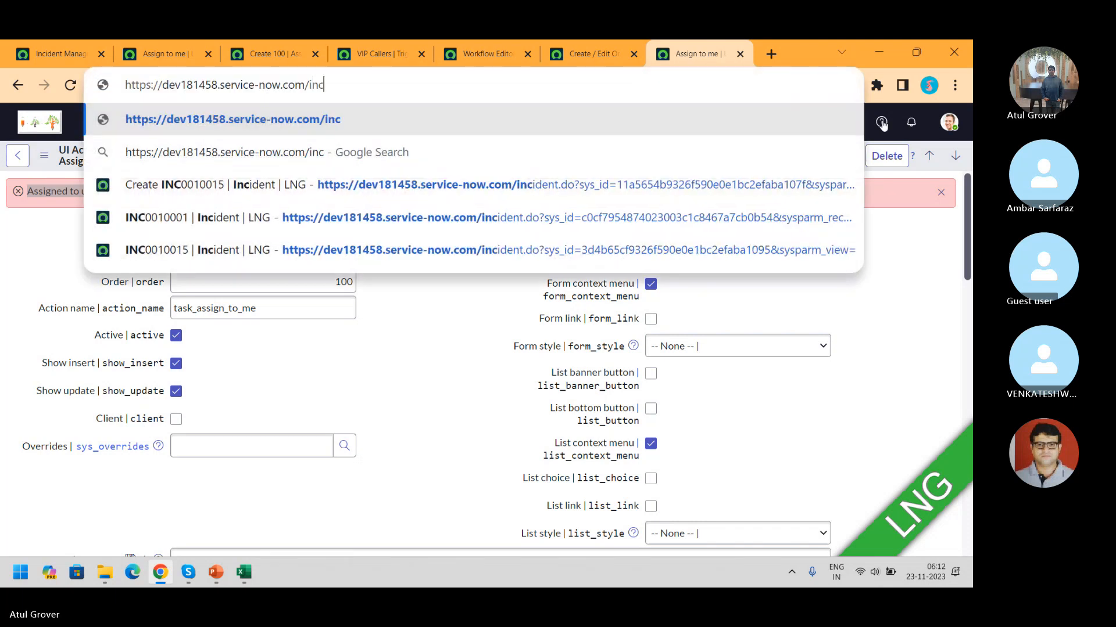
type("ident_")
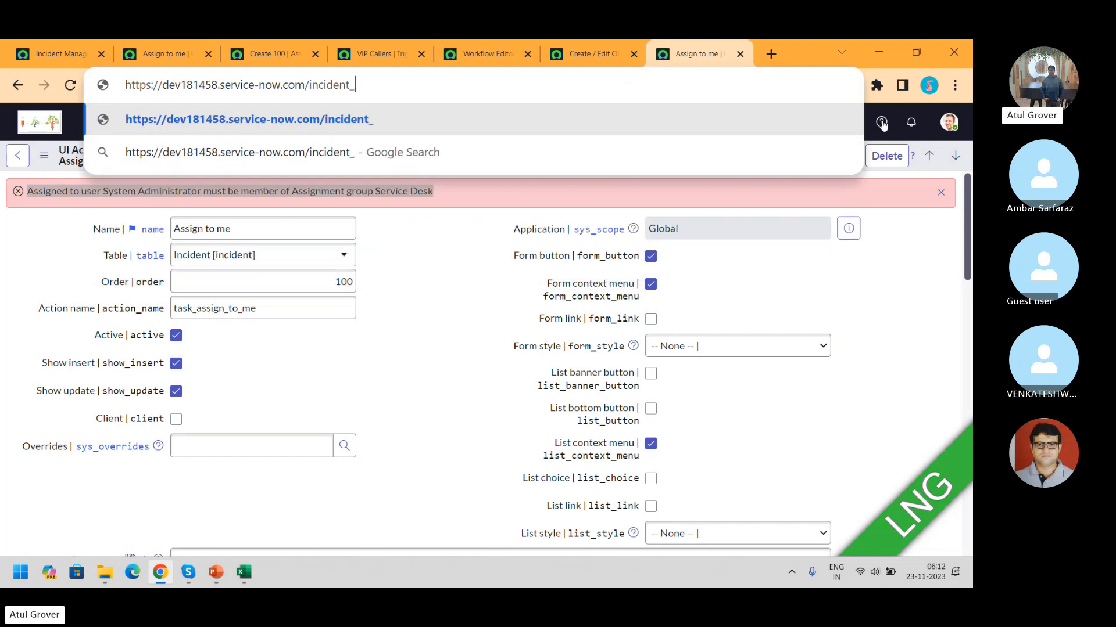
type("list.do")
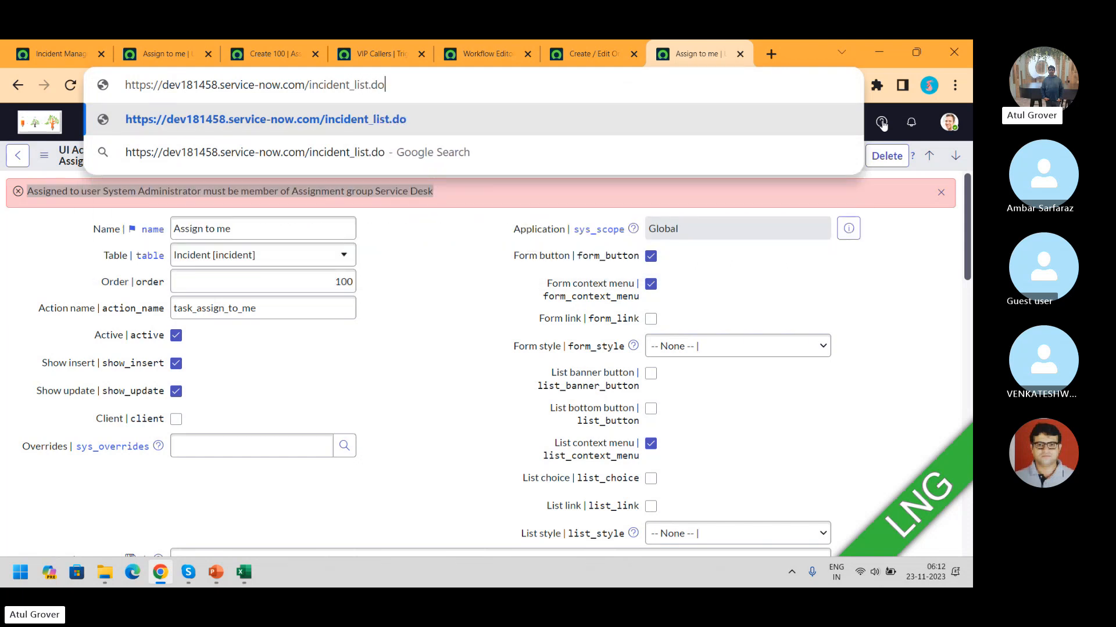
key("Return")
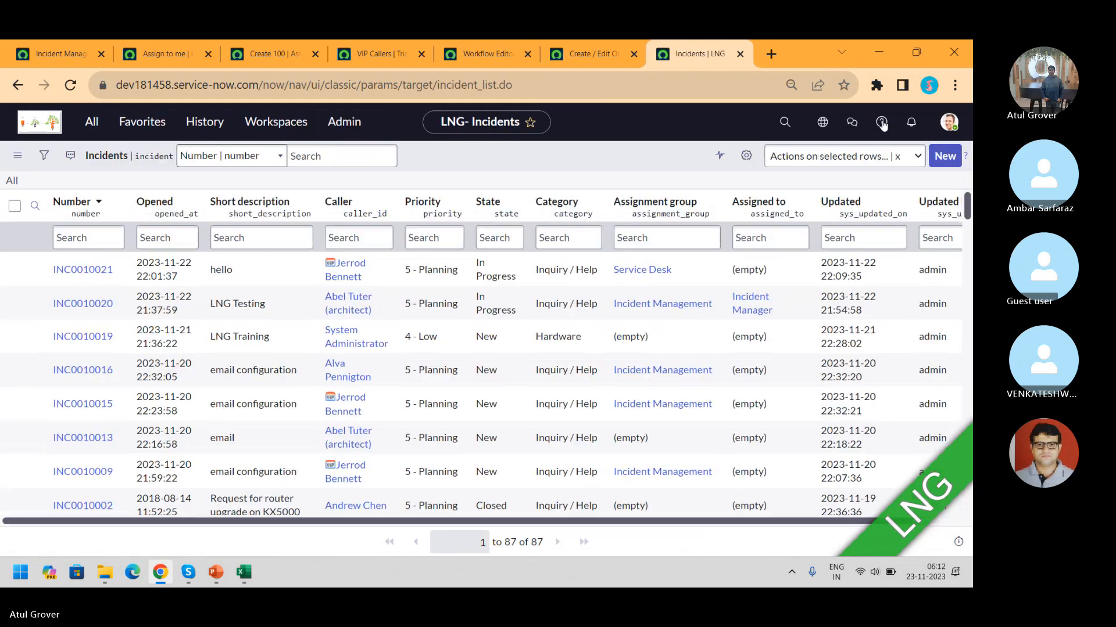
left_click(944, 156)
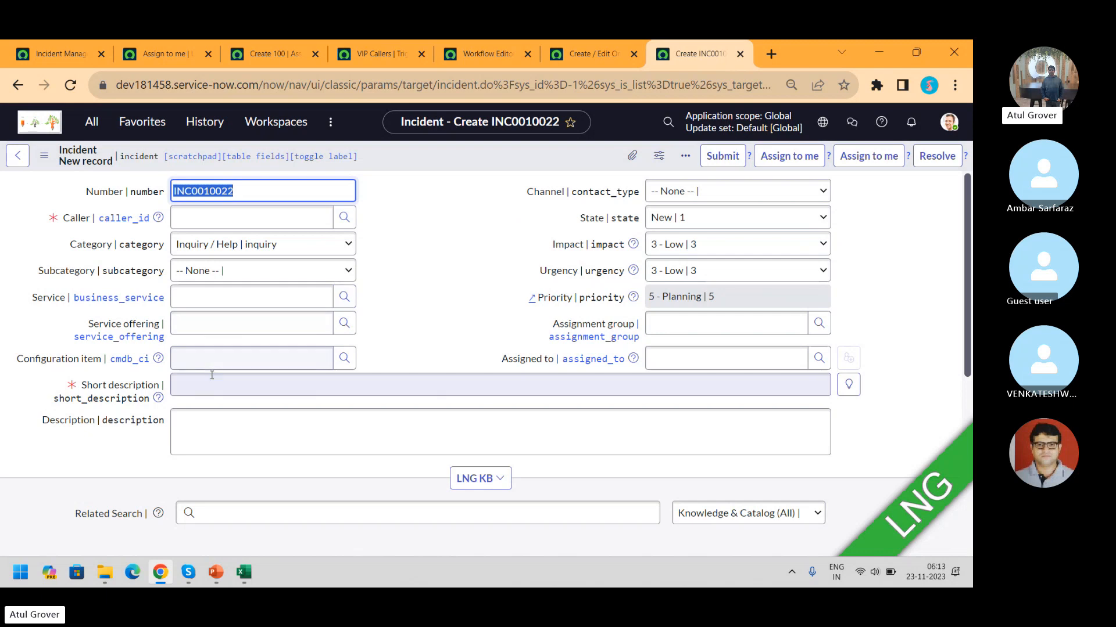
Step: Set the new incident's Configuration item to *SONIC-IBM
left_click(238, 360)
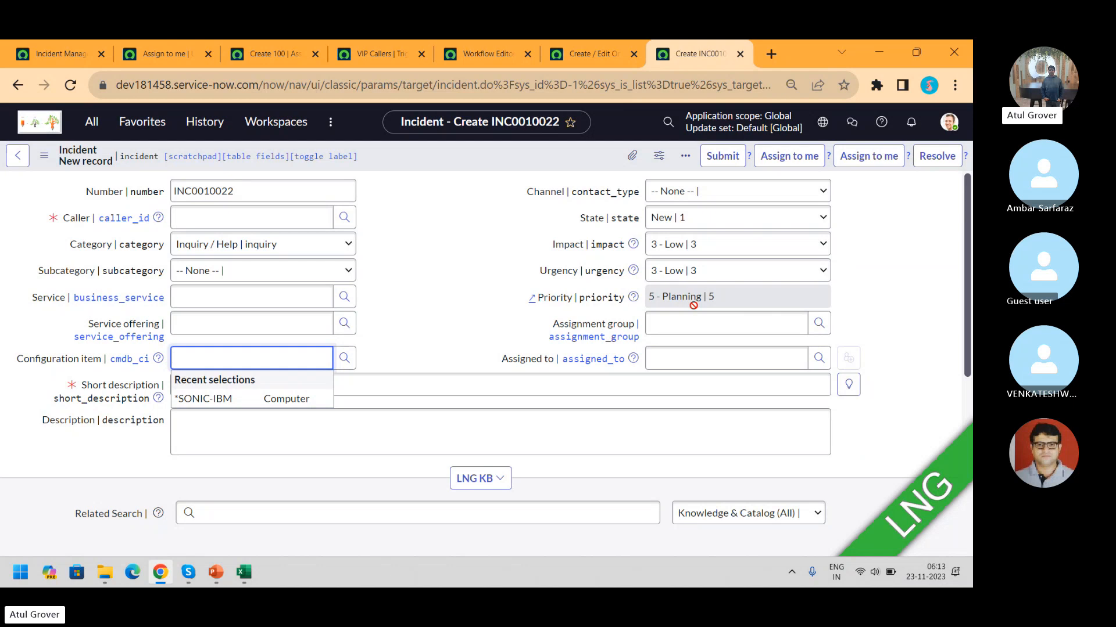
left_click(135, 58)
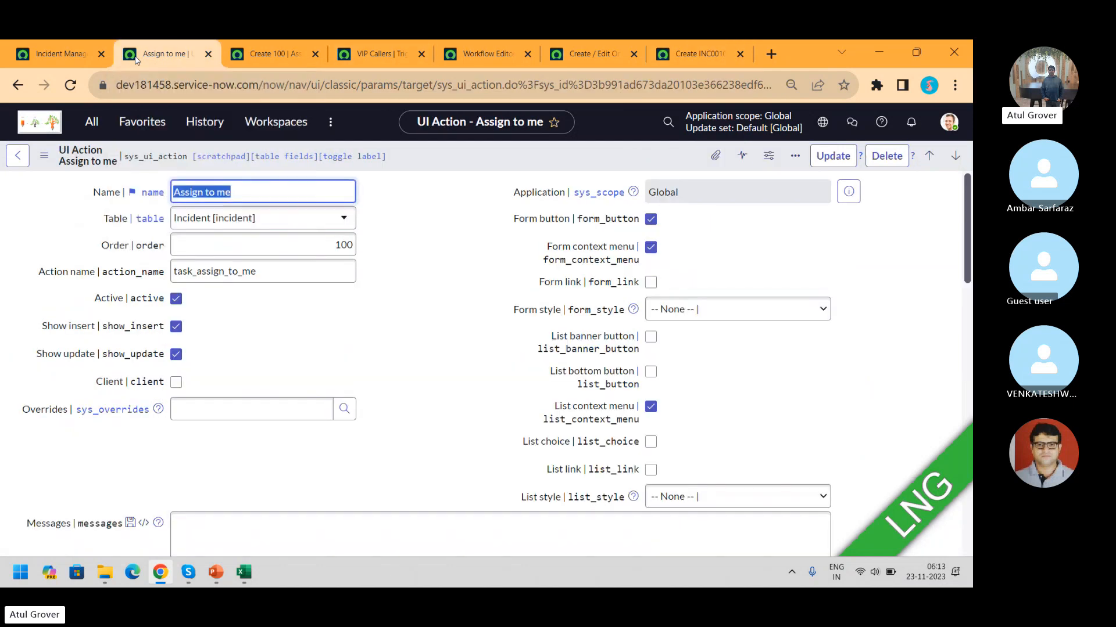
left_click(675, 58)
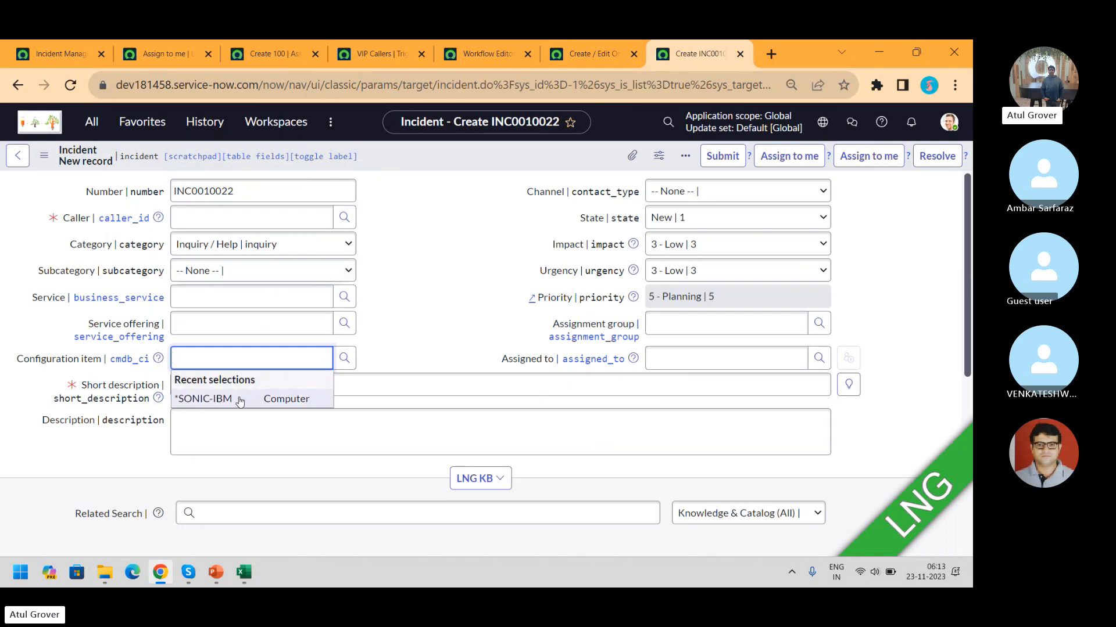
left_click(240, 399)
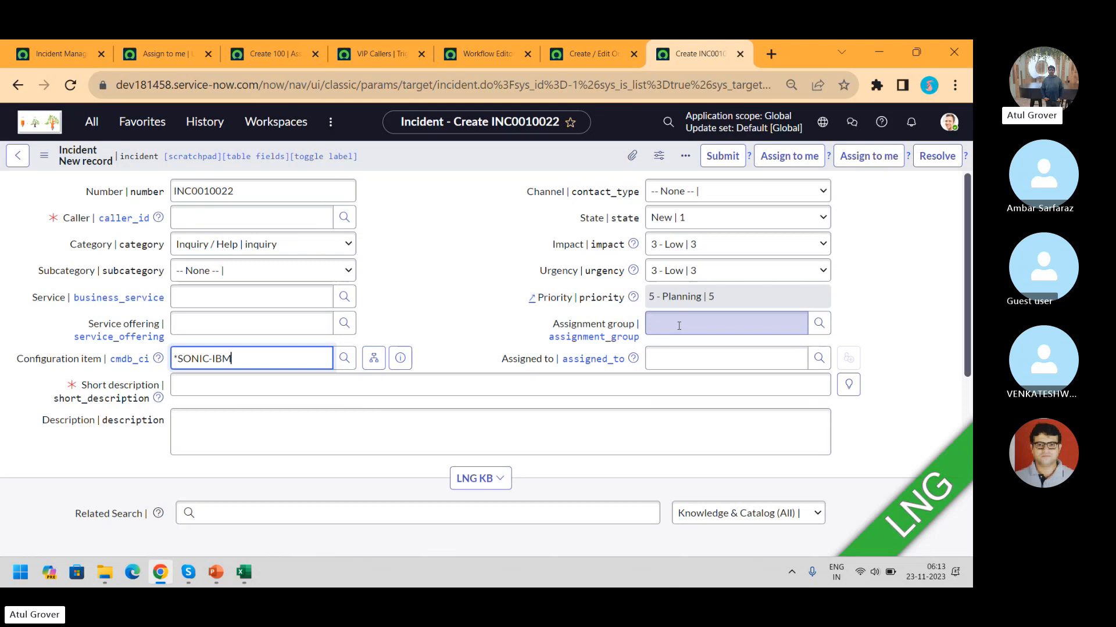
Step: Switch to Notepad and delete all the existing Inbound Action notes
key("super")
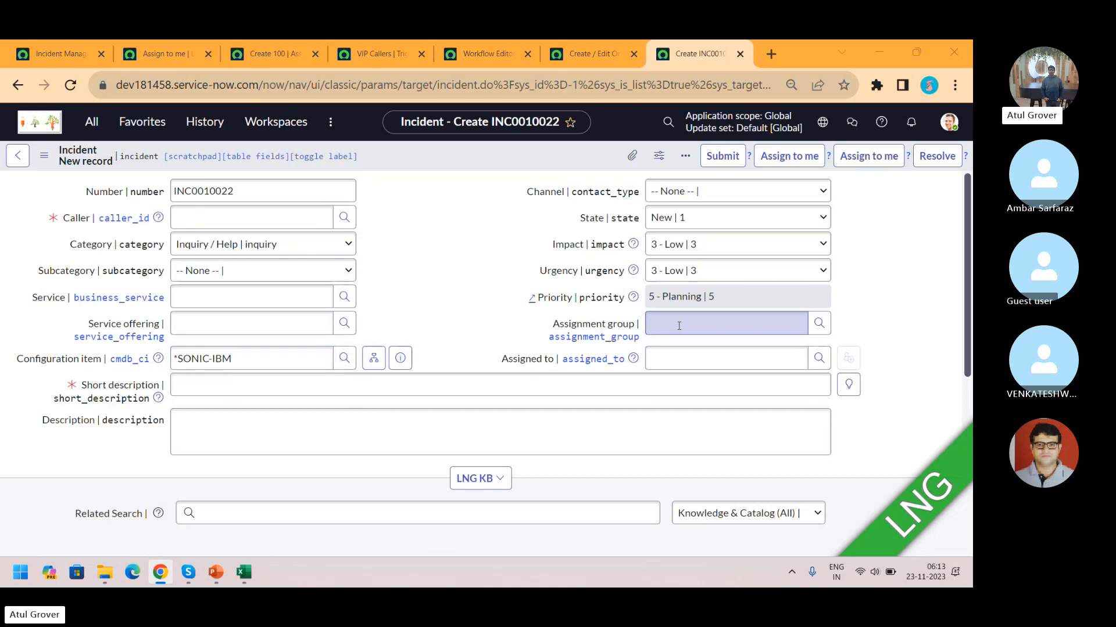
type("note")
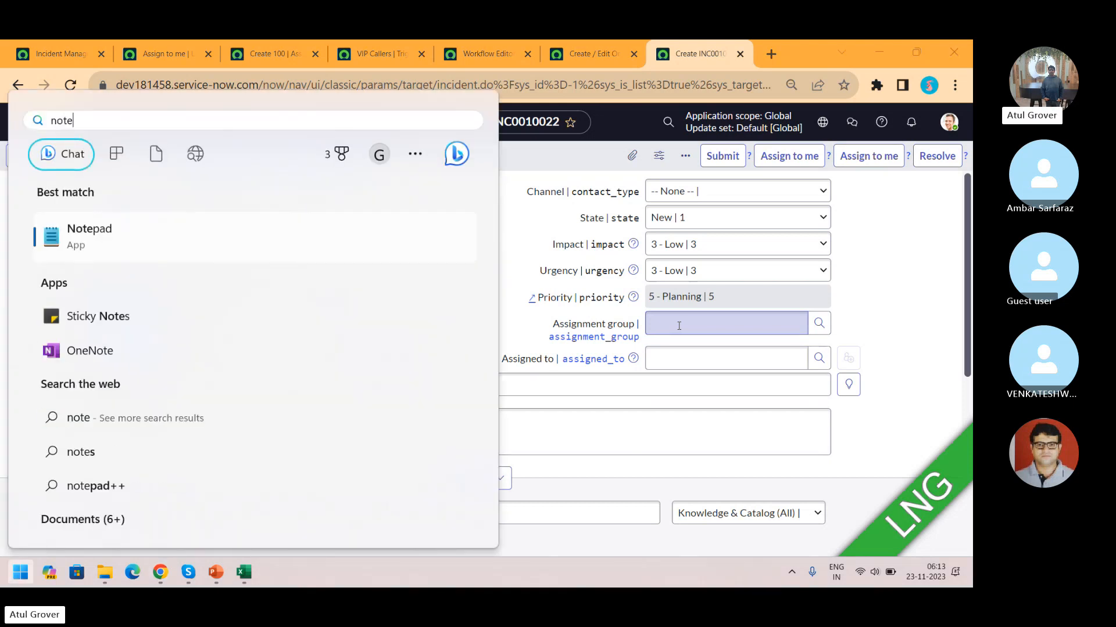
left_click(91, 236)
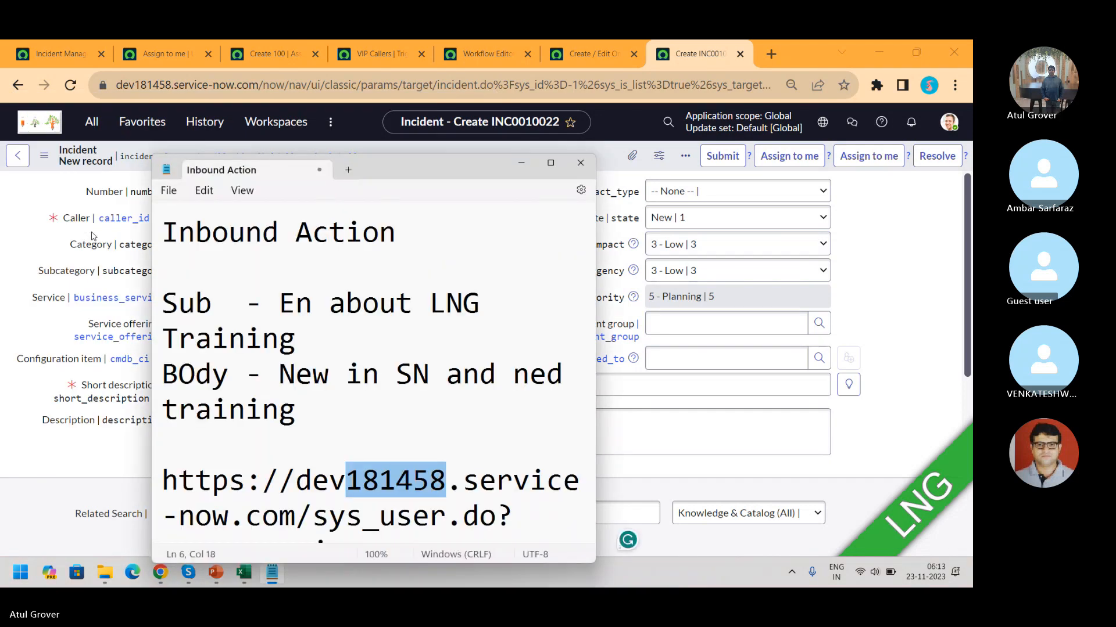
key("ctrl+a")
key("BackSpace")
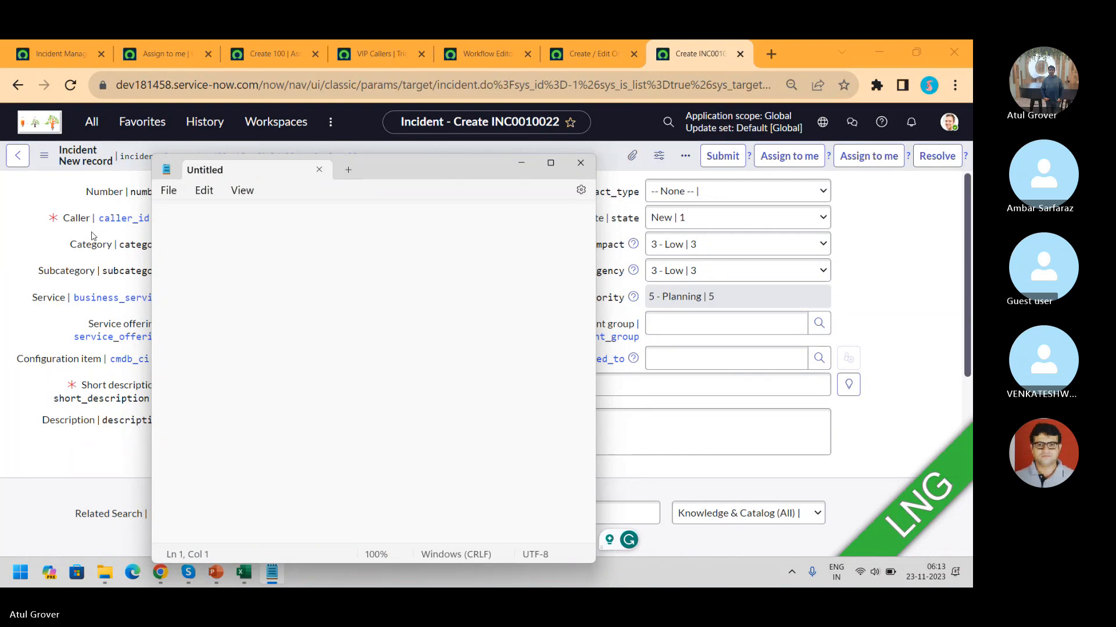
Step: Write the note "Populate Assignmengt group based on Ci/SO" in the empty Notepad document
type("Popula")
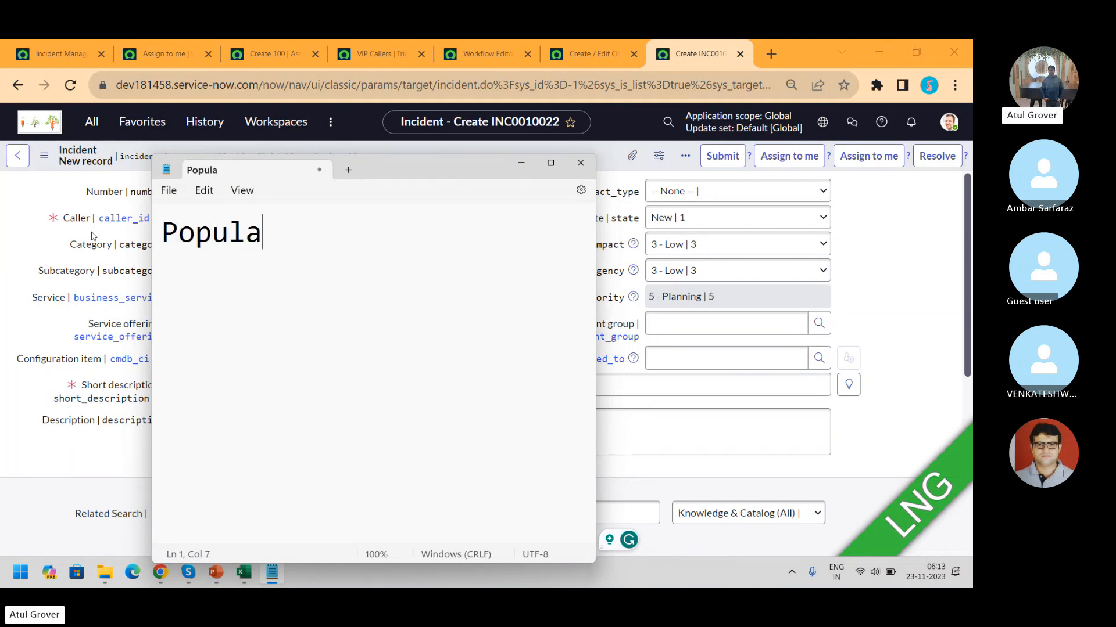
type("te Assign")
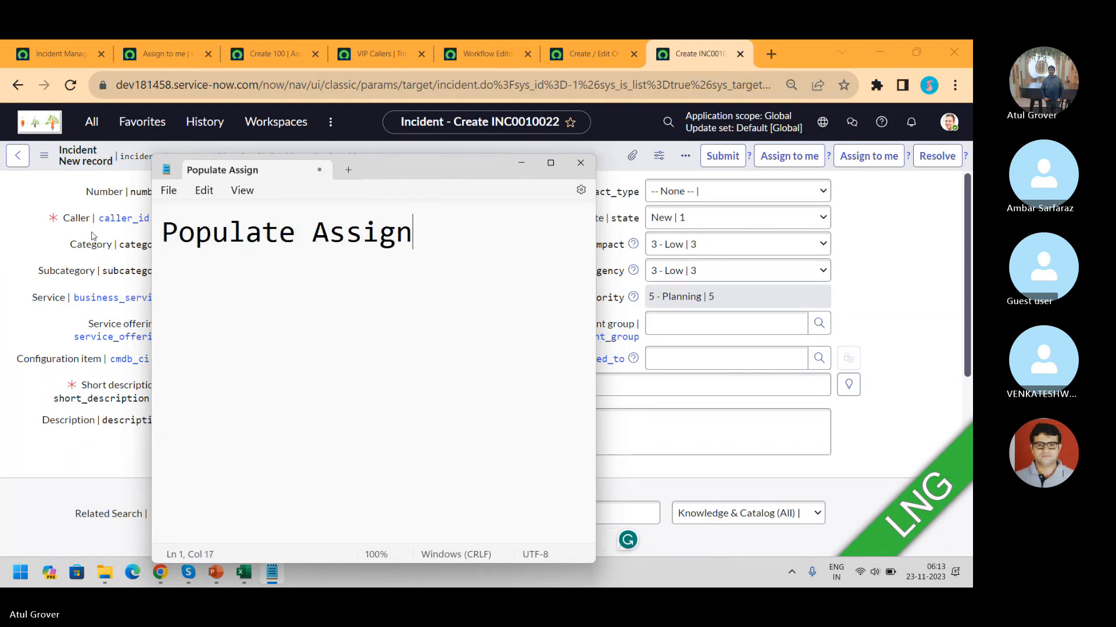
type("mengt gro")
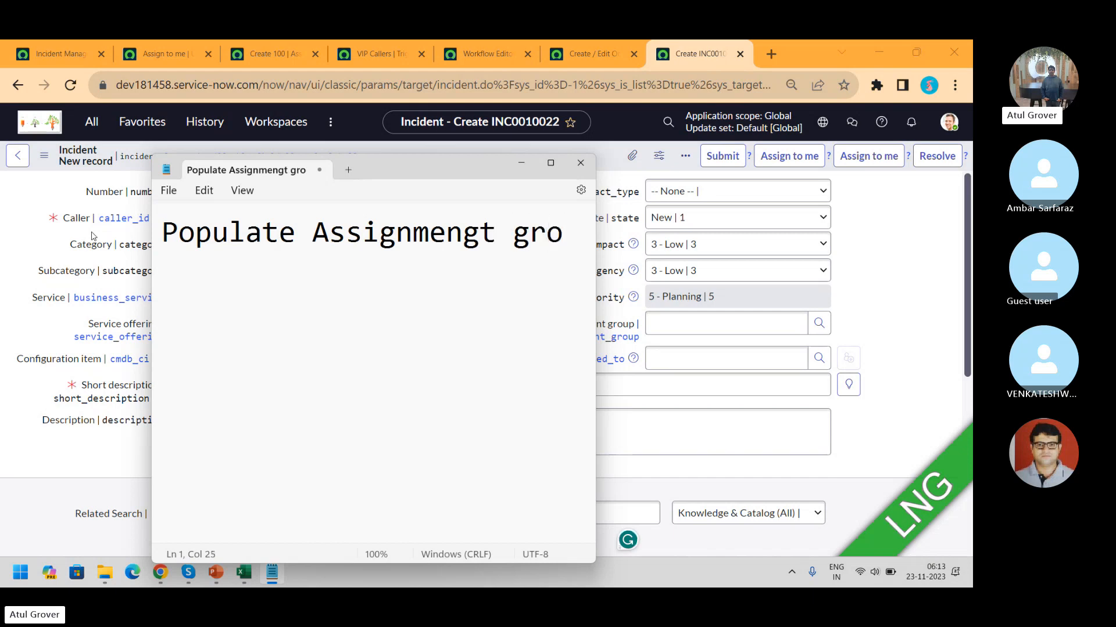
type("up based oin")
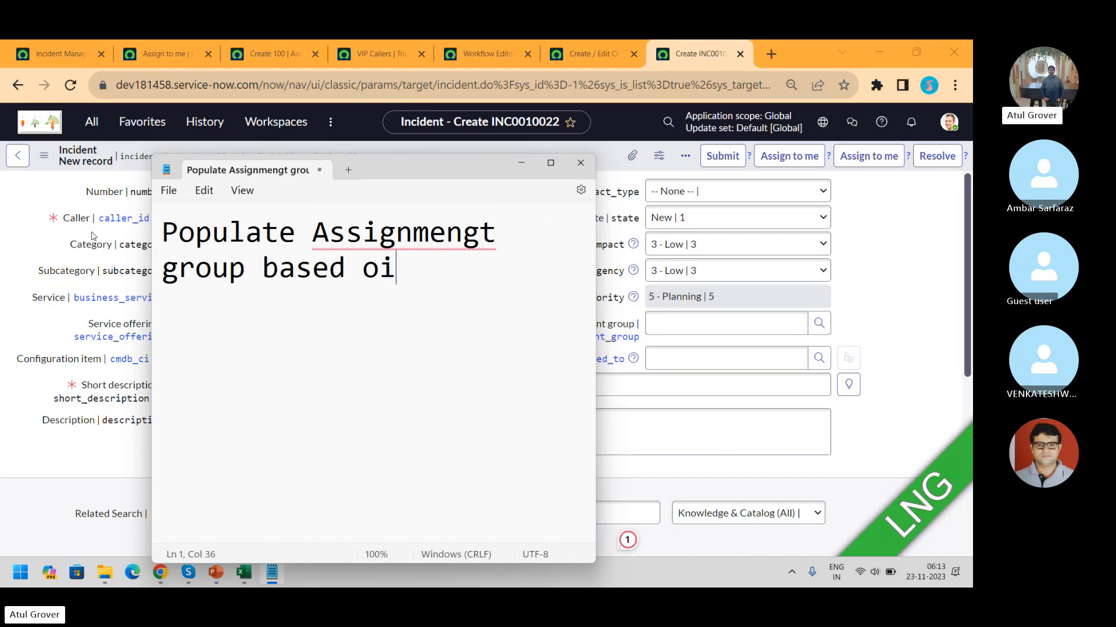
key("BackSpace")
key("BackSpace")
key("BackSpace")
type("on Ci/SO")
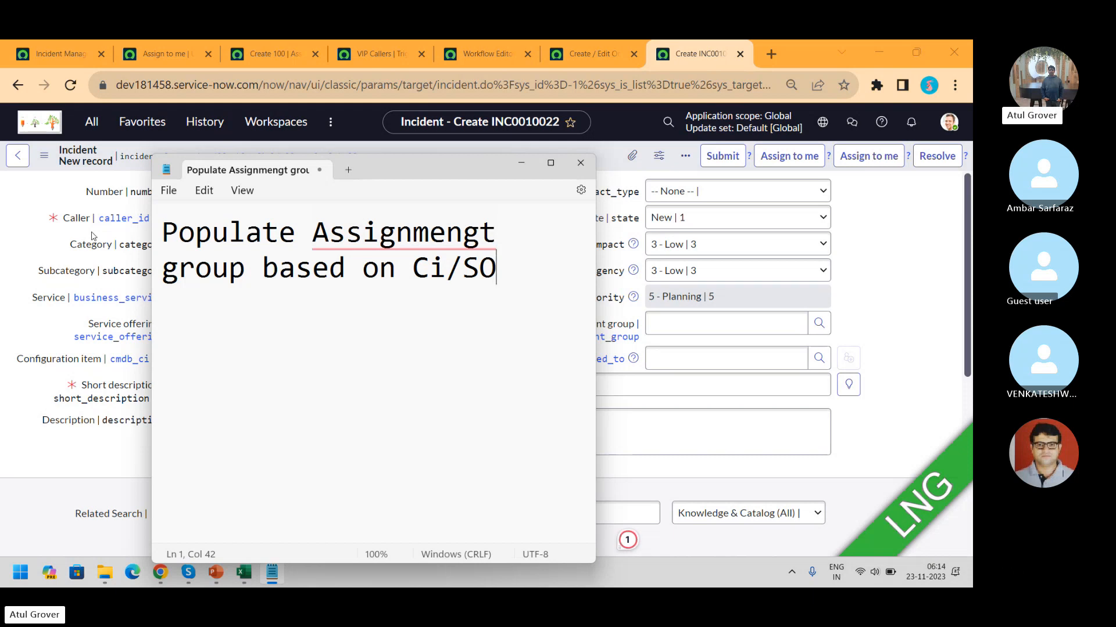
Step: Return to the new incident in Chrome and open the full record of its *SONIC-IBM configuration item
left_click(864, 304)
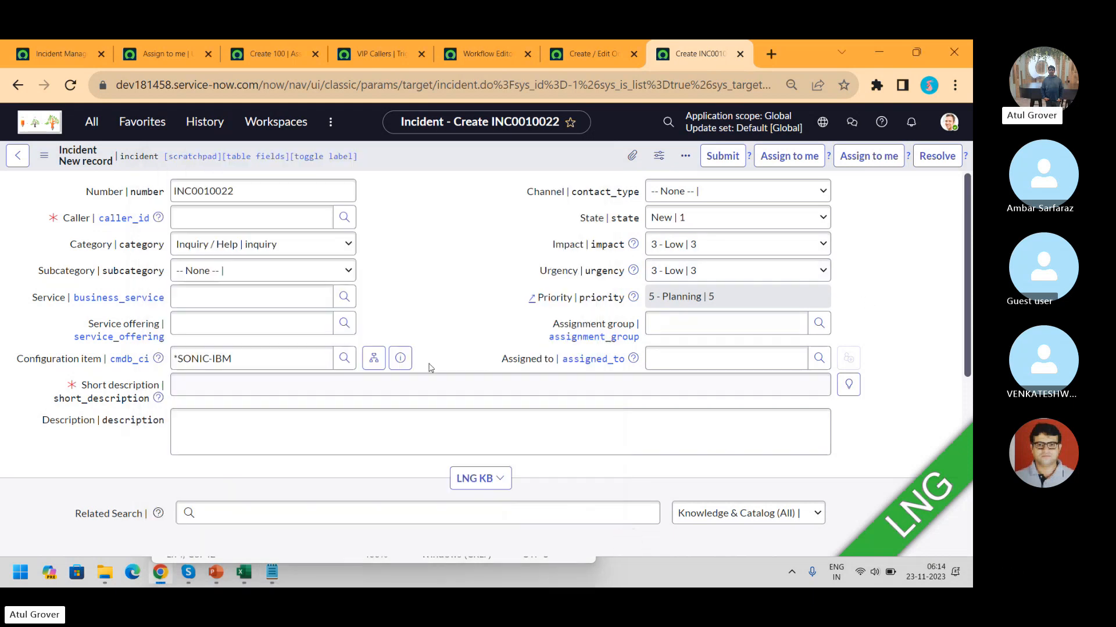
left_click(400, 359)
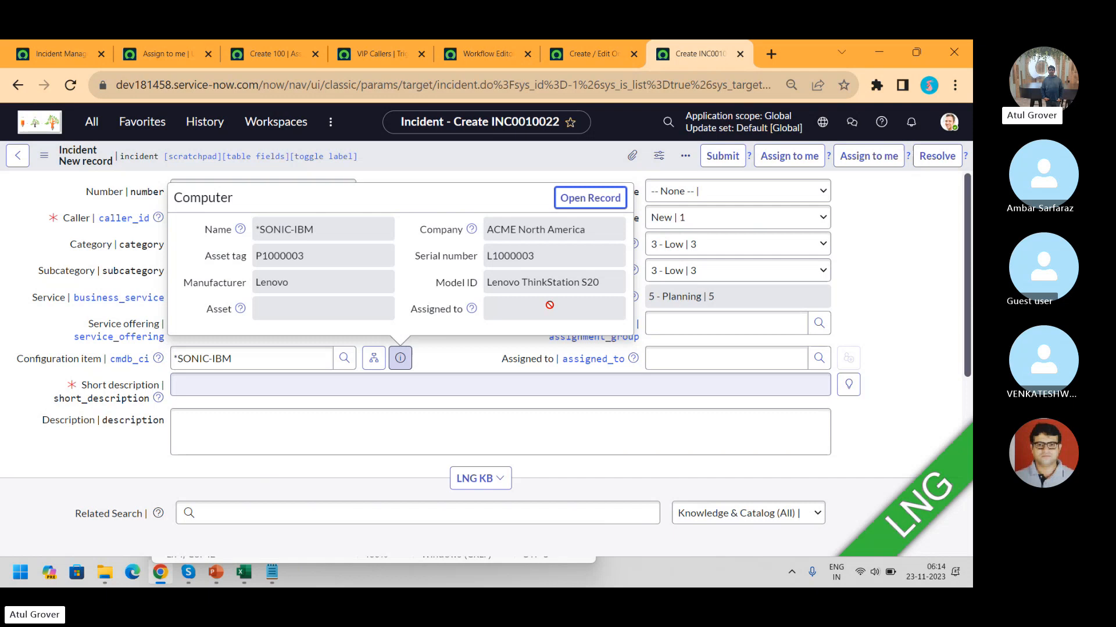
left_click(574, 199)
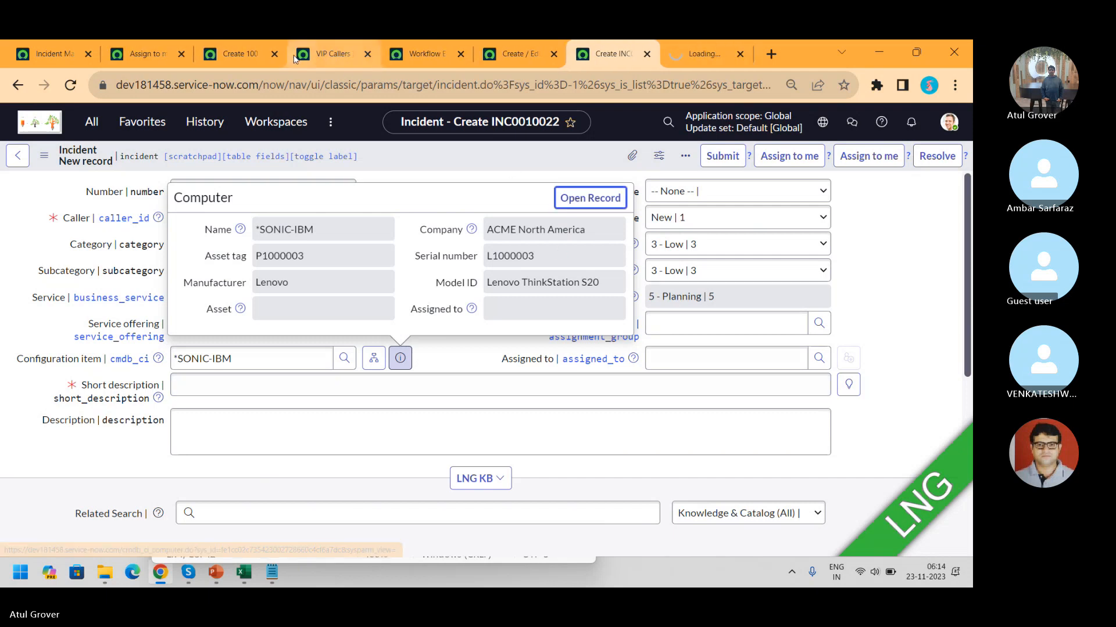
Step: Close the Assignment Data Lookup page, discarding its unsaved changes, and the VIP Callers, Workflow Editor and On-Call Schedule pages
left_click(275, 58)
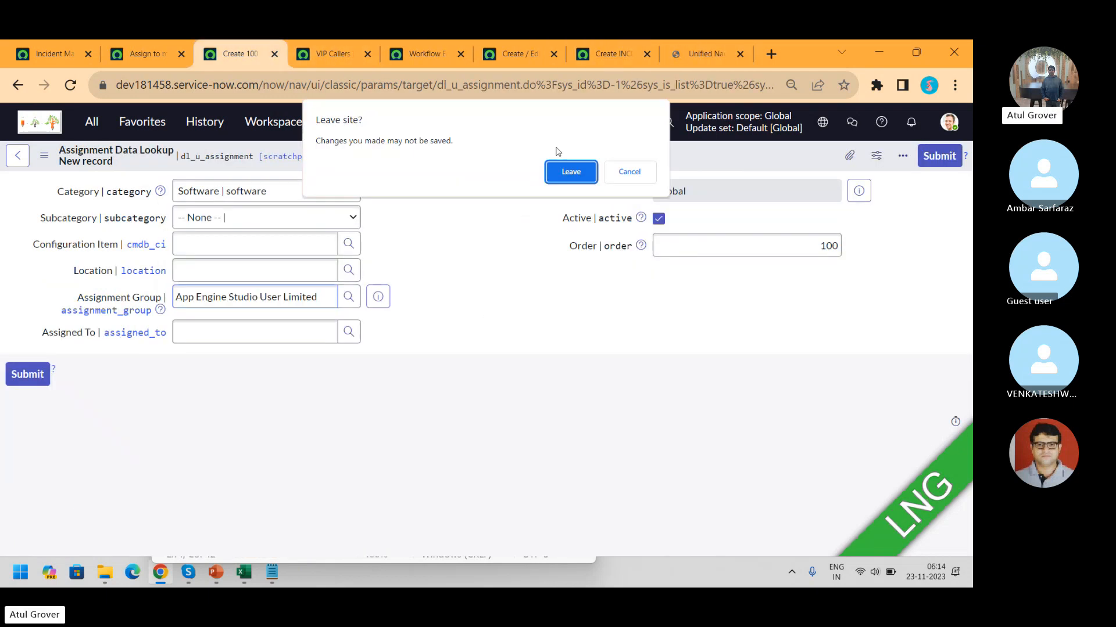
left_click(574, 171)
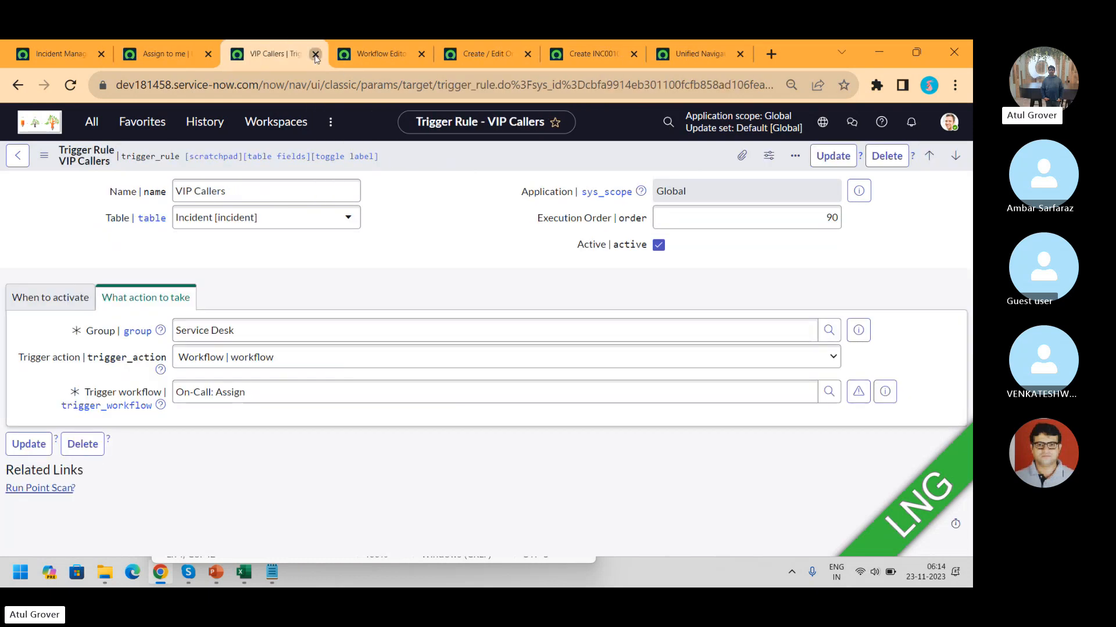
left_click(315, 55)
left_click(367, 54)
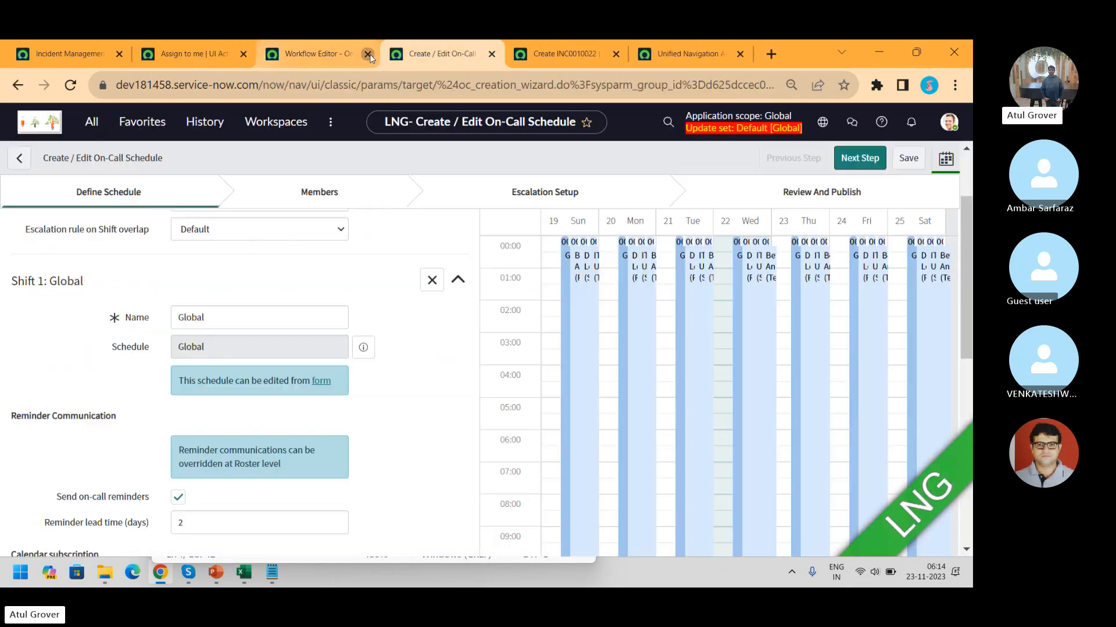
left_click(367, 54)
left_click(420, 63)
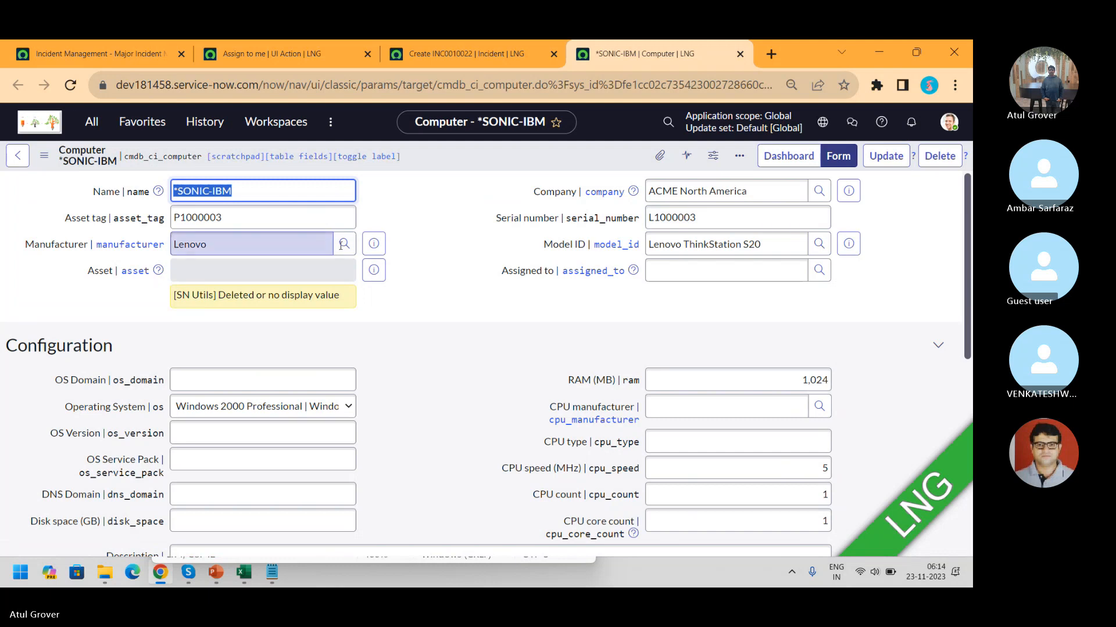
Step: Open the Computer form's layout configuration from the *SONIC-IBM record and add Support group to the selected fields
left_click_drag(969, 212, 972, 183)
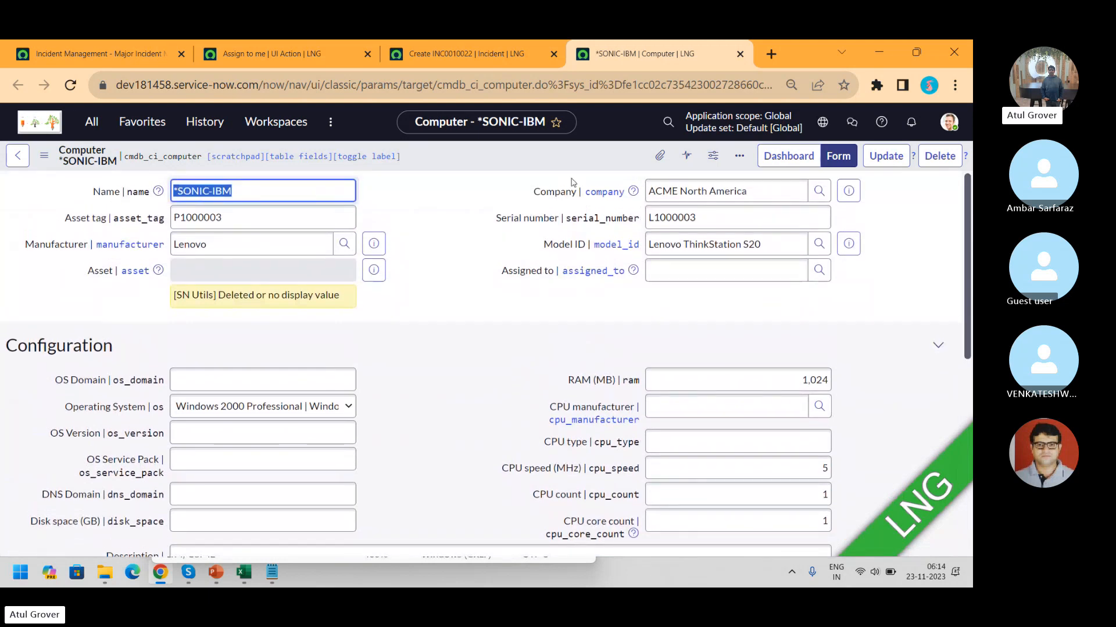
right_click(440, 164)
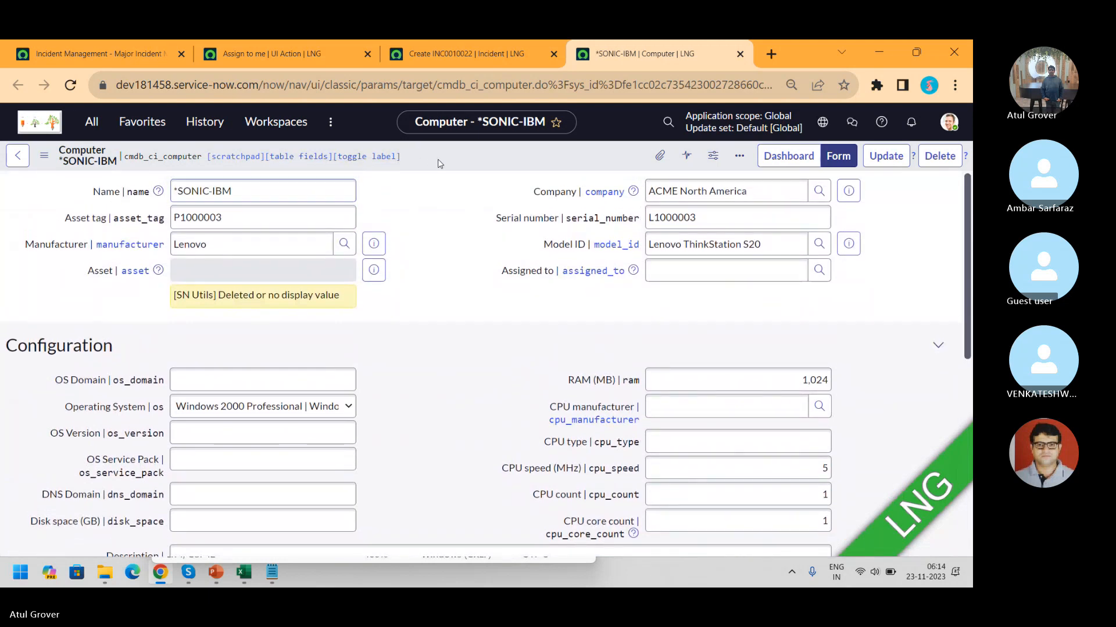
mouse_move(514, 241)
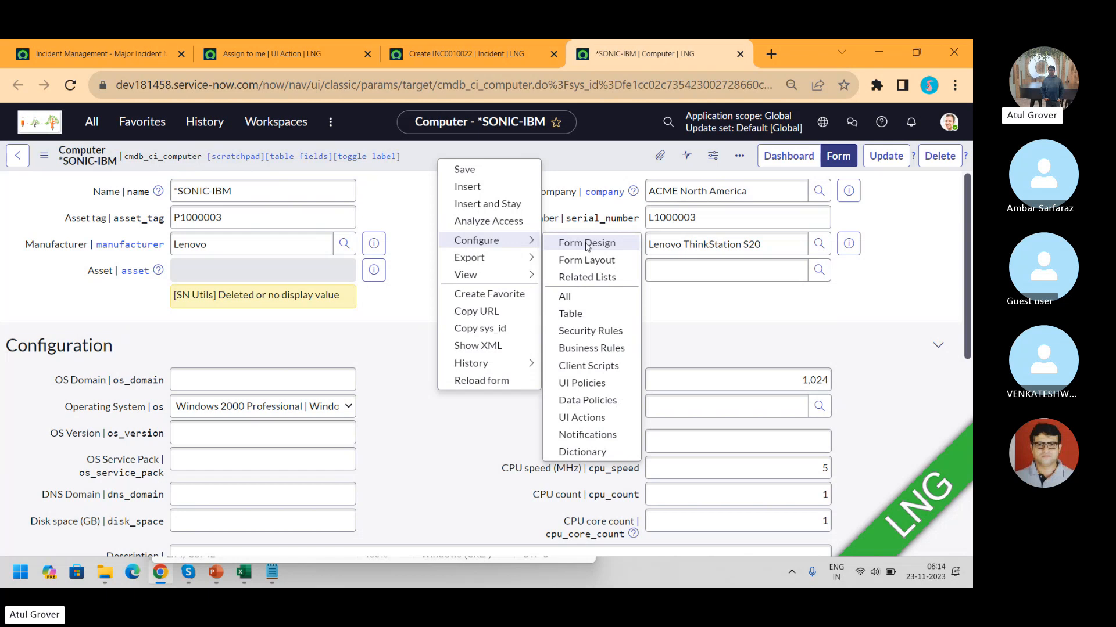
left_click(587, 266)
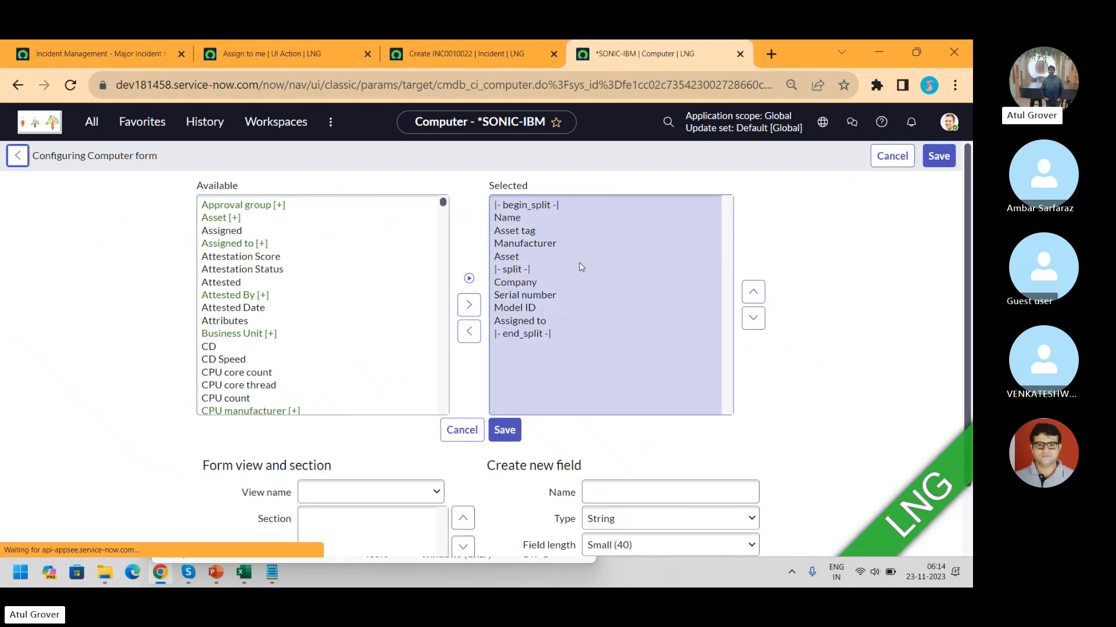
left_click(247, 283)
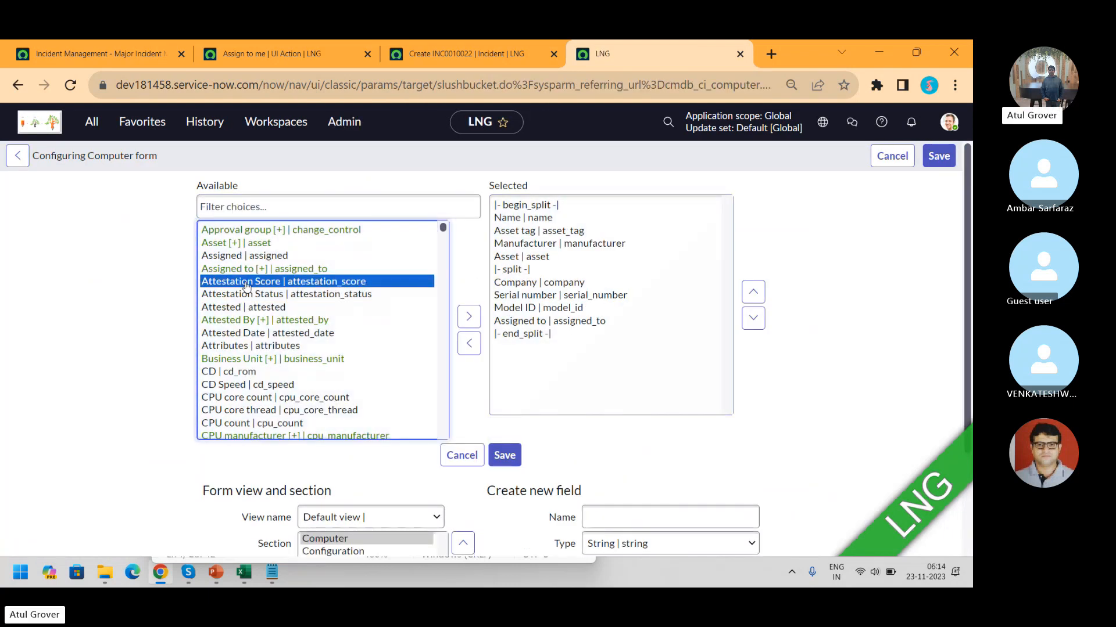
key("s")
key("s")
key("Down")
key("Down")
key("Down")
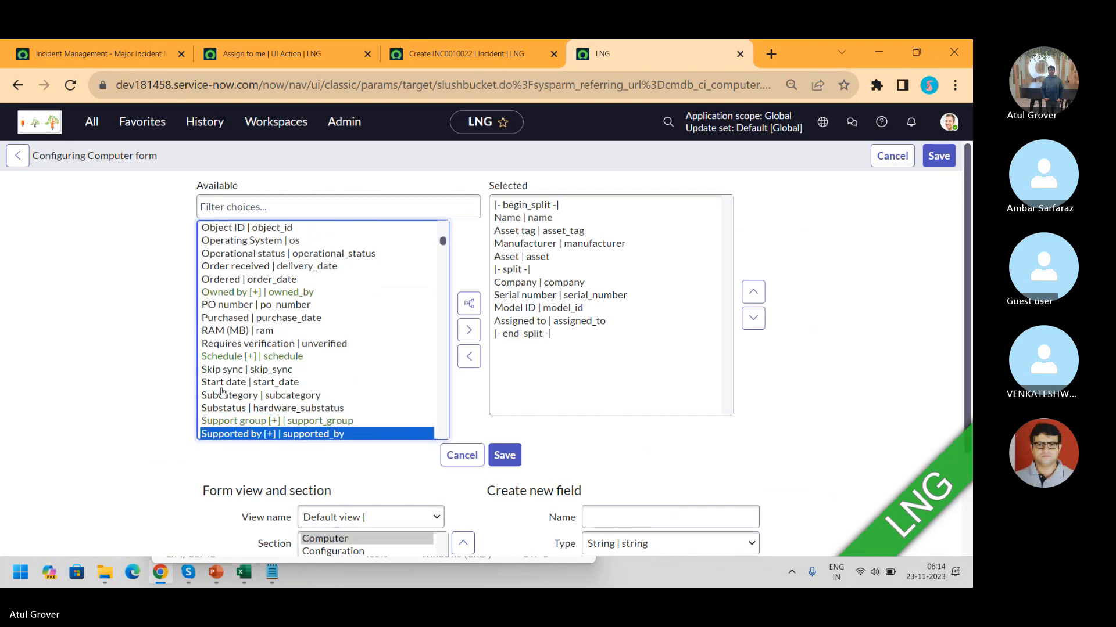
left_click(307, 422)
left_click(468, 330)
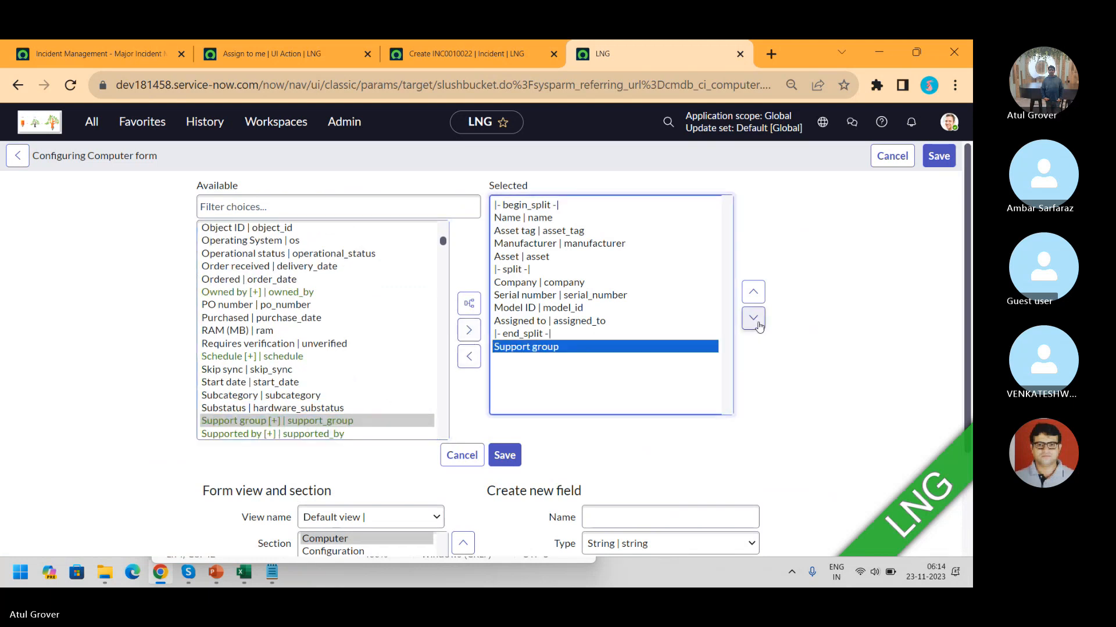
Step: Move Support group up to directly below Asset tag in the selected fields and save the form layout
left_click(753, 293)
left_click(753, 292)
left_click(753, 292)
left_click(752, 293)
left_click(753, 294)
left_click(753, 293)
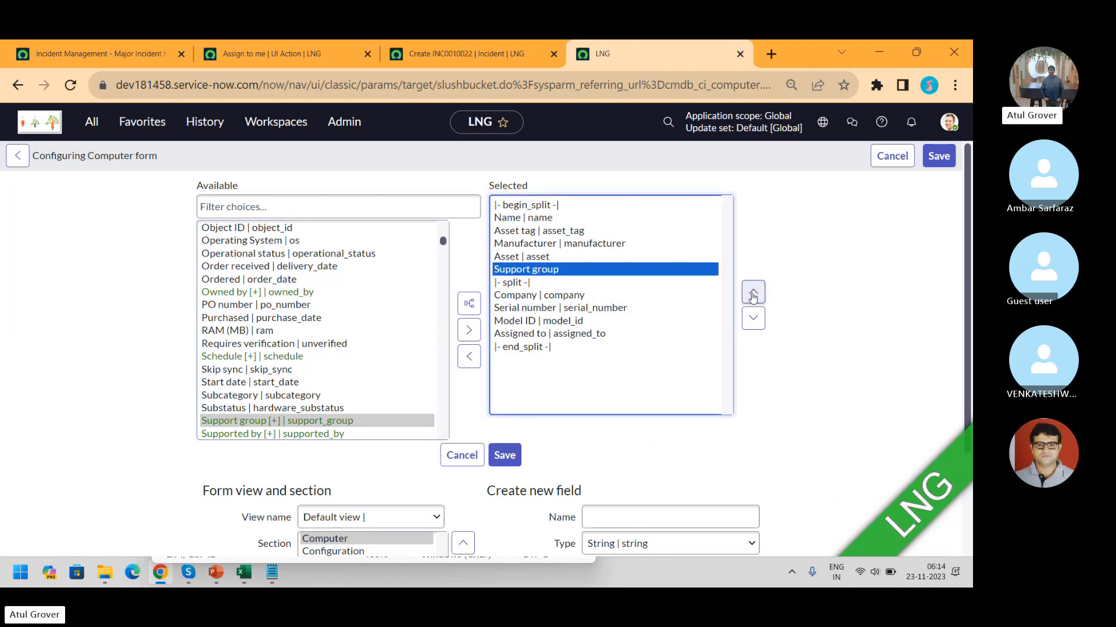
left_click(753, 293)
left_click(753, 293)
left_click(939, 157)
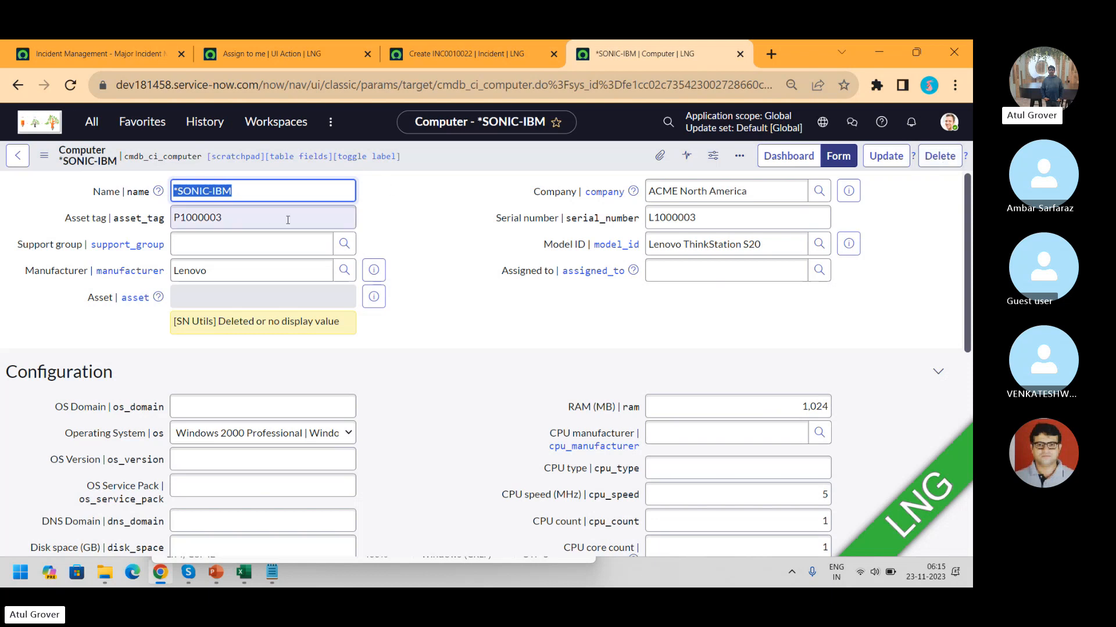
Step: Set the *SONIC-IBM computer's support group to ACME Support and save the record
left_click(271, 244)
type("**")
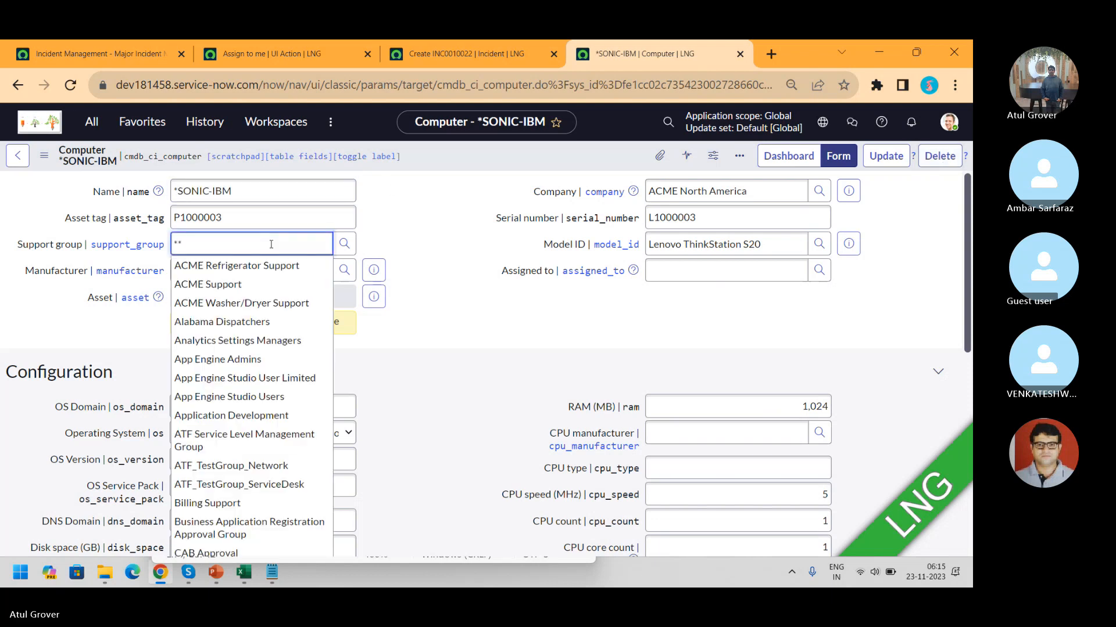
left_click(241, 285)
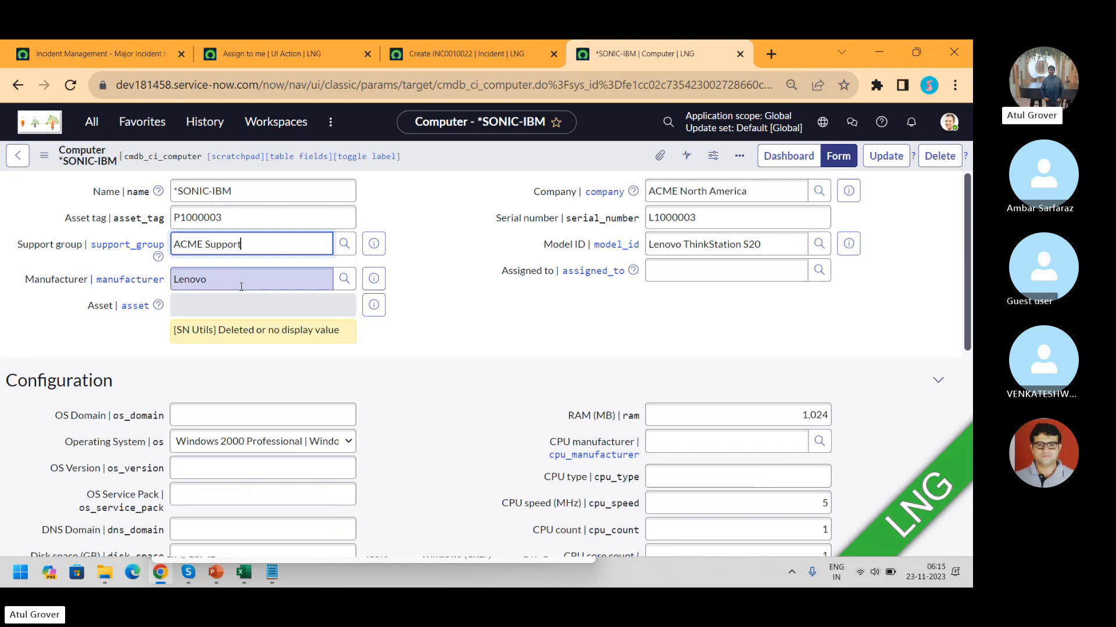
right_click(555, 157)
left_click(576, 166)
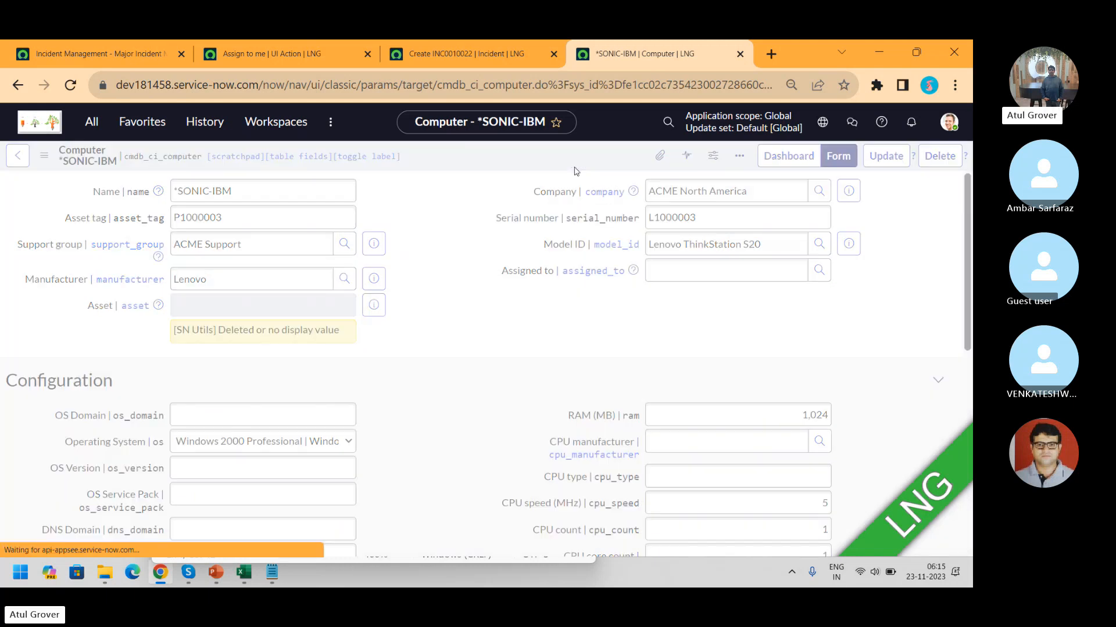
Step: Return to the new incident, reload its blank form and set the configuration item to *SONIC-IBM
left_click(446, 53)
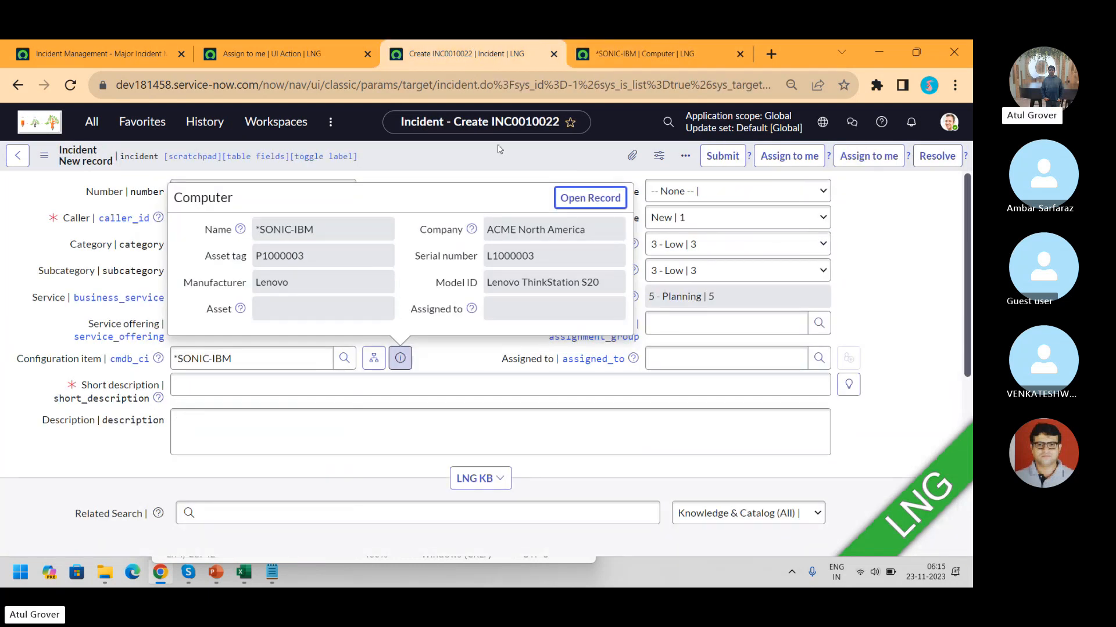
left_click(330, 394)
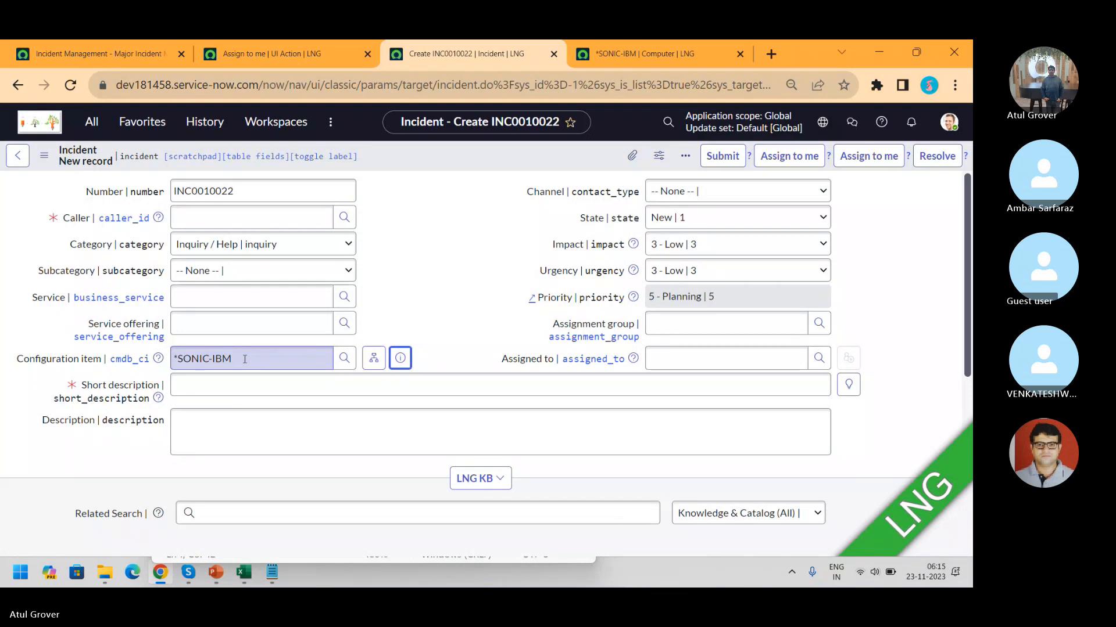
right_click(470, 166)
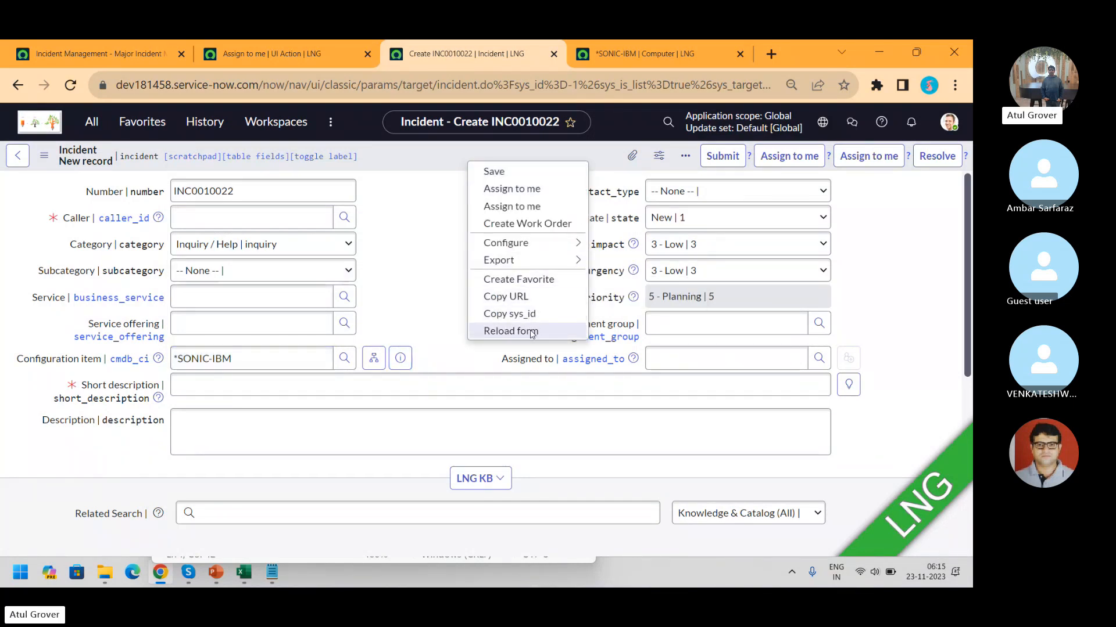
left_click(512, 331)
left_click(606, 385)
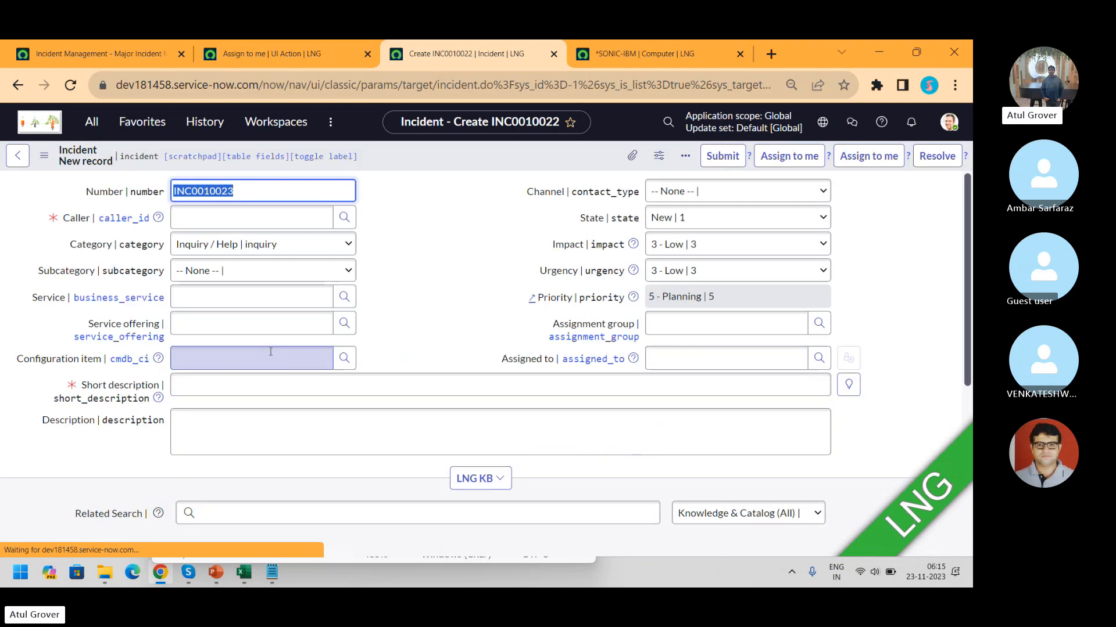
left_click(270, 351)
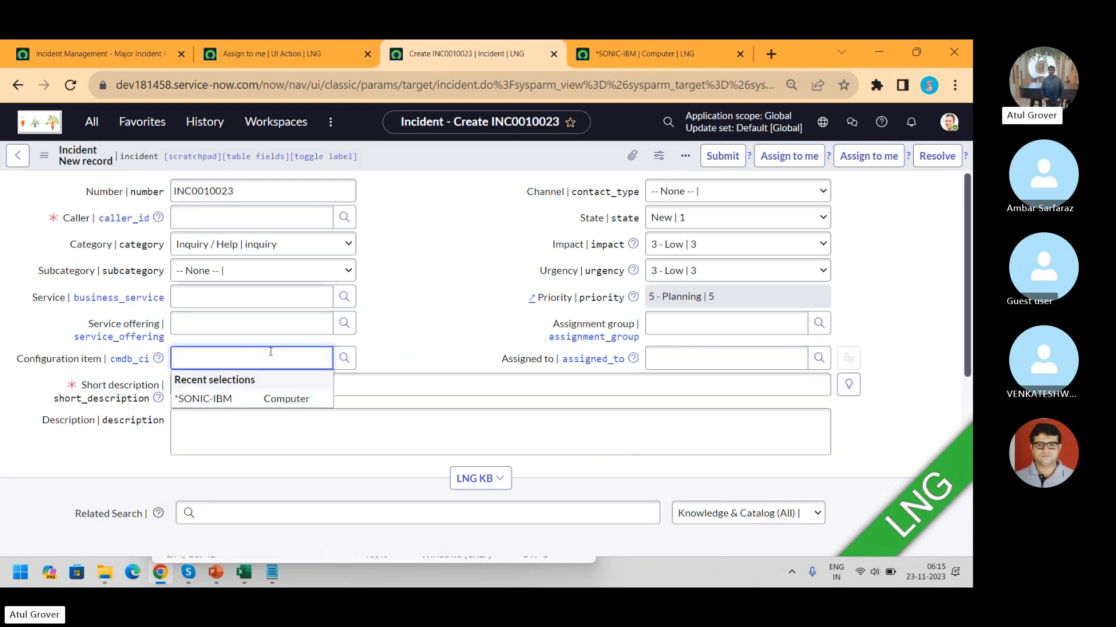
left_click(227, 400)
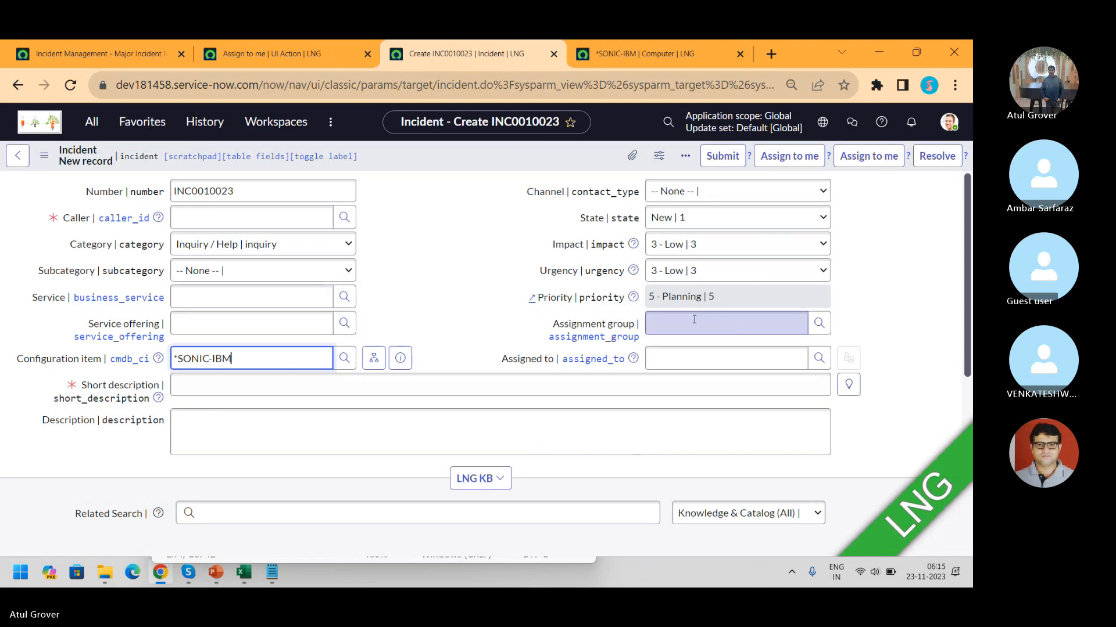
Step: Enter LNG as the incident's short description, fill in the caller and save the incident
right_click(512, 165)
left_click(529, 172)
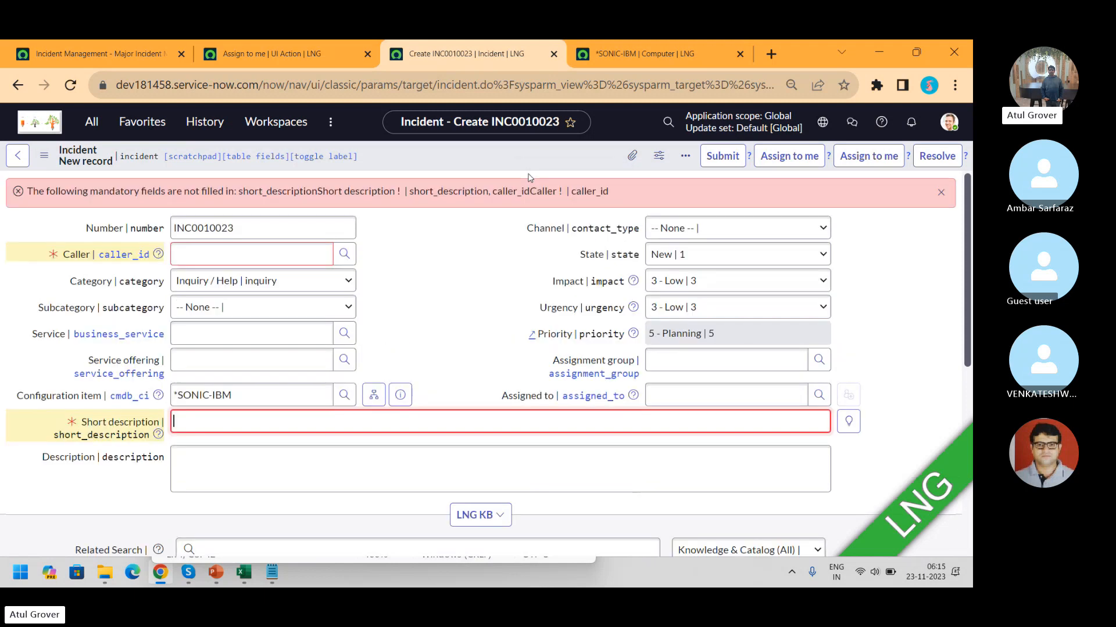
type("LNG")
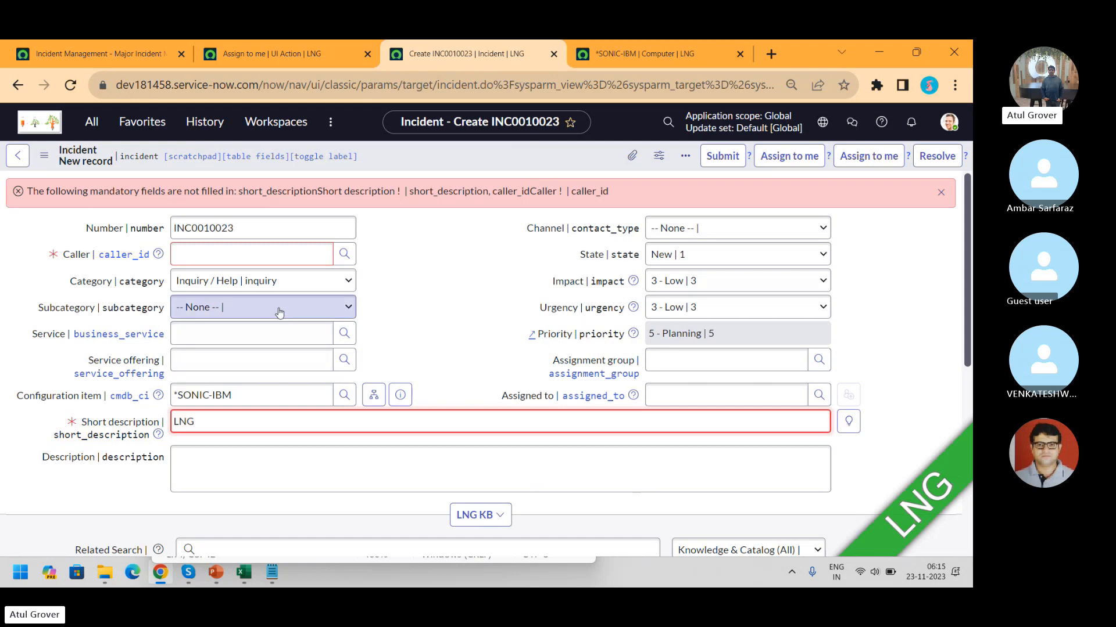
left_click(243, 254)
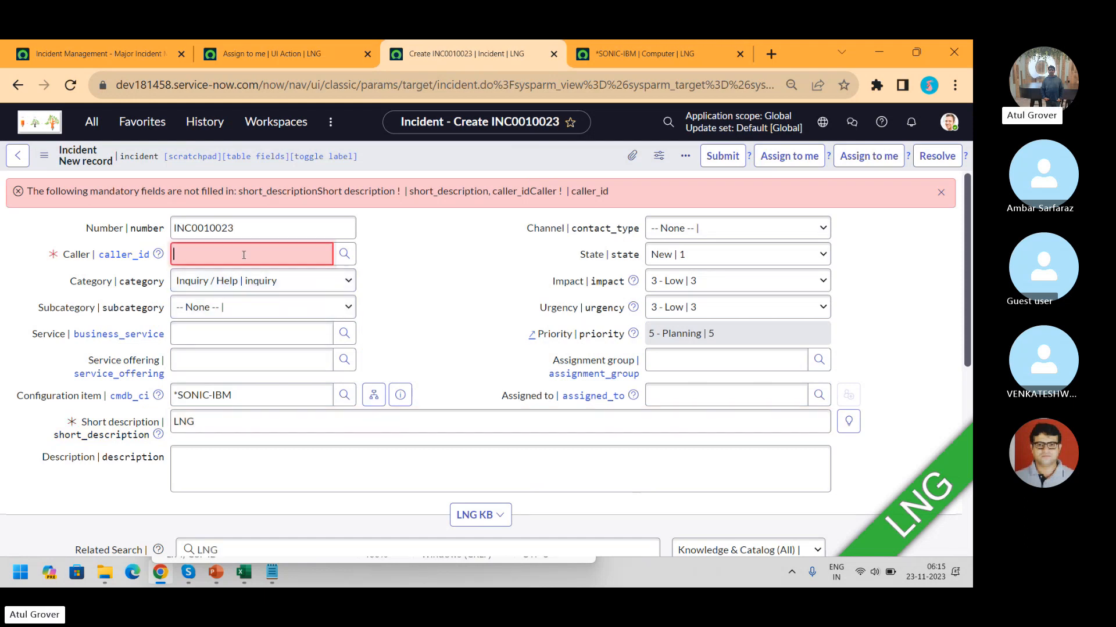
type("**")
left_click(222, 295)
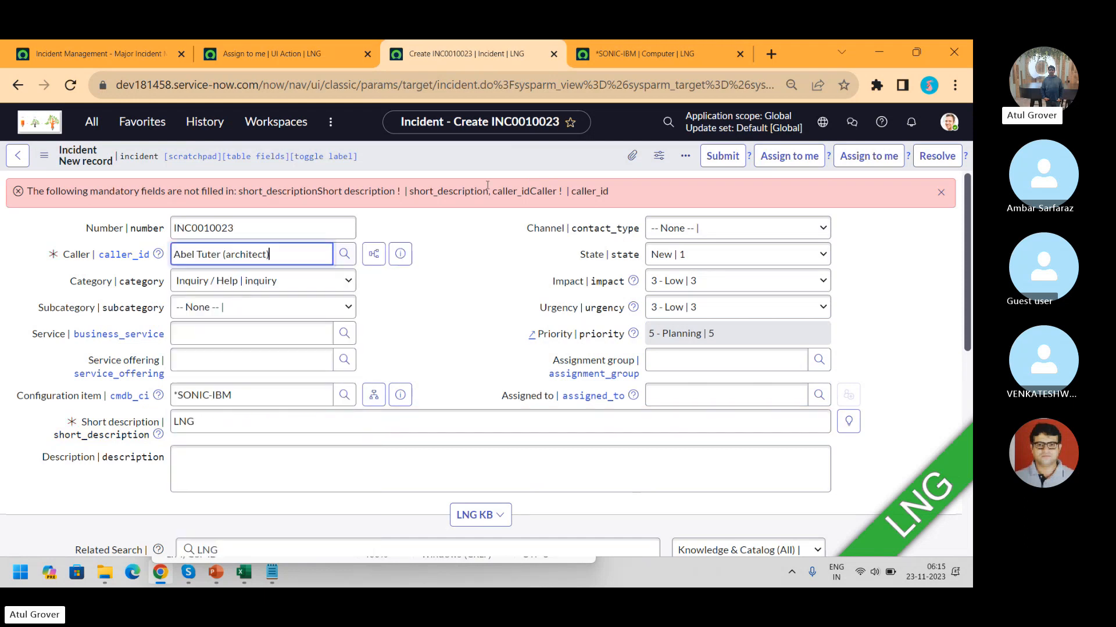
right_click(480, 156)
left_click(491, 162)
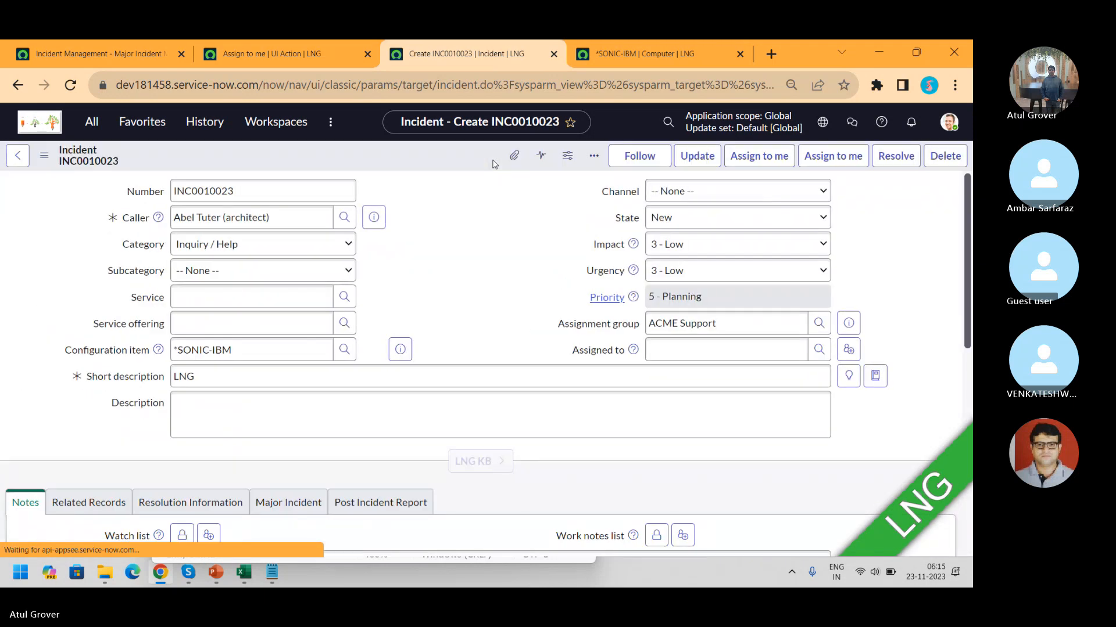
Step: Check the saved incident's assignment group against the requirement noted in Notepad, and return to Chrome
left_click(726, 324)
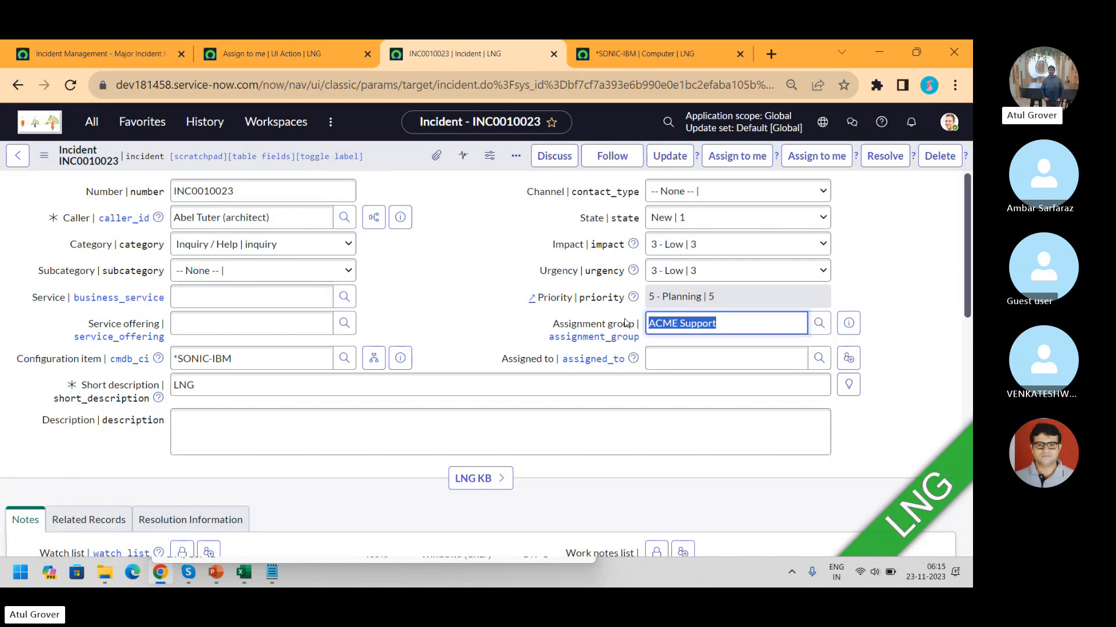
key("alt+Tab")
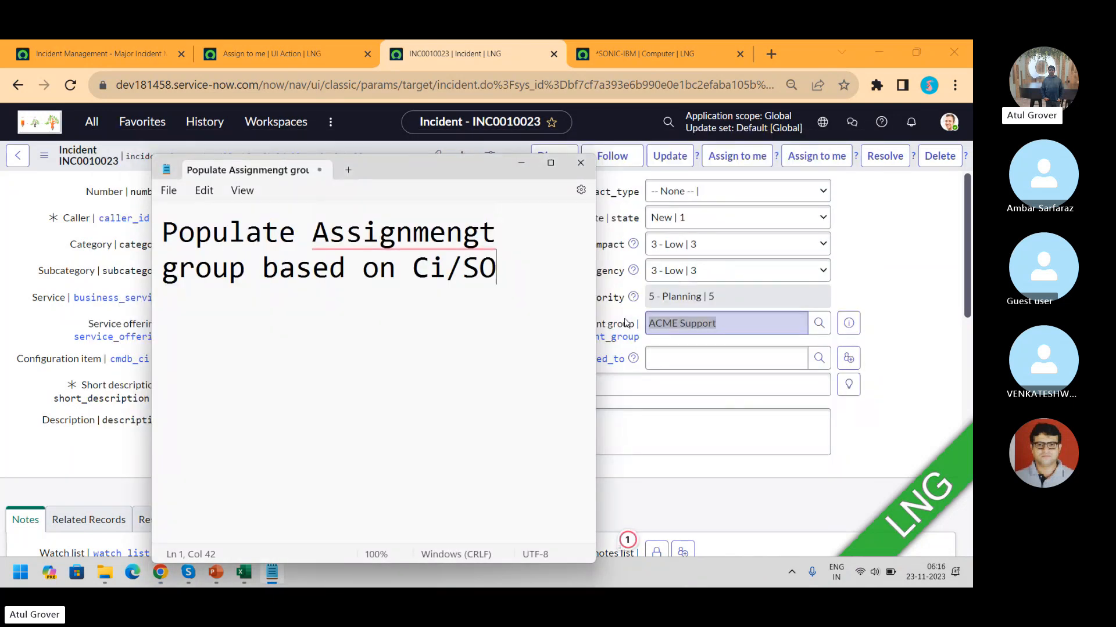
key("alt+Tab")
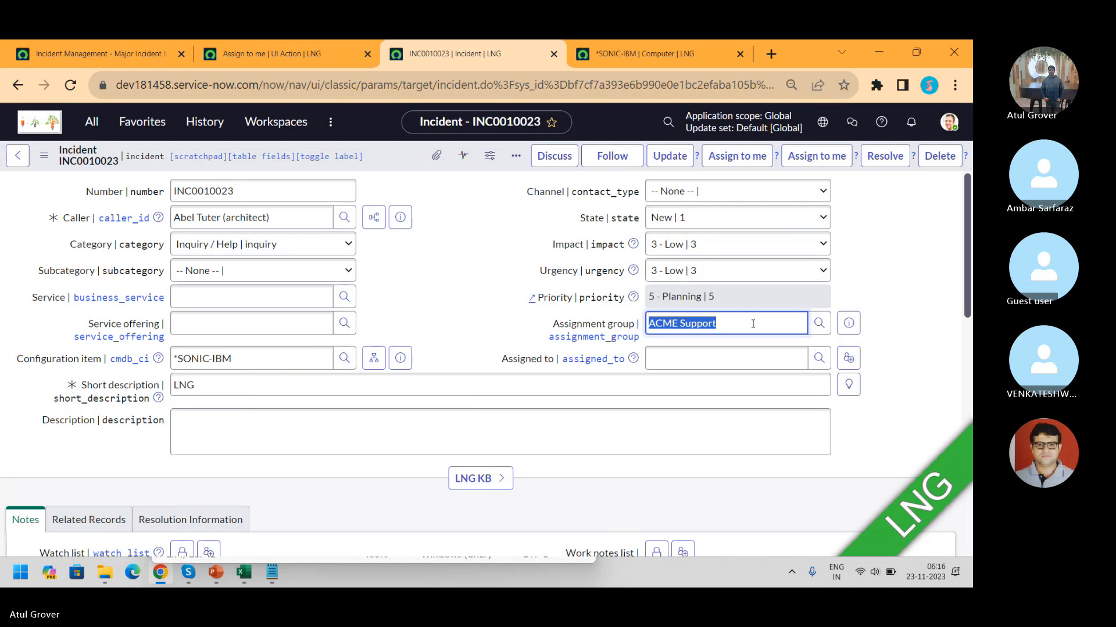
Step: Clear the incident's assignment group and set it to Change Management
key("BackSpace")
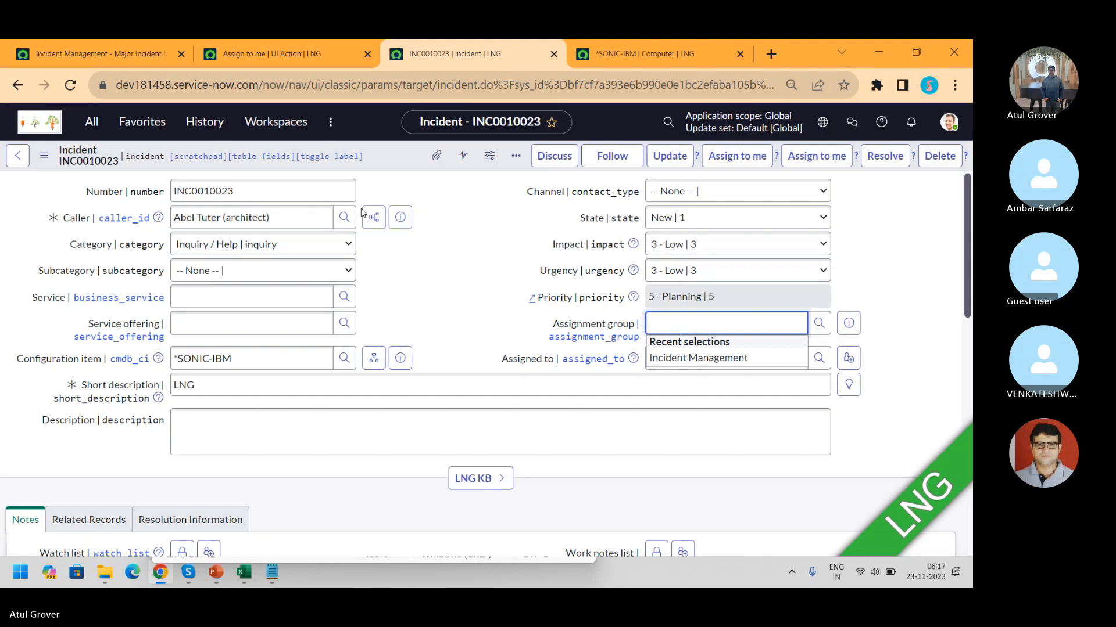
left_click(463, 298)
left_click(297, 362)
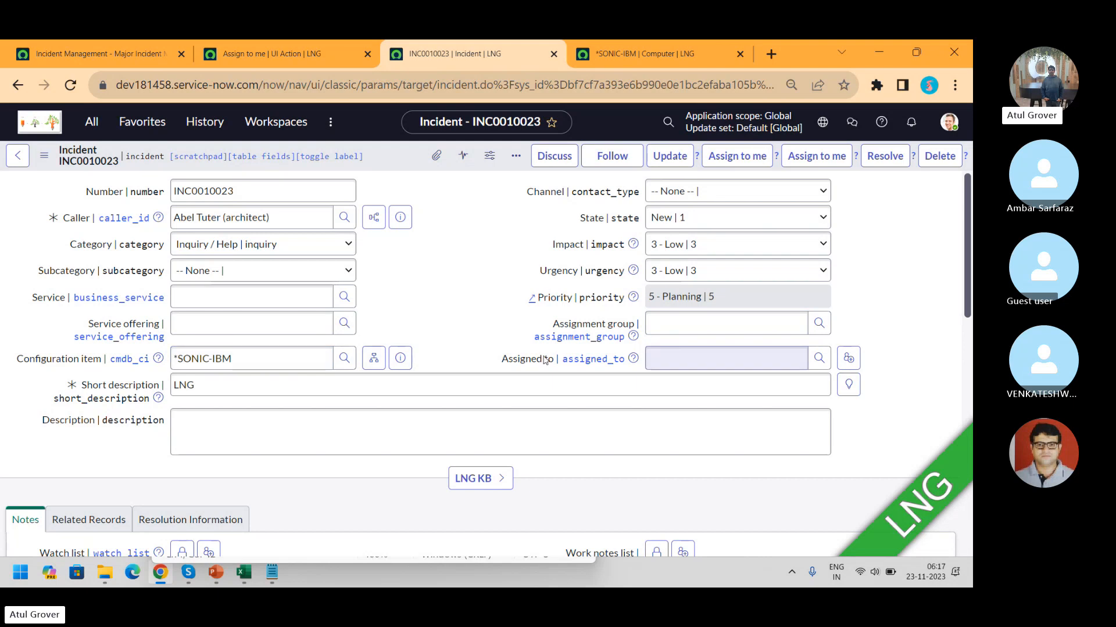
left_click(703, 324)
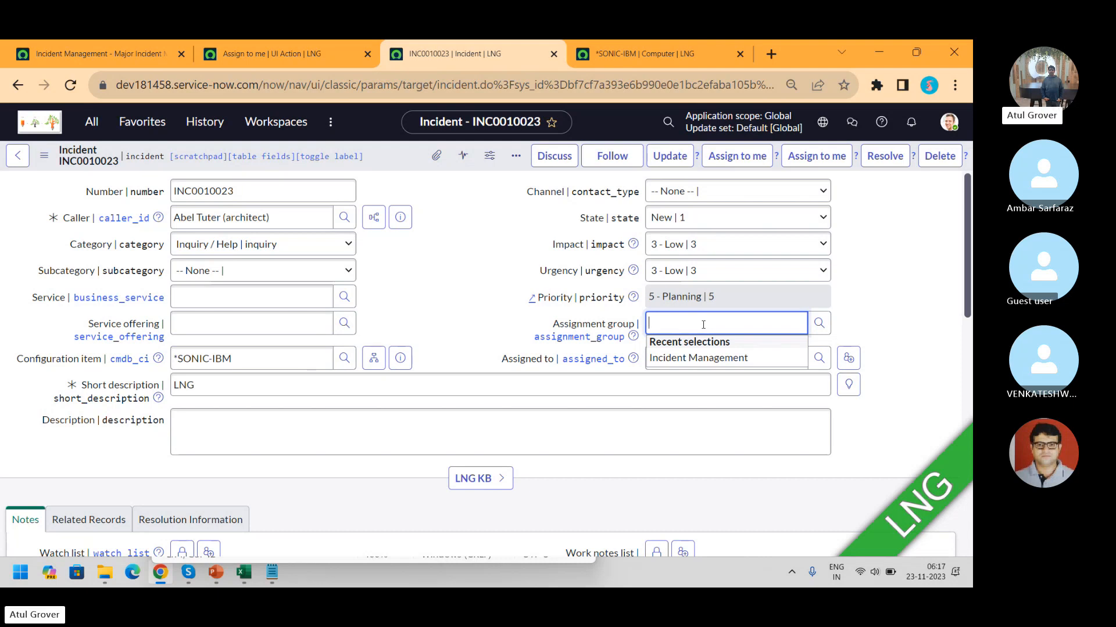
key("alt+Tab")
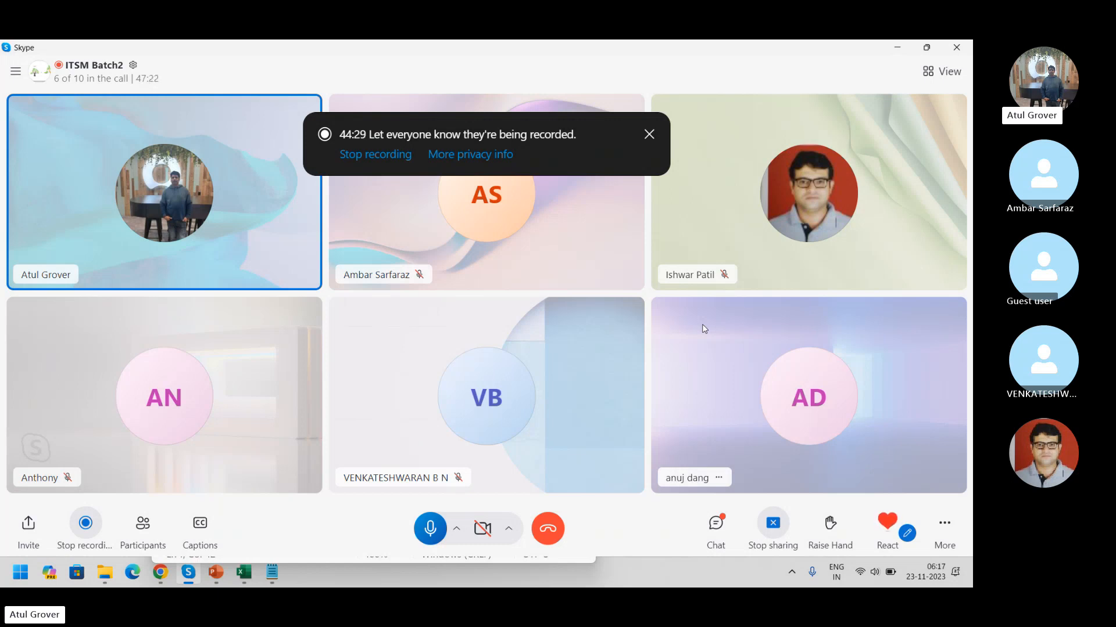
key("alt+Tab")
left_click(703, 325)
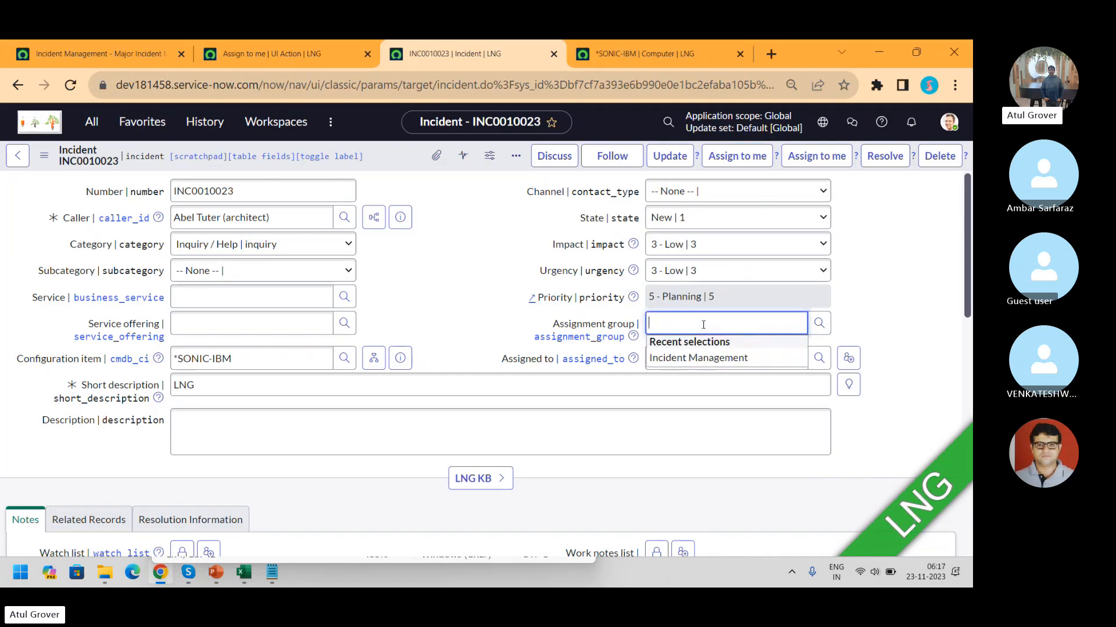
type("chn")
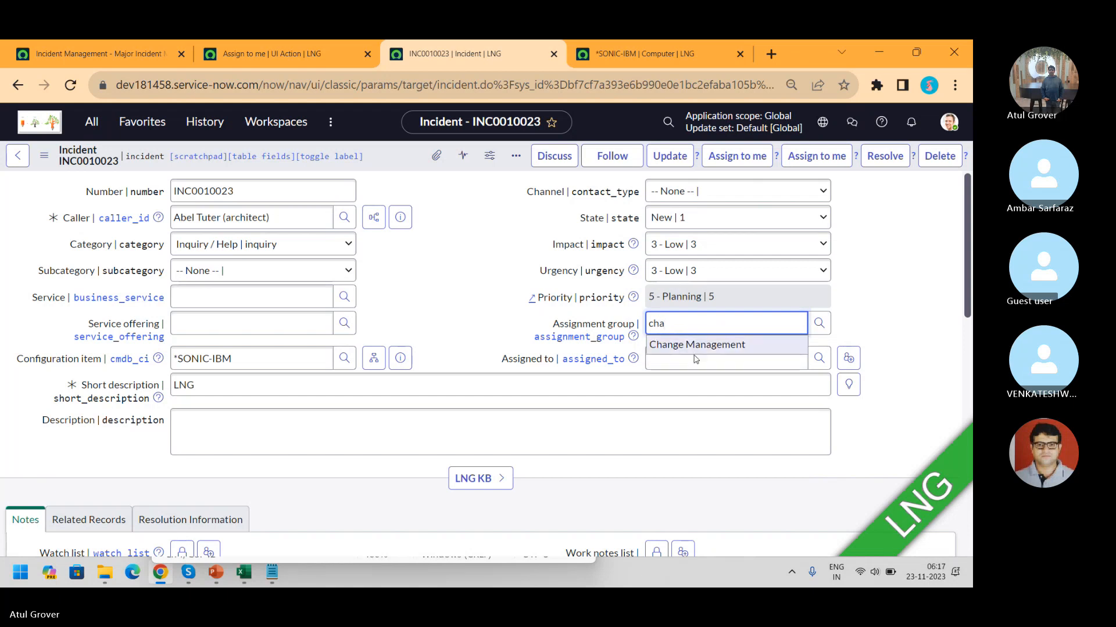
left_click(698, 346)
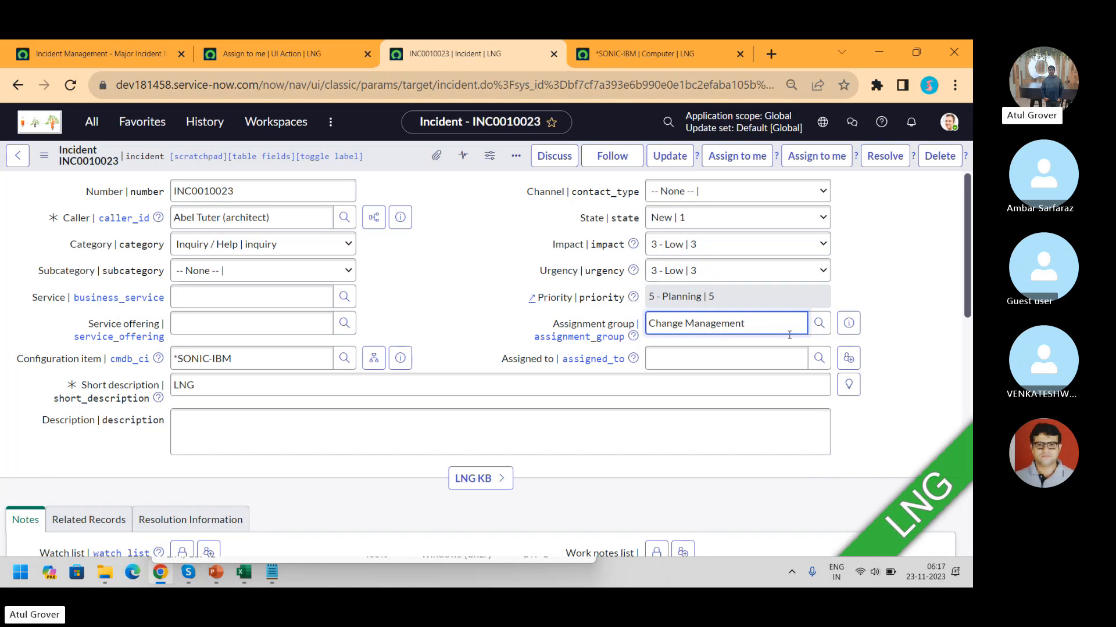
Step: Open the full Change Management group record from the incident's assignment group in a separate browser tab
left_click(841, 330)
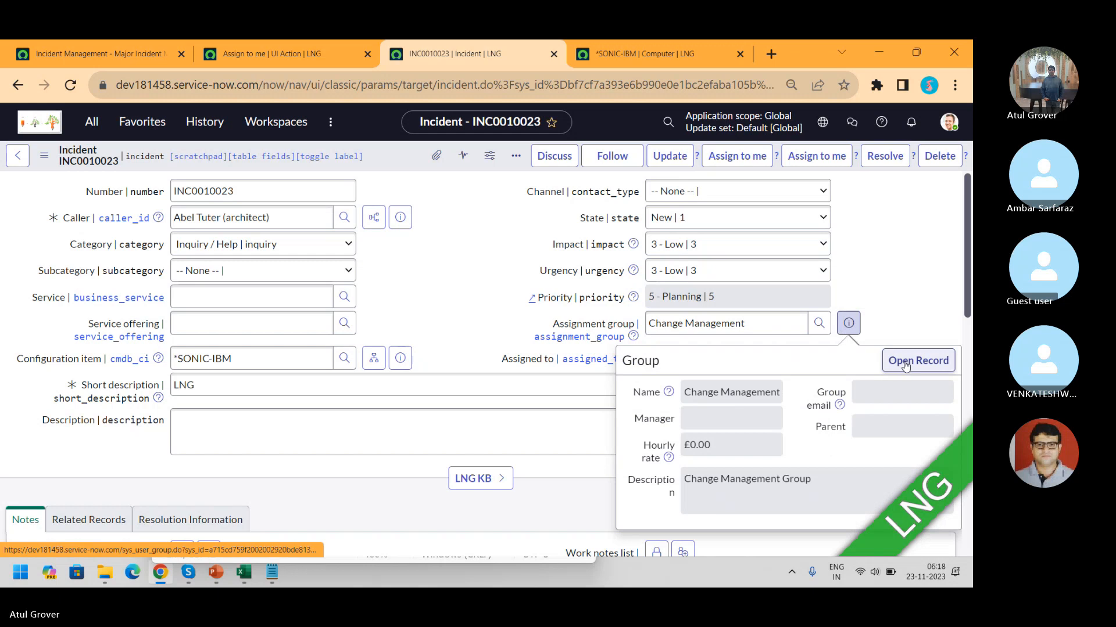
middle_click(905, 361)
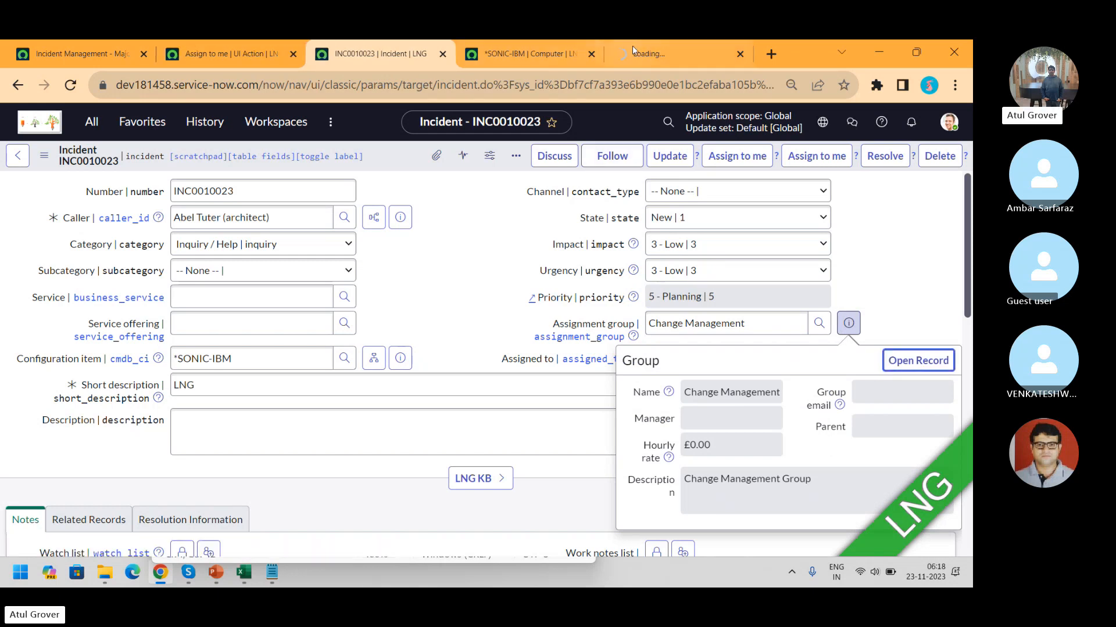
left_click(660, 63)
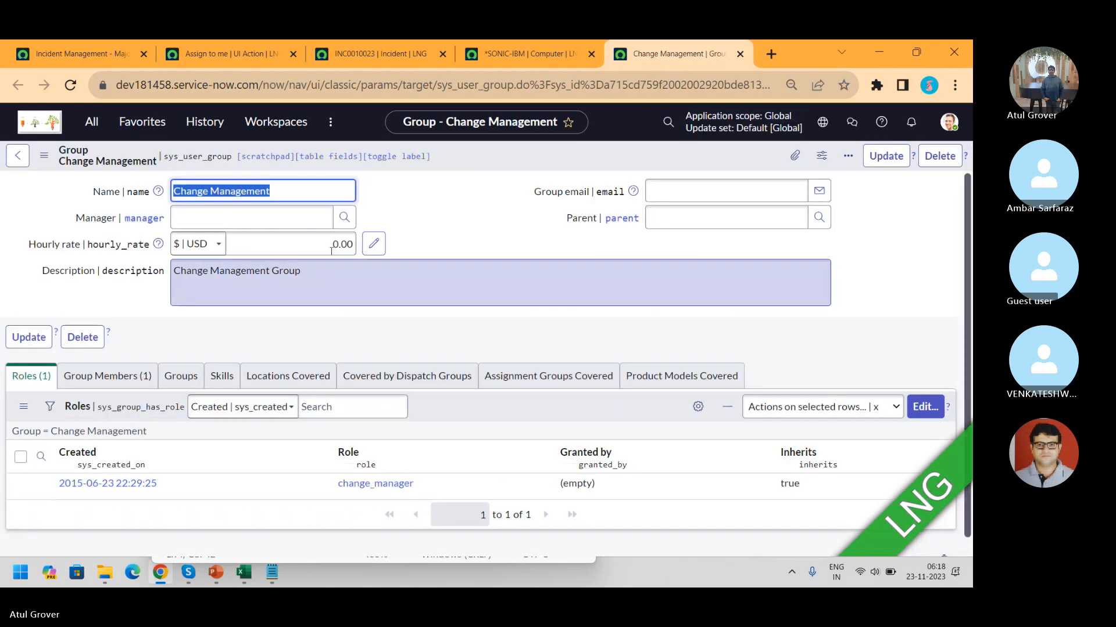
Step: Open the Group form's design, add the Type field below Parent and save the design
right_click(528, 153)
mouse_move(587, 232)
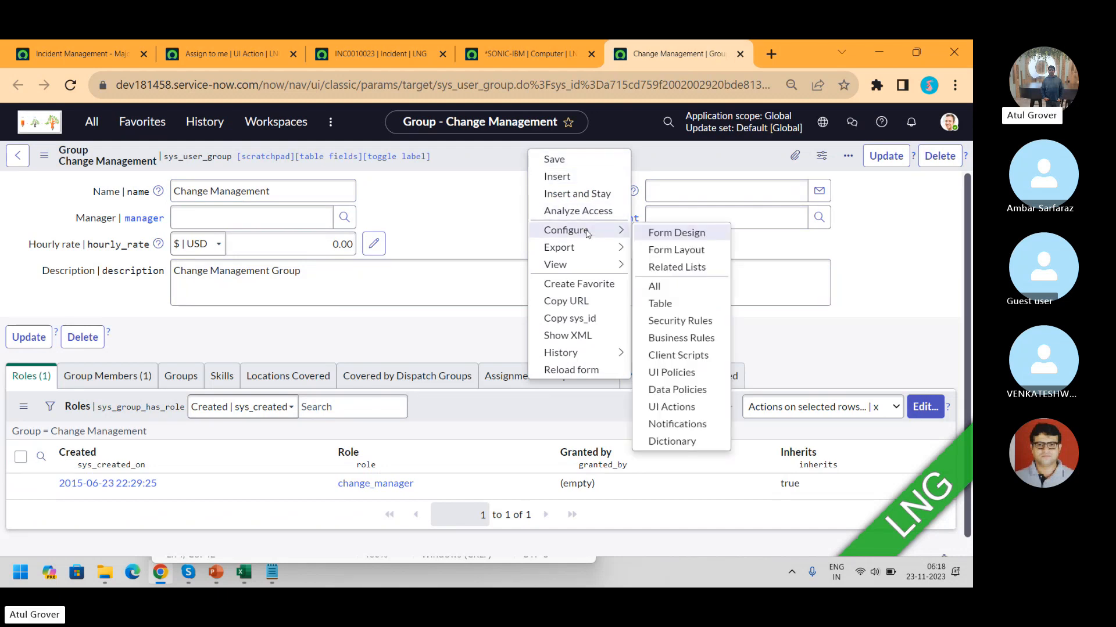
left_click(674, 234)
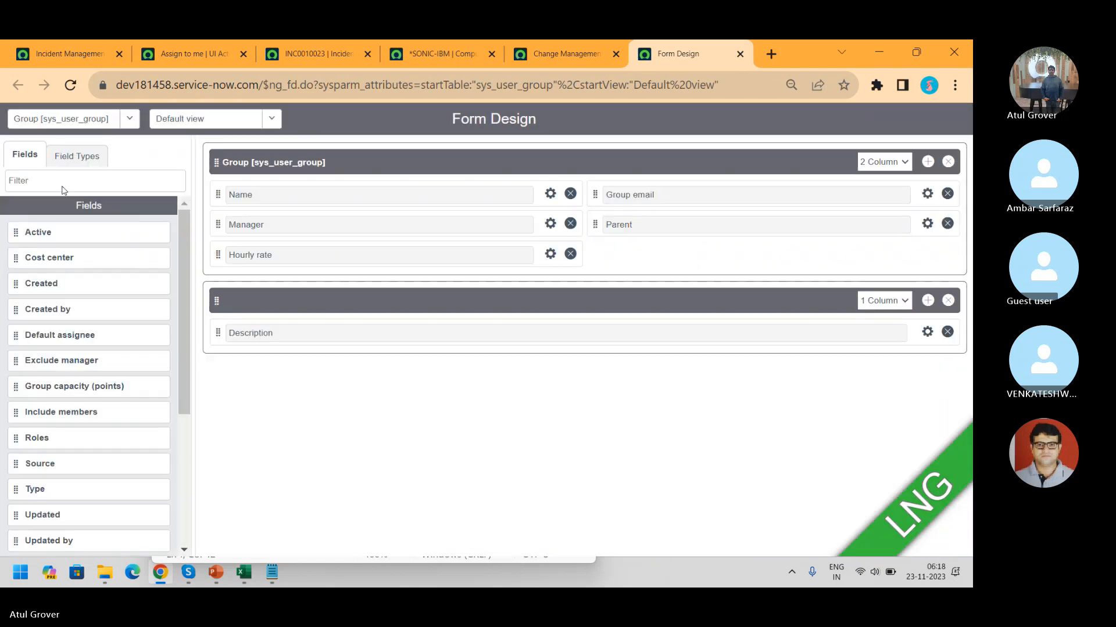
left_click(52, 185)
type("ty")
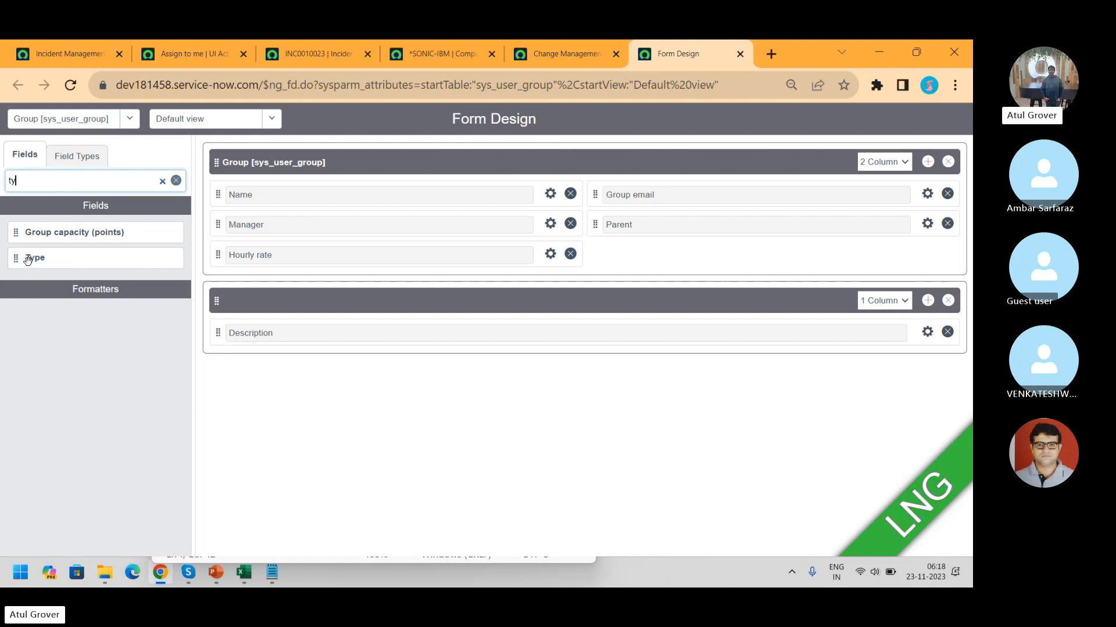
left_click_drag(27, 260, 625, 252)
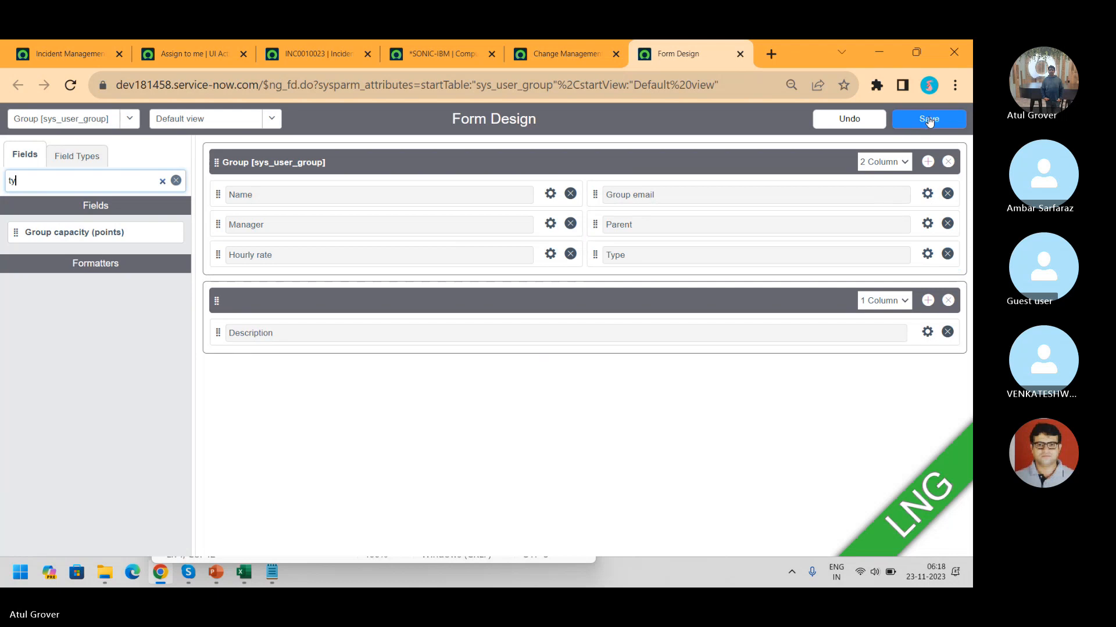
left_click(928, 119)
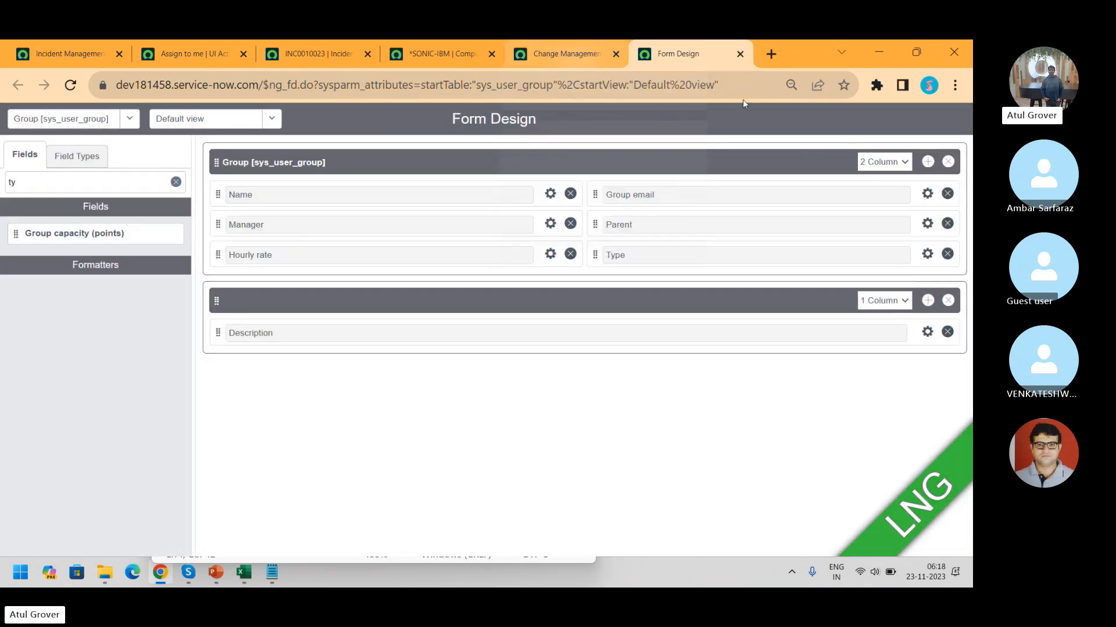
Step: Return to the Change Management group record and reload its form to apply the new design
left_click(555, 51)
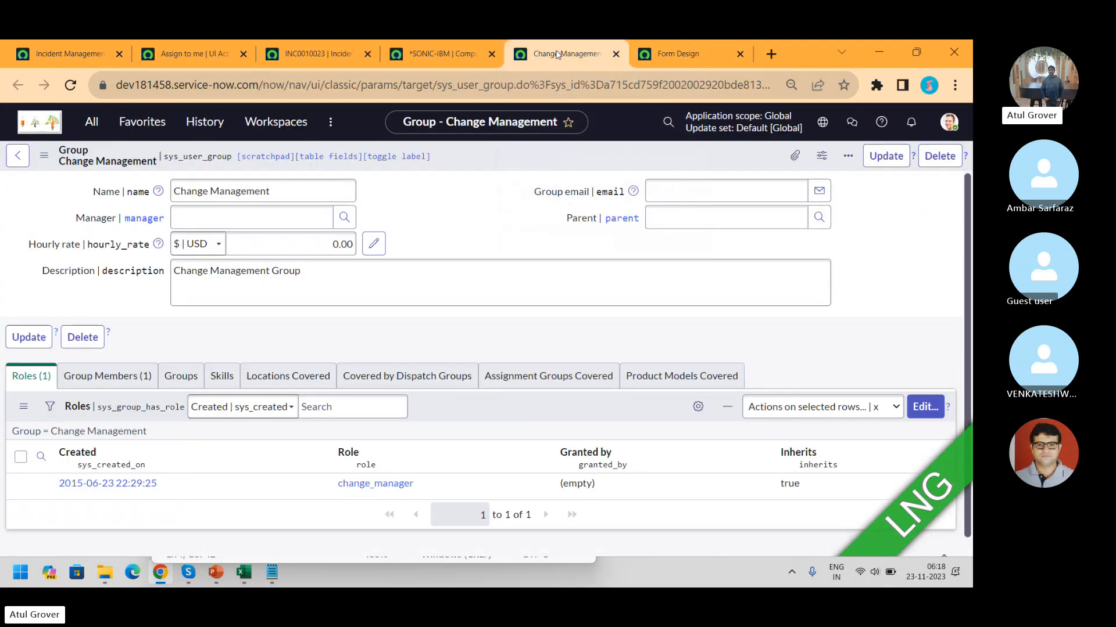
right_click(555, 148)
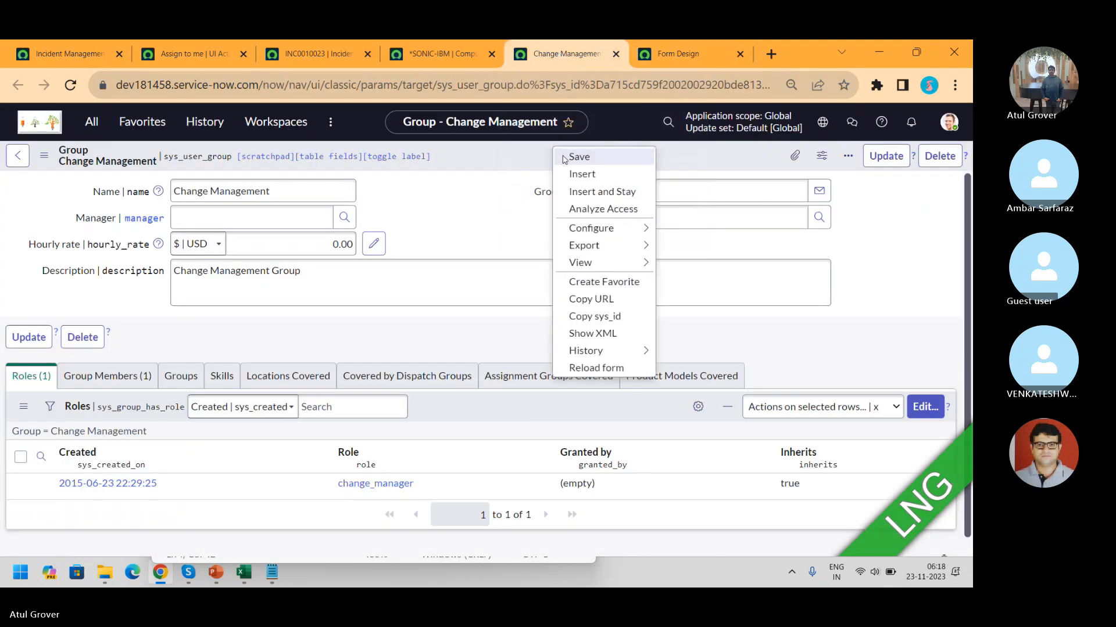
left_click(606, 368)
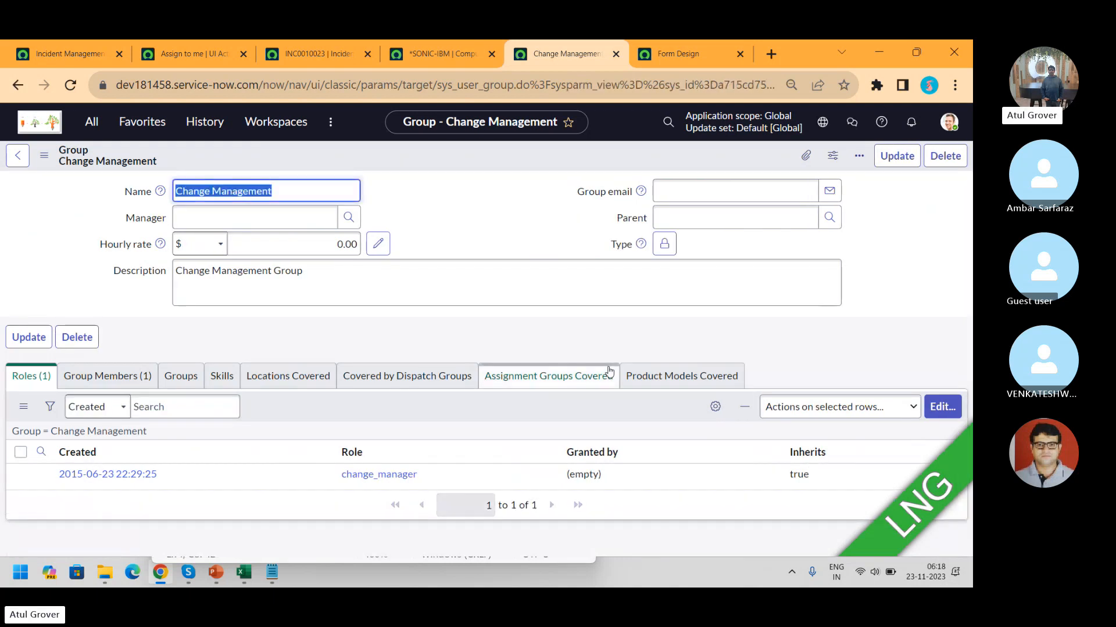
Step: Unlock the Change Management group's Type list and add the itil type to it
left_click(658, 246)
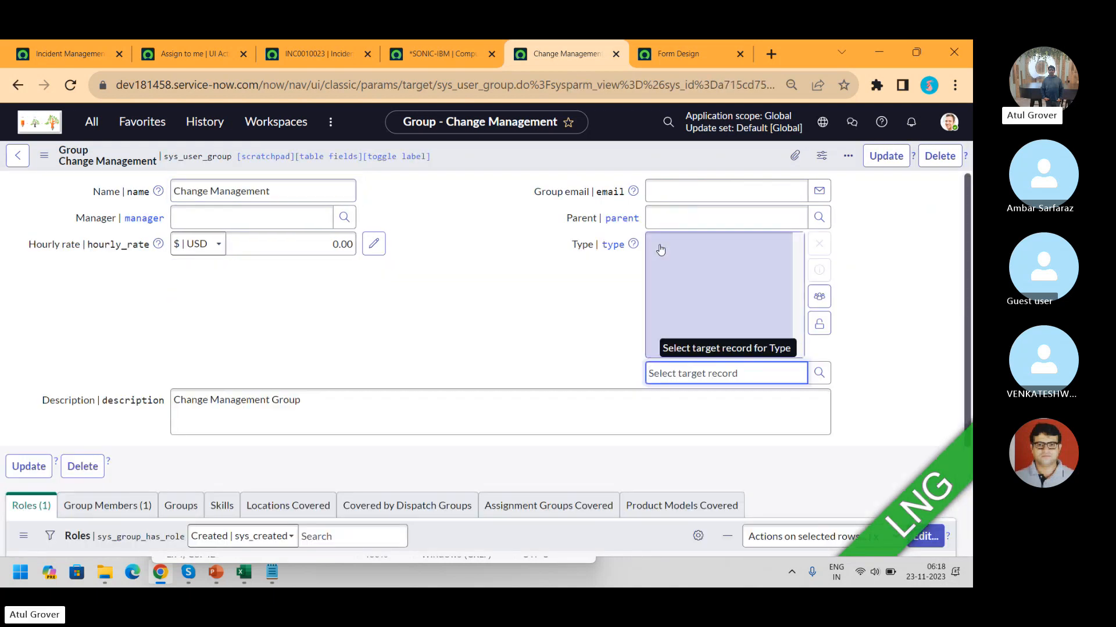
type("**")
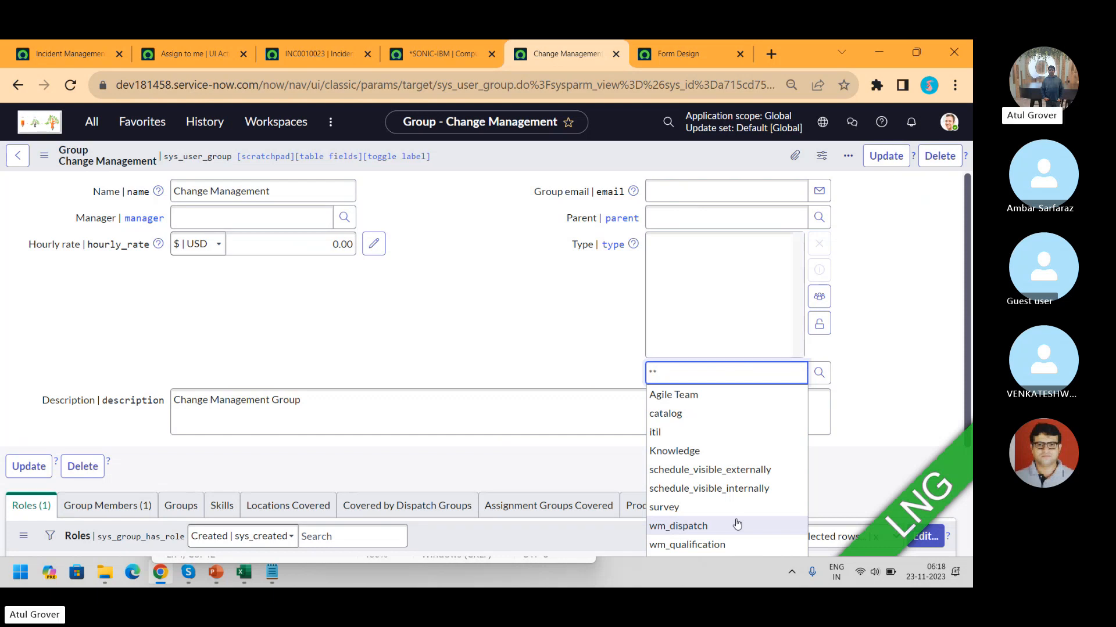
left_click(683, 432)
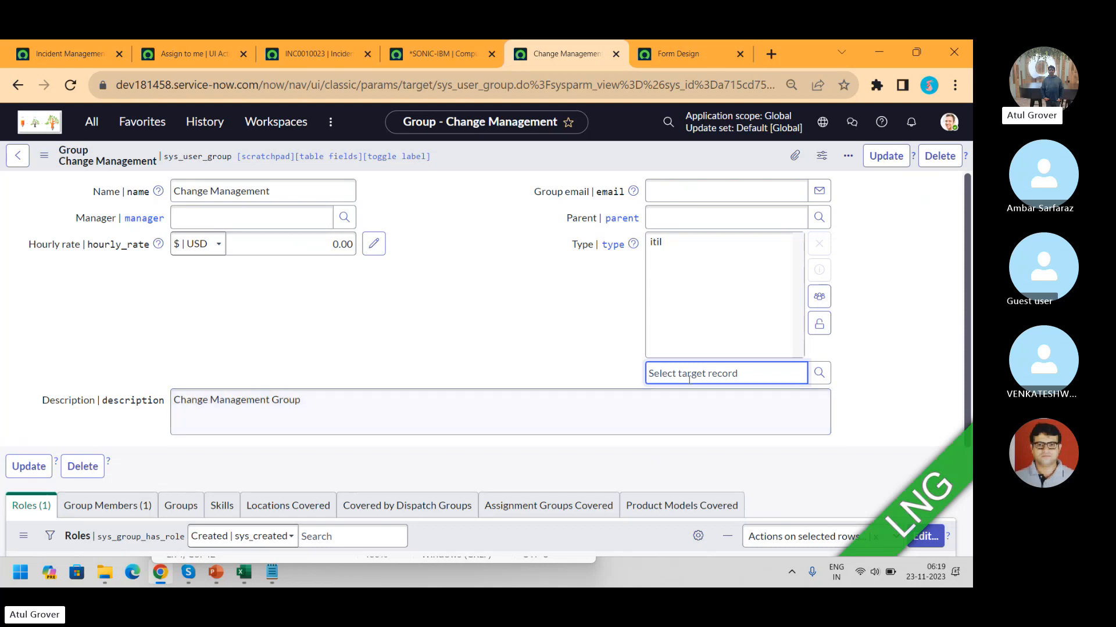
Step: Open the dictionary entry of the group's Type field, discarding the unsaved group changes, and review its reference specification
right_click(579, 251)
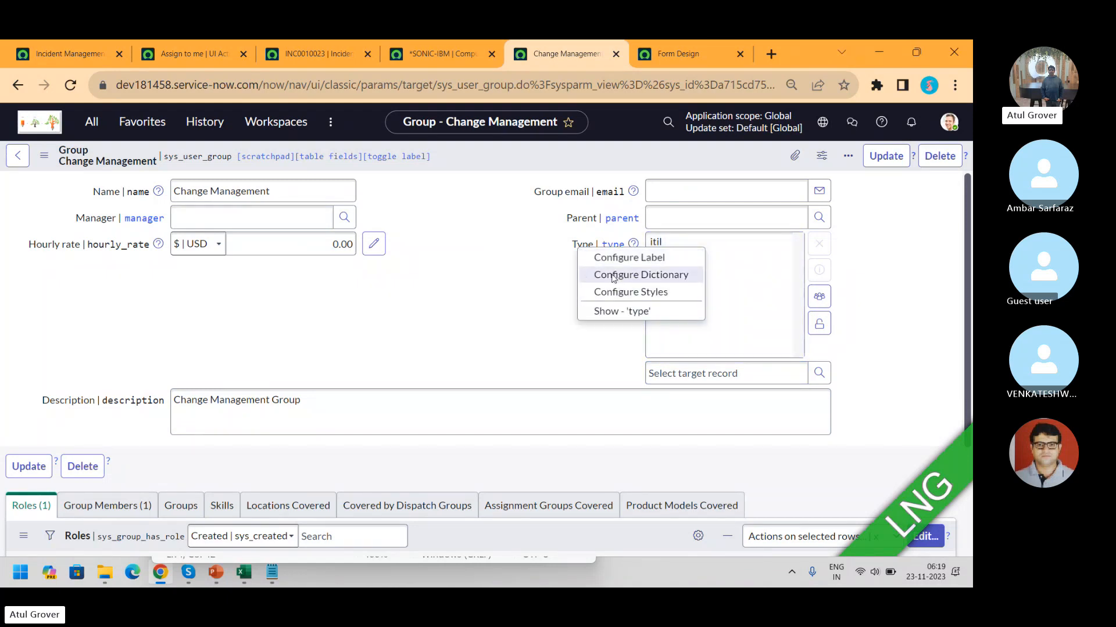
left_click(614, 277)
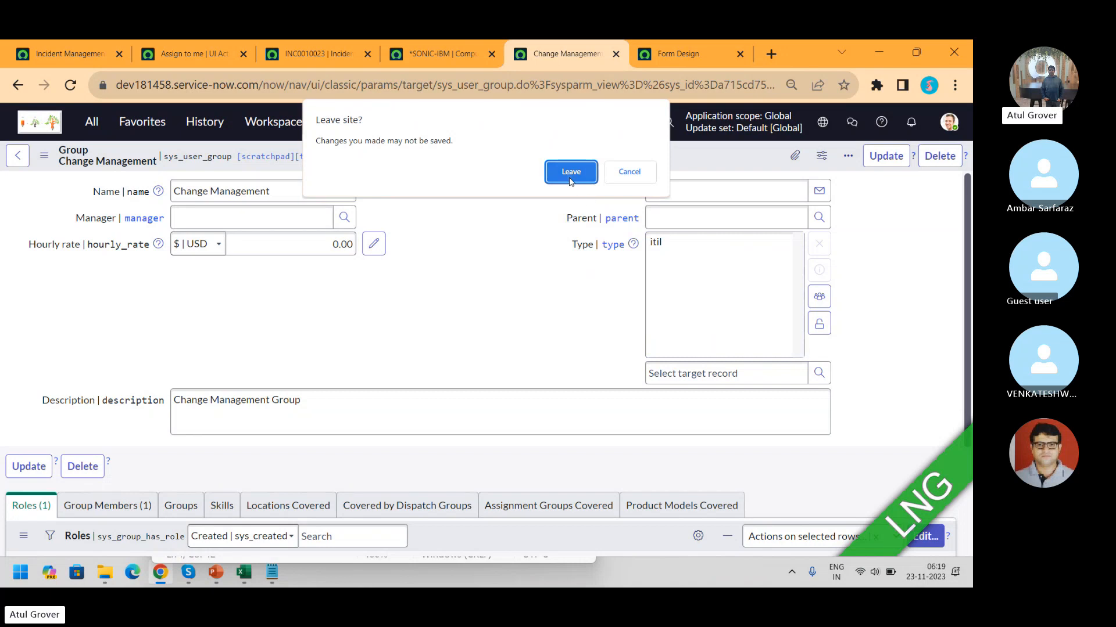
left_click(571, 179)
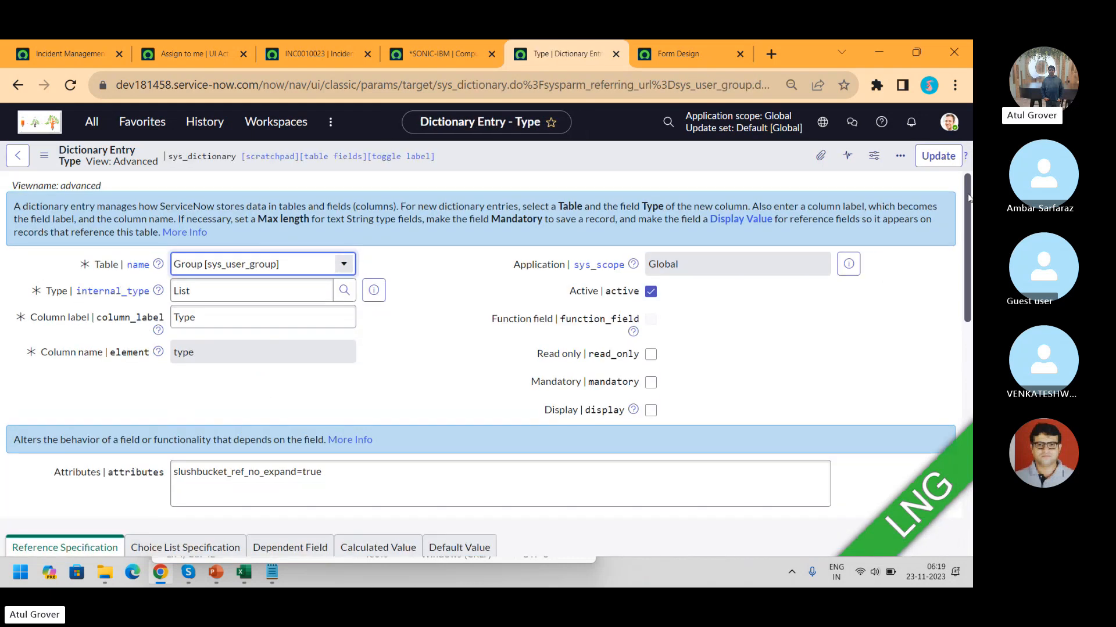
left_click_drag(968, 198, 971, 311)
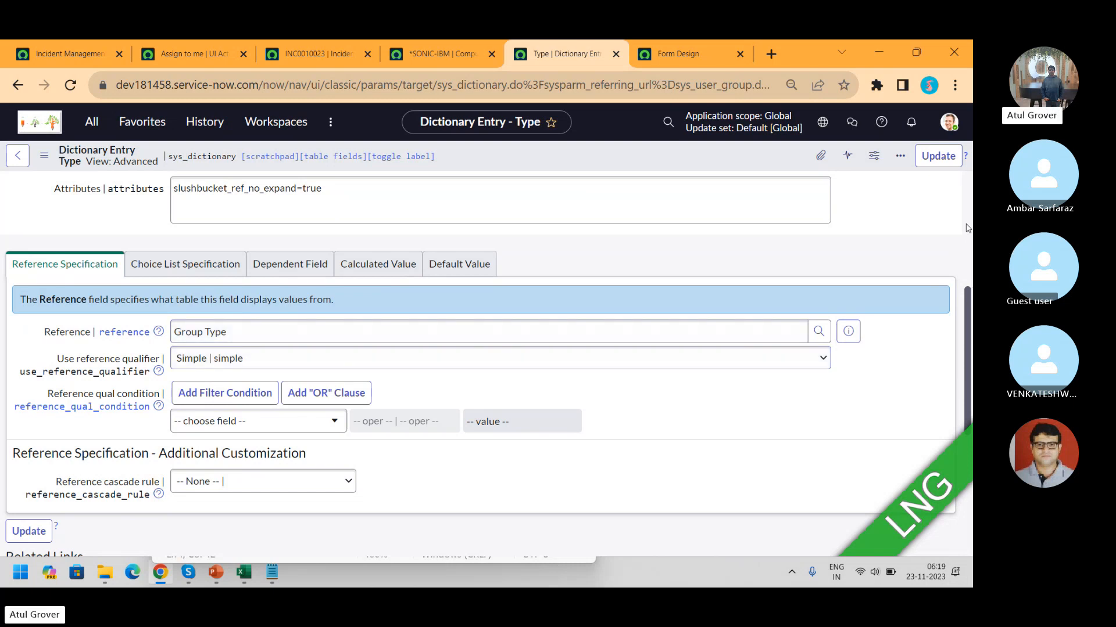
scroll(967, 228, "up", 5)
Step: Return to incident INC0010023 and inspect the reference qualifier in the Assignment group field's dictionary info
left_click(323, 53)
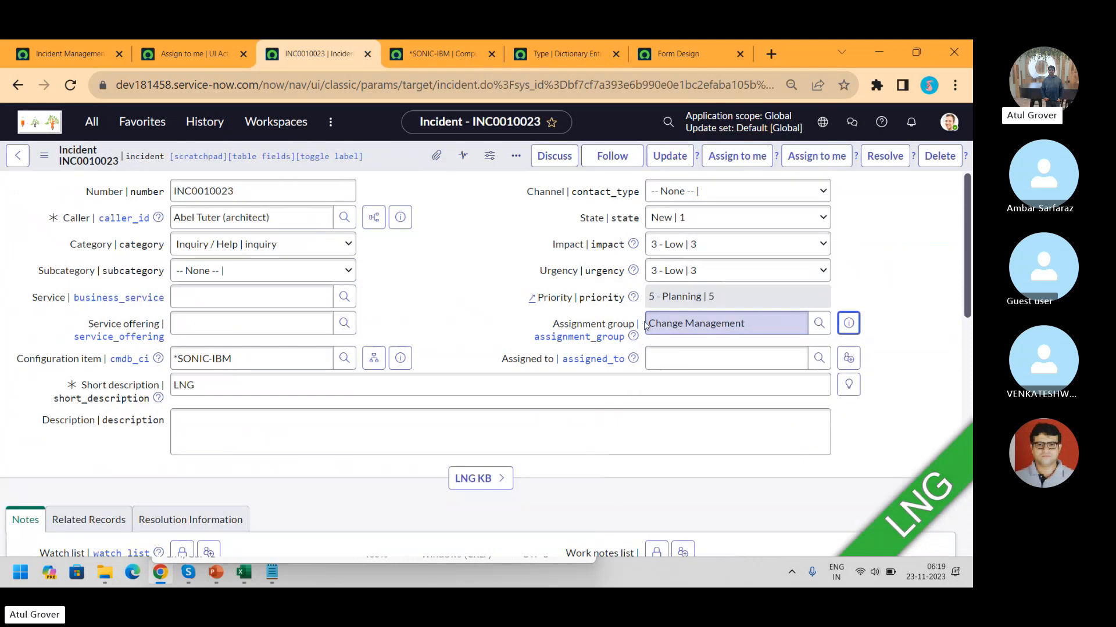
right_click(604, 329)
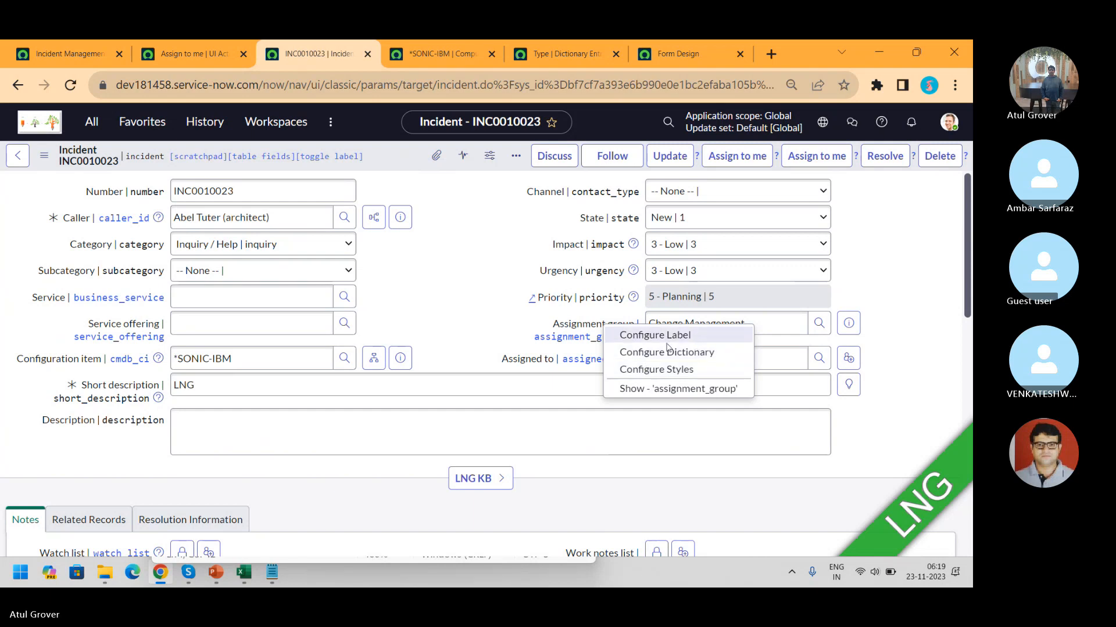
left_click(670, 395)
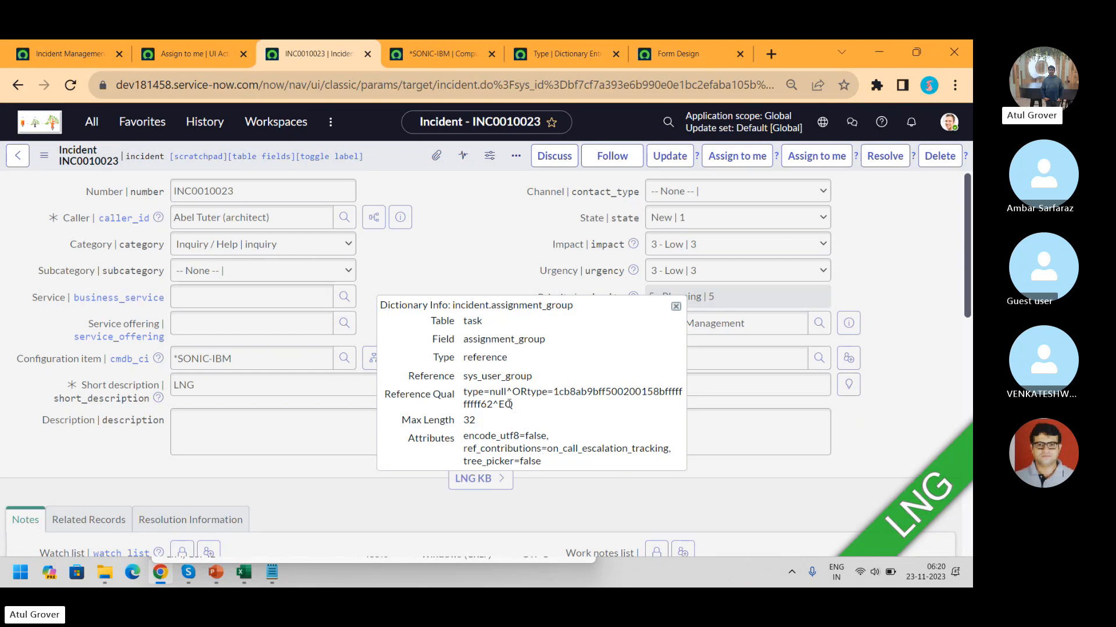
left_click_drag(515, 405, 463, 392)
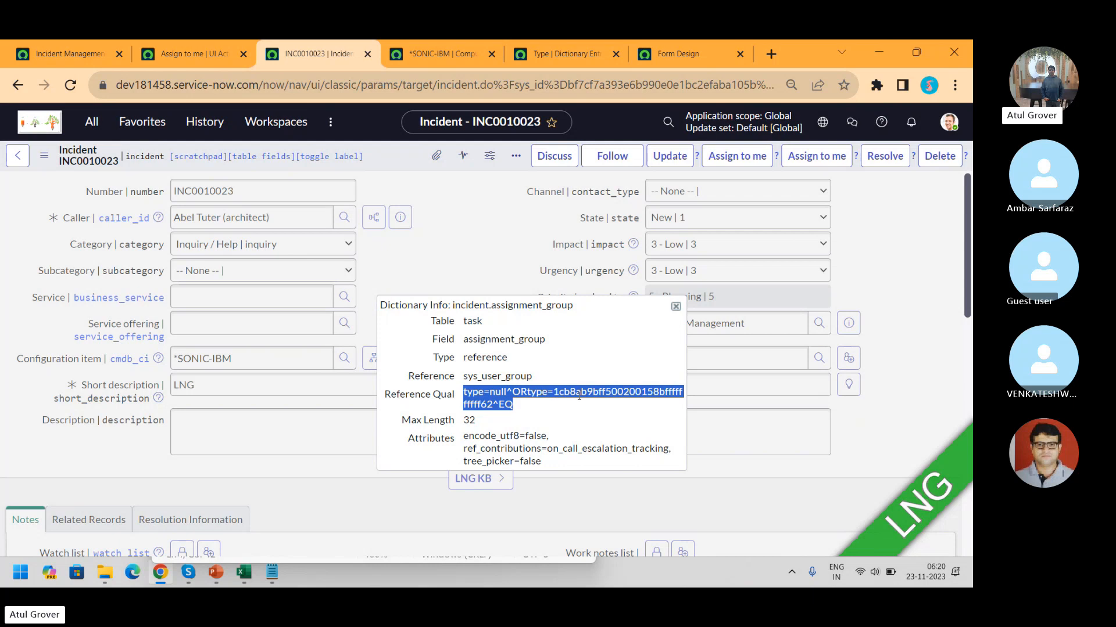
left_click(676, 307)
Step: Open the Assignment group field's dictionary entry, leaving the incident unsaved, and examine its reference qualifier conditions
right_click(587, 329)
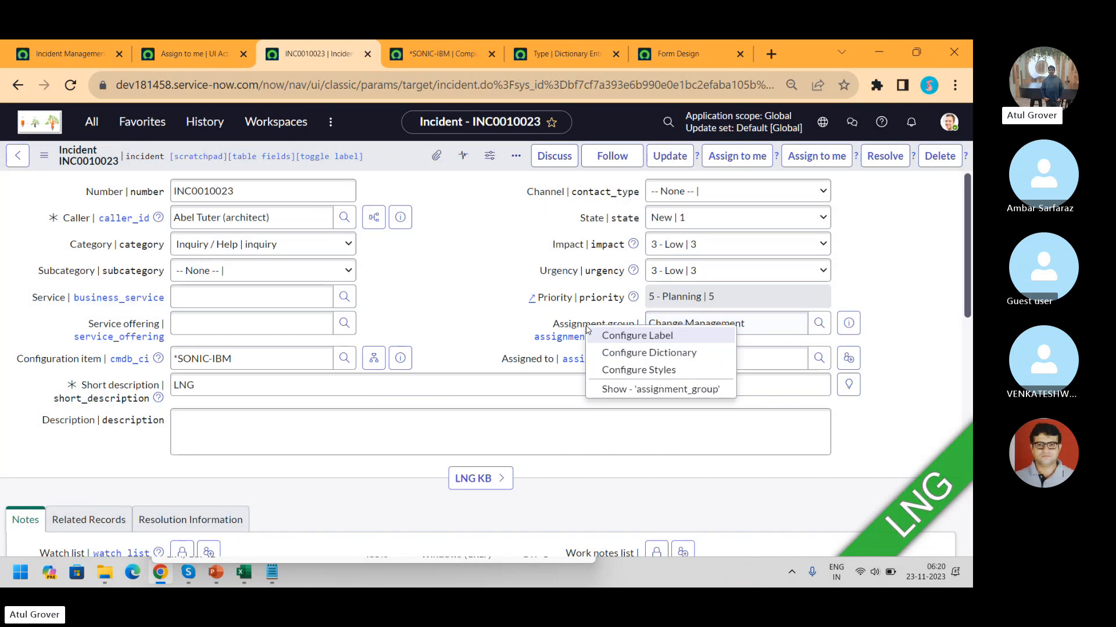
left_click(618, 354)
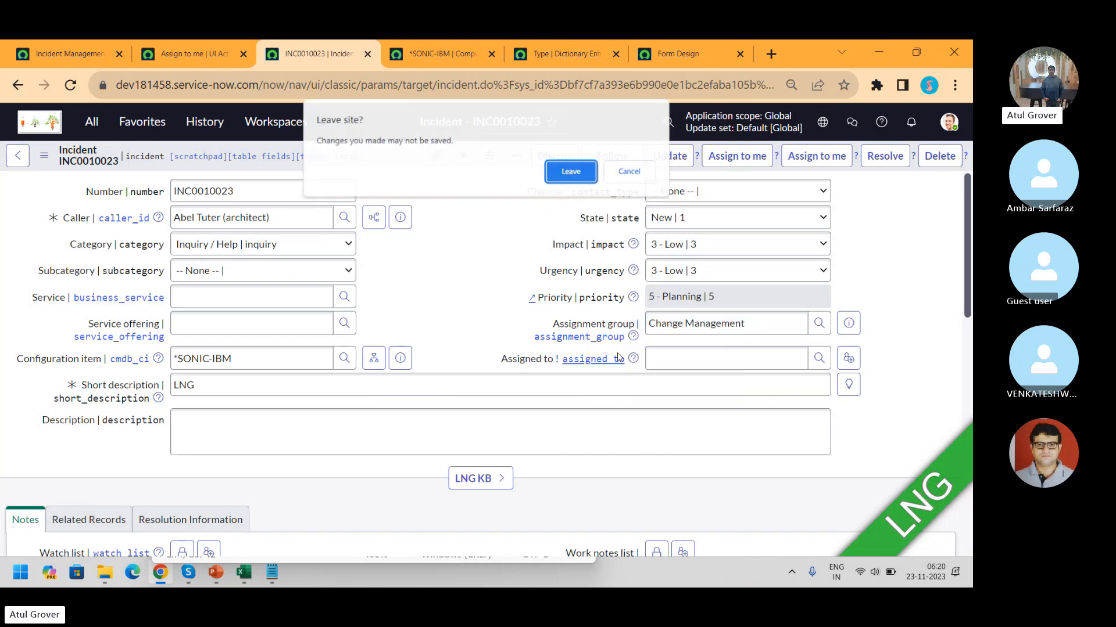
left_click(571, 173)
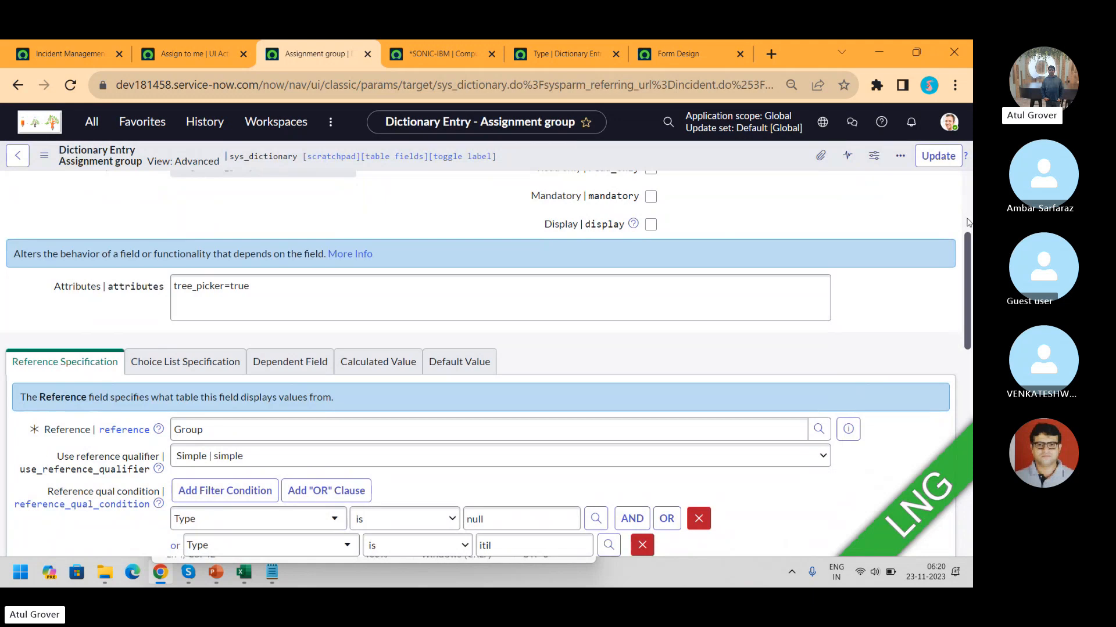
scroll(970, 262, "down", 3)
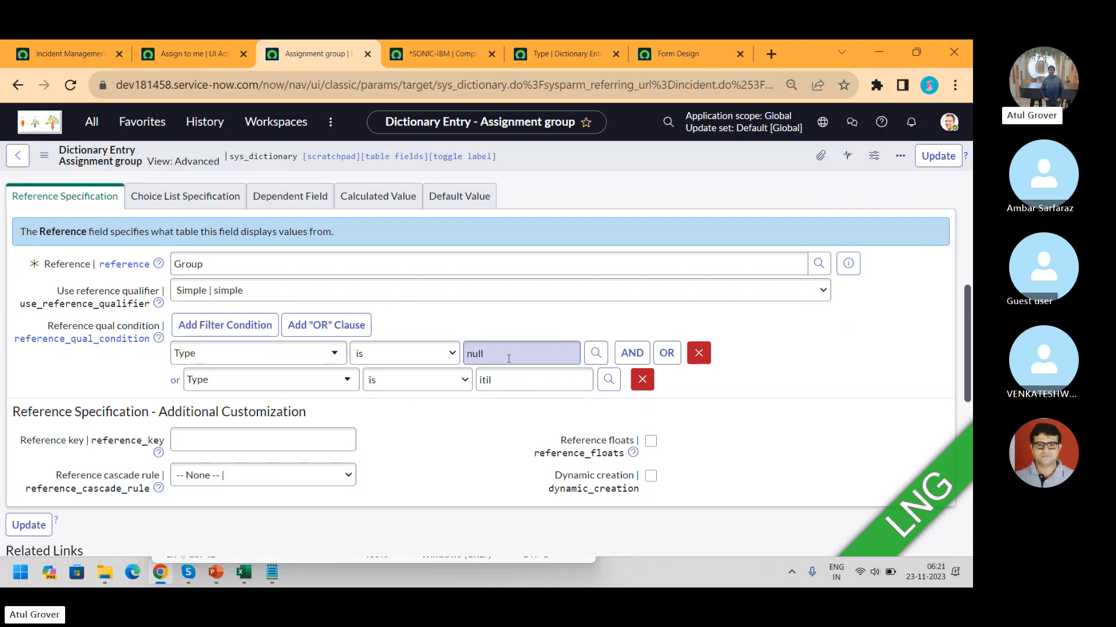
key("alt+Tab")
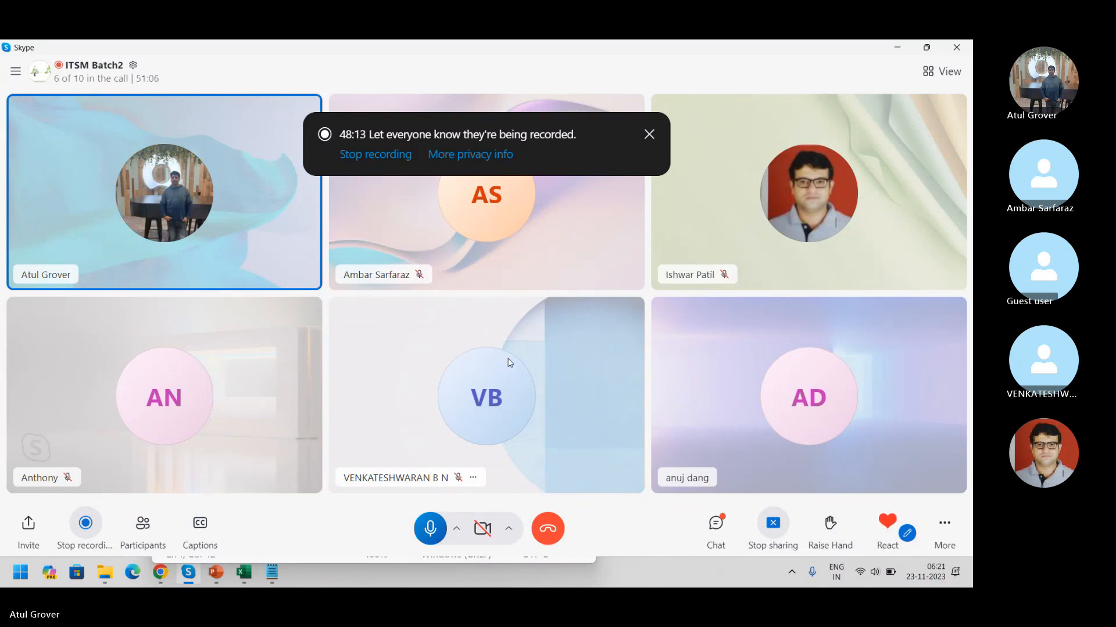
key("alt+Tab")
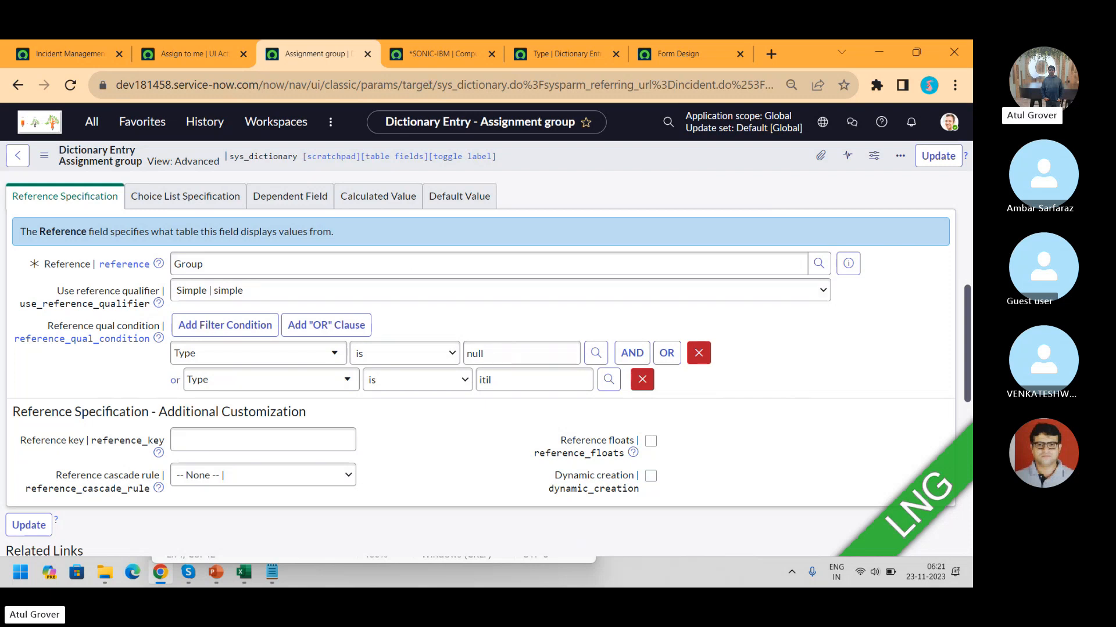
left_click(554, 52)
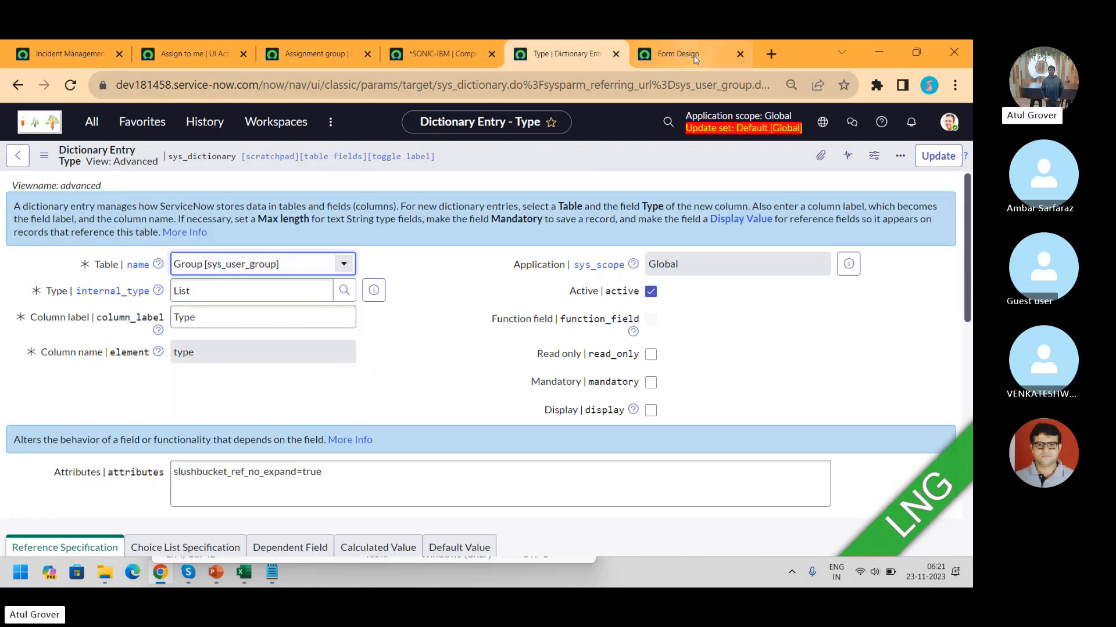
left_click(692, 55)
left_click(605, 58)
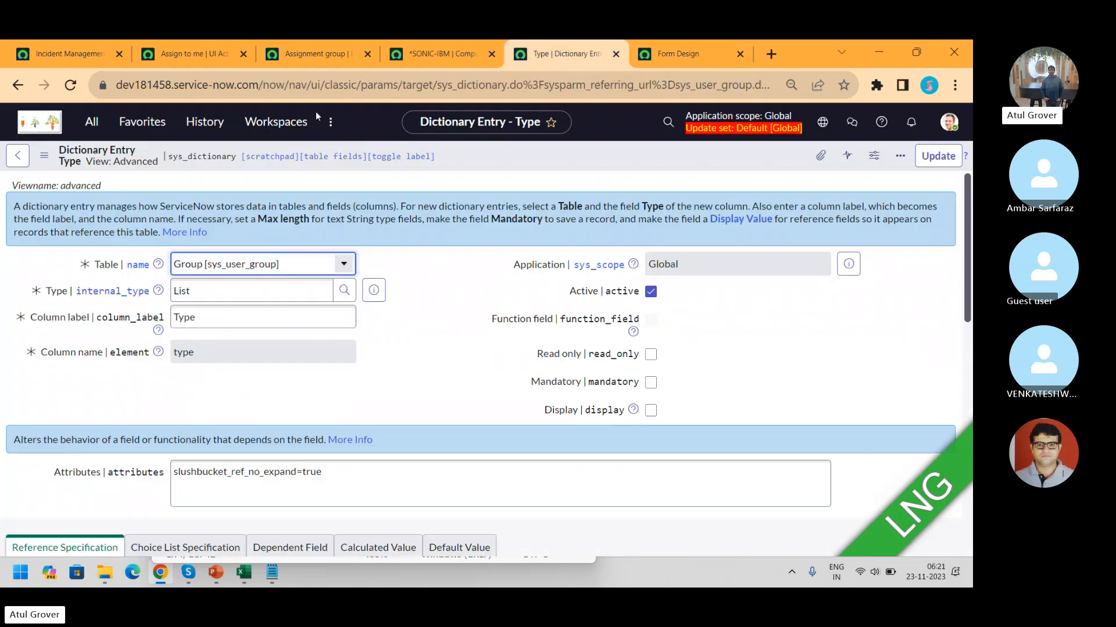
left_click_drag(521, 89, 972, 156)
key("Delete")
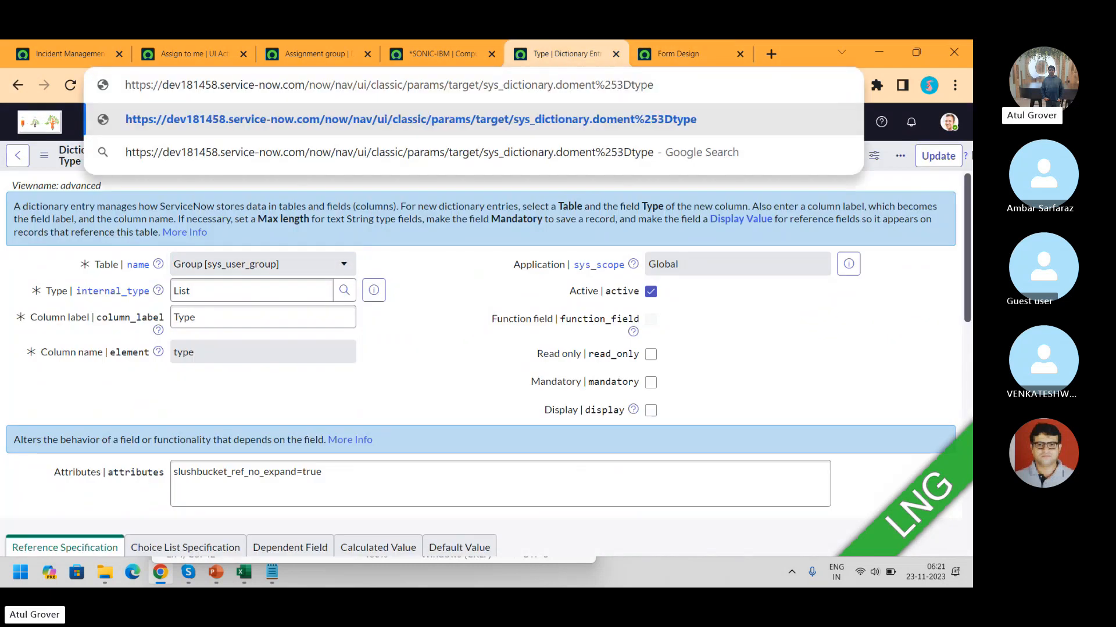
key("Delete")
key("Delete")
key("Delete")
key("Delete")
key("Delete")
key("Delete")
key("Delete")
key("Delete")
key("Delete")
key("Delete")
key("Delete")
key("Delete")
key("Delete")
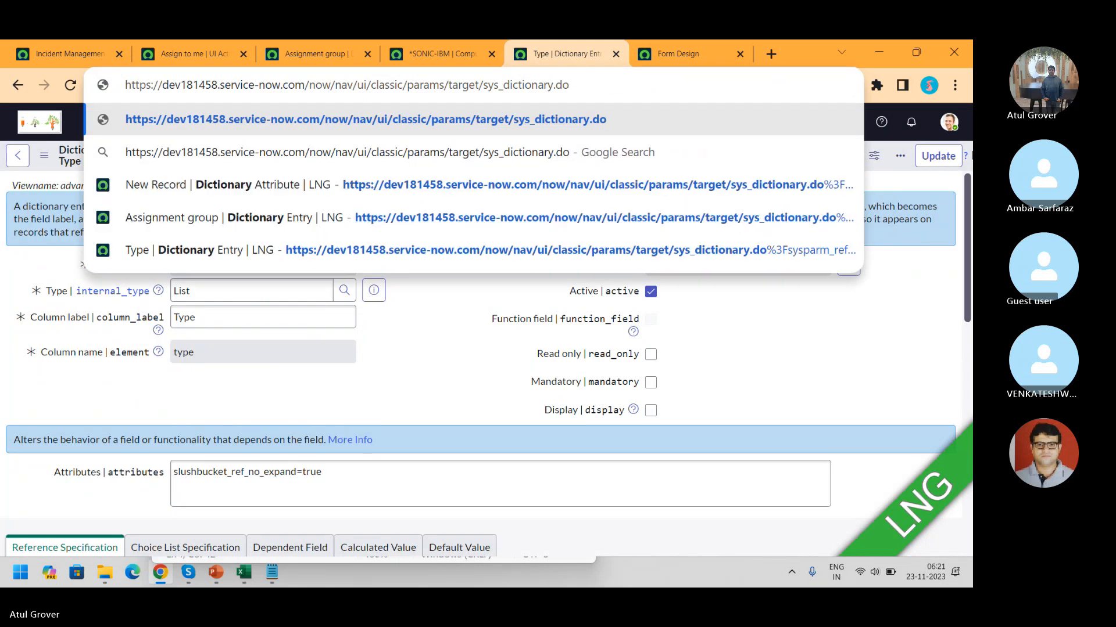
key("Return")
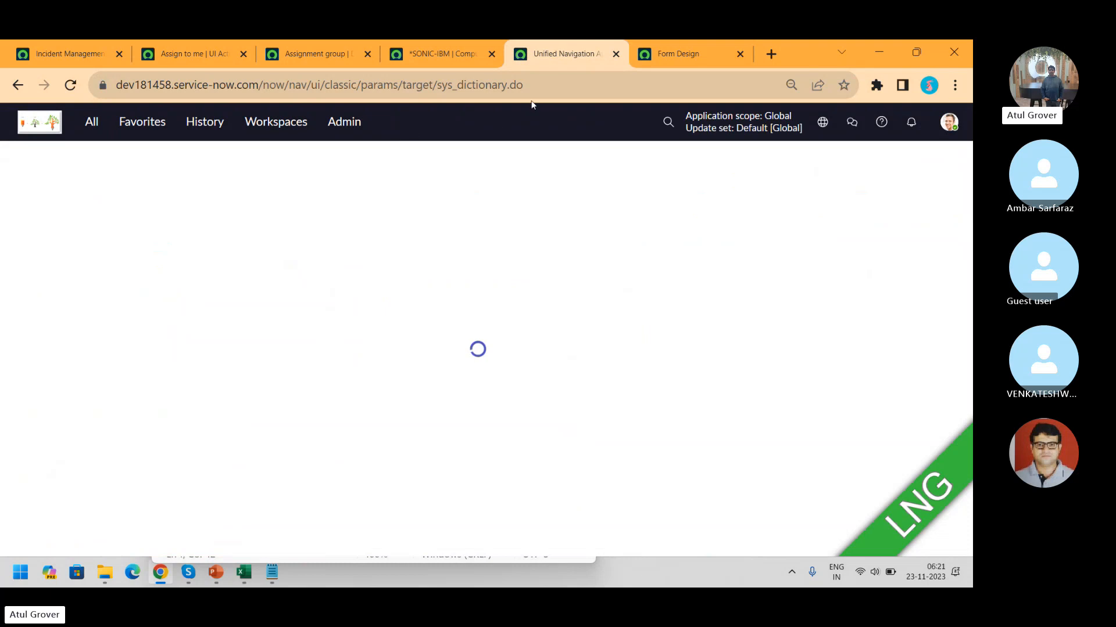
left_click(509, 86)
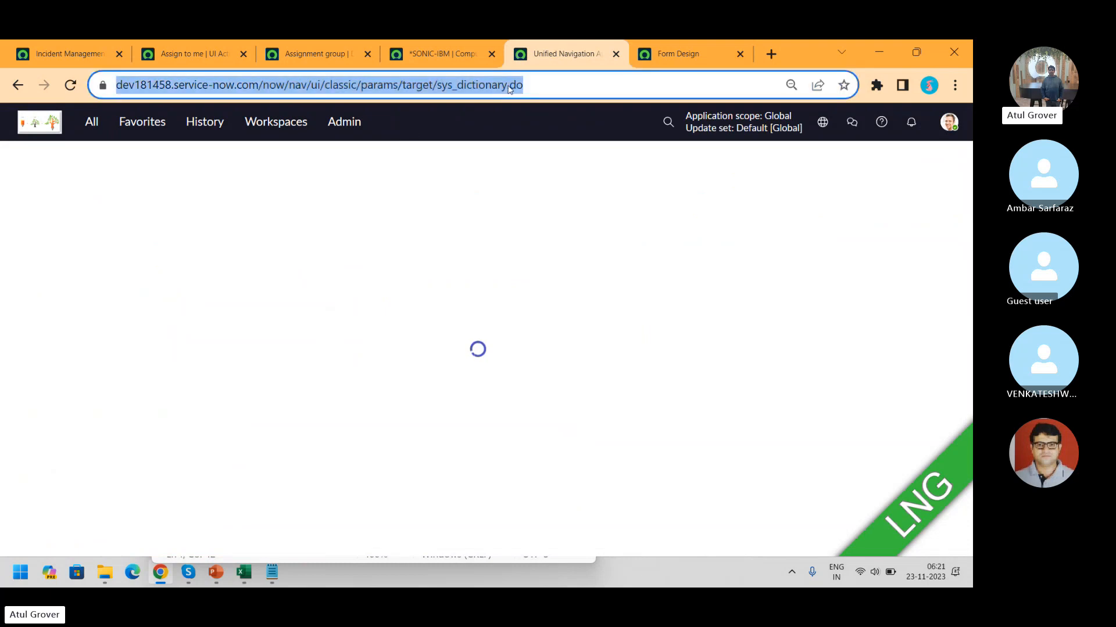
left_click(509, 85)
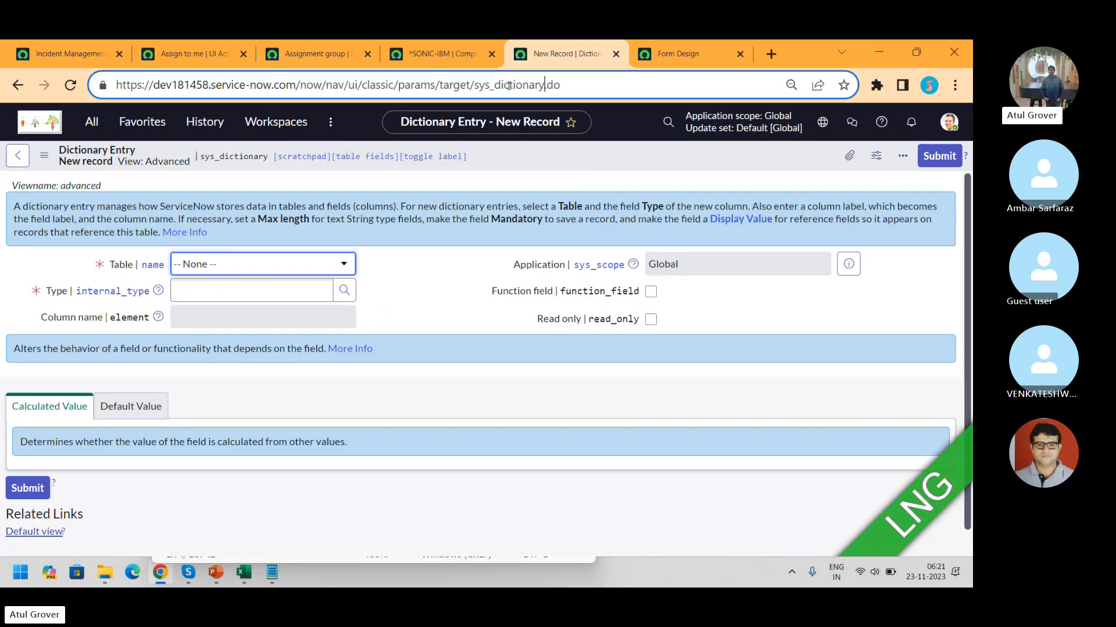
Step: Find the User Administration module with the filter "user a" and open its Groups list
left_click(106, 123)
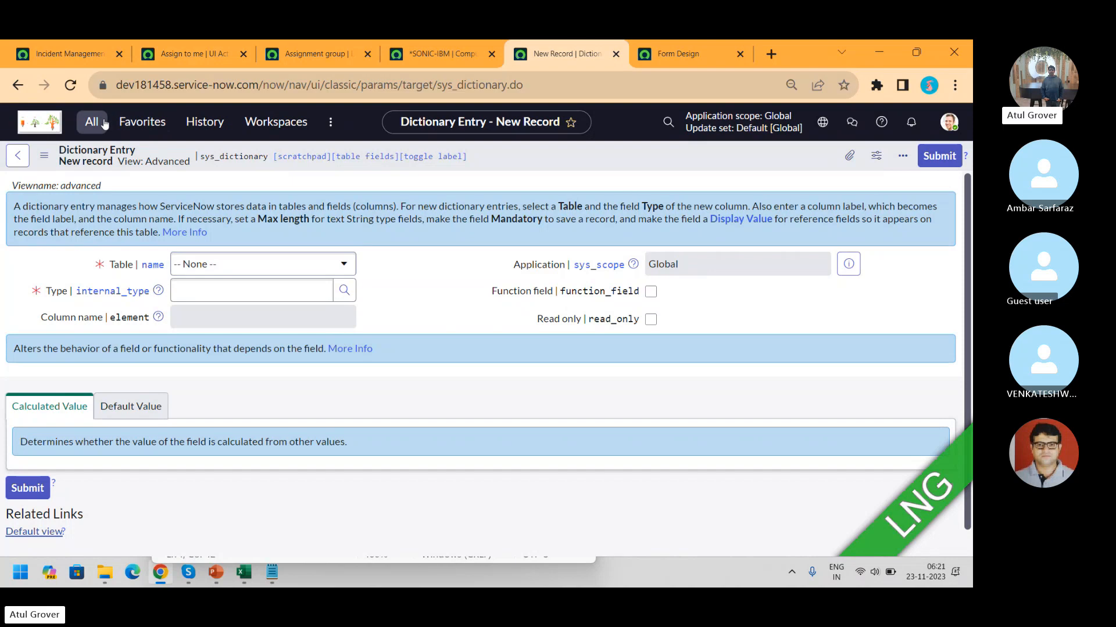
type("user a")
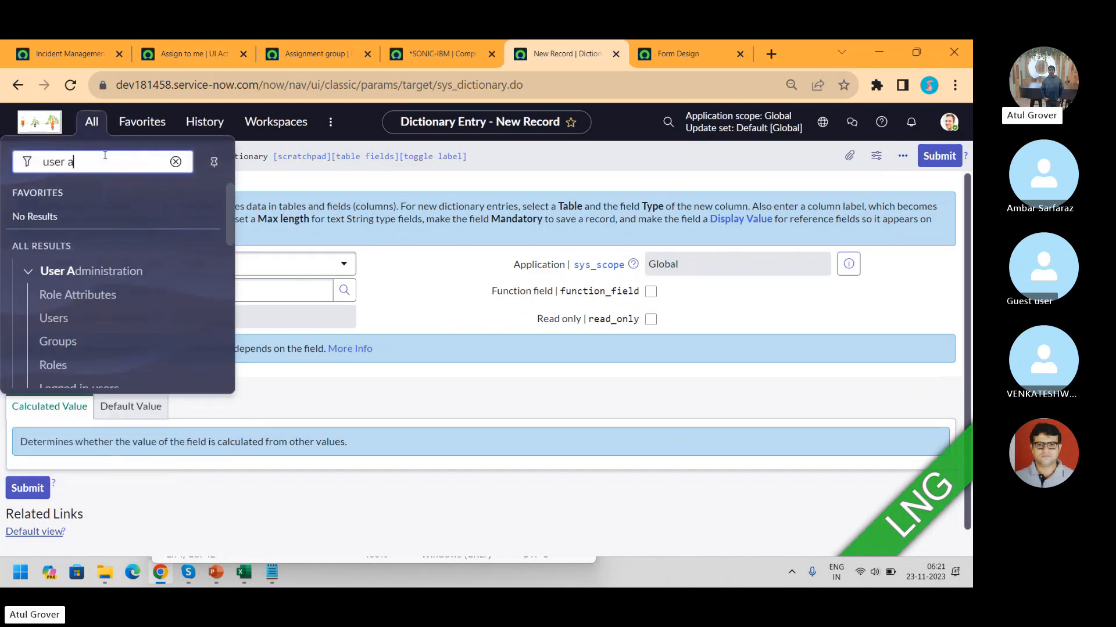
left_click(58, 343)
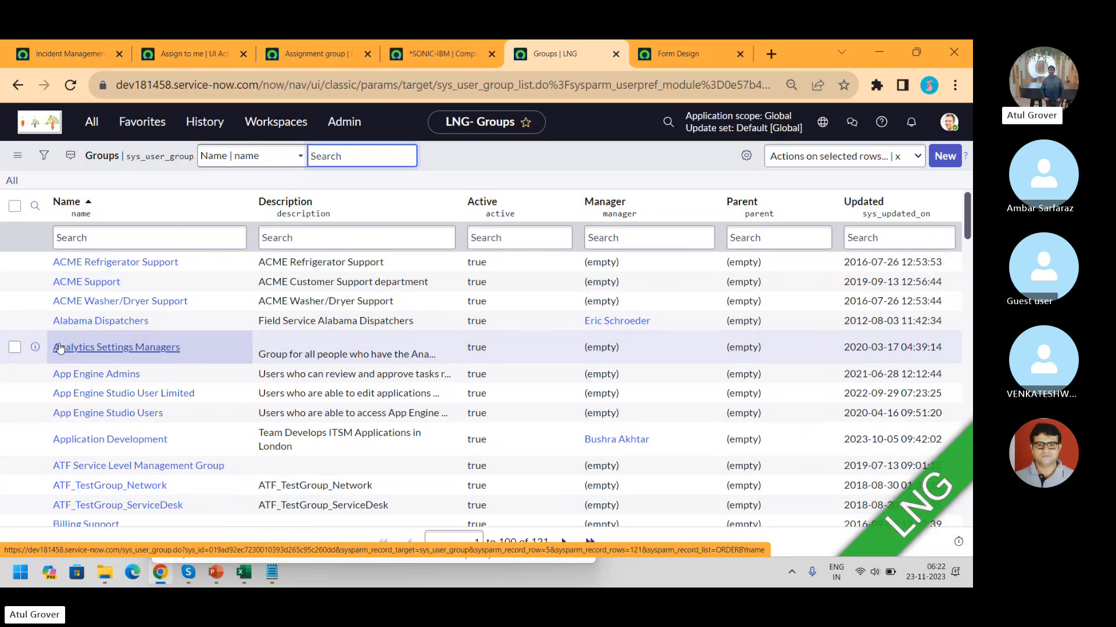
Step: Personalize the Groups list columns by adding Type and placing it between Description and Active
left_click(747, 155)
left_click(343, 288)
type("ty")
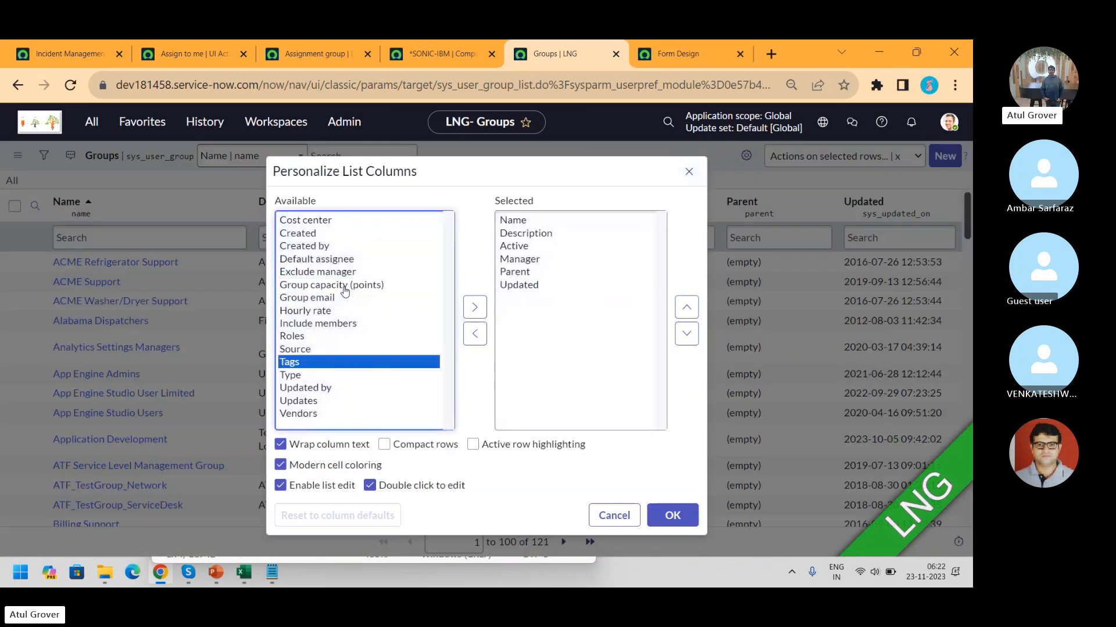
left_click(474, 307)
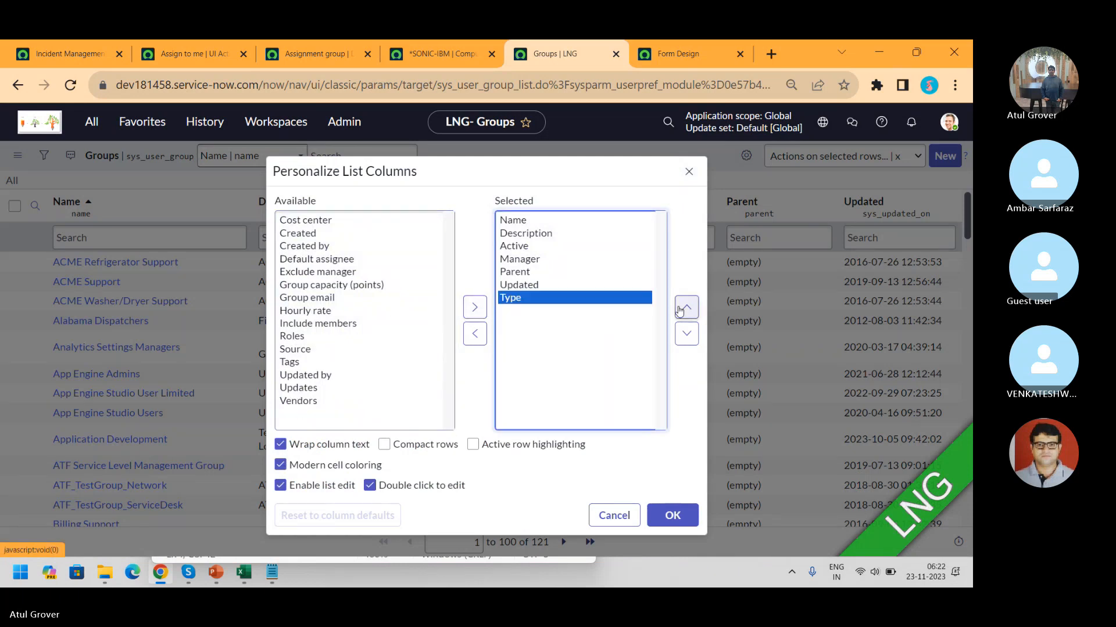
left_click(679, 310)
left_click(679, 309)
left_click(678, 309)
left_click(678, 310)
left_click(672, 515)
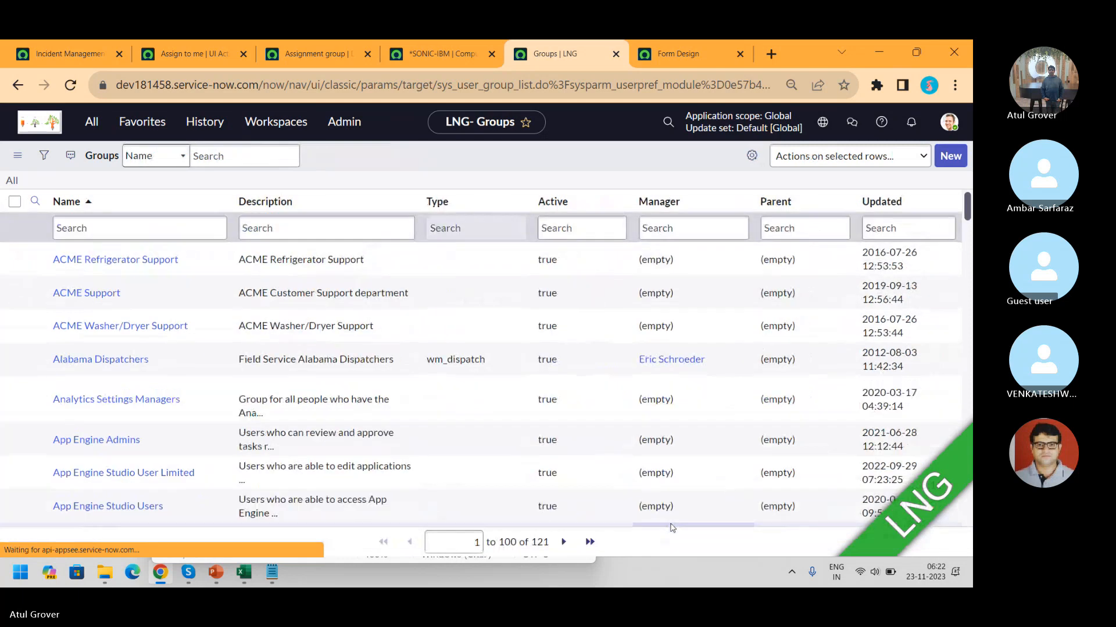
Step: Sort the Groups list by Type and check the column's options without applying any
left_click(440, 203)
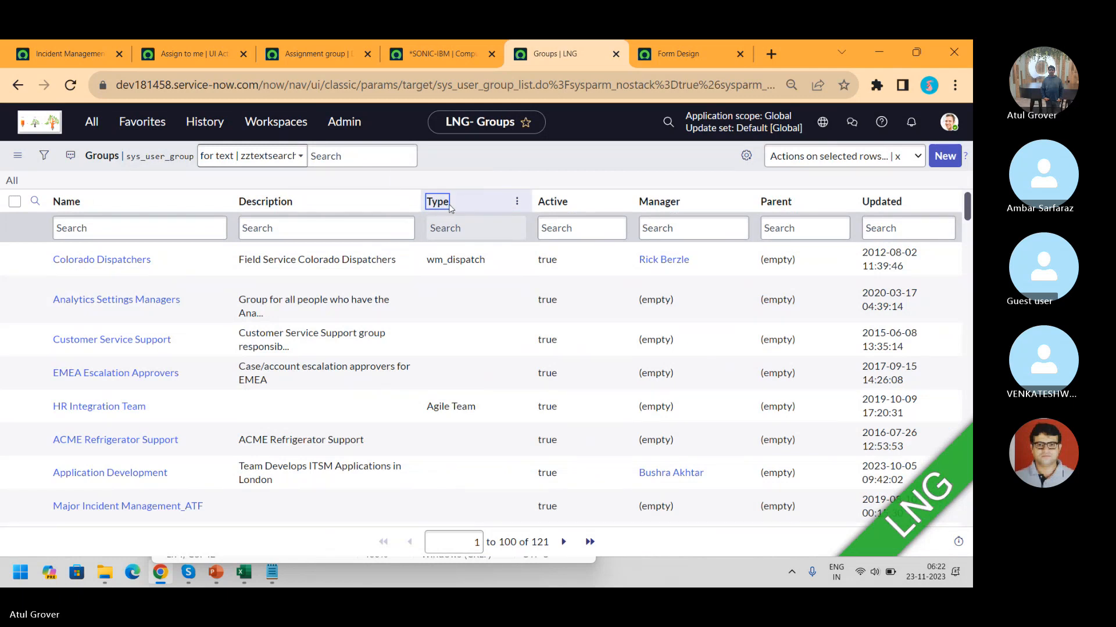
left_click(515, 204)
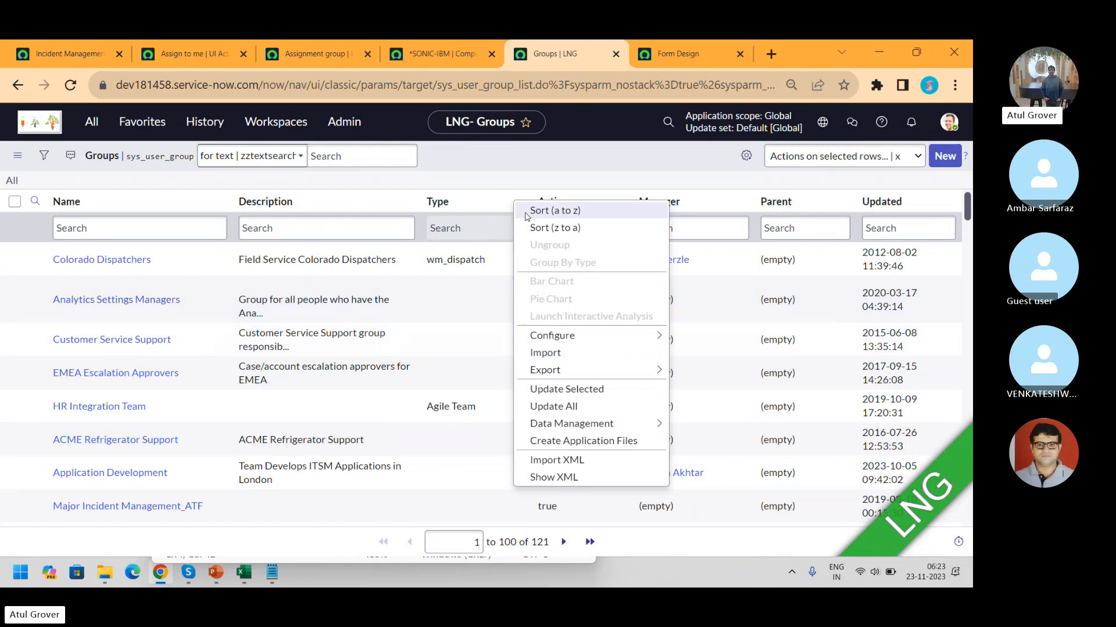
left_click(526, 155)
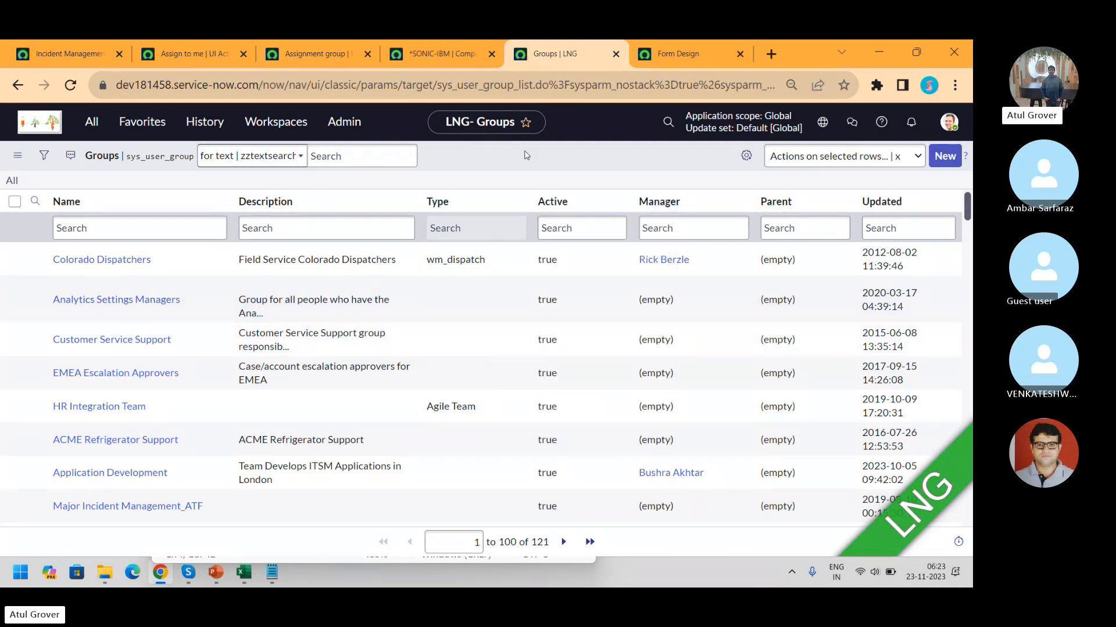
key("alt+Tab")
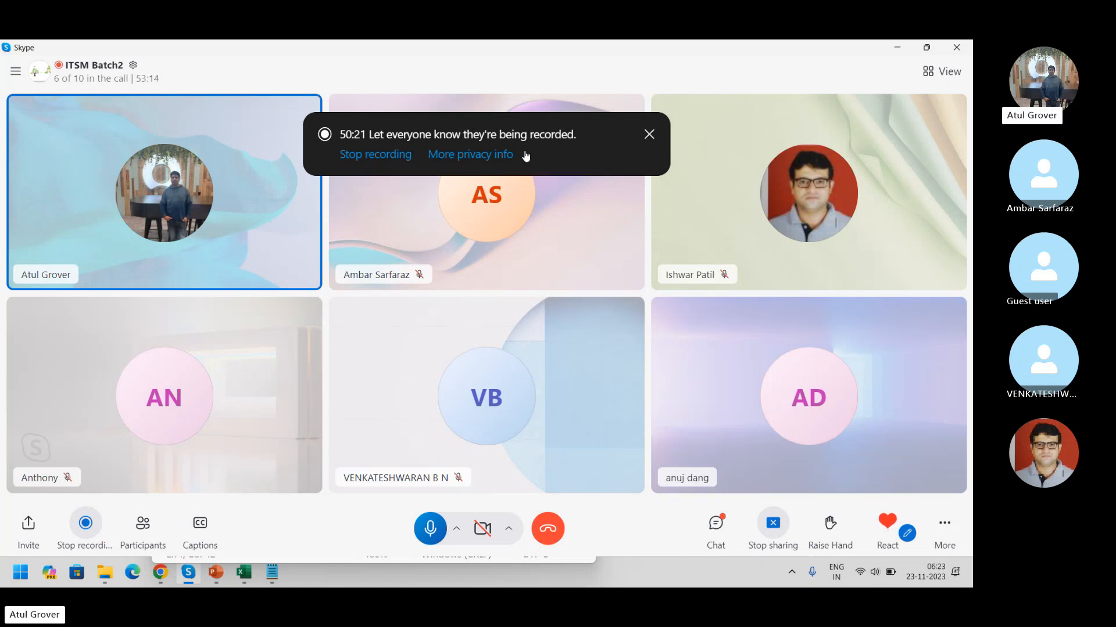
key("alt+Tab")
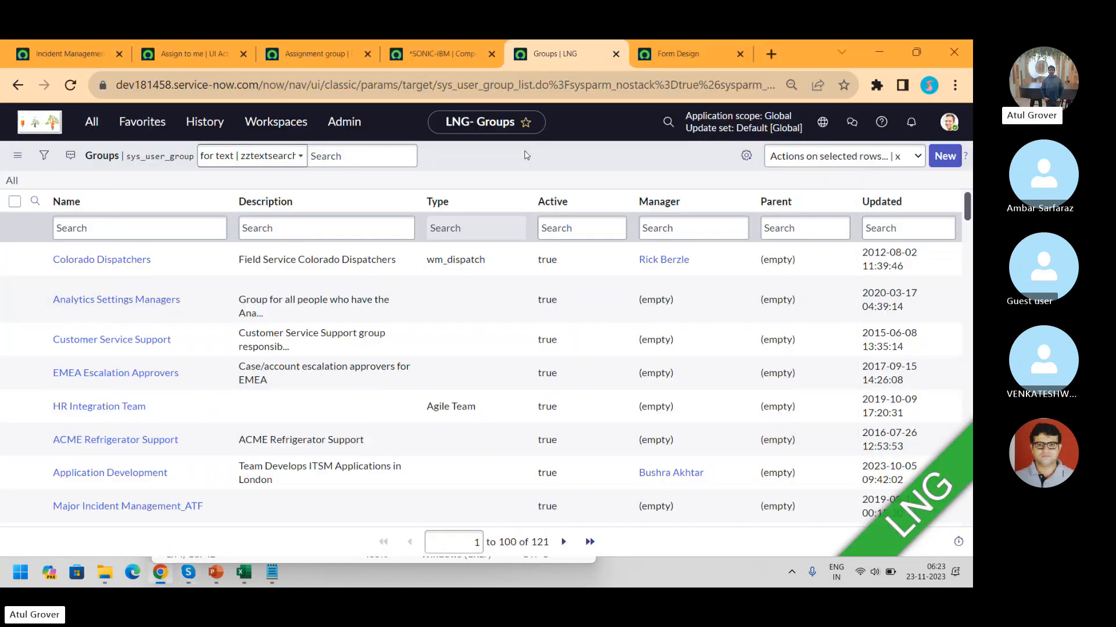
Step: Find the Incident modules with the filter "incide", open the Open incidents list and display its filter conditions
left_click(88, 124)
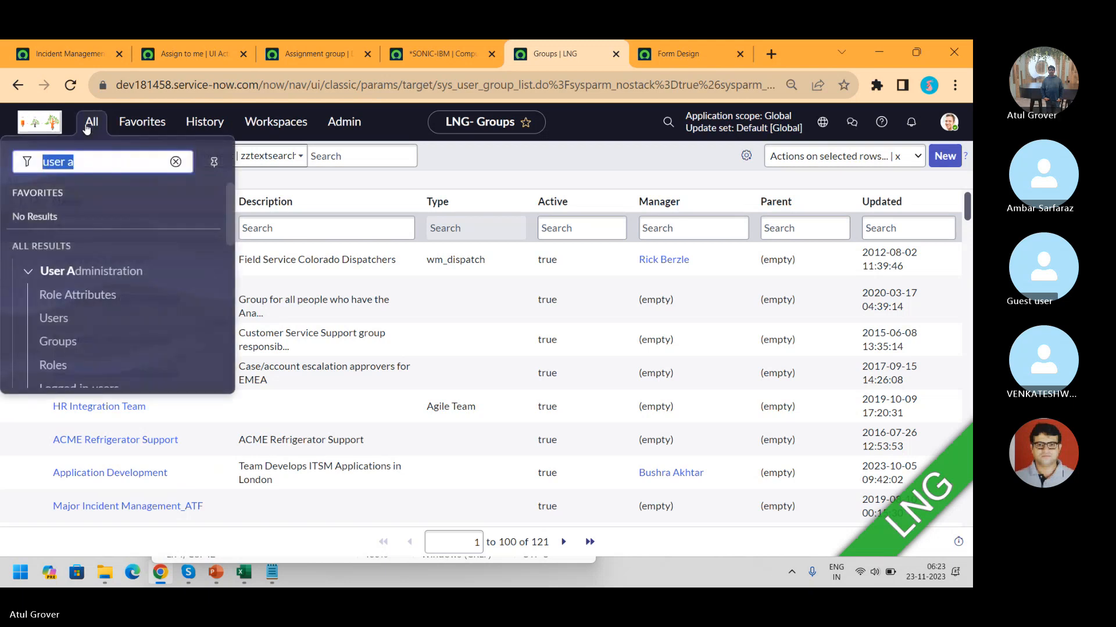
type("incide")
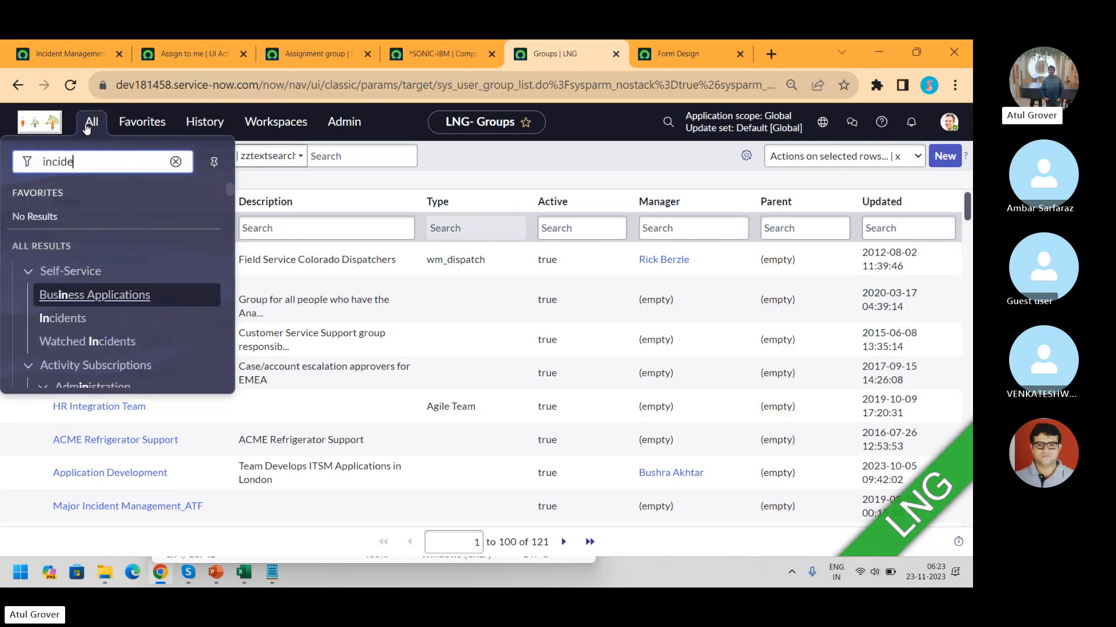
left_click_drag(229, 206, 229, 239)
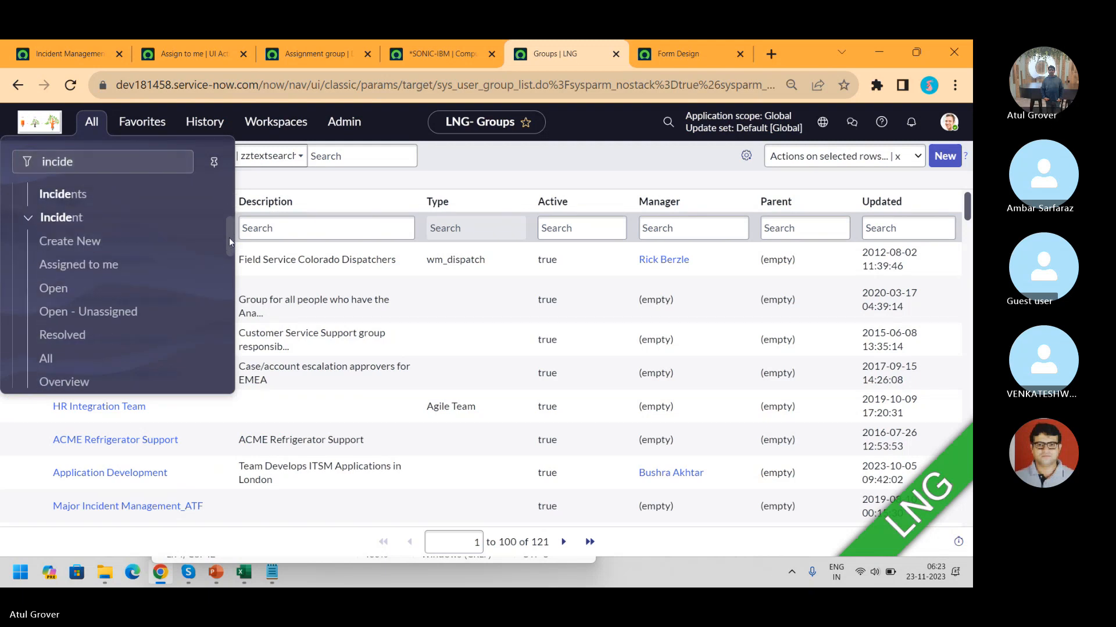
left_click(54, 289)
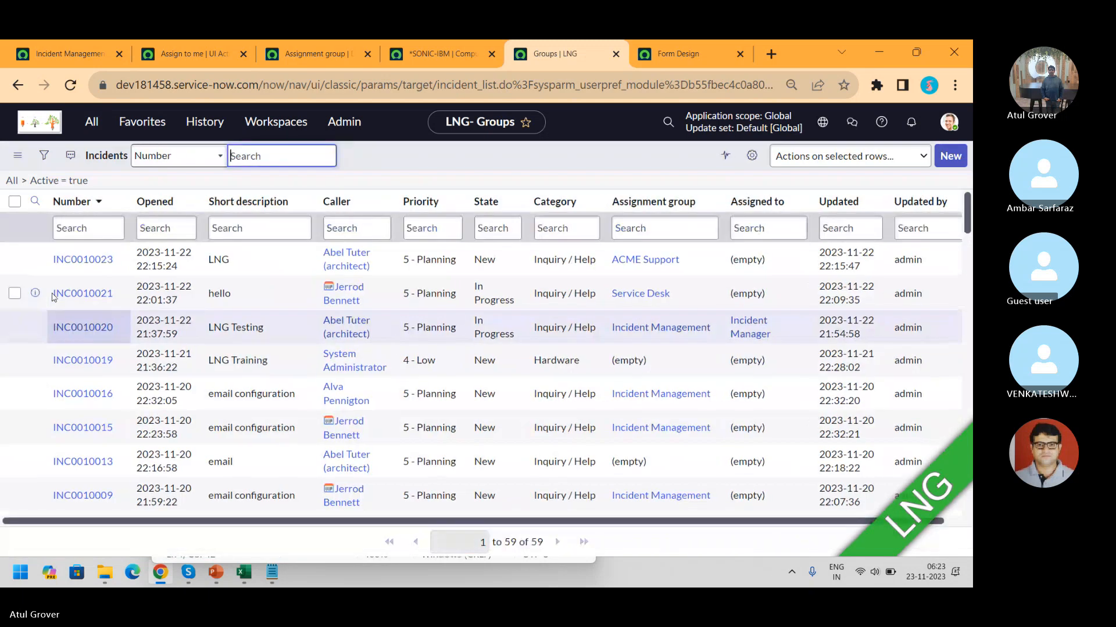
left_click(43, 156)
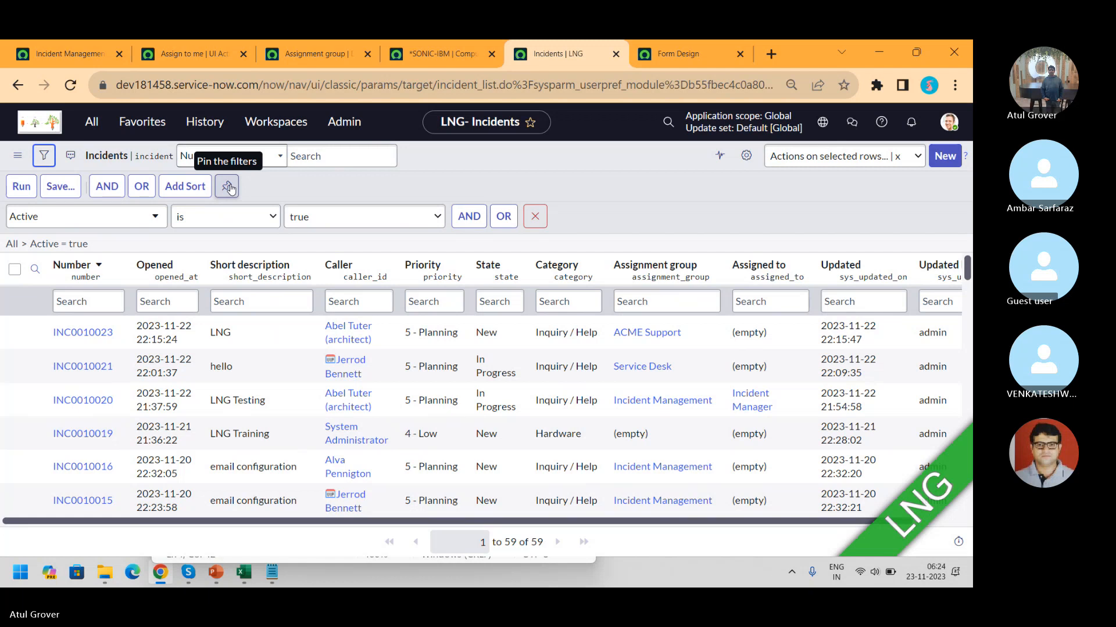
Step: Open the list of all incidents and check the Assignment group column's options without applying any
left_click(101, 122)
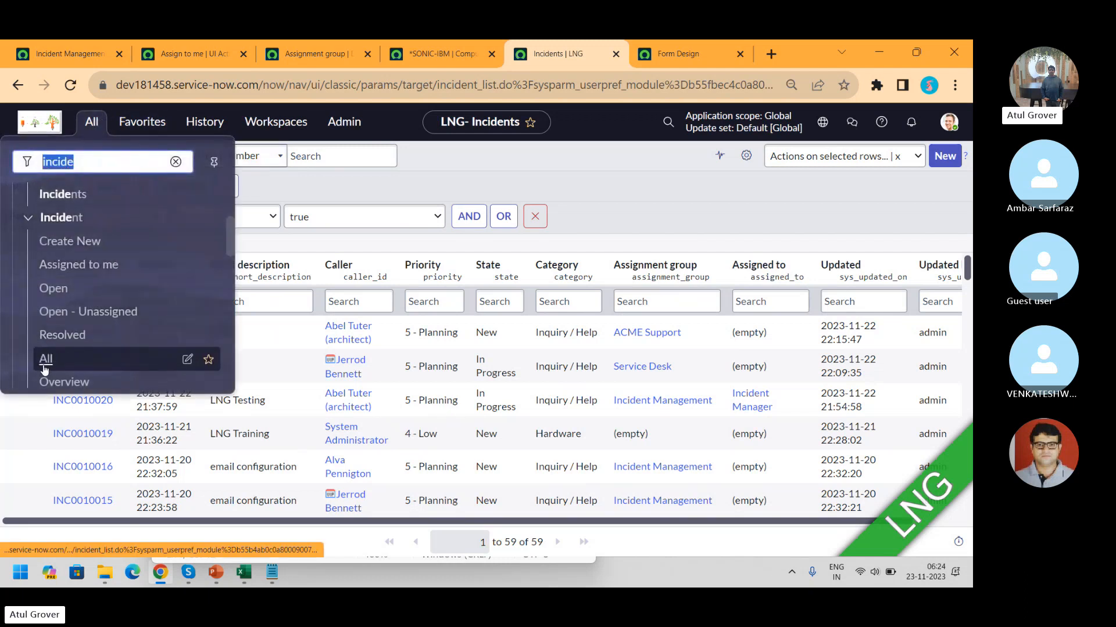
left_click(44, 365)
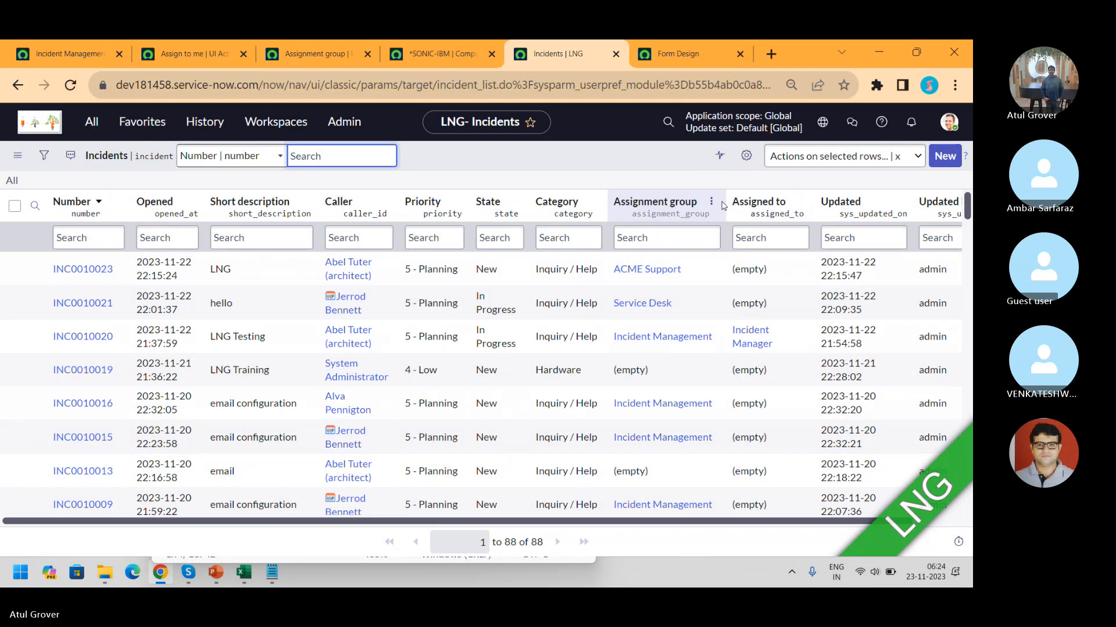
left_click(711, 201)
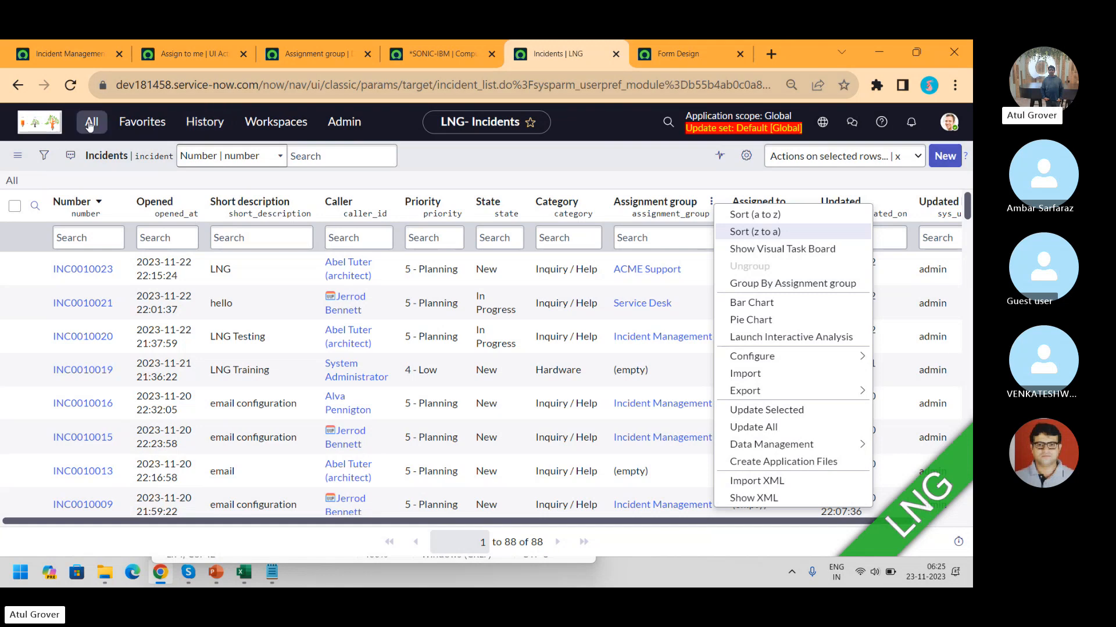
left_click(699, 53)
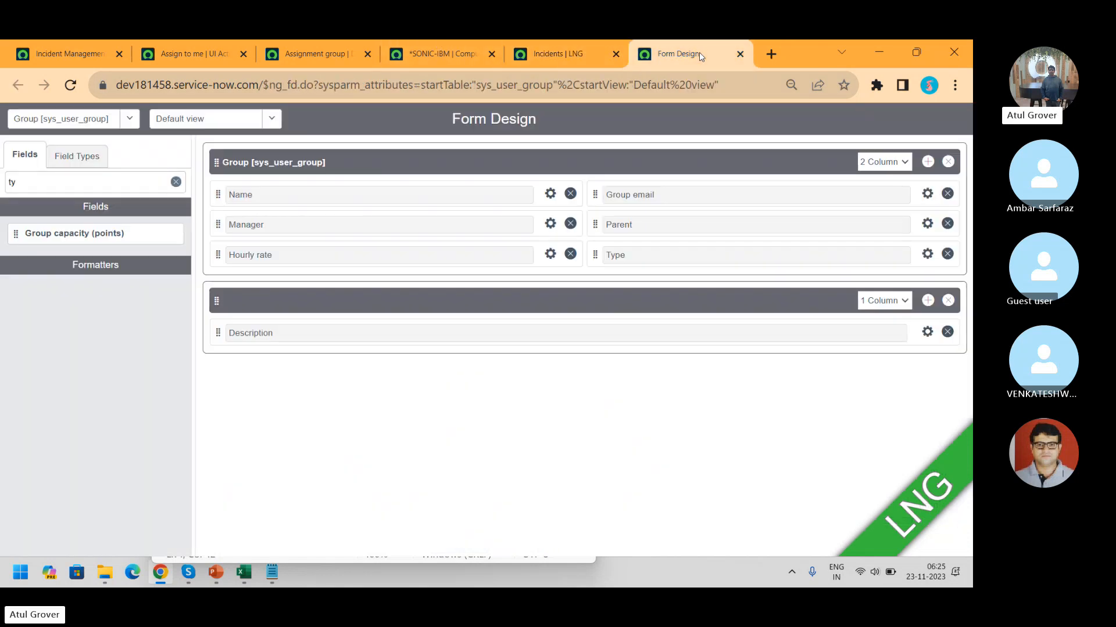
left_click(556, 56)
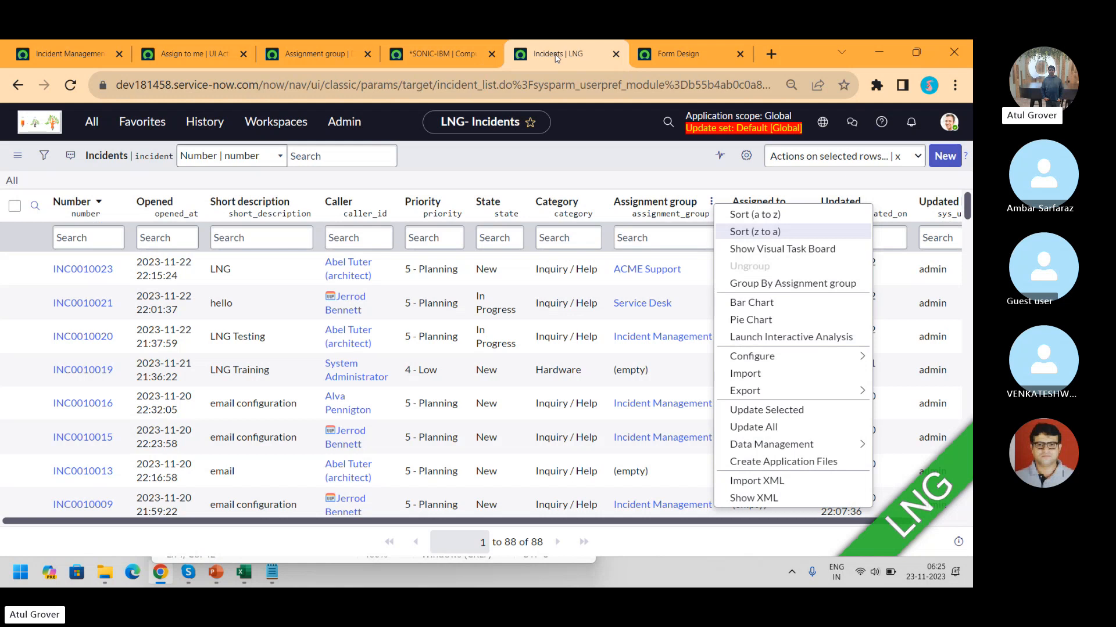
Step: Open the System UI list of UI Actions with the filter "ui ac" and search its Name column for "*sort"
left_click(93, 122)
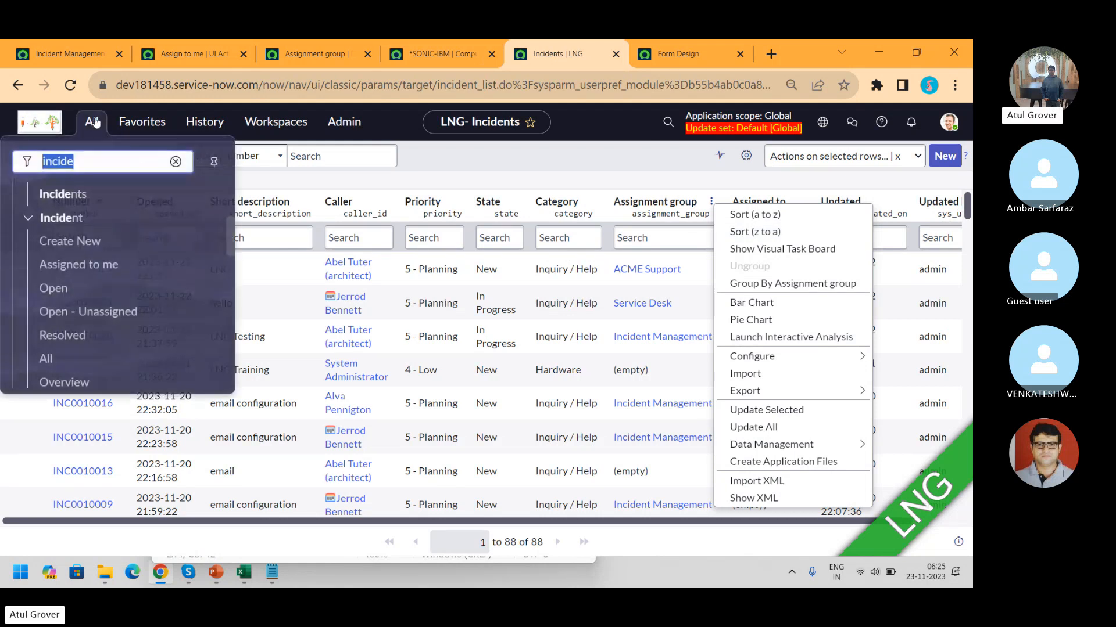
type("uiac")
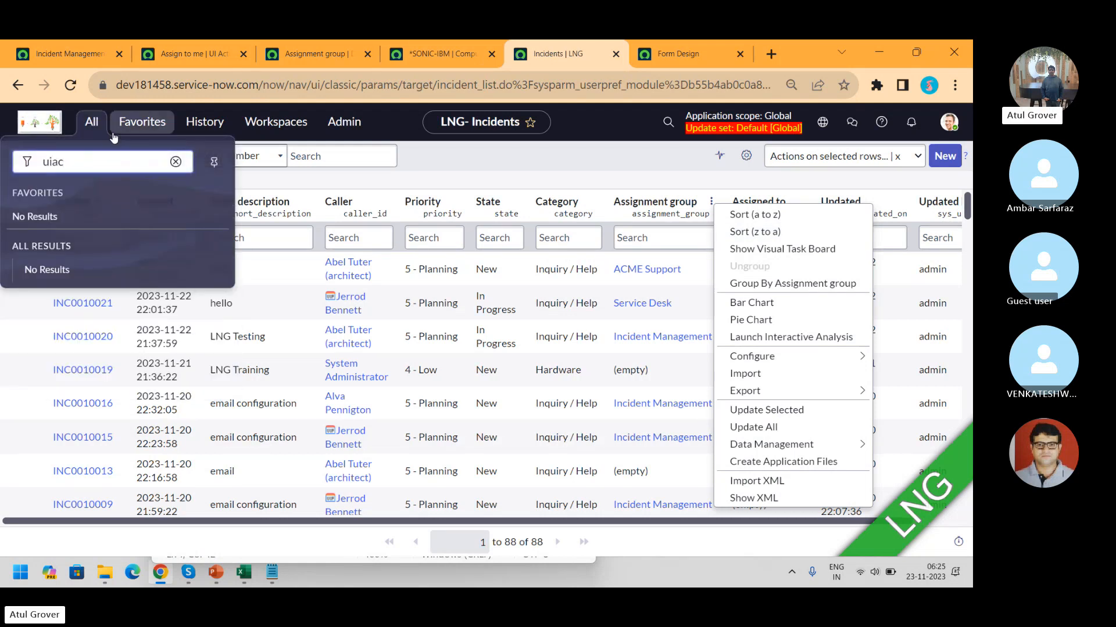
key("Left")
key("Left")
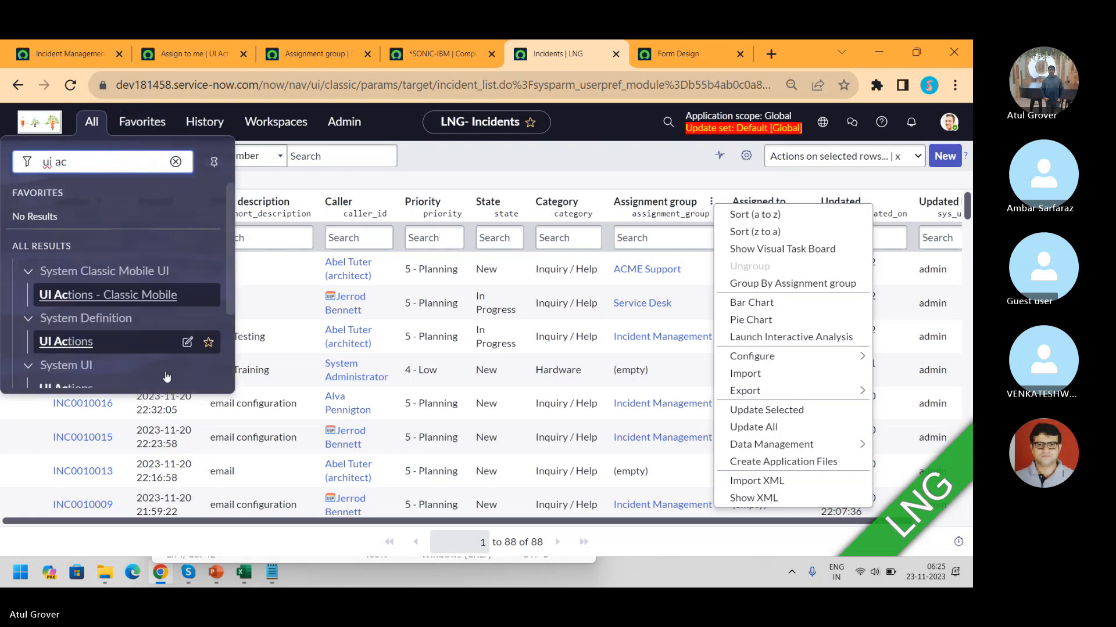
left_click(86, 389)
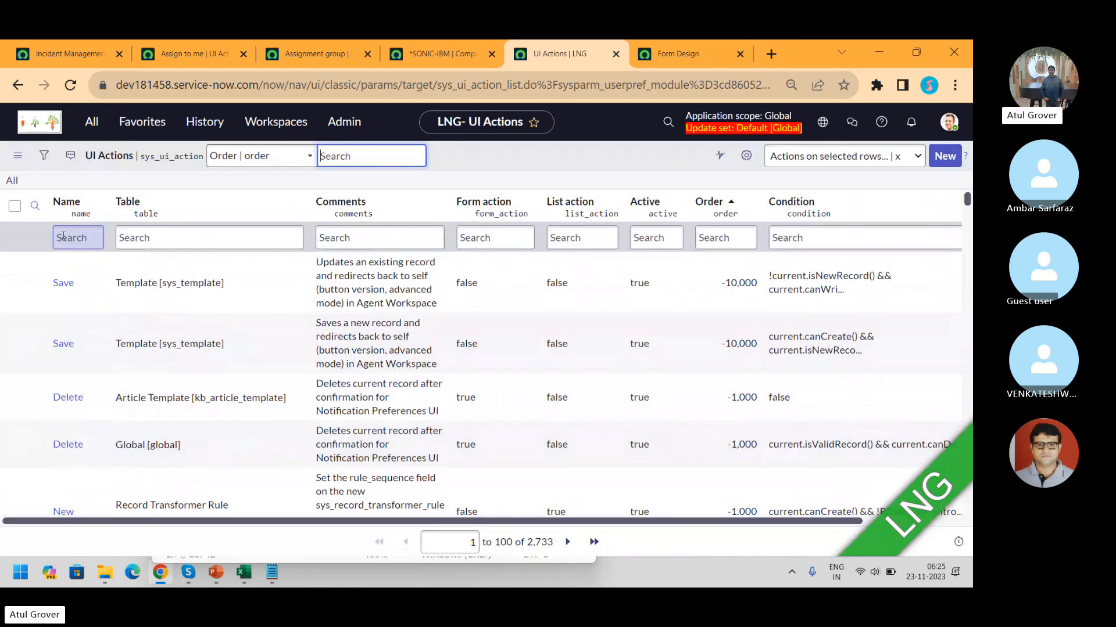
left_click(64, 236)
type("*sort")
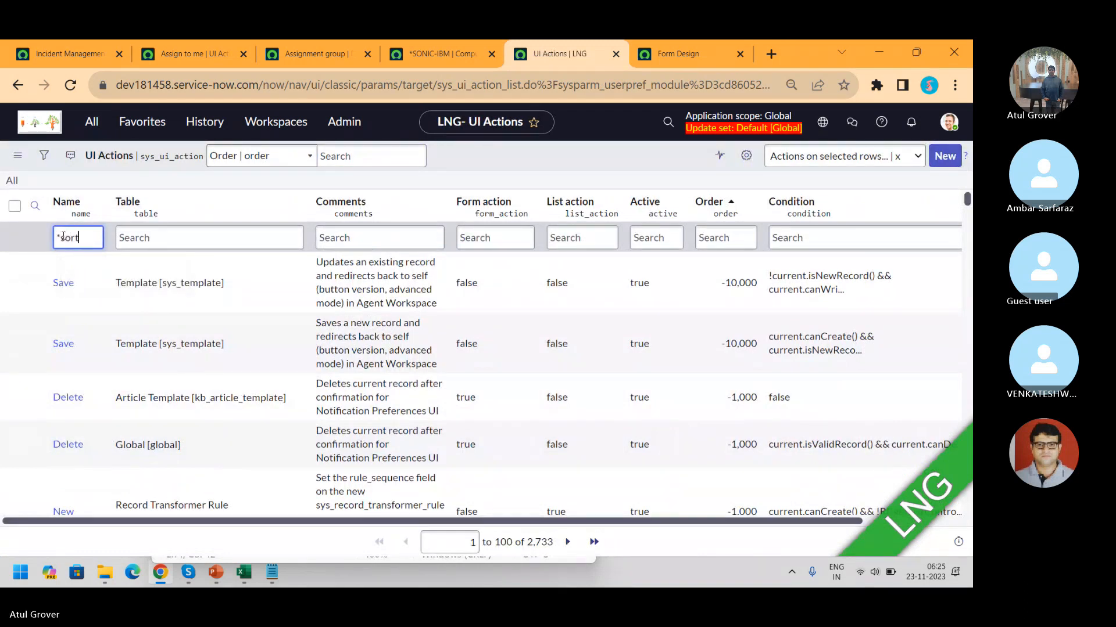
key("Return")
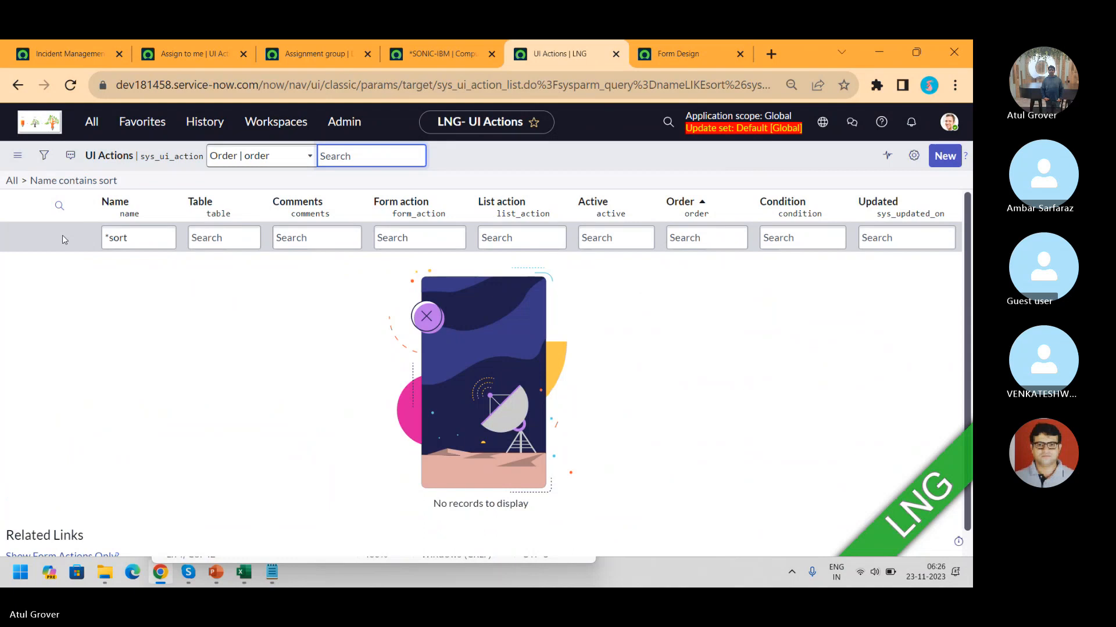
Step: Change the UI Actions list's Name search to "*run"
left_click(161, 237)
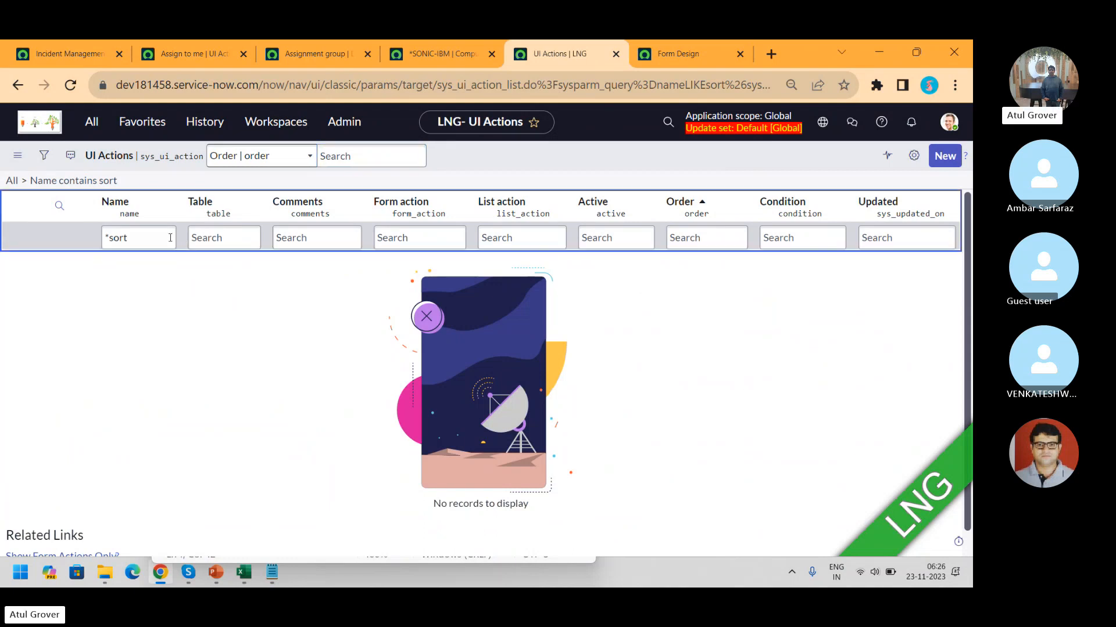
key("BackSpace")
key("BackSpace")
key("BackSpace")
key("BackSpace")
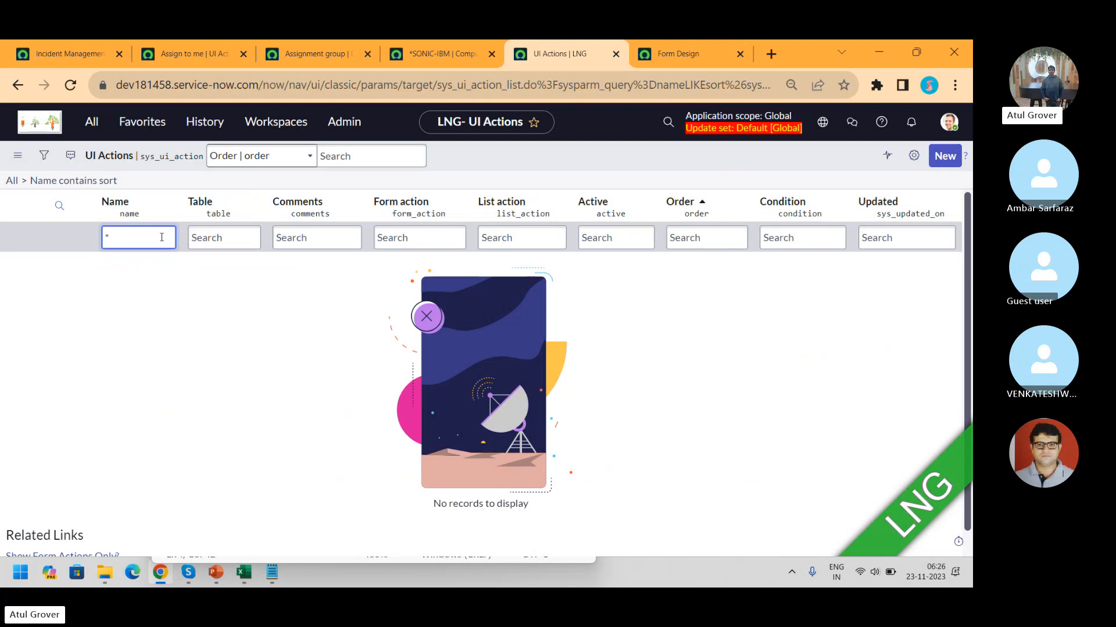
type("run")
key("Return")
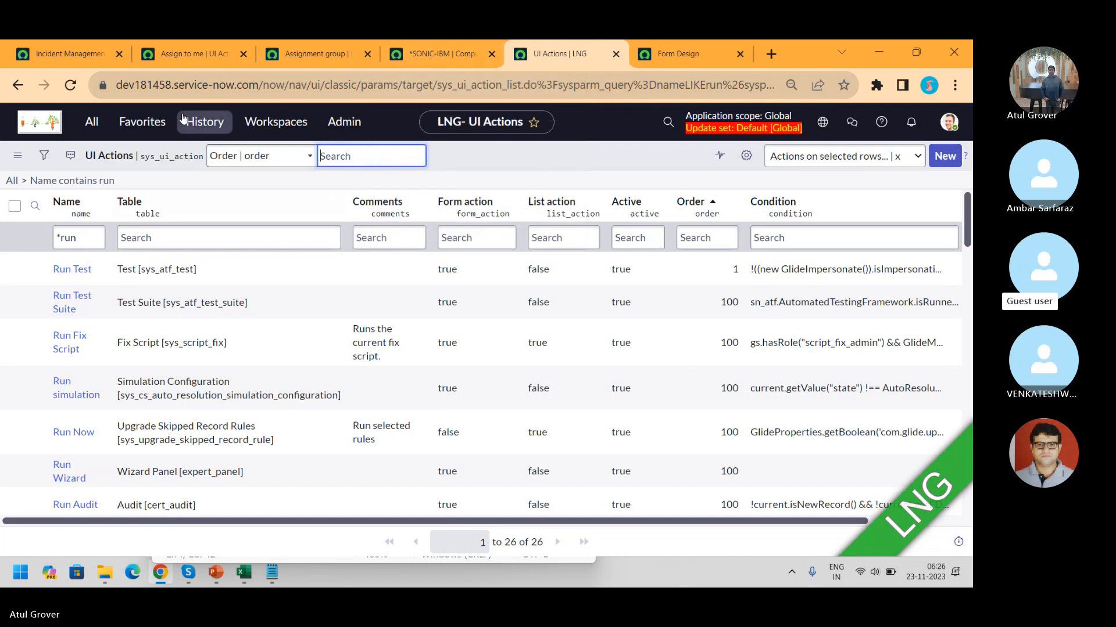
Step: Open incident INC0010023 from the Open incidents list and examine its related links and related lists
left_click(57, 124)
left_click(91, 122)
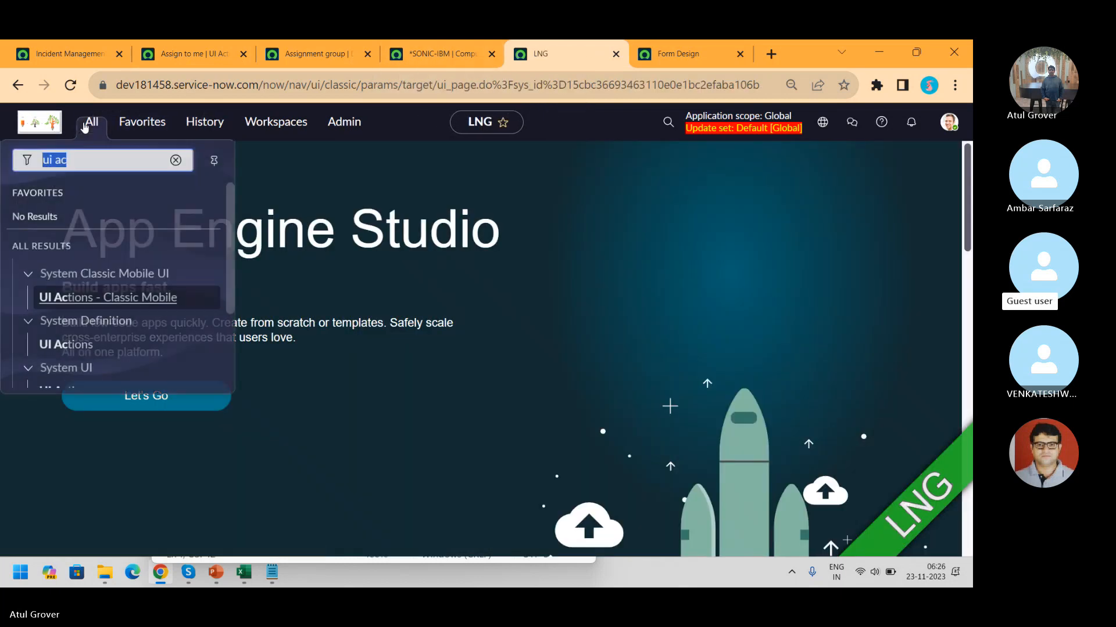
type("incide")
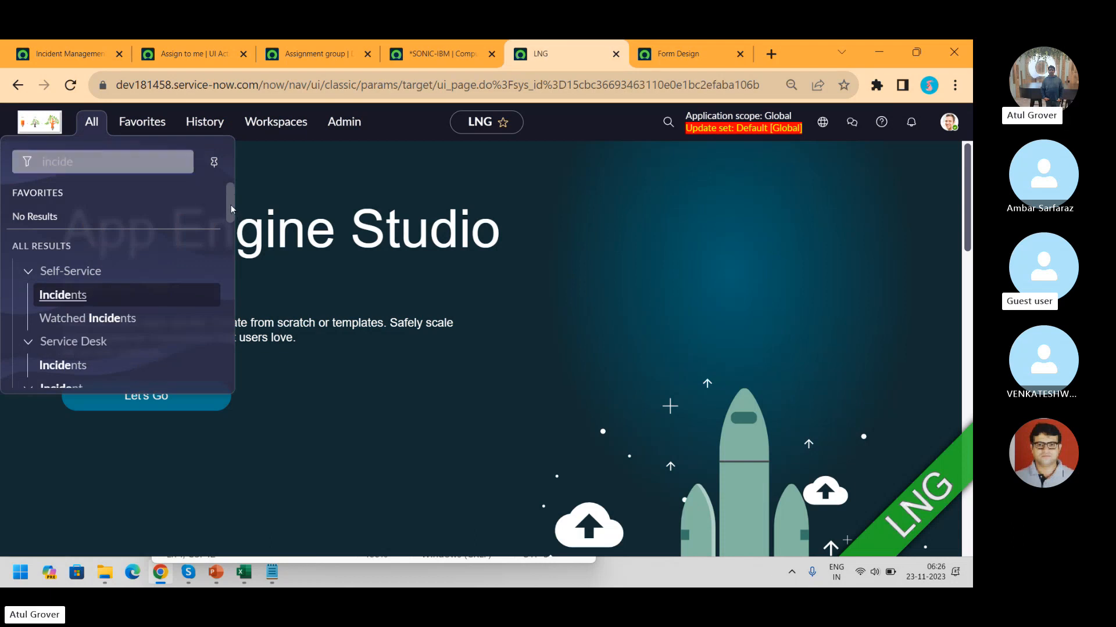
scroll(58, 347, "down", 2)
left_click(54, 359)
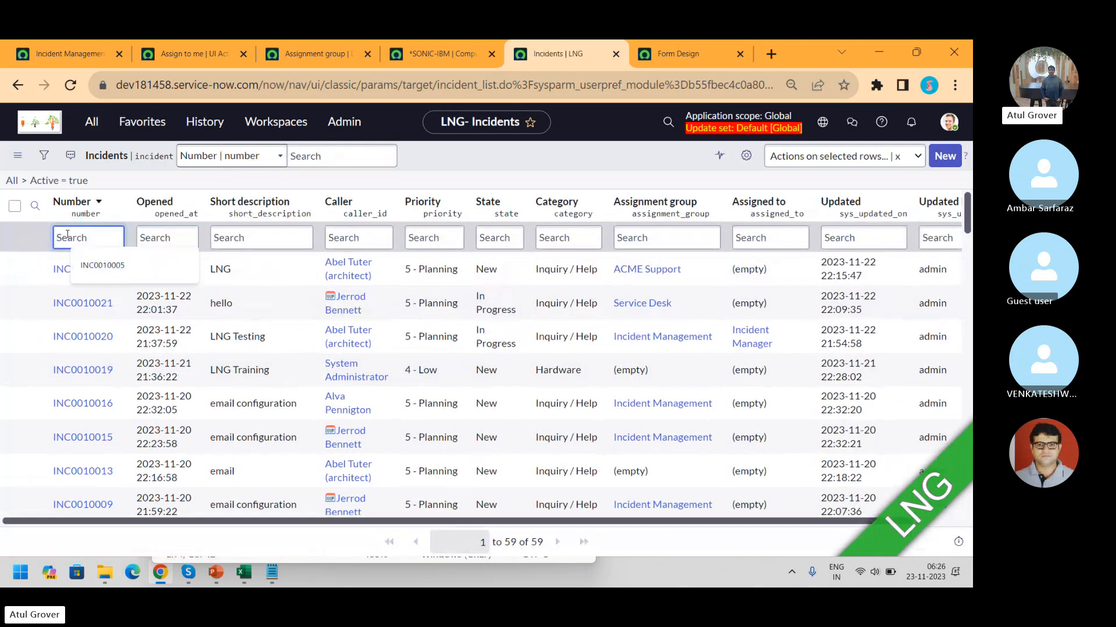
left_click(56, 277)
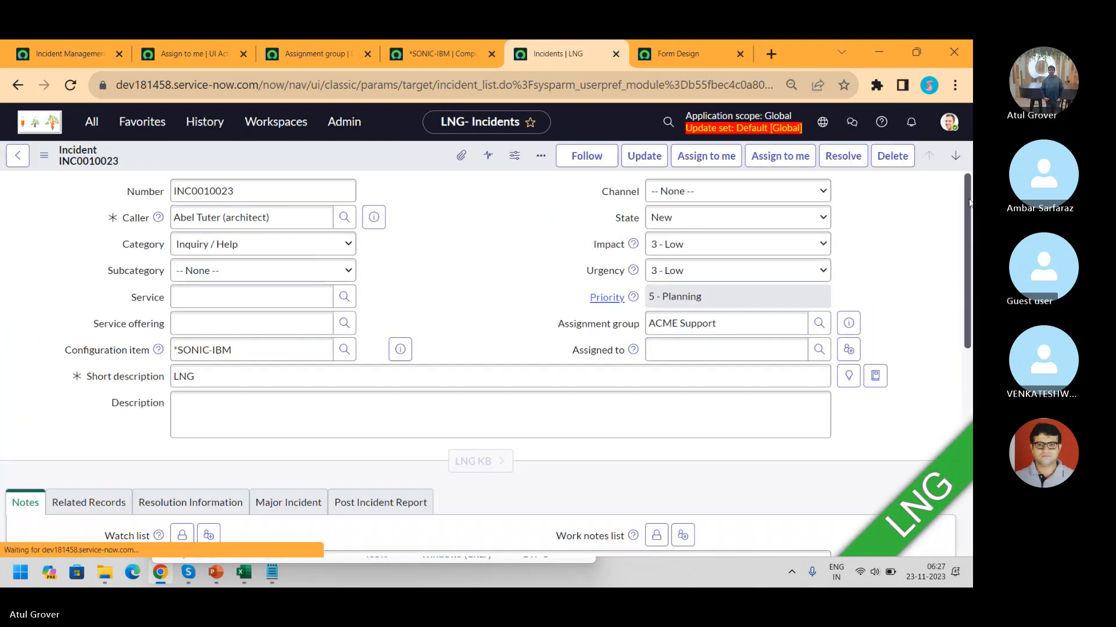
left_click_drag(968, 202, 969, 407)
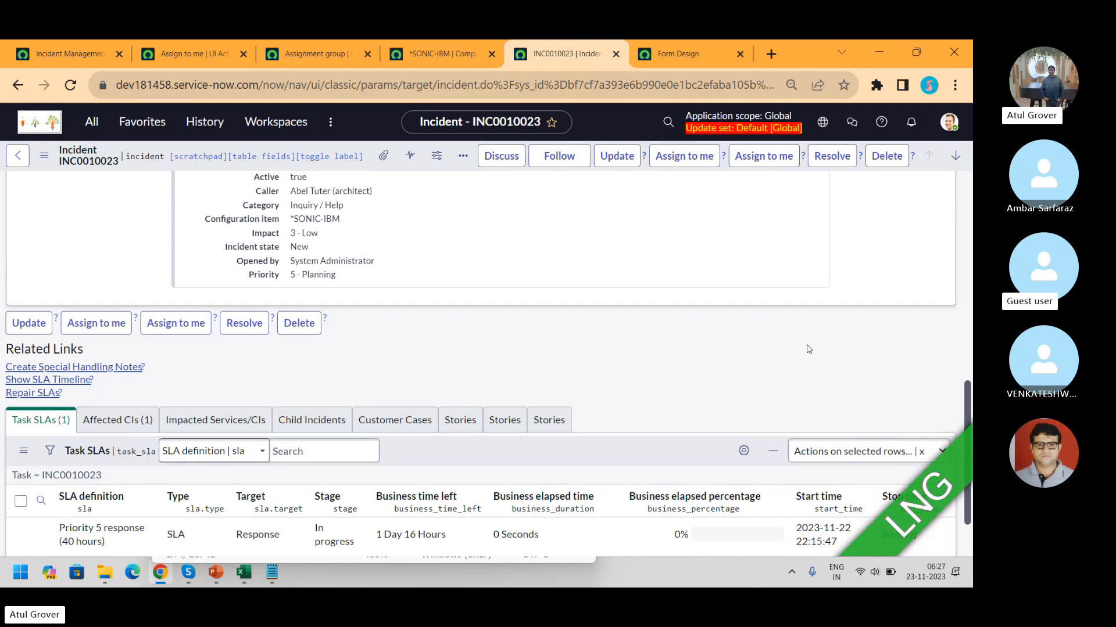
Step: Open the Open change requests list in a new tab, then open CHG0040004 and examine its form and related lists
left_click(94, 125)
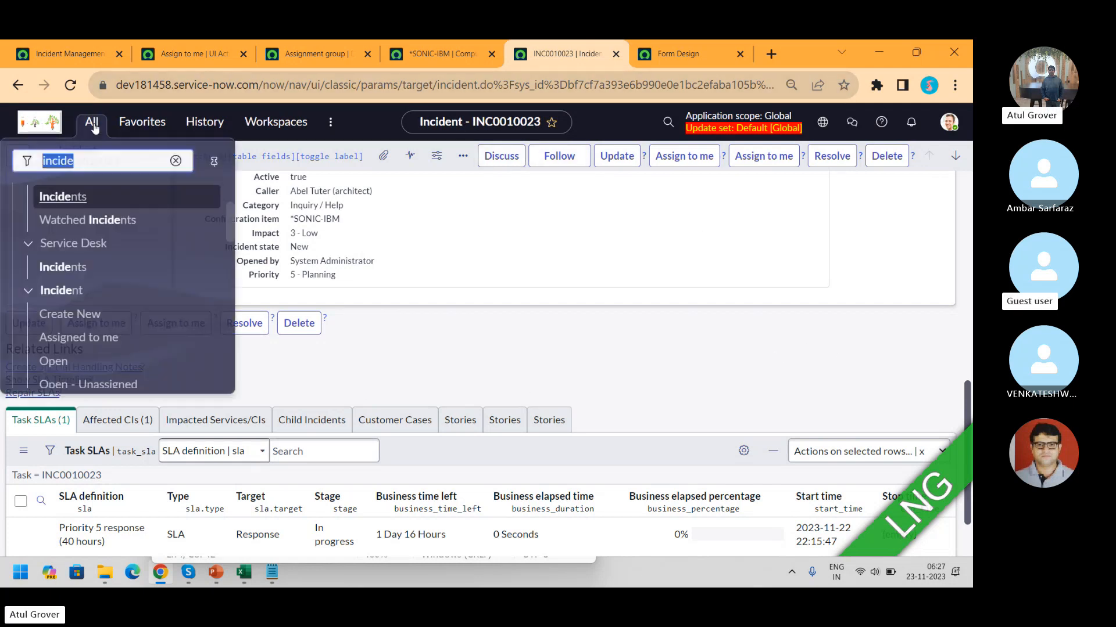
type("change")
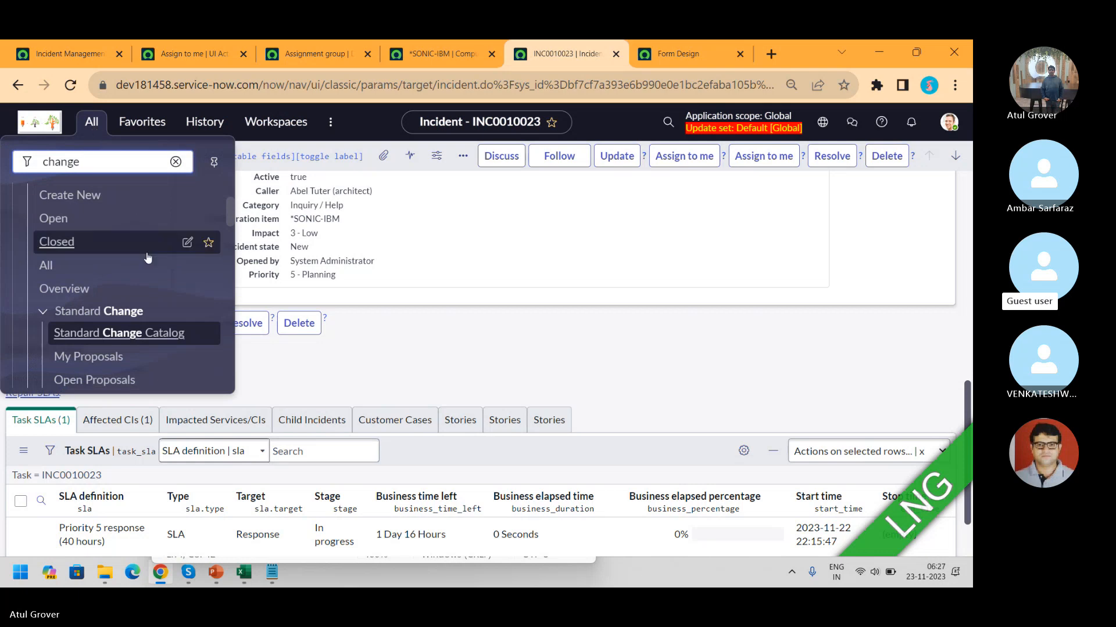
middle_click(53, 218)
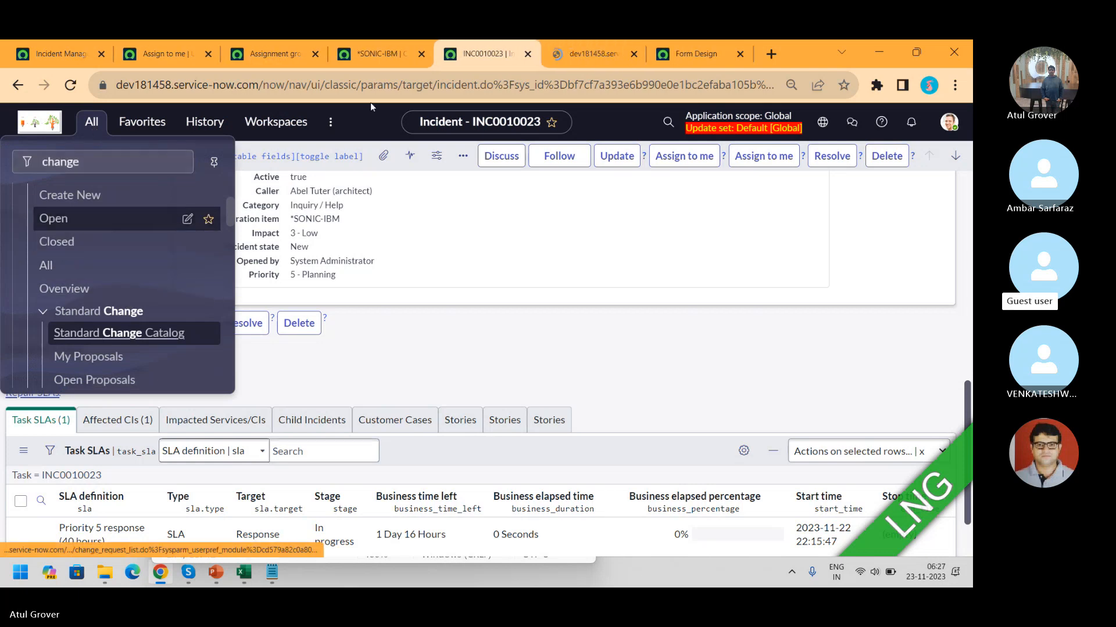
left_click(592, 55)
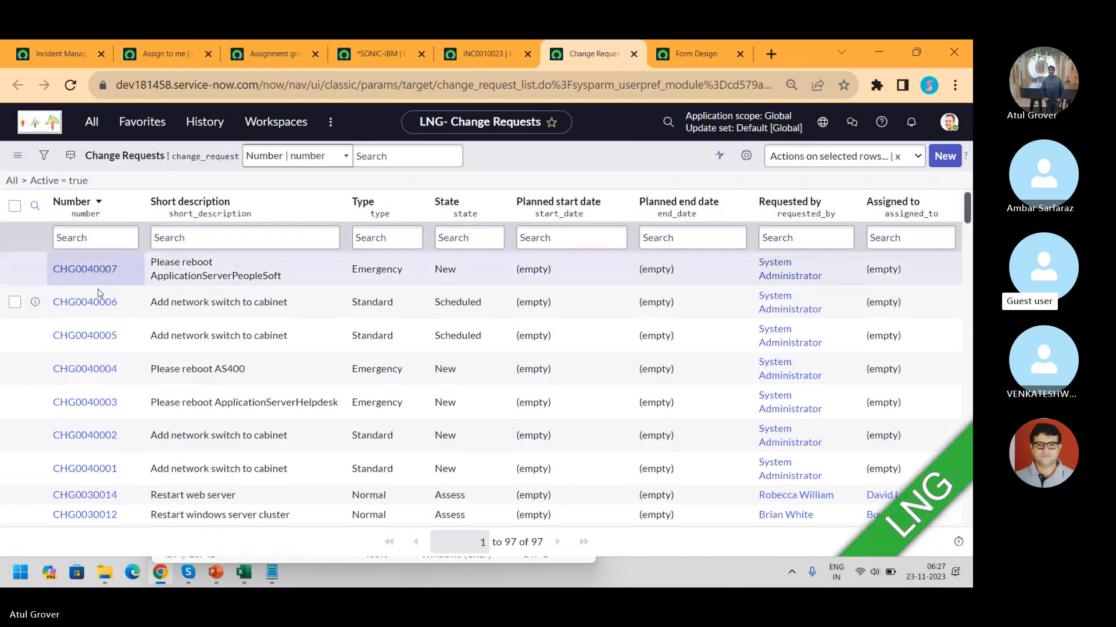
left_click(91, 370)
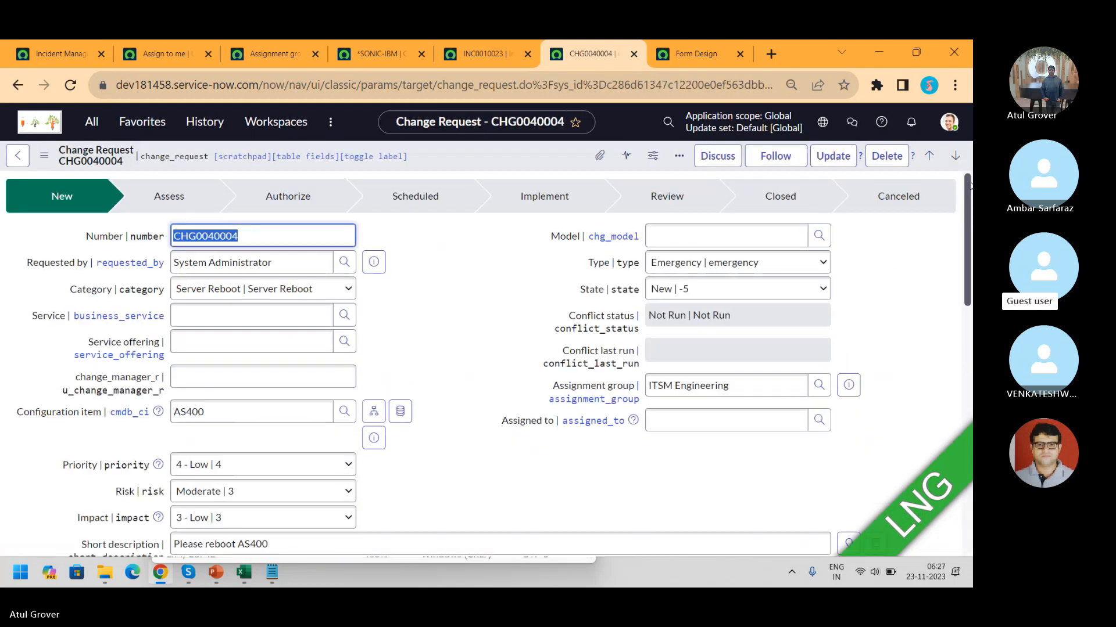
scroll(968, 212, "down", 15)
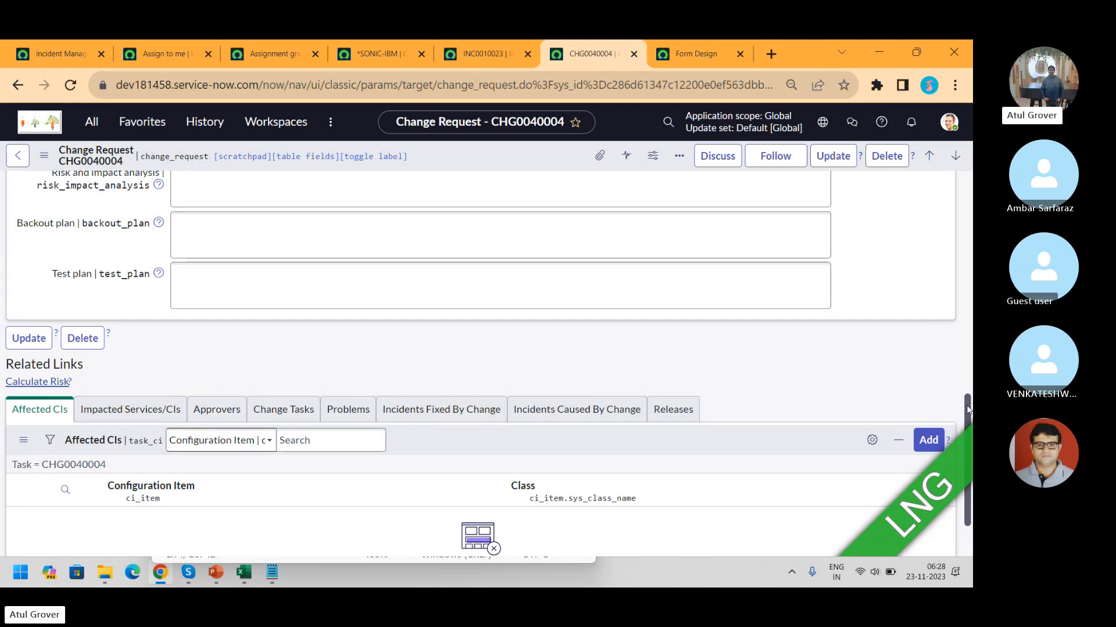
Step: Switch to the "Assign to me" UI action tab and search the navigator for "on-call" modules
left_click(154, 55)
left_click(91, 123)
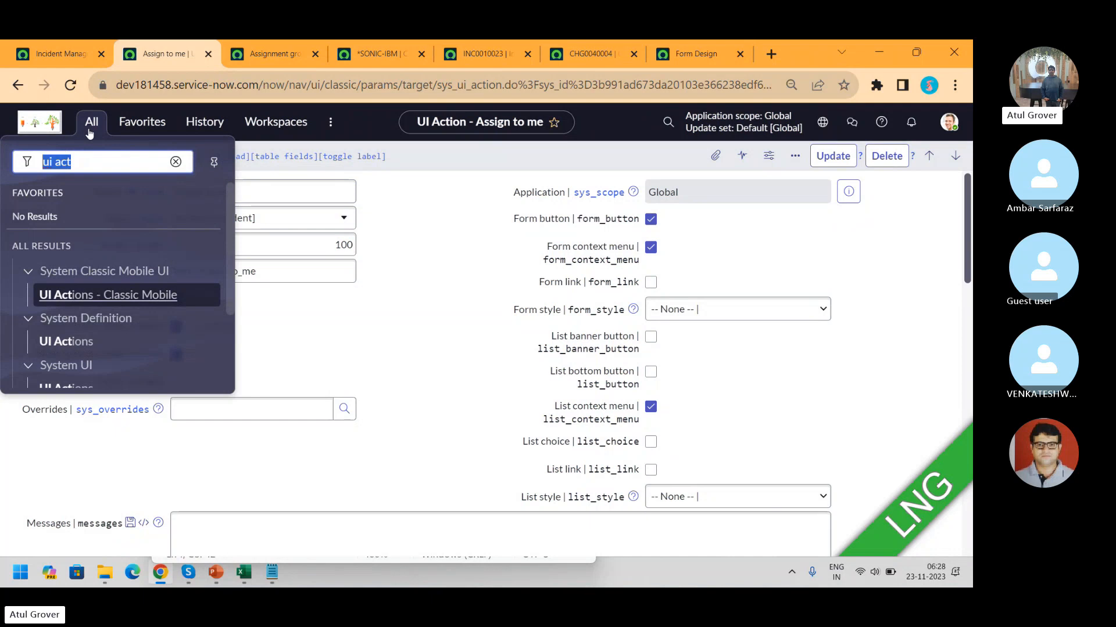
type("on")
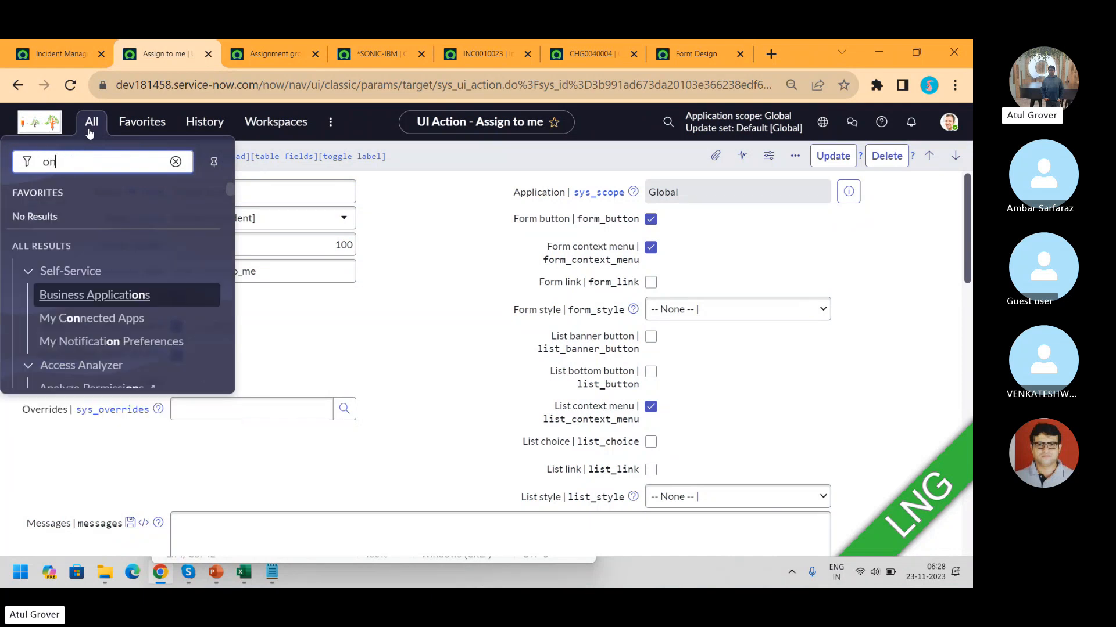
type("-ca")
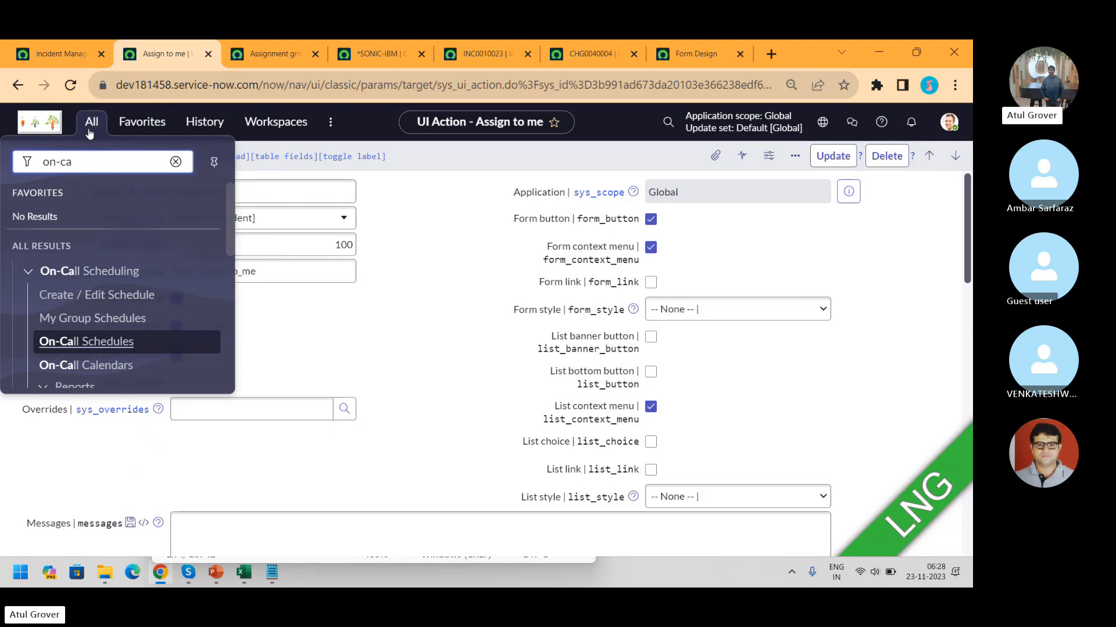
type("ll t")
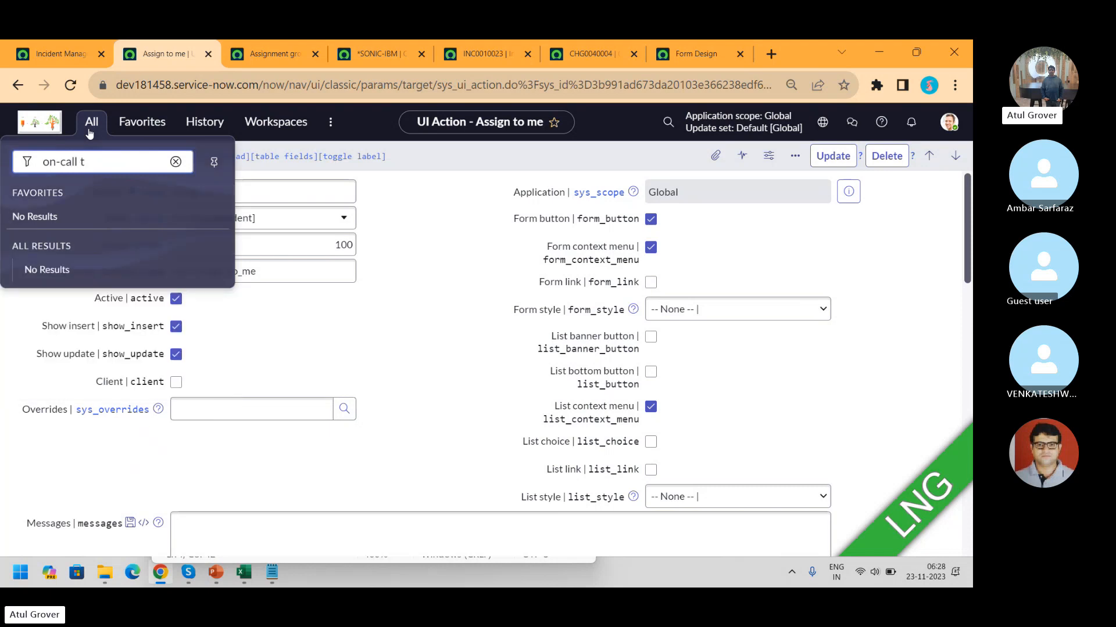
key("BackSpace")
key("BackSpace")
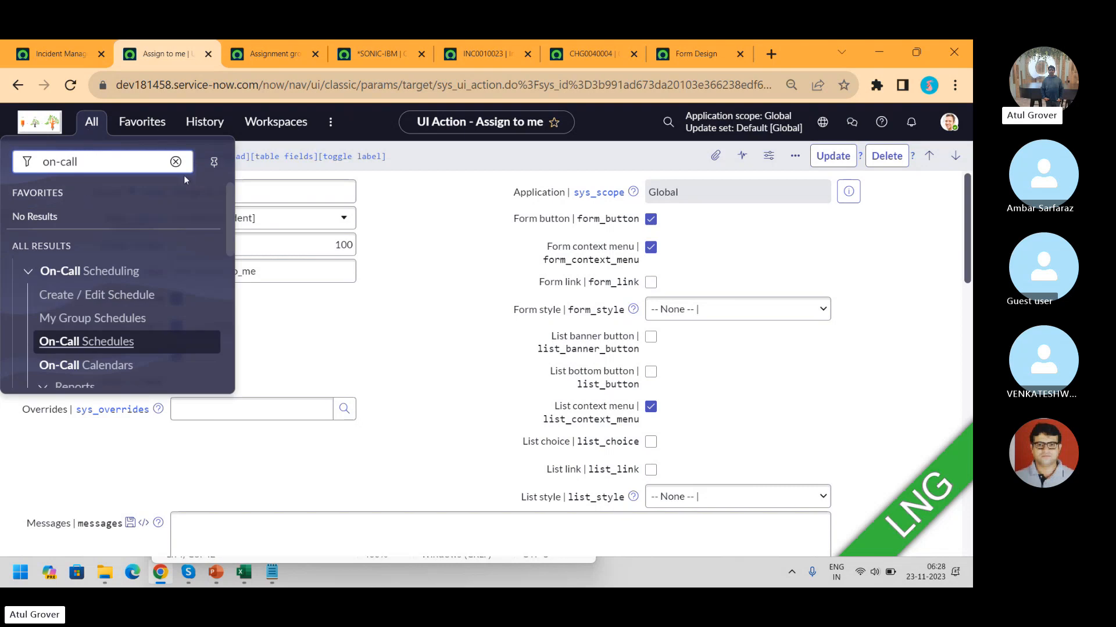
Step: Open the VIP Callers rule from the on-call Trigger Rules list and examine its activation conditions and the action it takes
left_click_drag(229, 211, 222, 312)
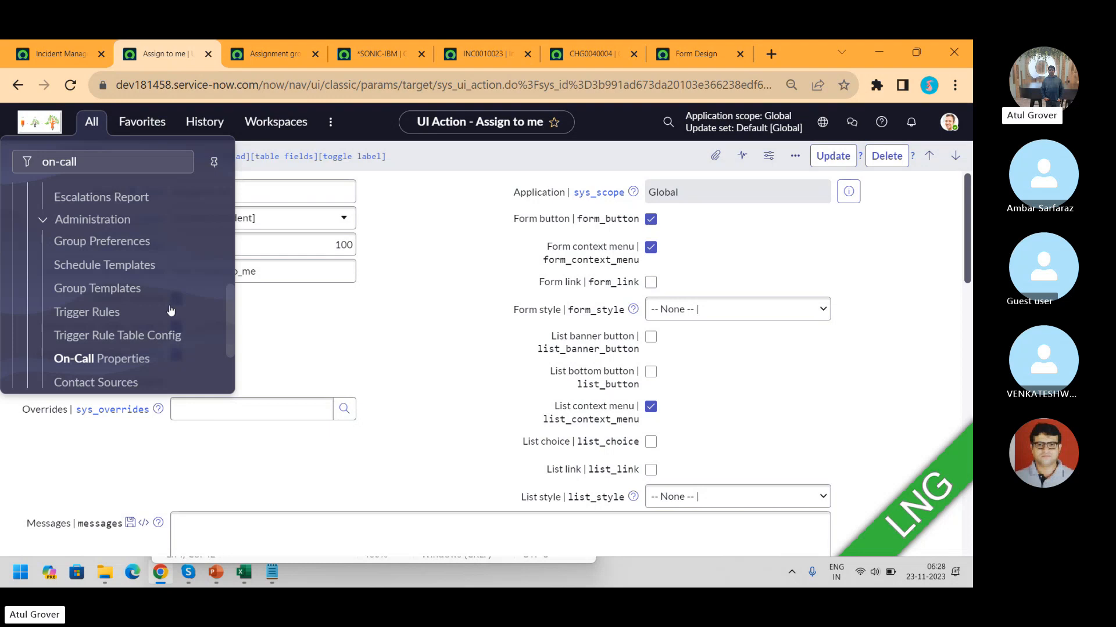
left_click(98, 323)
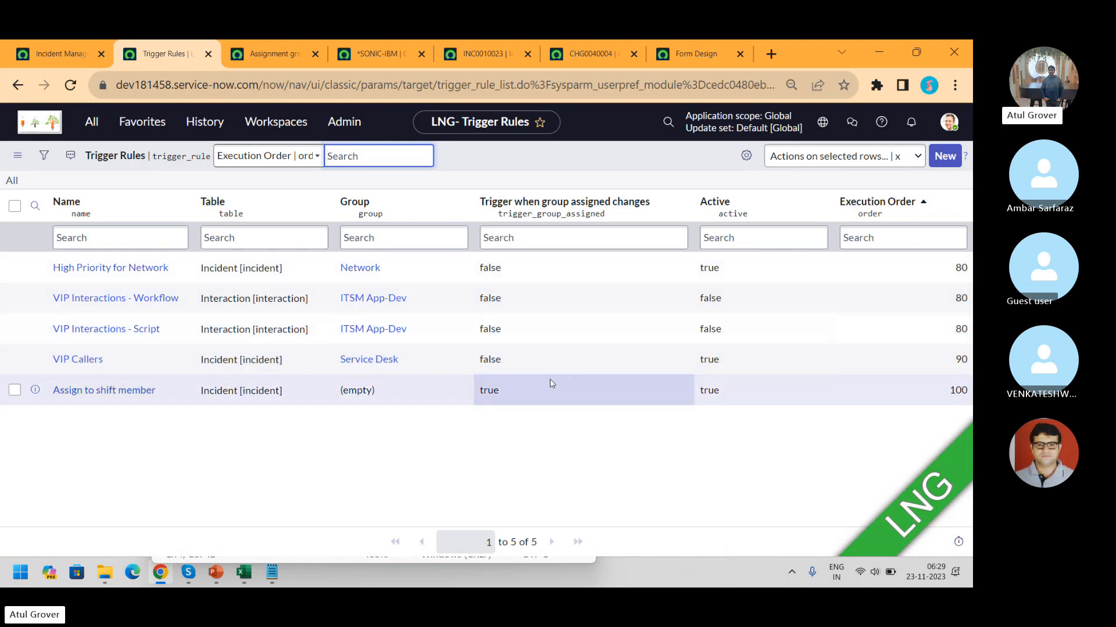
left_click(76, 360)
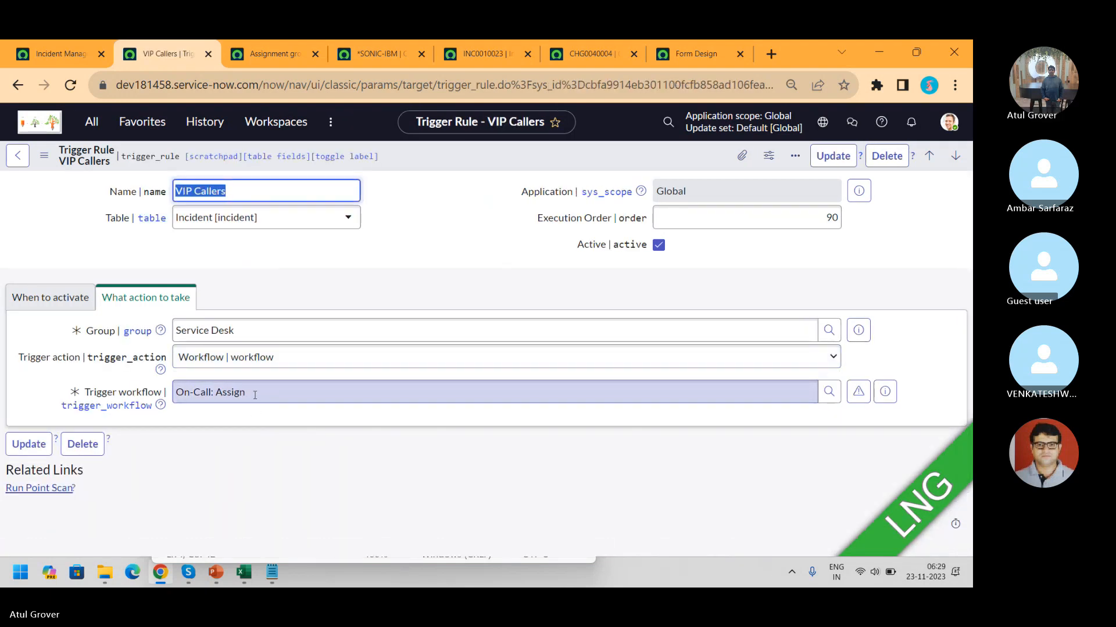
left_click(45, 296)
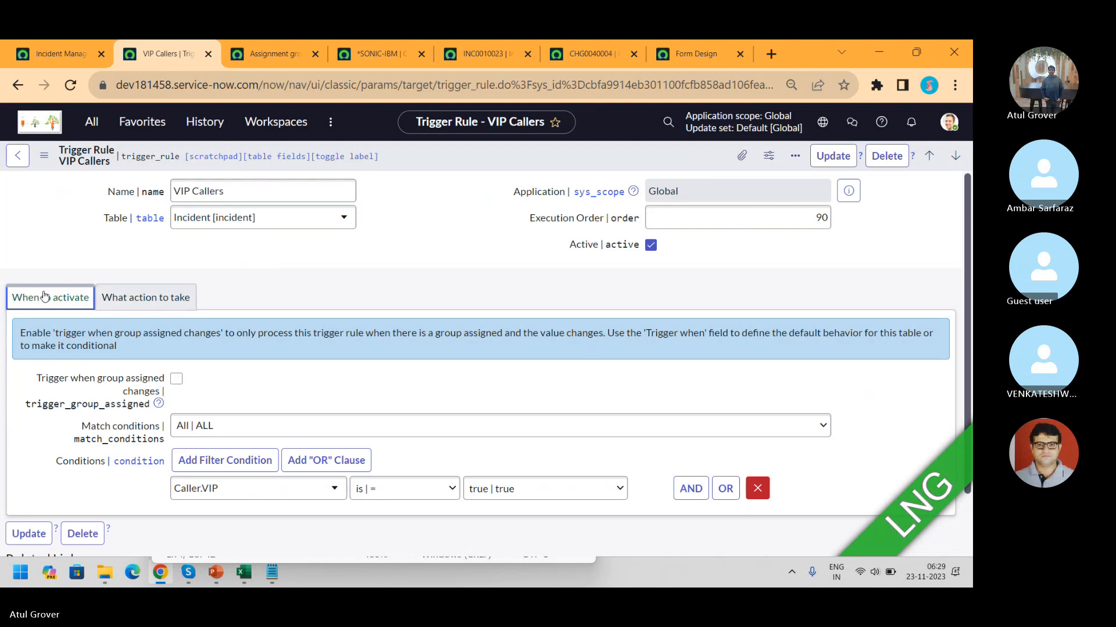
left_click(135, 301)
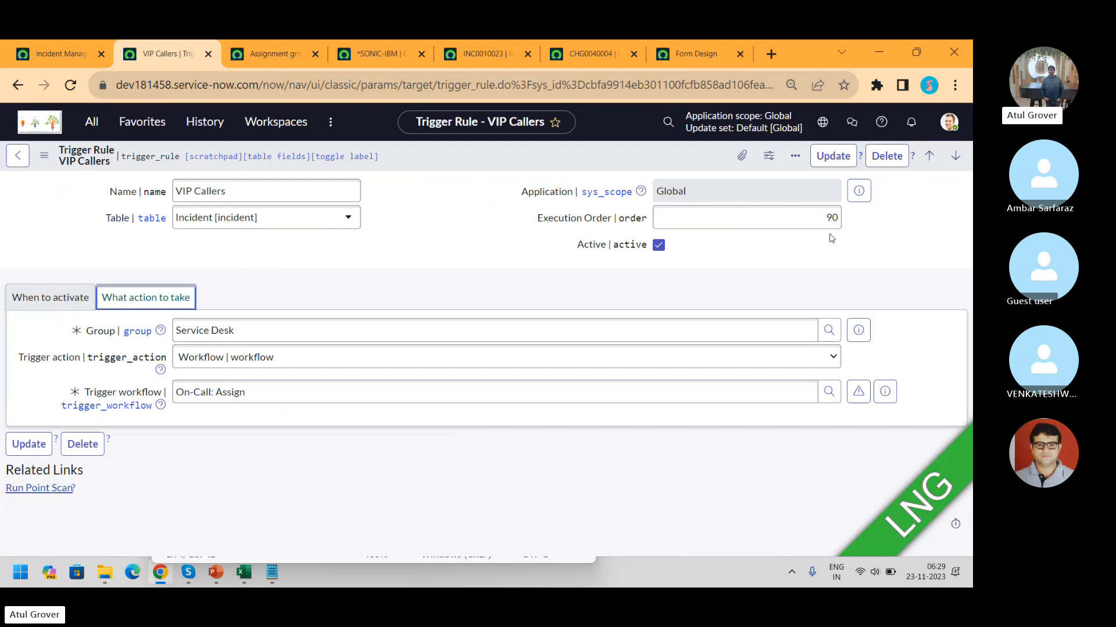
key("alt+Tab")
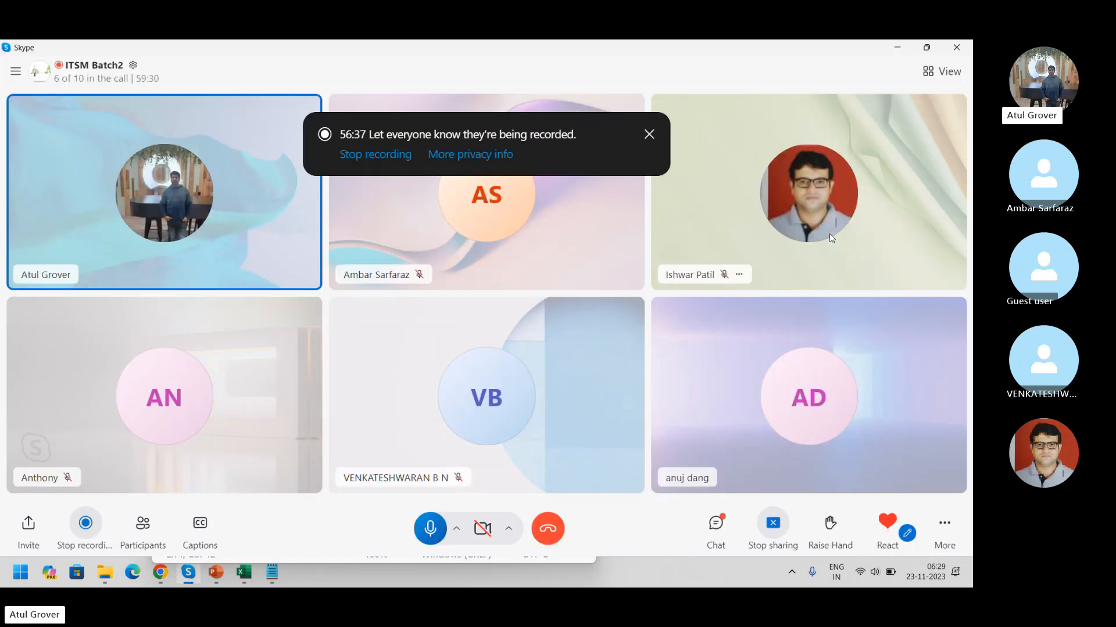
key("alt+Tab")
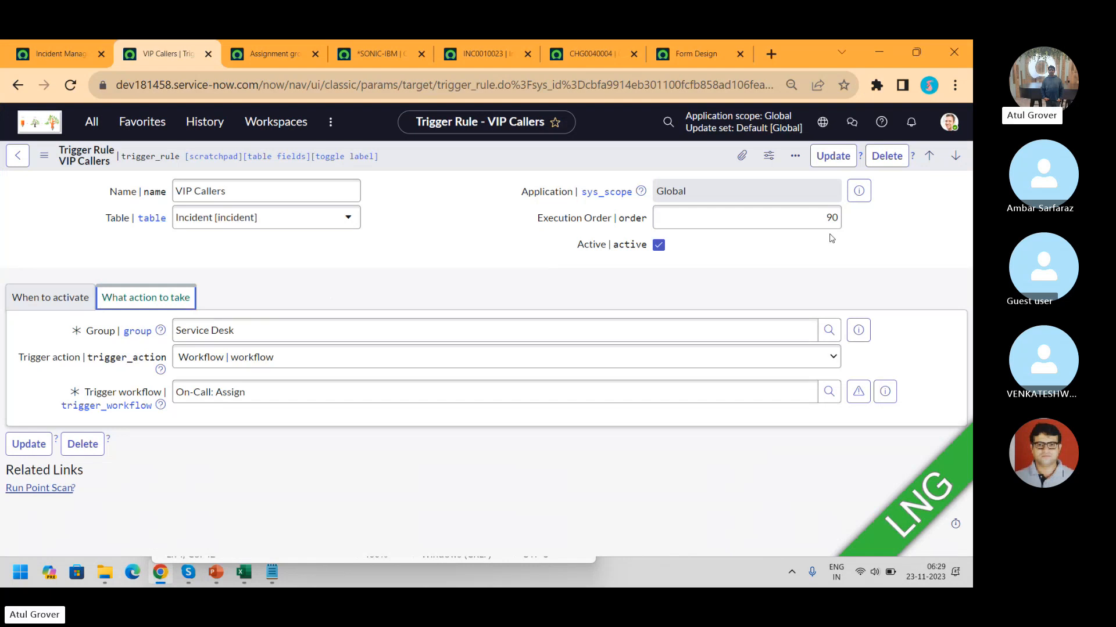
Step: Open the On-Call Overview dashboard from the On-Call Scheduling reports
left_click(87, 122)
left_click_drag(235, 327, 237, 279)
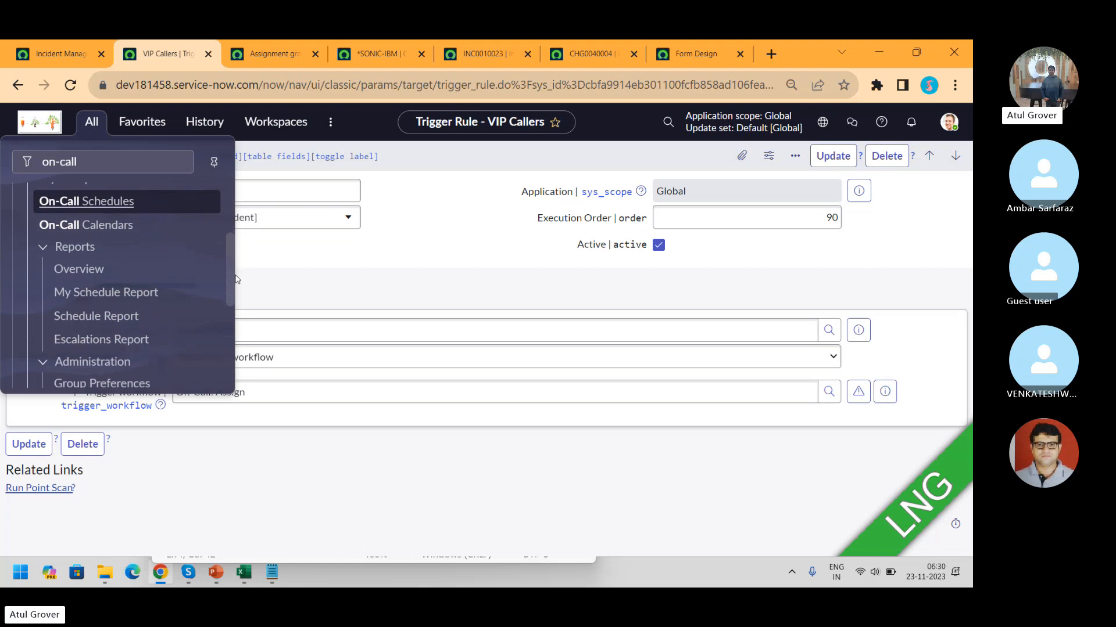
left_click(81, 271)
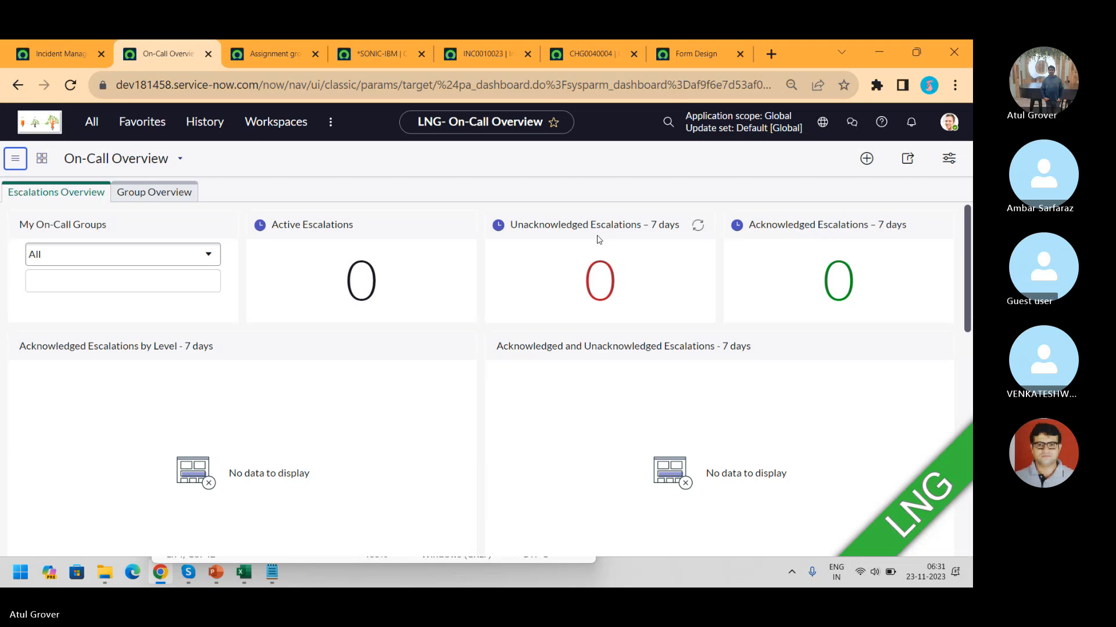
Step: Return to the Application Manager home from the Major Incident Management plugin page and search the licensed applications and plugins for "notify"
left_click(51, 56)
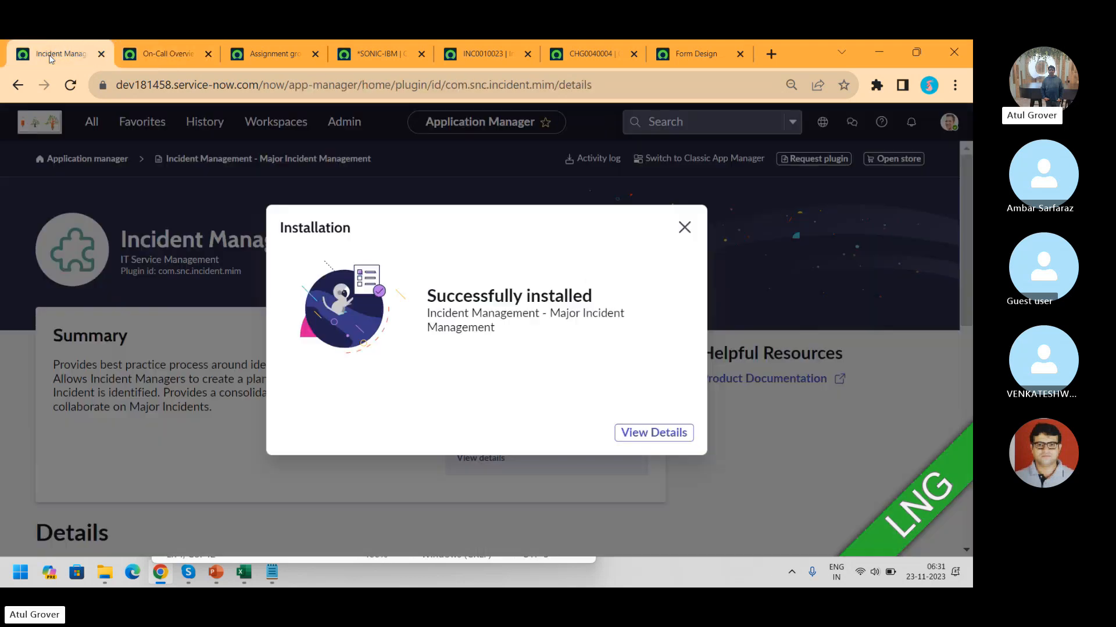
left_click(684, 227)
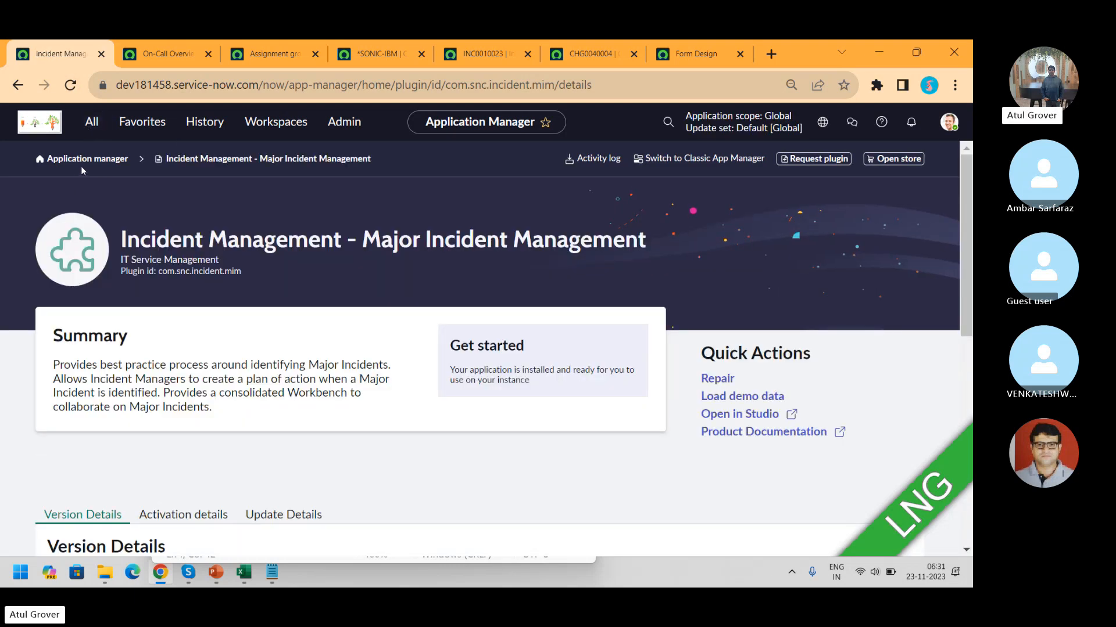
left_click(81, 164)
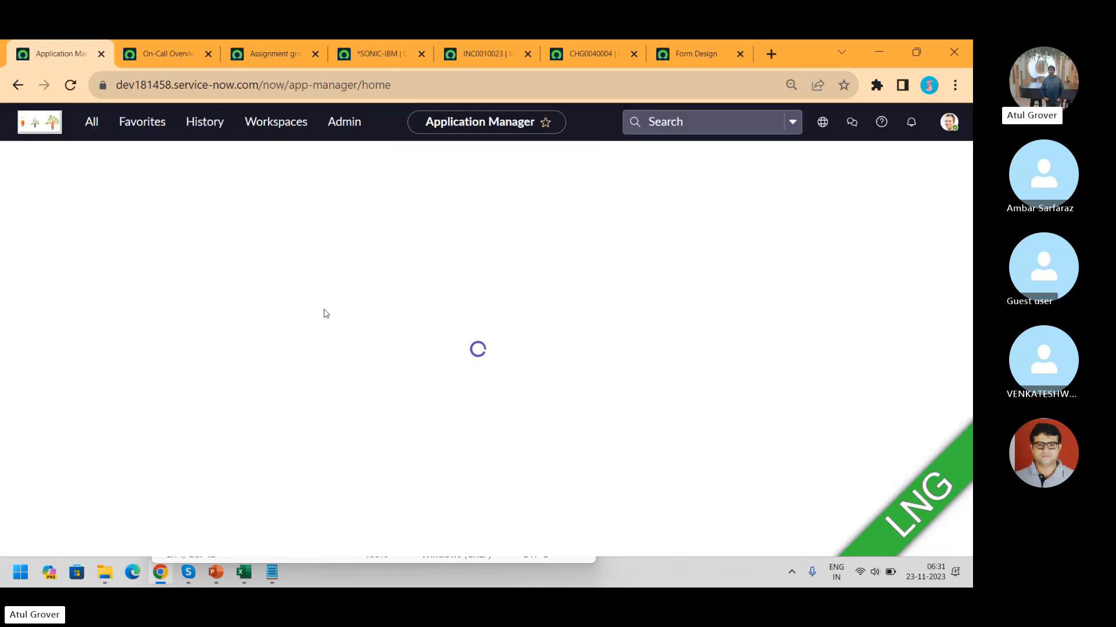
left_click(173, 382)
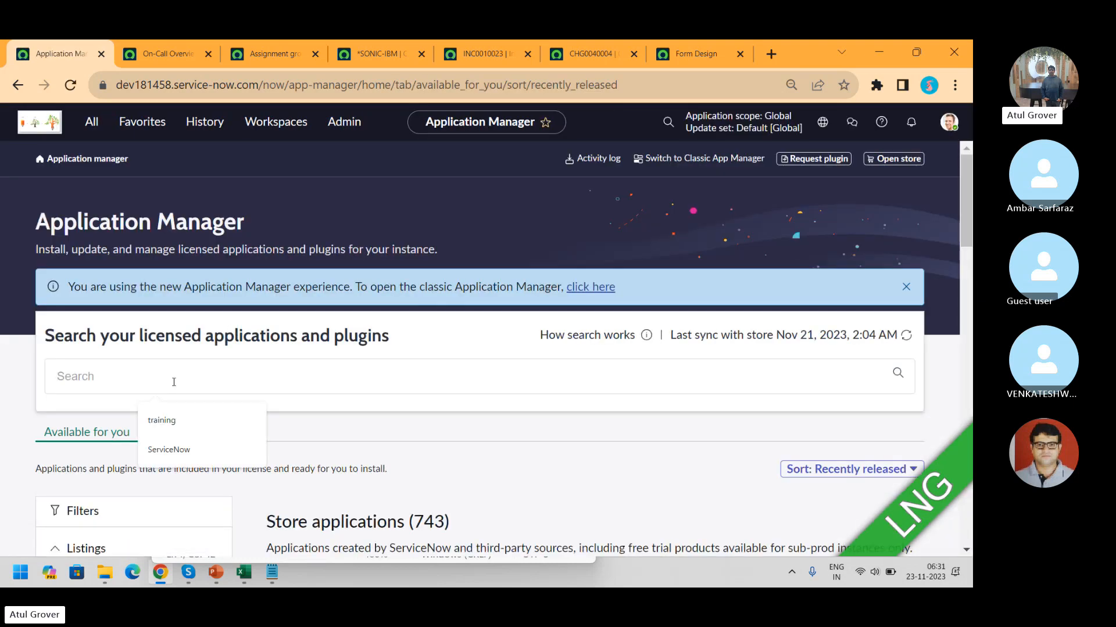
type("noti")
type("fyj")
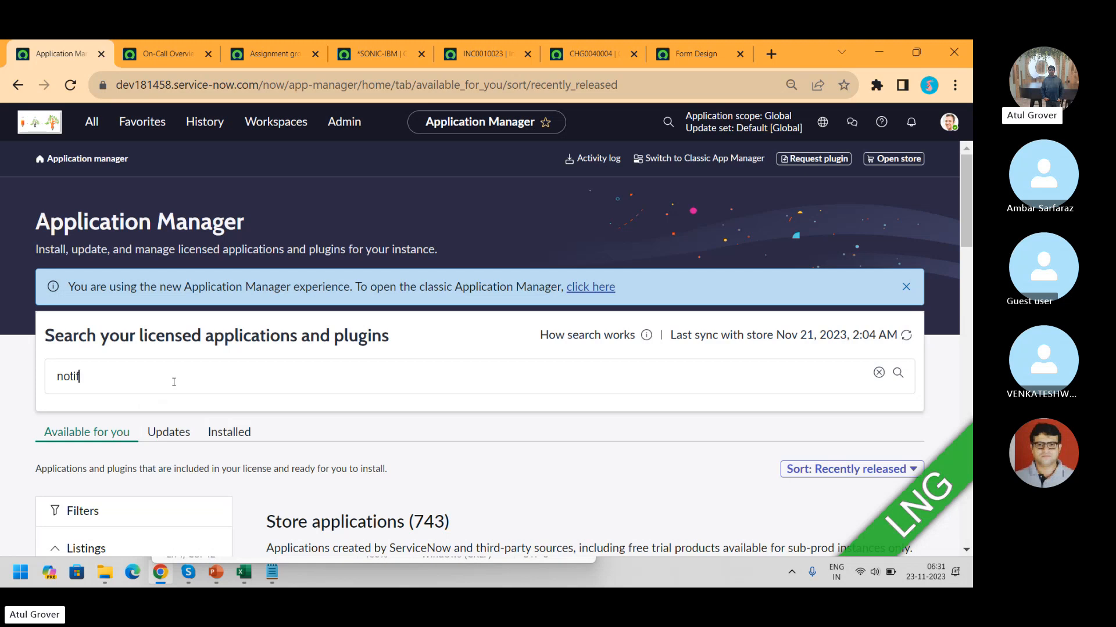
key("BackSpace")
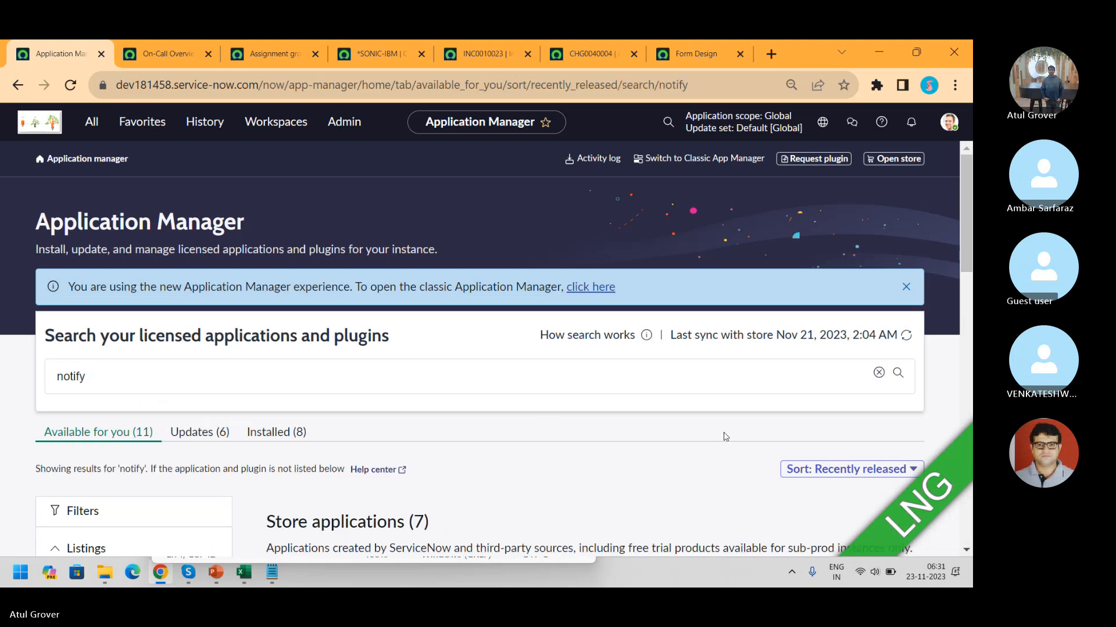
Step: Open the Notify product and immediately install its Notify and Notify - Twilio Direct Driver plugins with demo data, closing the installation status once complete
left_click_drag(968, 244, 963, 447)
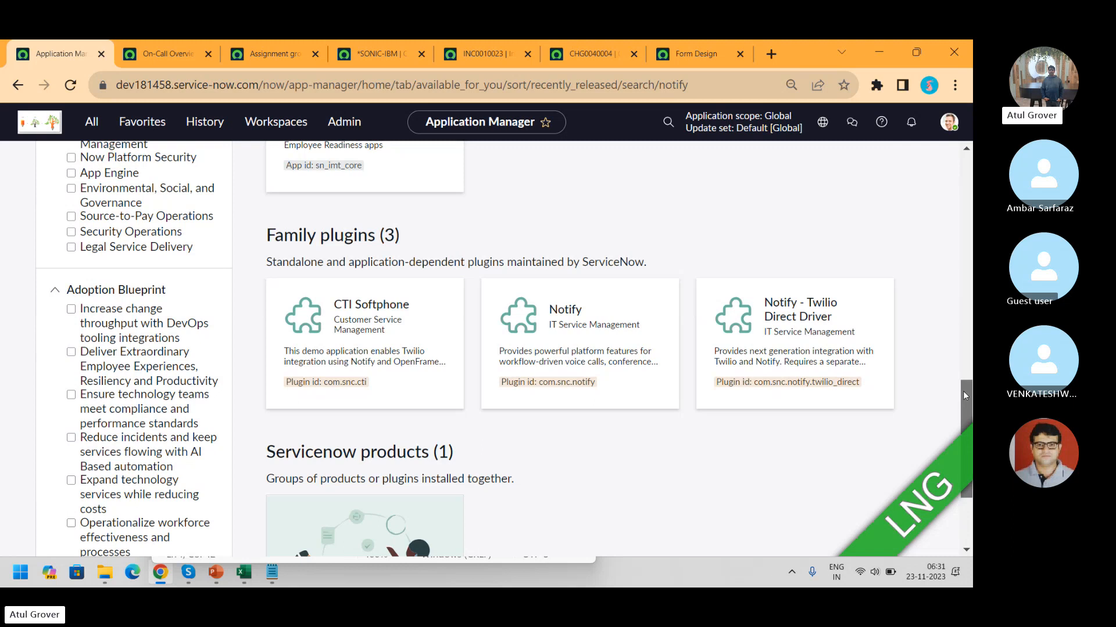
scroll(963, 392, "down", 3)
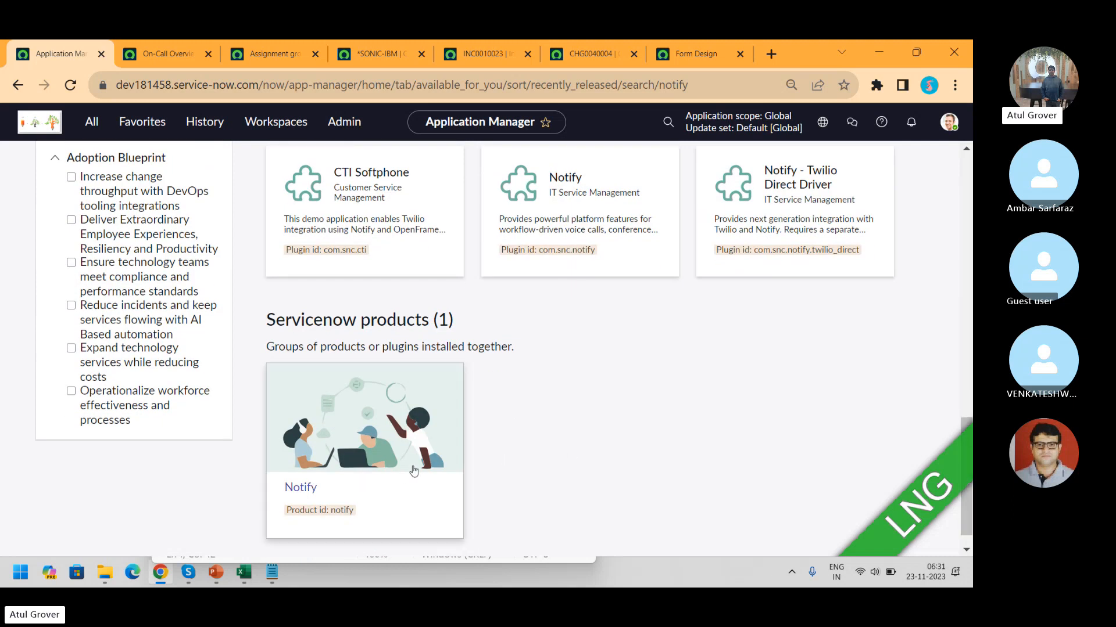
left_click(414, 470)
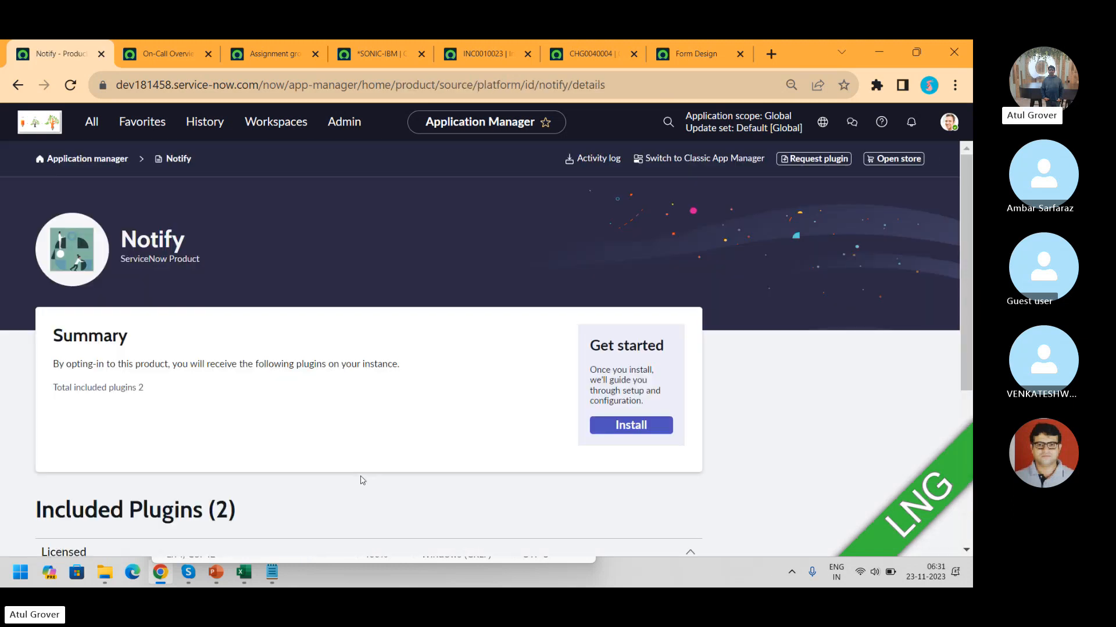
left_click(634, 428)
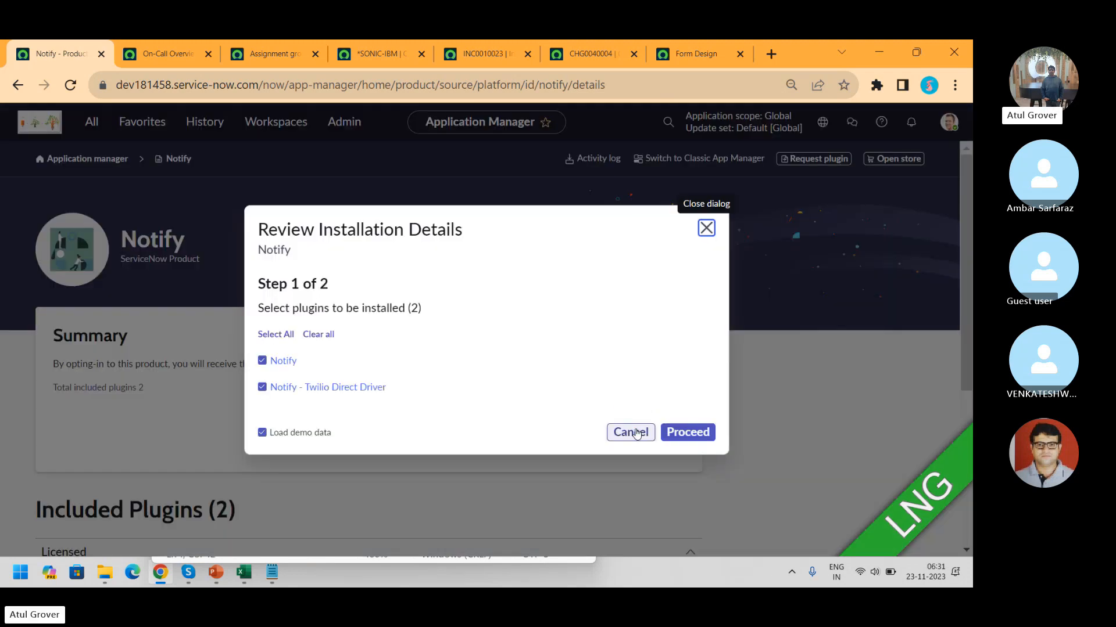
left_click(679, 433)
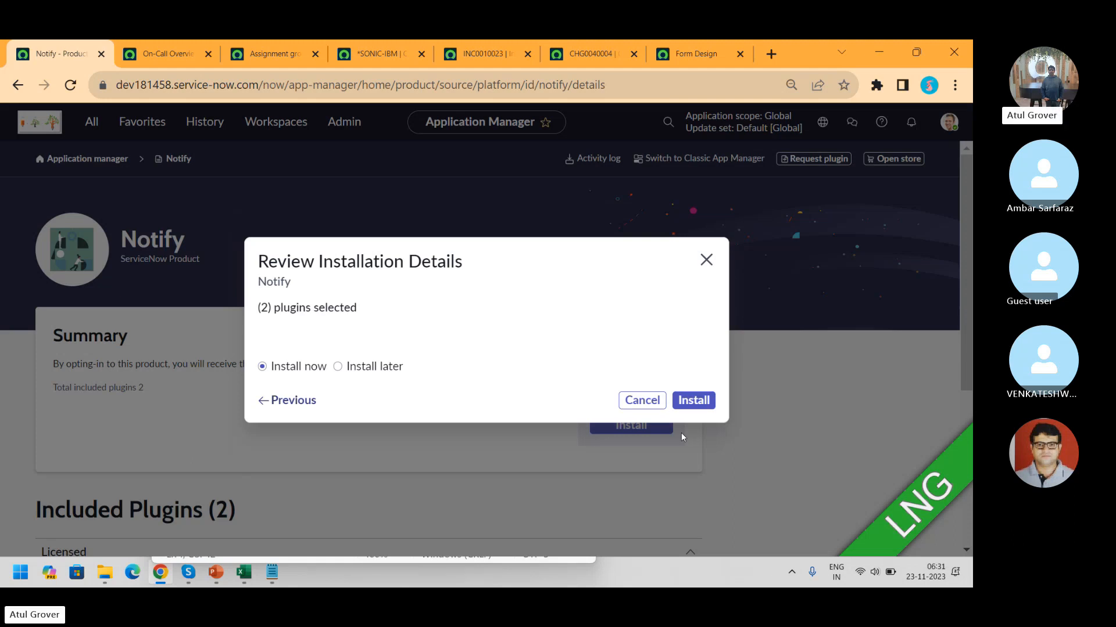
left_click(700, 401)
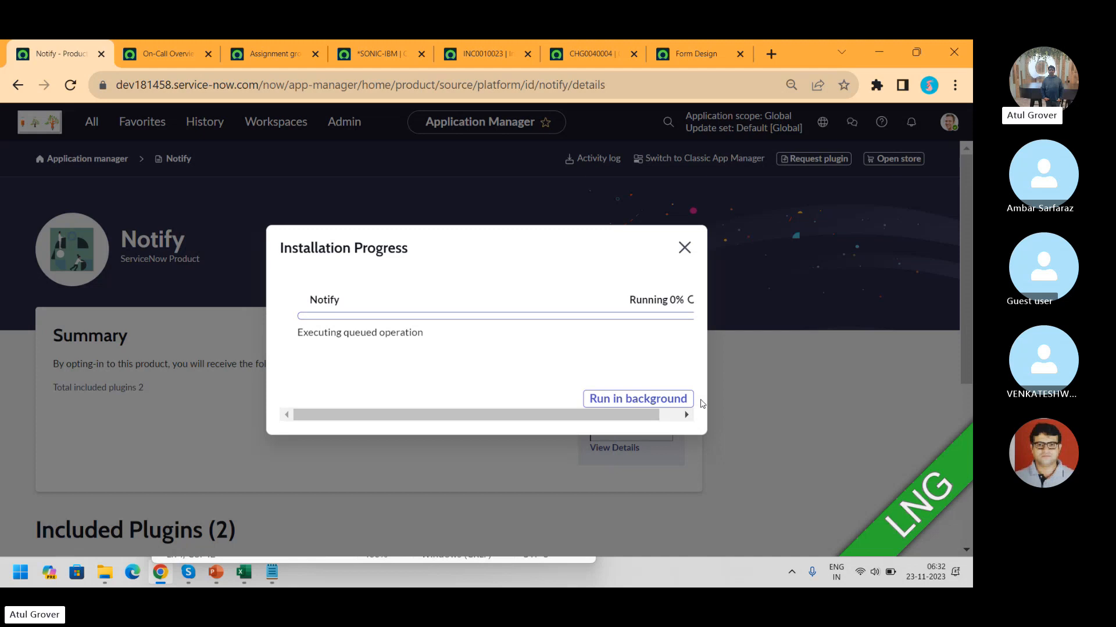
key("alt+Tab")
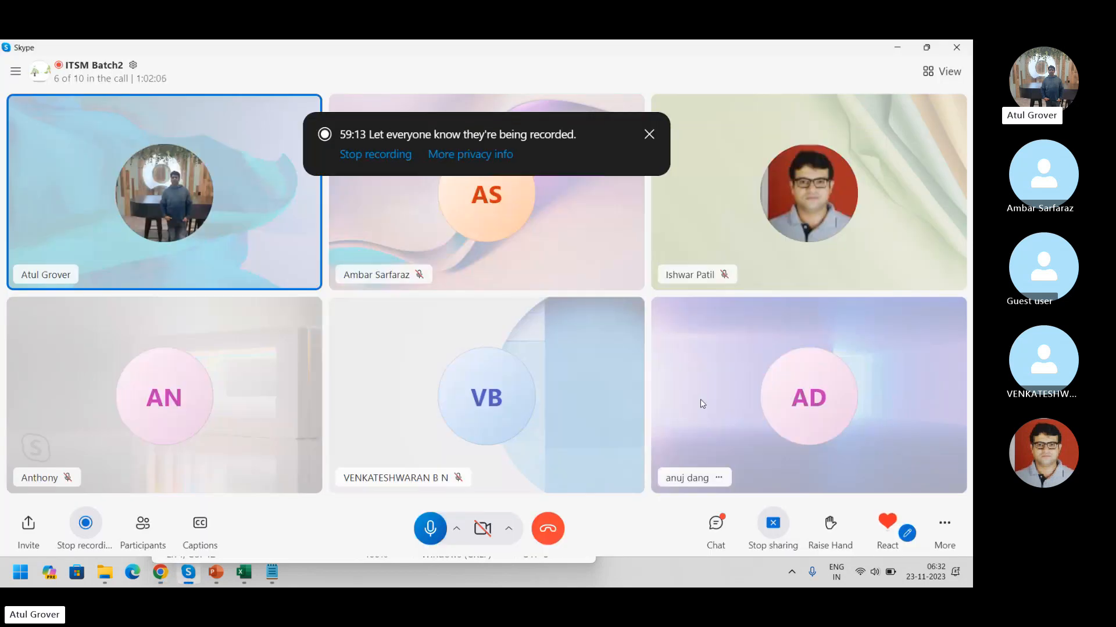
key("alt+Tab")
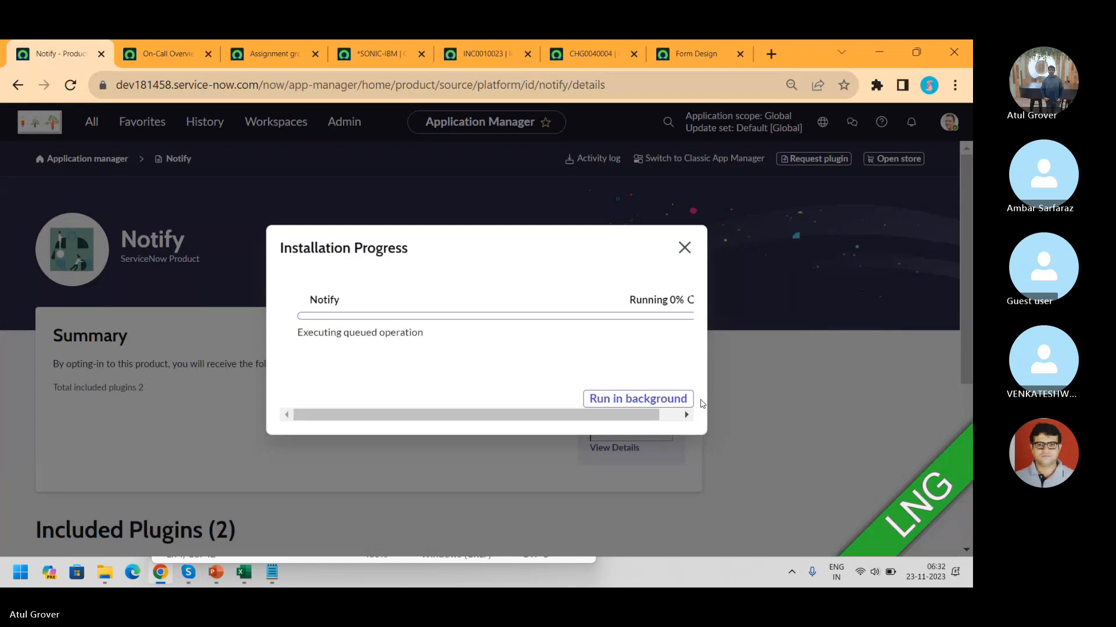
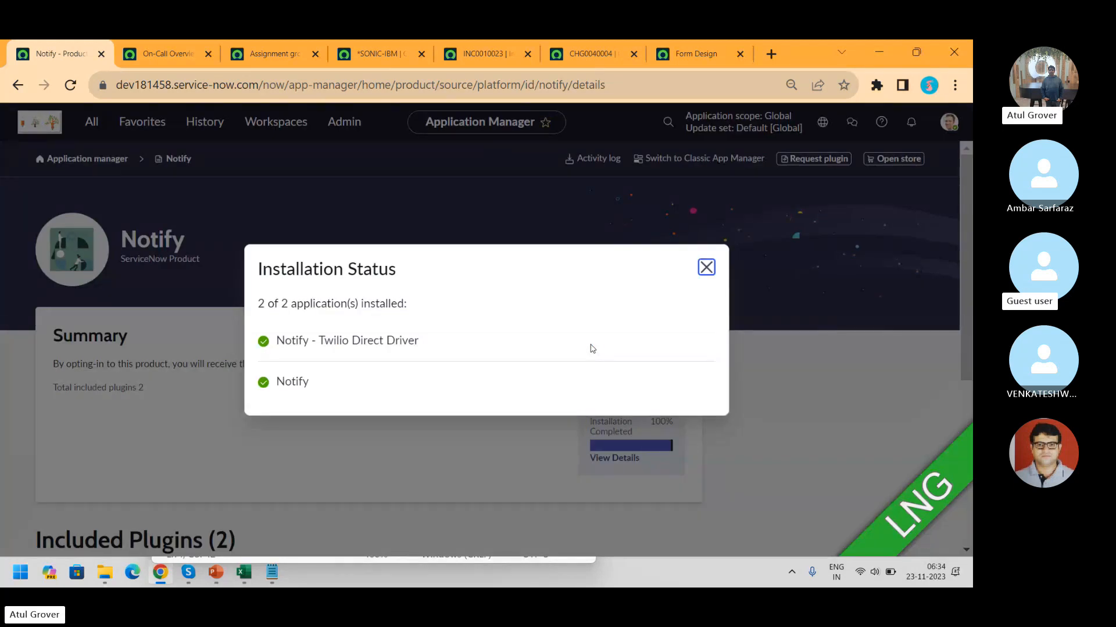
left_click(705, 268)
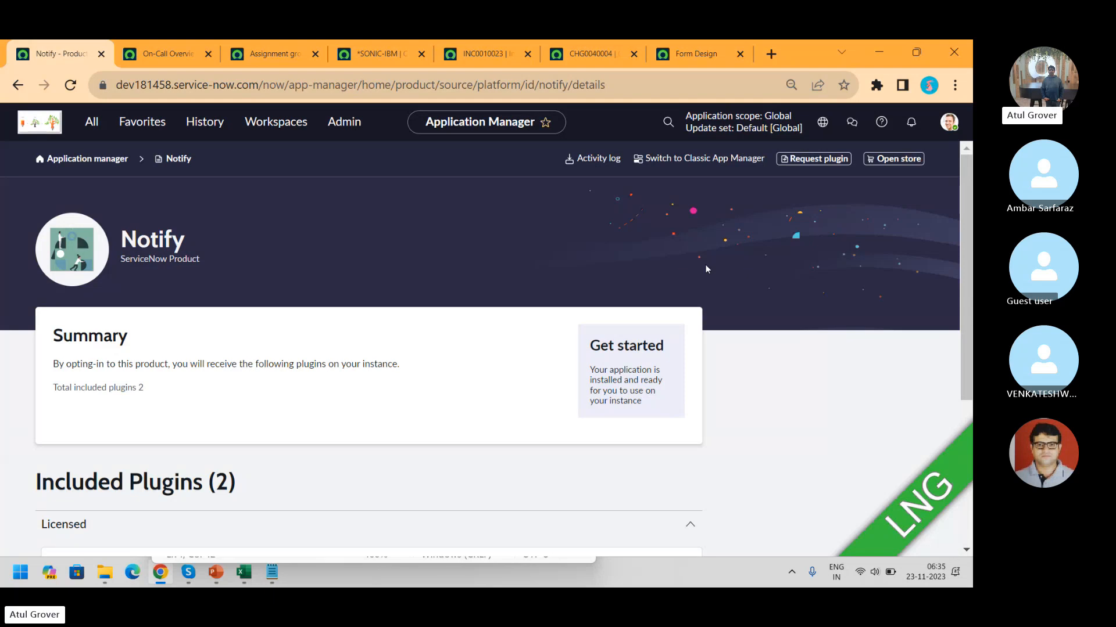
Step: Reload the Notify product page and search the navigator for "notify" modules
left_click(66, 92)
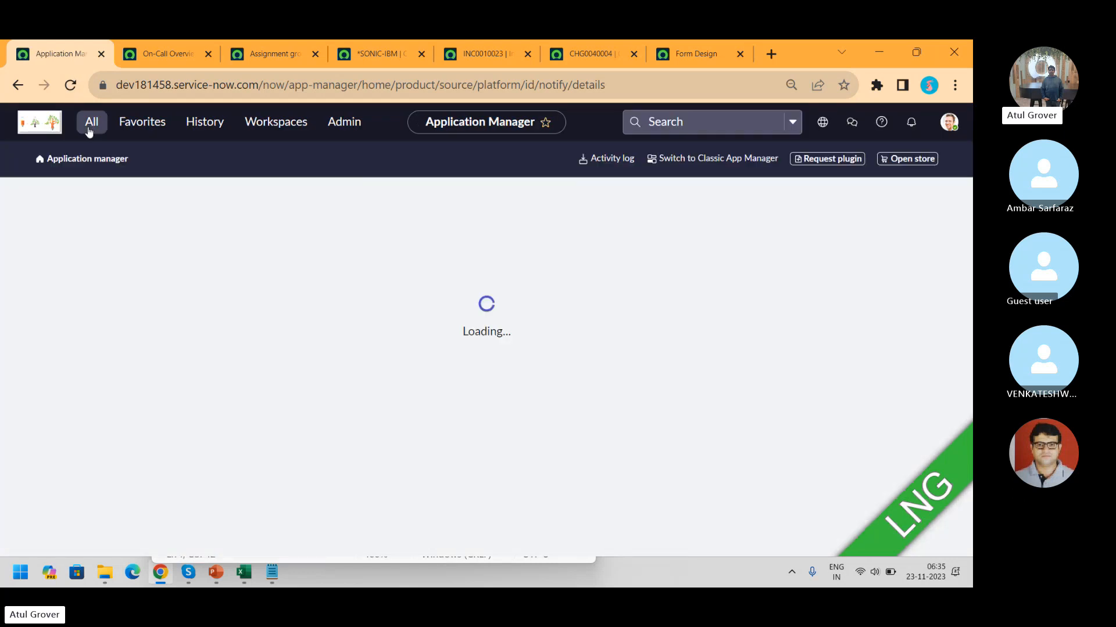
left_click(90, 124)
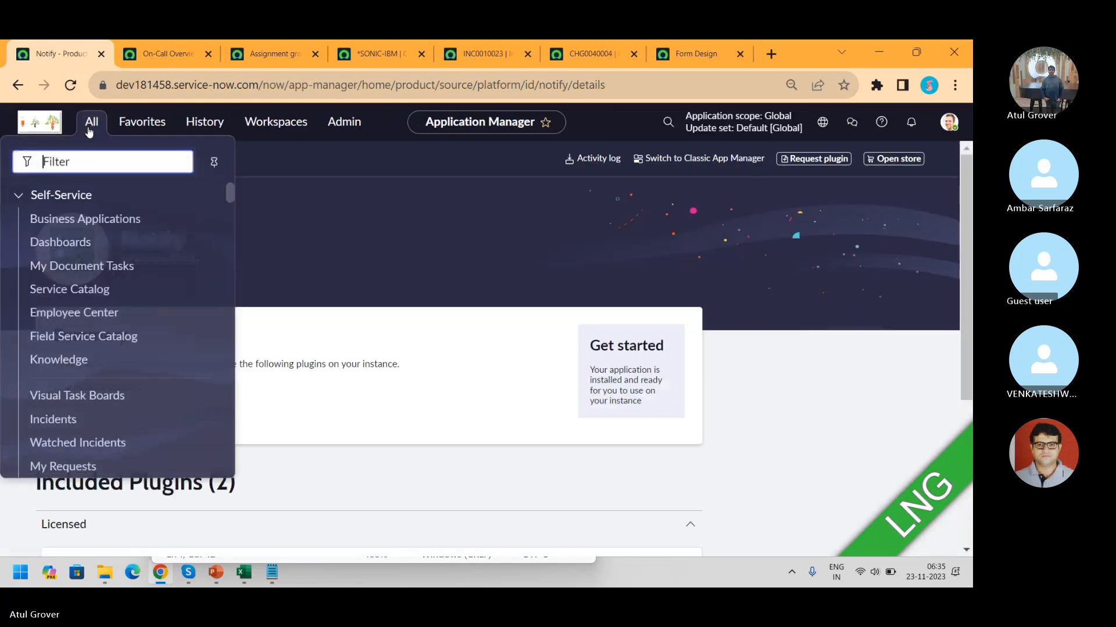
type("noti")
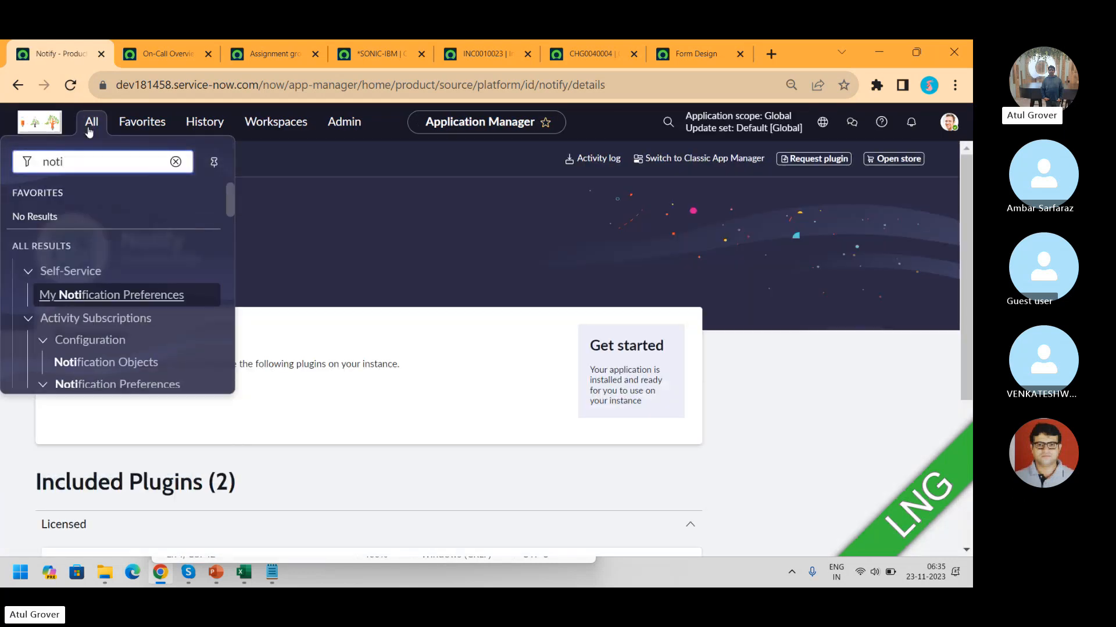
type("fy")
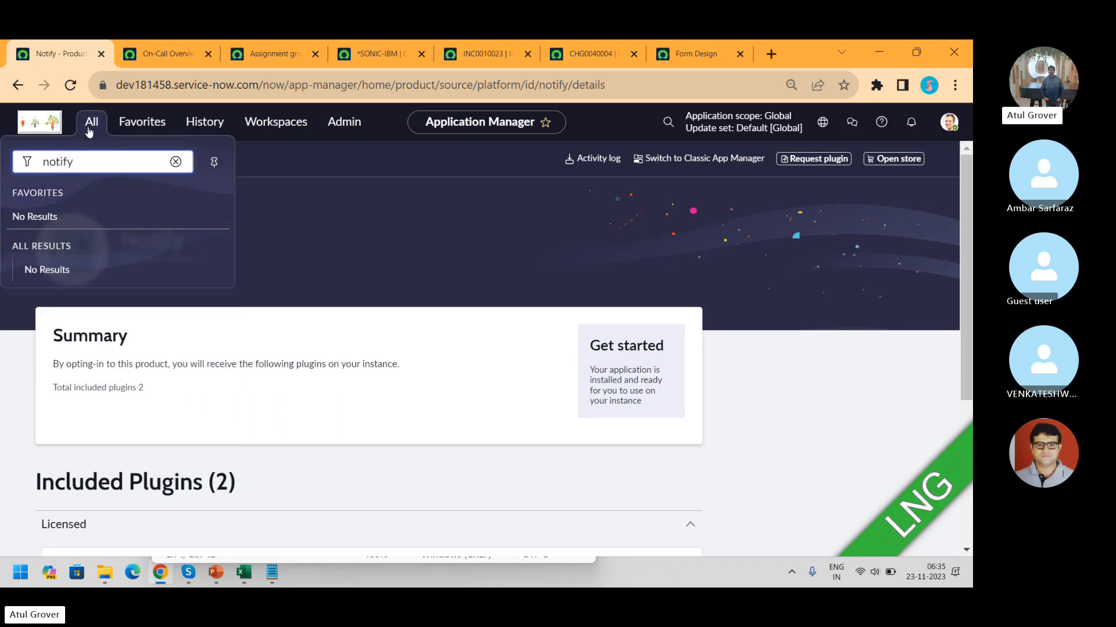
Step: Go to the instance home page, reload it and search the navigator again for "notify"
left_click(40, 124)
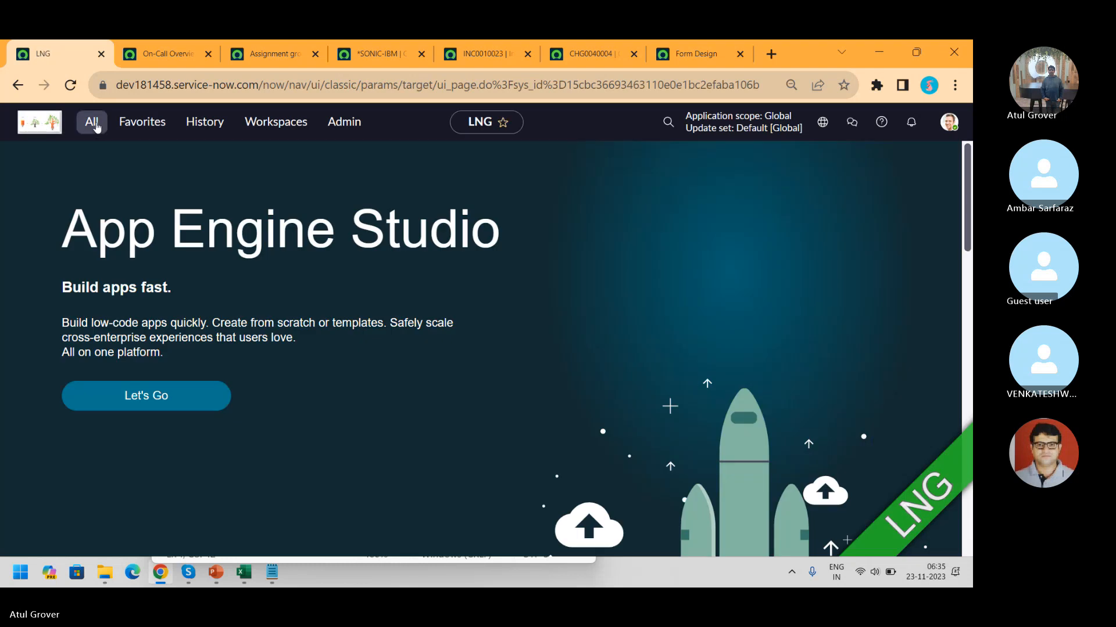
left_click(95, 124)
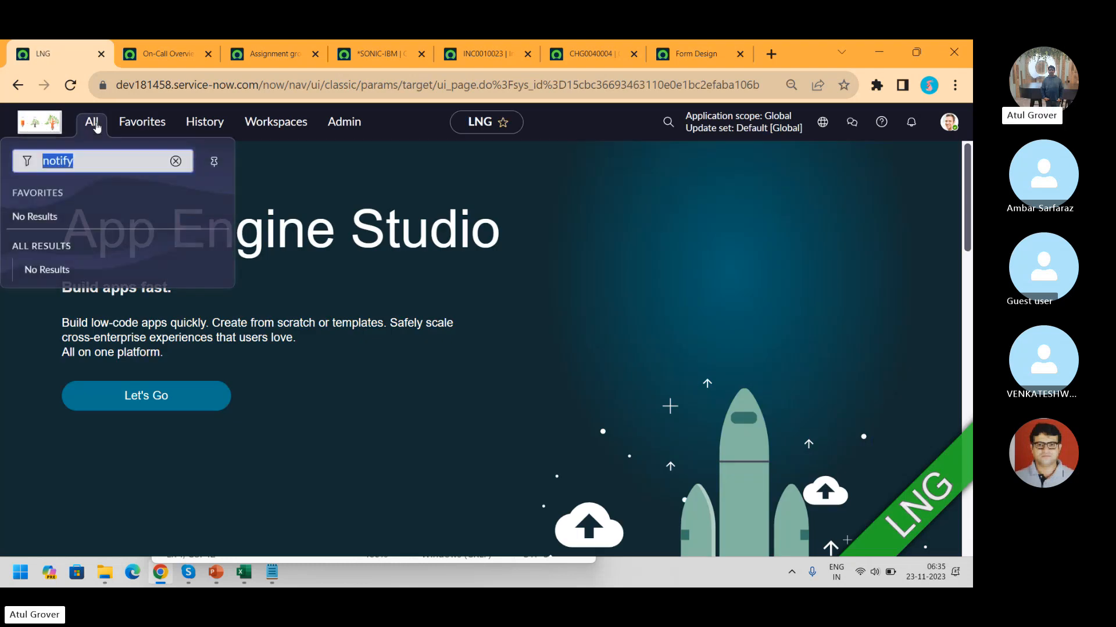
left_click(70, 85)
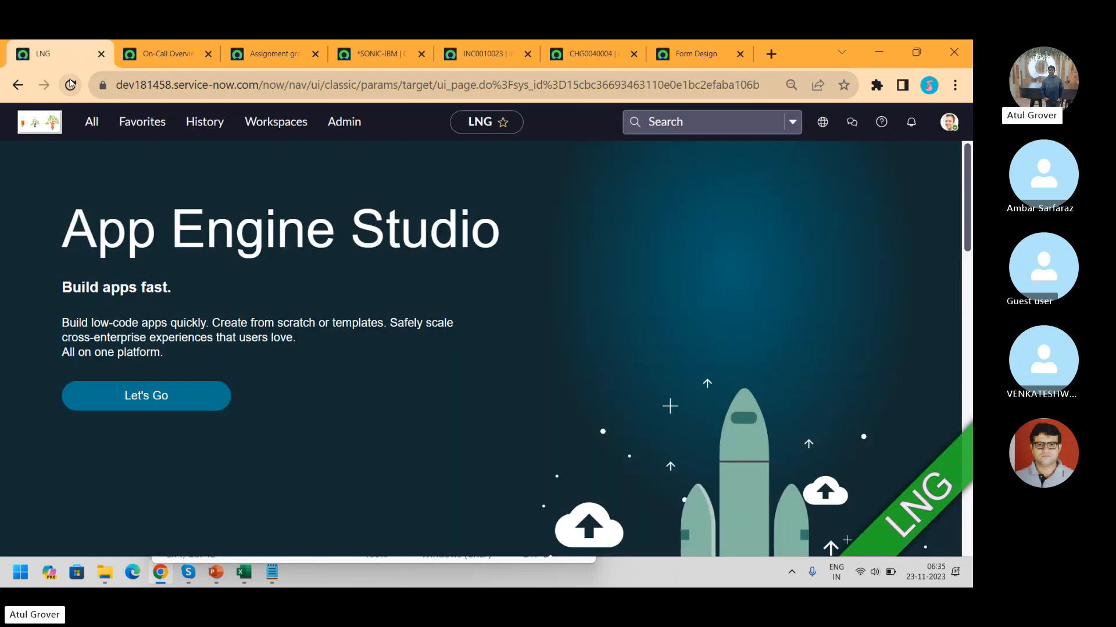
left_click(93, 124)
type("not")
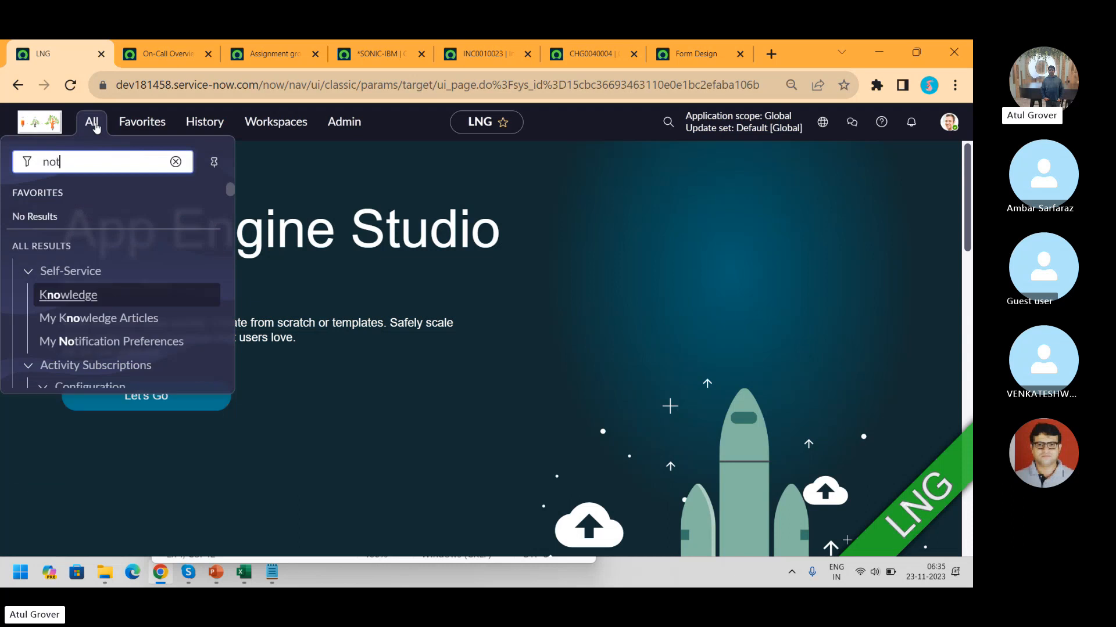
type("i")
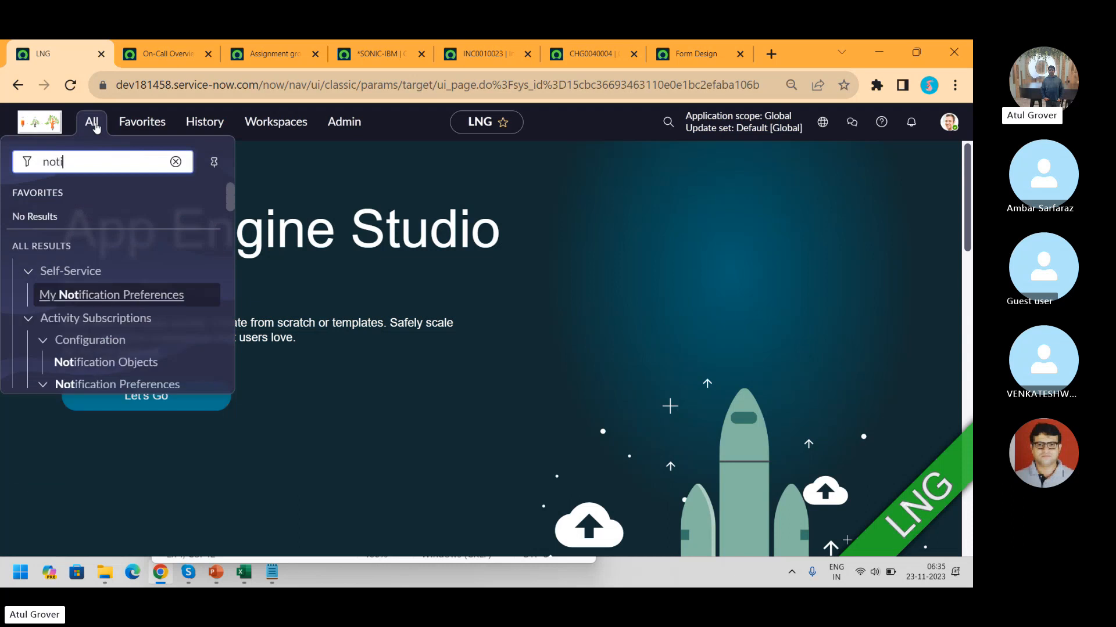
type("fy")
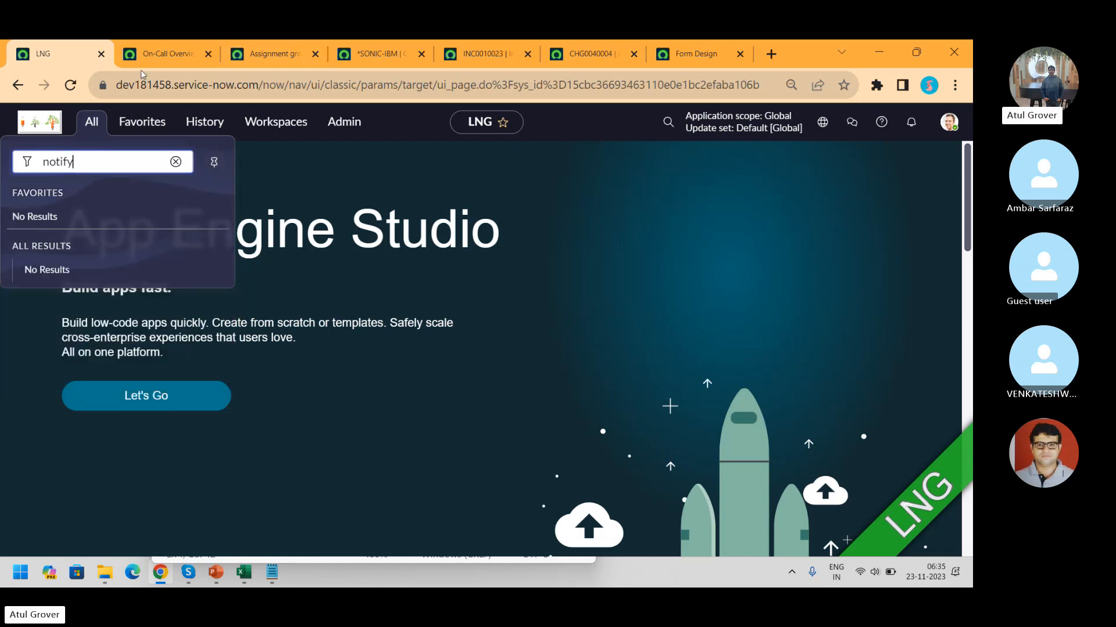
Step: Reload the instance home page and search the navigator for "SMs" modules
left_click(70, 85)
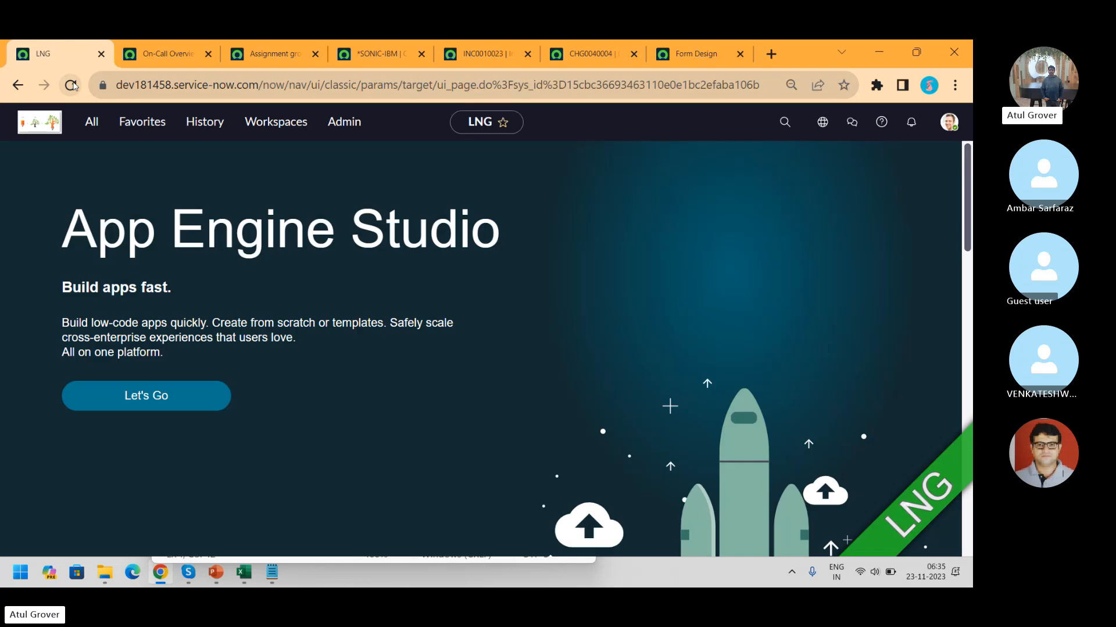
left_click(91, 123)
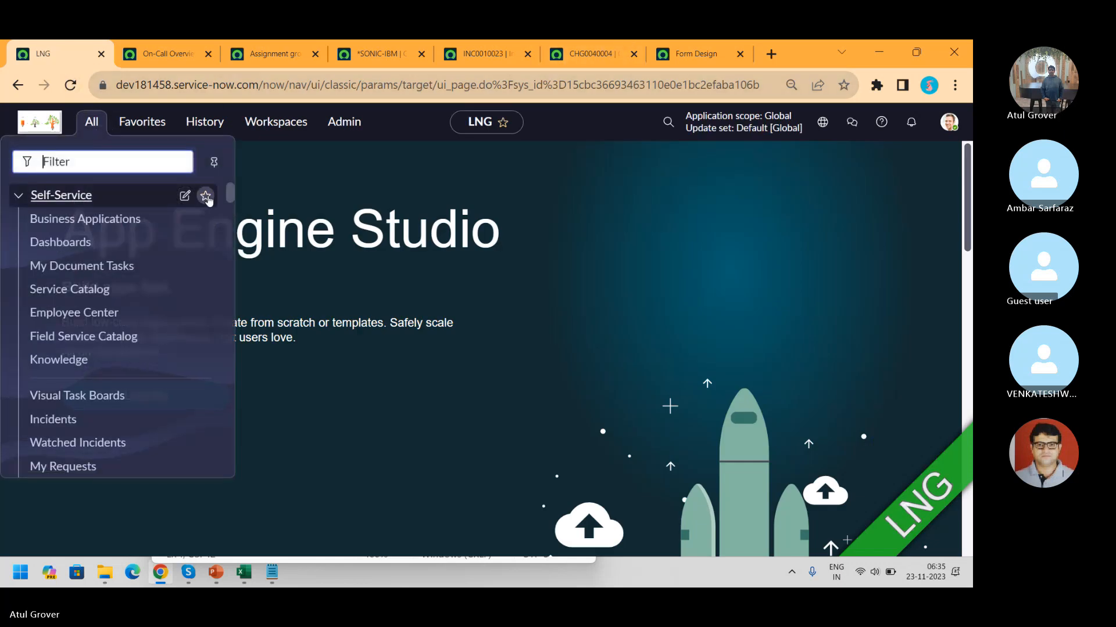
mouse_move(231, 194)
left_mouse_down()
mouse_move(230, 219)
mouse_move(229, 191)
left_mouse_up()
left_click(145, 162)
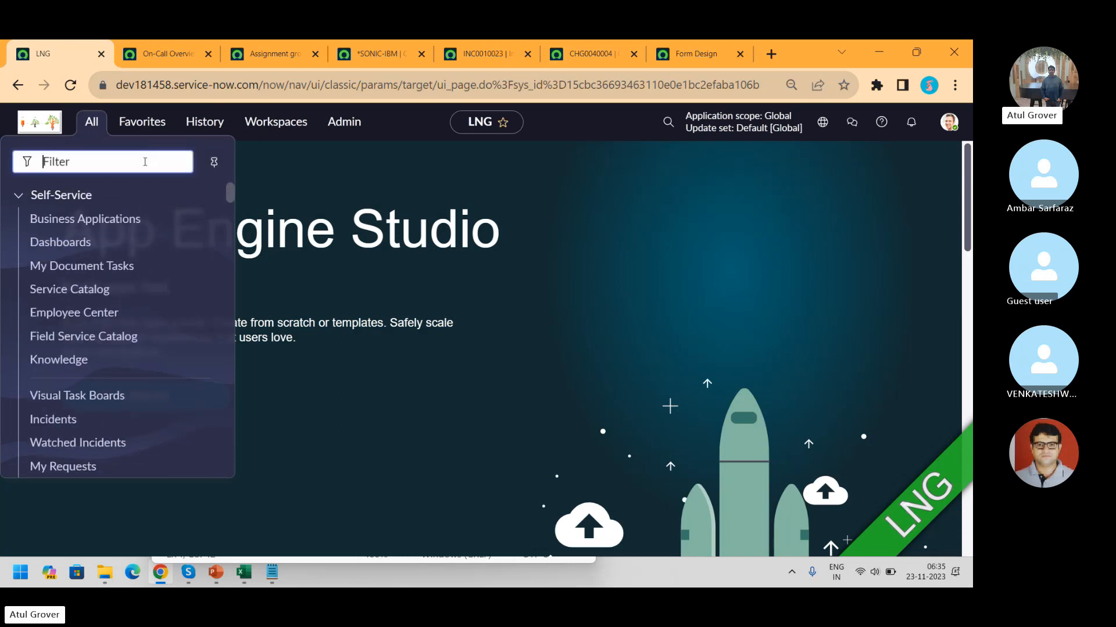
type("SMA")
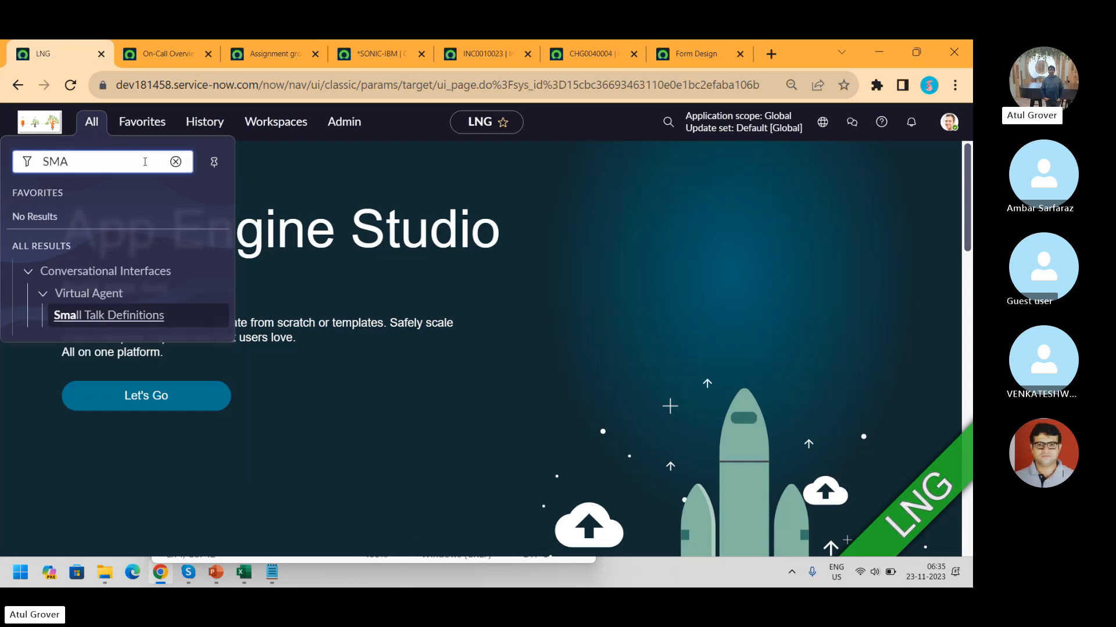
key("BackSpace")
type("s")
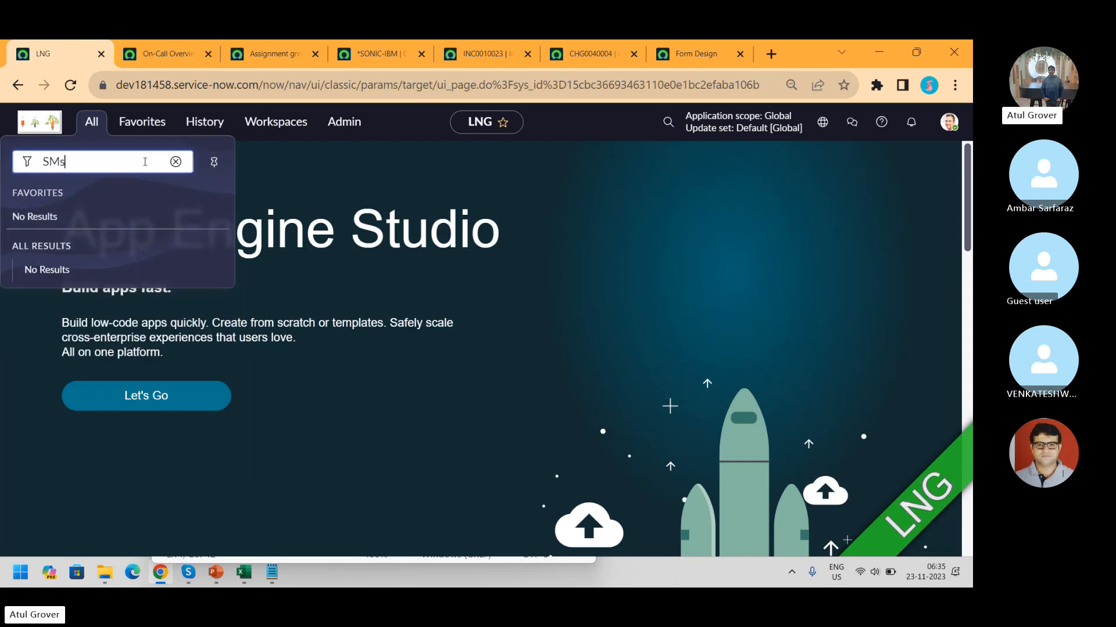
Step: Search the navigator for modules matching "notif" and "notify", and switch to the Skype call window
key("BackSpace")
key("BackSpace")
key("BackSpace")
type("no")
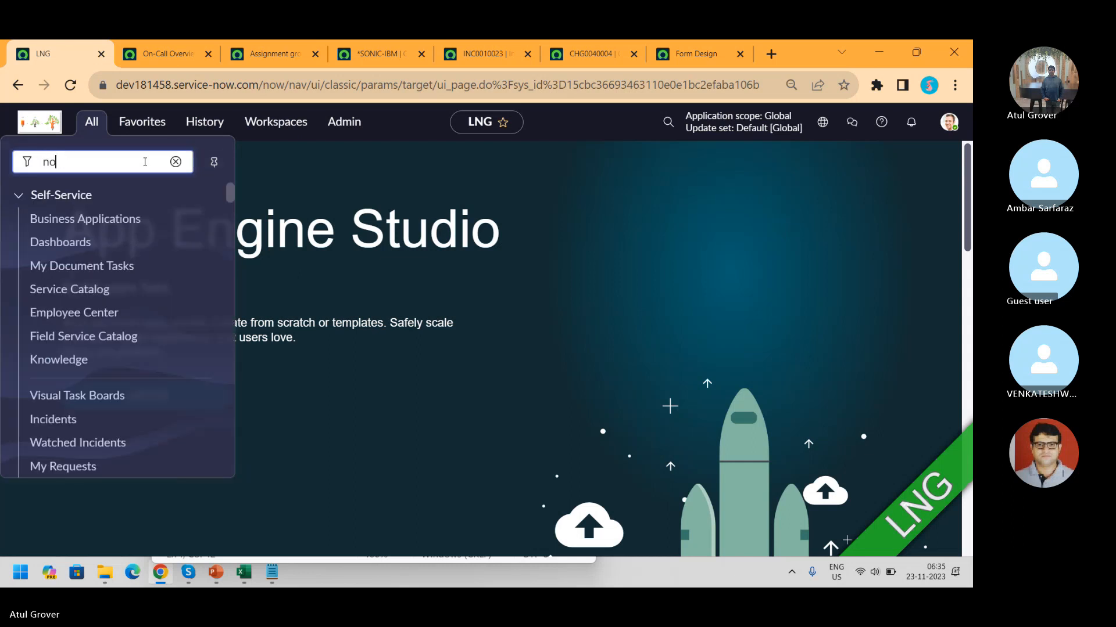
type("tif")
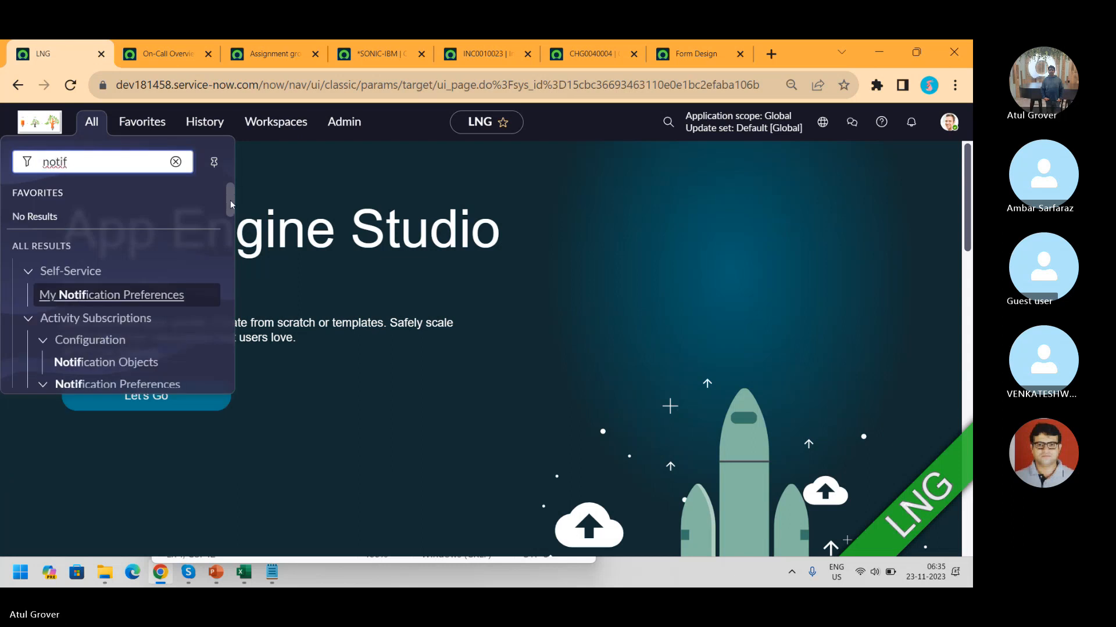
left_click_drag(229, 202, 210, 389)
left_click(128, 166)
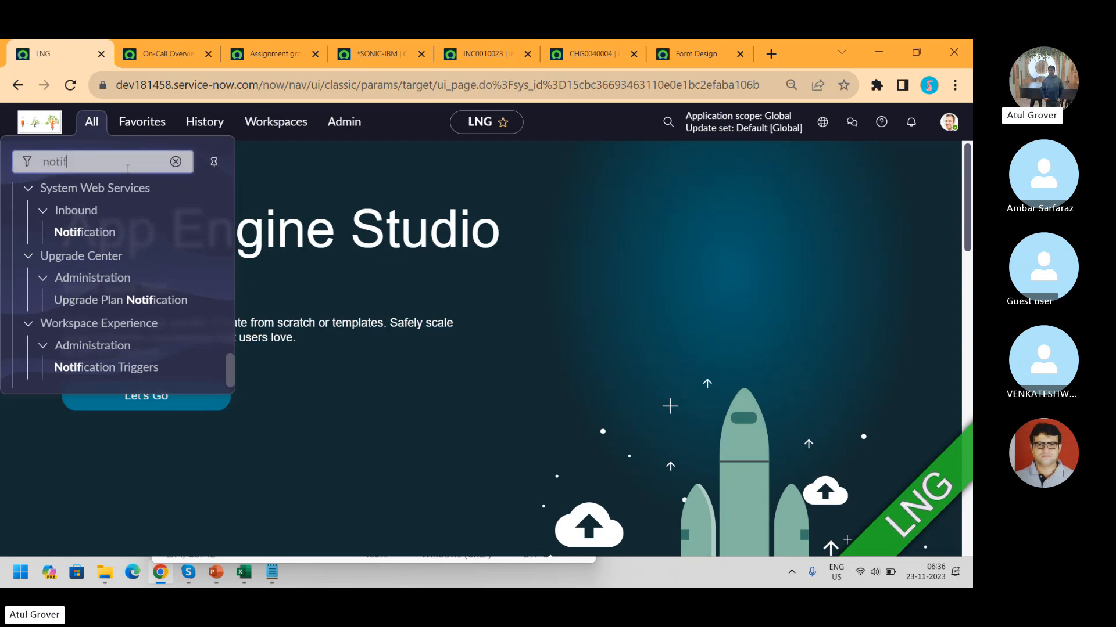
type("y")
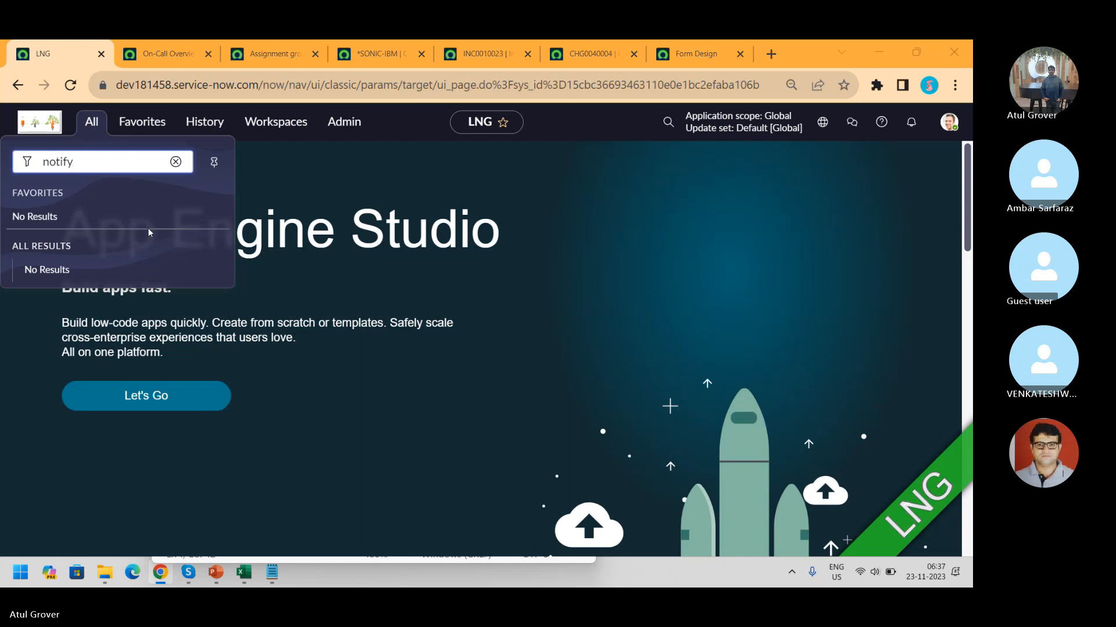
key("alt+Tab")
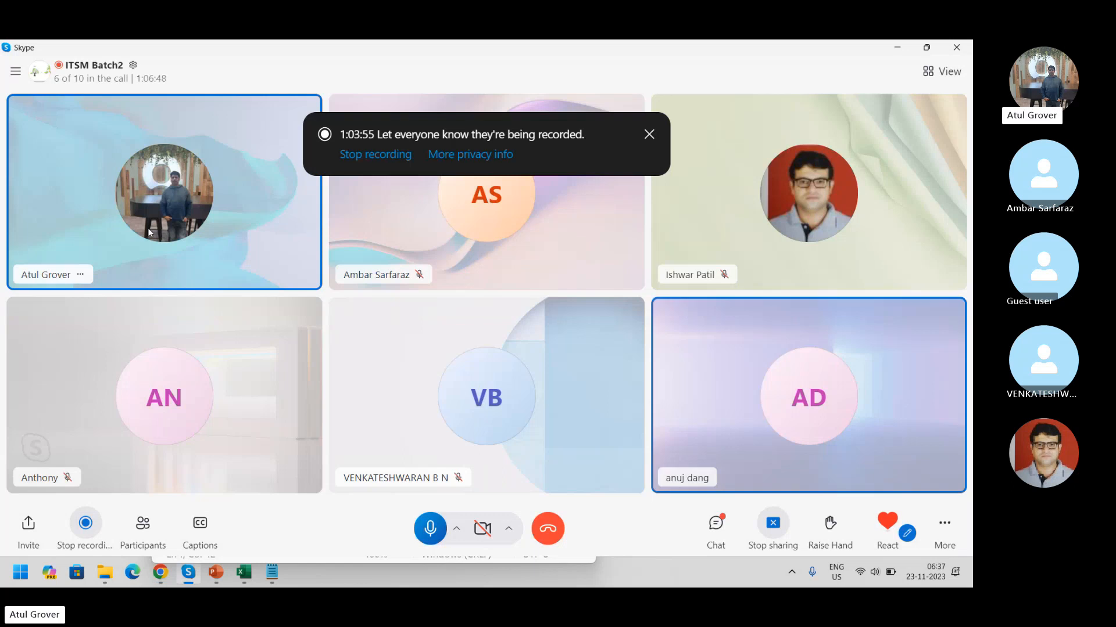